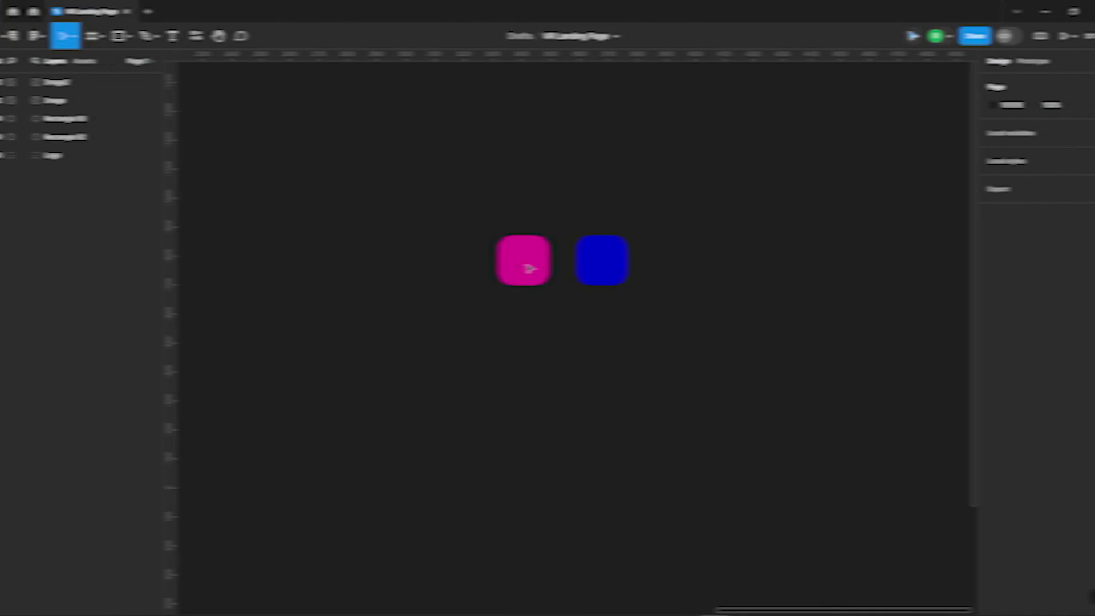
{"action": "left_click", "coordinate": [505, 265]}
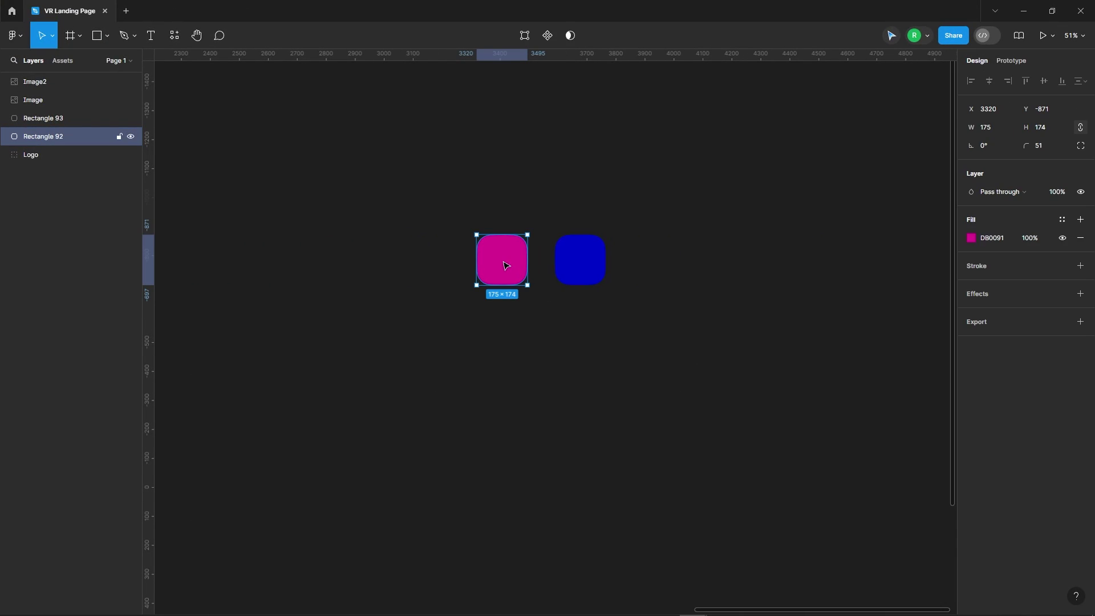
{"action": "left_click", "coordinate": [971, 238]}
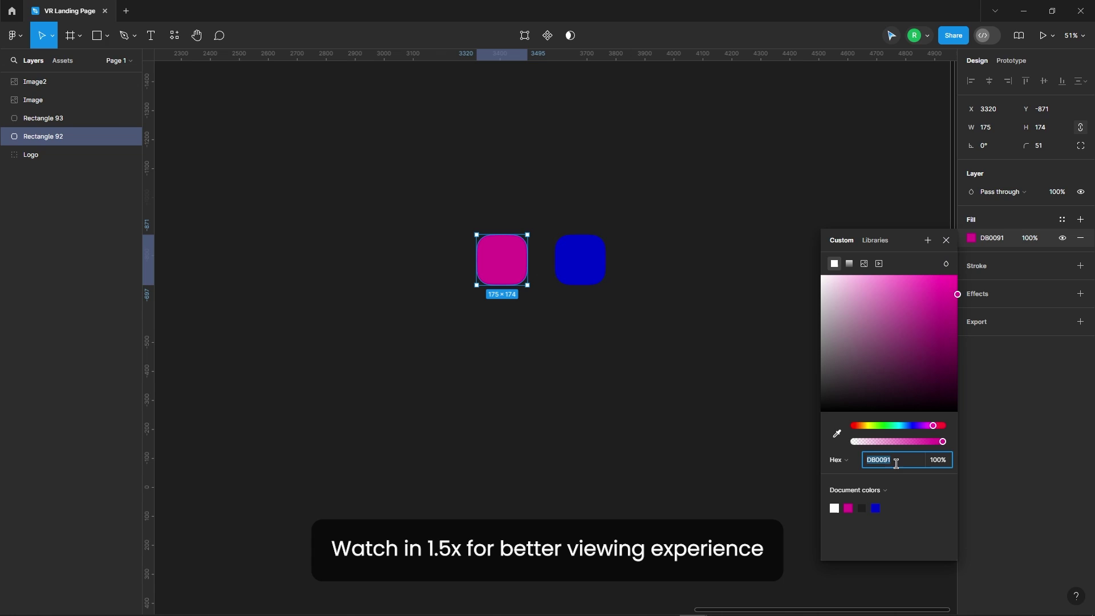
{"action": "left_click", "coordinate": [586, 270]}
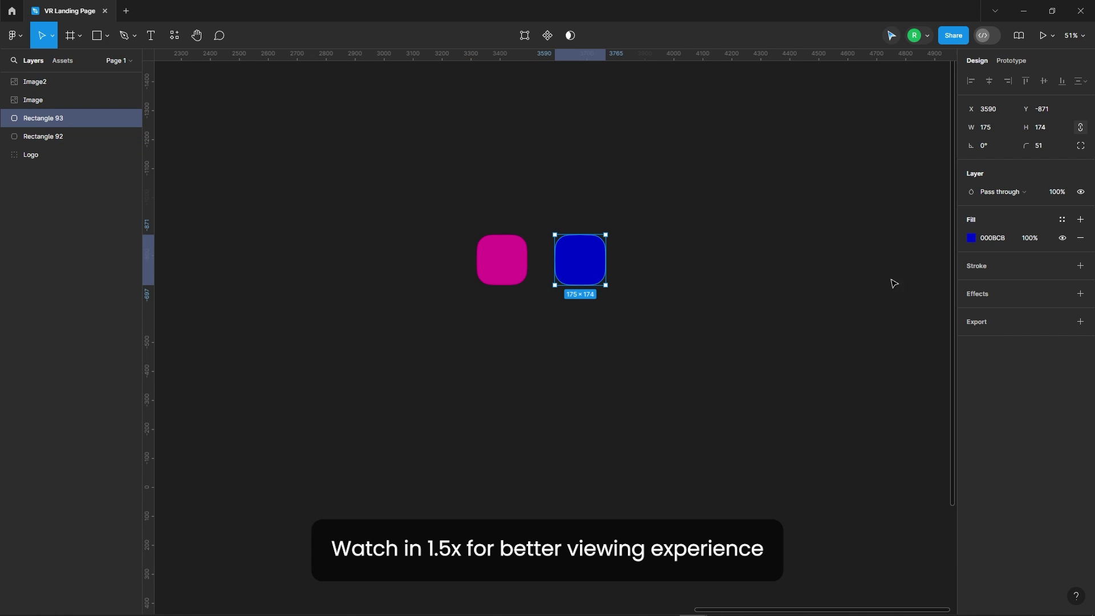
{"action": "left_click", "coordinate": [970, 239]}
{"action": "left_click", "coordinate": [769, 281]}
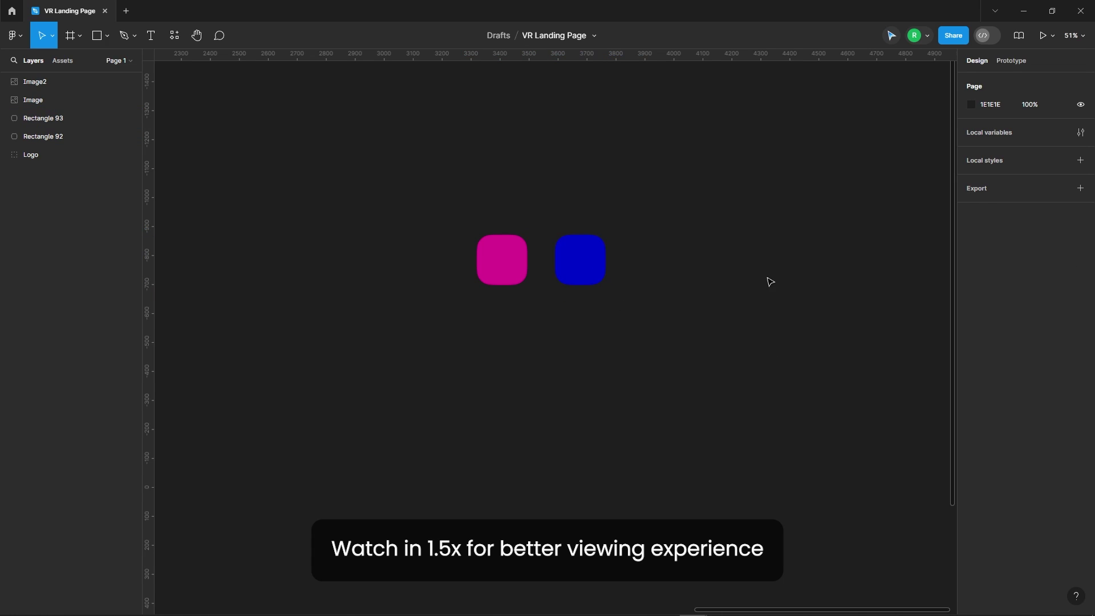
{"action": "scroll", "coordinate": [770, 280], "scroll_direction": "down", "scroll_amount": 5}
{"action": "scroll", "coordinate": [239, 376], "scroll_direction": "up", "scroll_amount": 2}
{"action": "scroll", "coordinate": [257, 342], "scroll_direction": "up", "scroll_amount": 2}
{"action": "scroll", "coordinate": [490, 348], "scroll_direction": "up", "scroll_amount": 3}
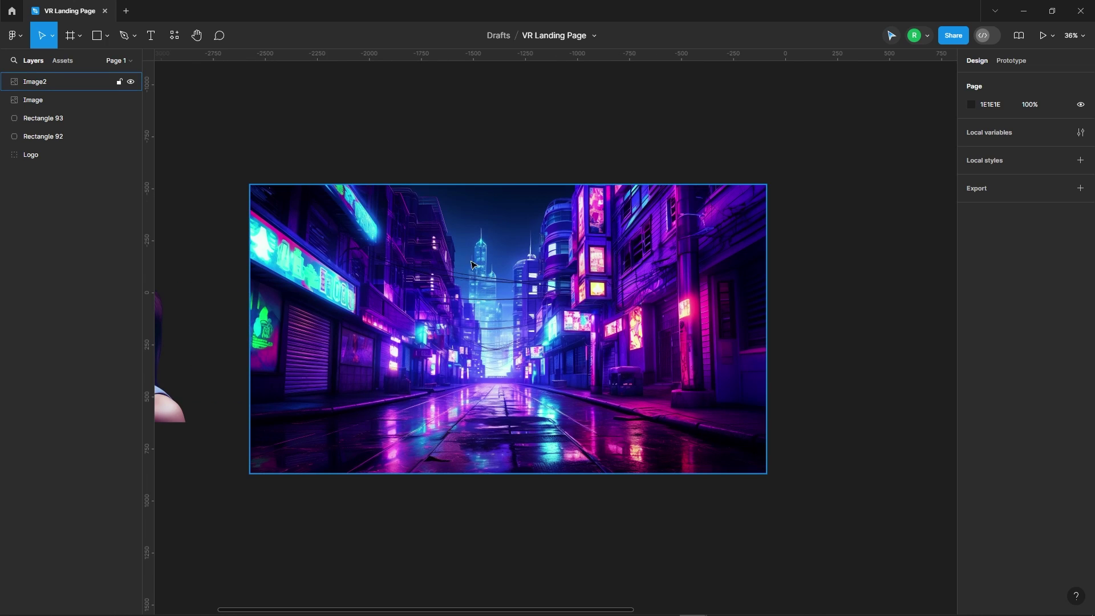
{"action": "scroll", "coordinate": [325, 359], "scroll_direction": "left", "scroll_amount": 5}
{"action": "left_click", "coordinate": [397, 345]}
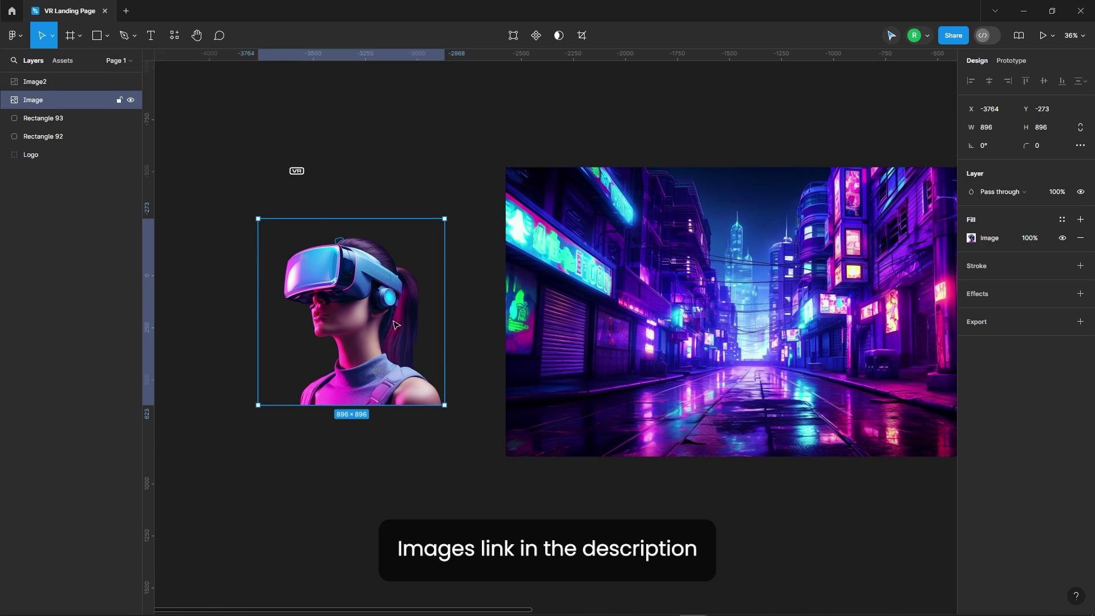
{"action": "left_click", "coordinate": [296, 171]}
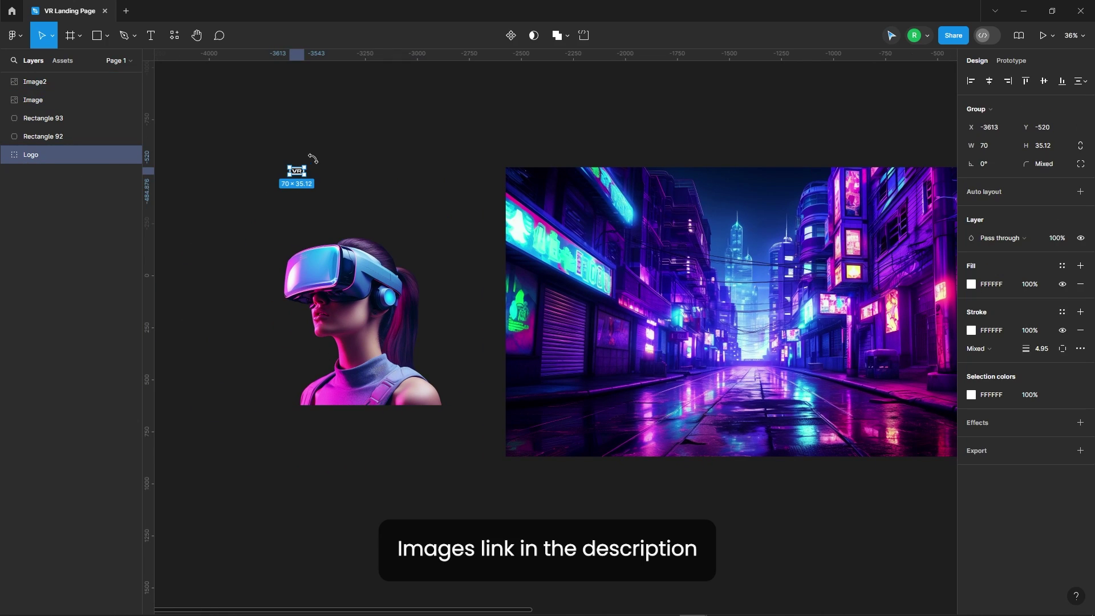
{"action": "left_click", "coordinate": [282, 195]}
{"action": "scroll", "coordinate": [291, 191], "scroll_direction": "down", "scroll_amount": 5}
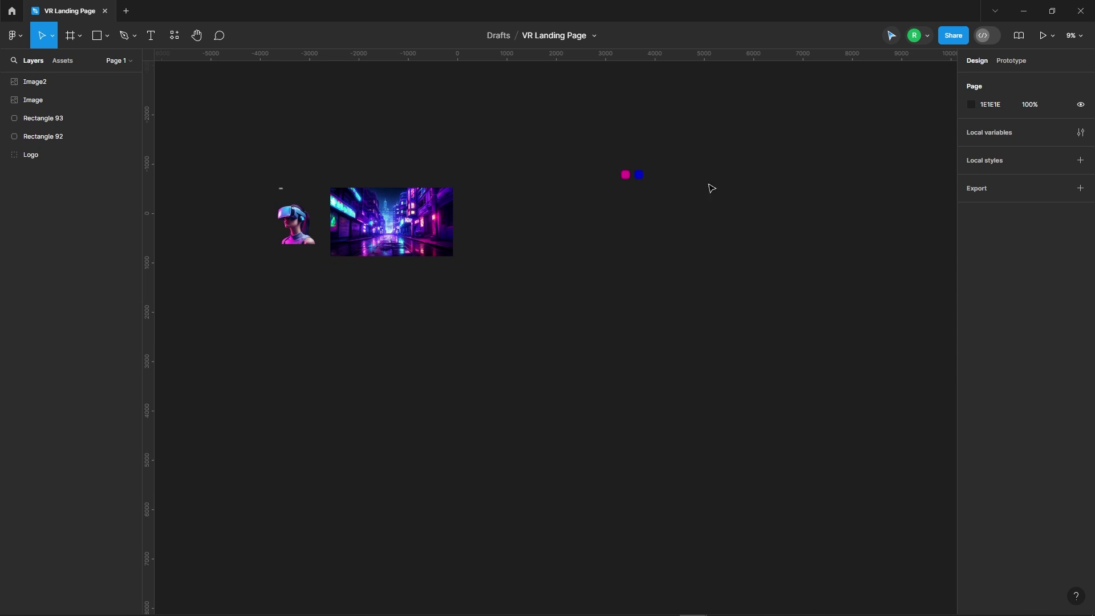
{"action": "scroll", "coordinate": [711, 188], "scroll_direction": "up", "scroll_amount": 3}
{"action": "scroll", "coordinate": [669, 205], "scroll_direction": "up", "scroll_amount": 3}
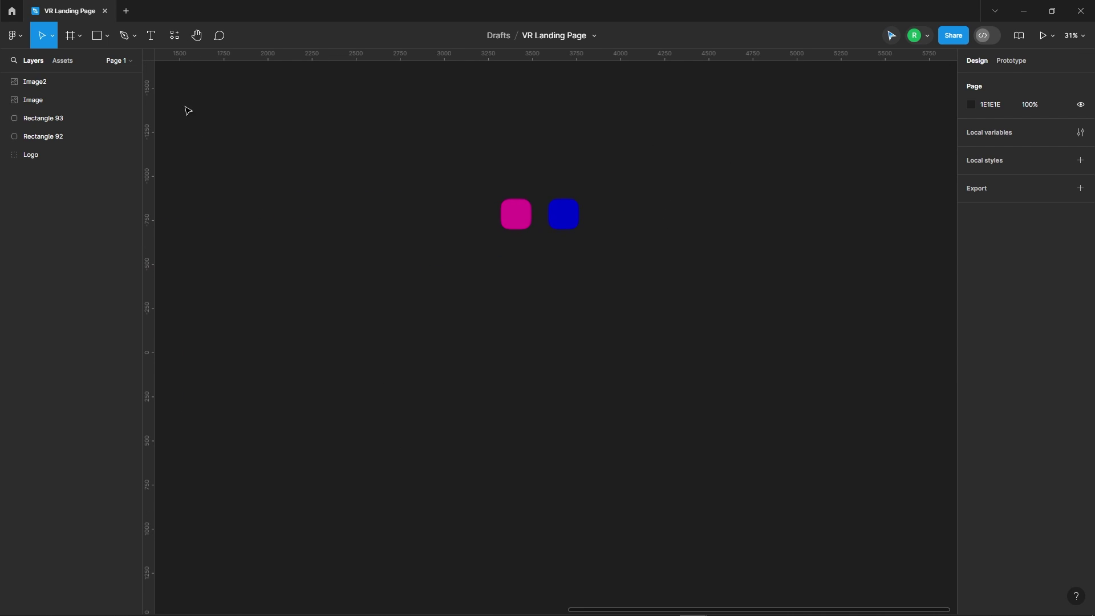
{"action": "key", "text": "t"}
Step: Place a white Inter text reading 'SCROLL DOWN . SCROLL DOWN .' on the canvas
{"action": "left_click", "coordinate": [494, 296]}
{"action": "type", "text": "S"}
{"action": "key", "text": "Escape"}
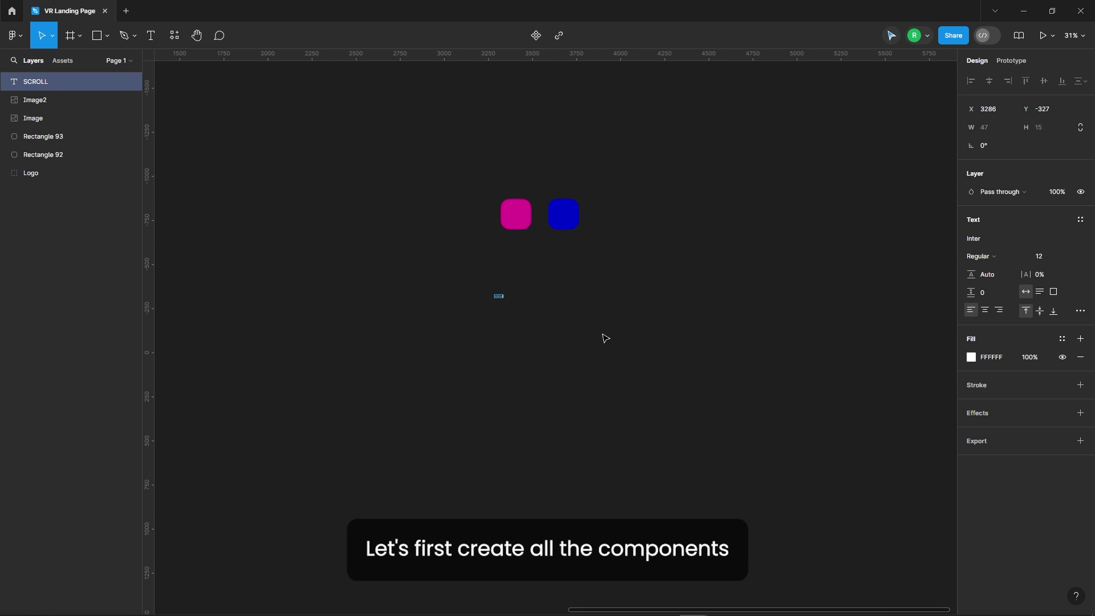
{"action": "scroll", "coordinate": [497, 298], "scroll_direction": "up", "scroll_amount": 5}
{"action": "scroll", "coordinate": [511, 301], "scroll_direction": "up", "scroll_amount": 5}
{"action": "type", "text": " DOWN . SCROLL DOWN ."}
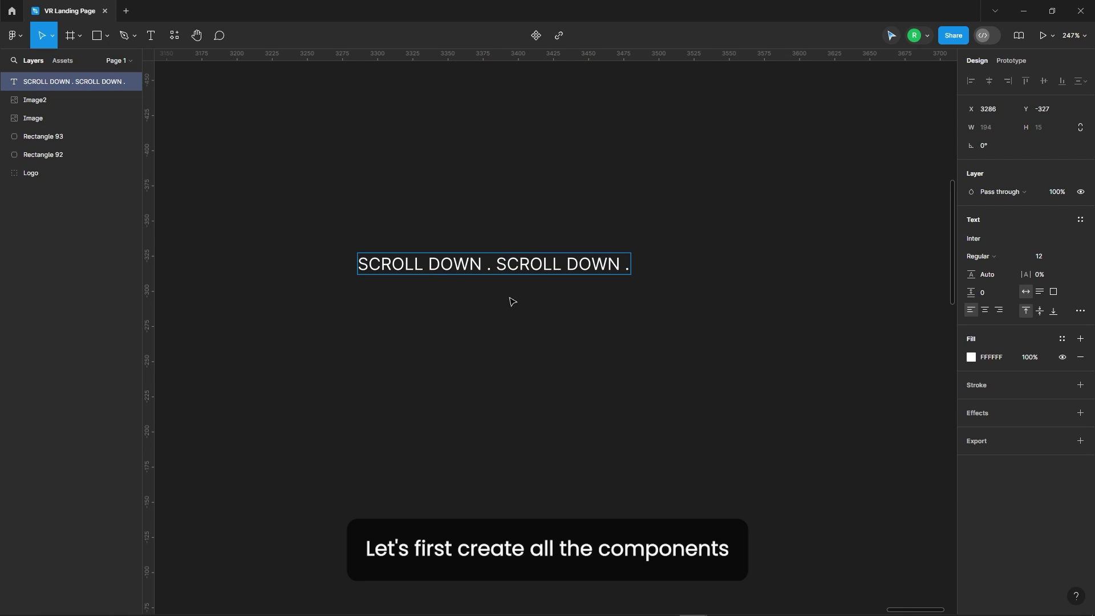
{"action": "key", "text": "Escape"}
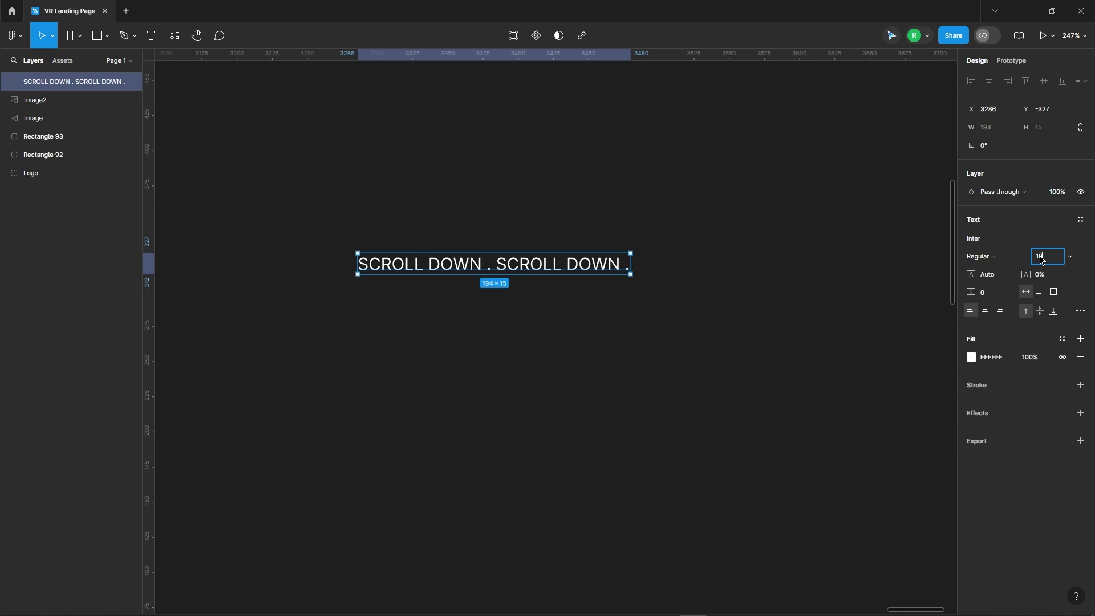
Step: Set the text to font size 18 with 3% letter spacing
{"action": "type", "text": "18"}
{"action": "key", "text": "Return"}
{"action": "type", "text": "3"}
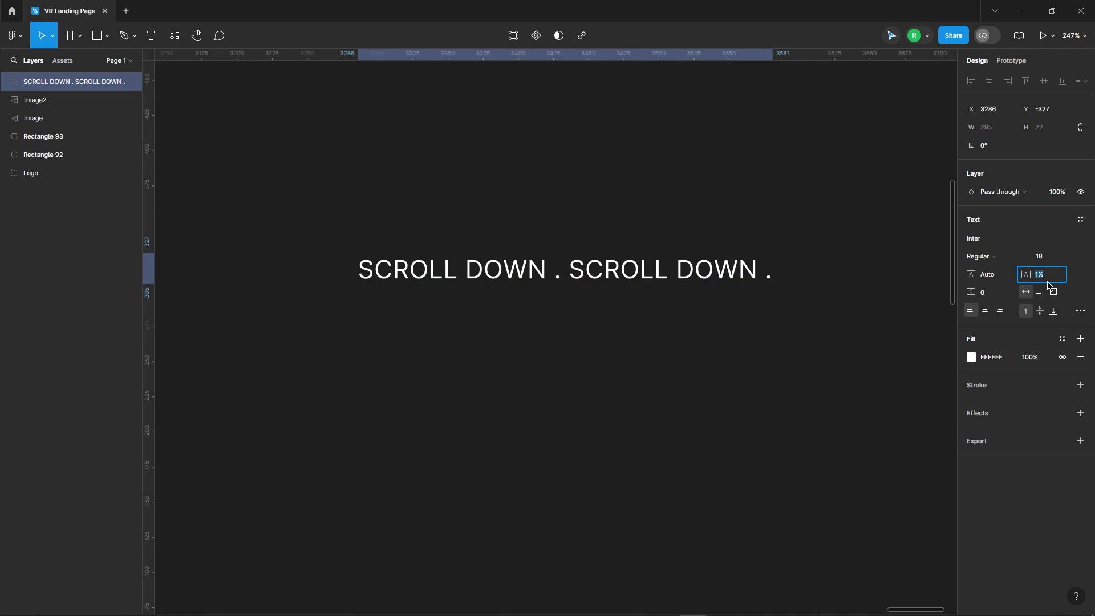
{"action": "key", "text": "Return"}
{"action": "left_click", "coordinate": [589, 318]}
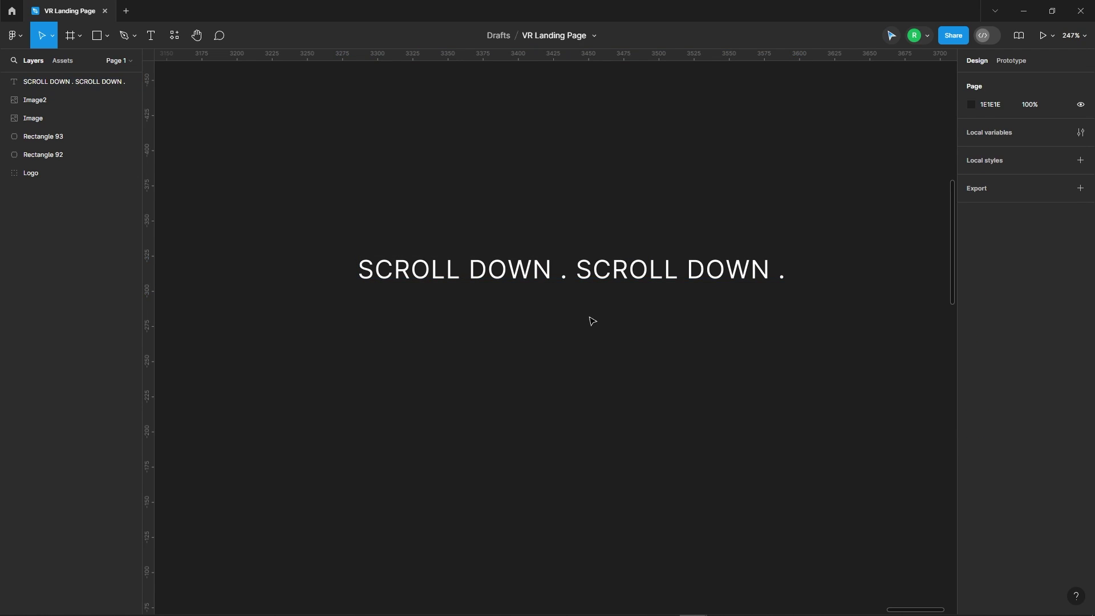
{"action": "left_click", "coordinate": [590, 275]}
Step: Find the ARC text-bending plugin in the Resources plugins list
{"action": "left_click", "coordinate": [173, 36]}
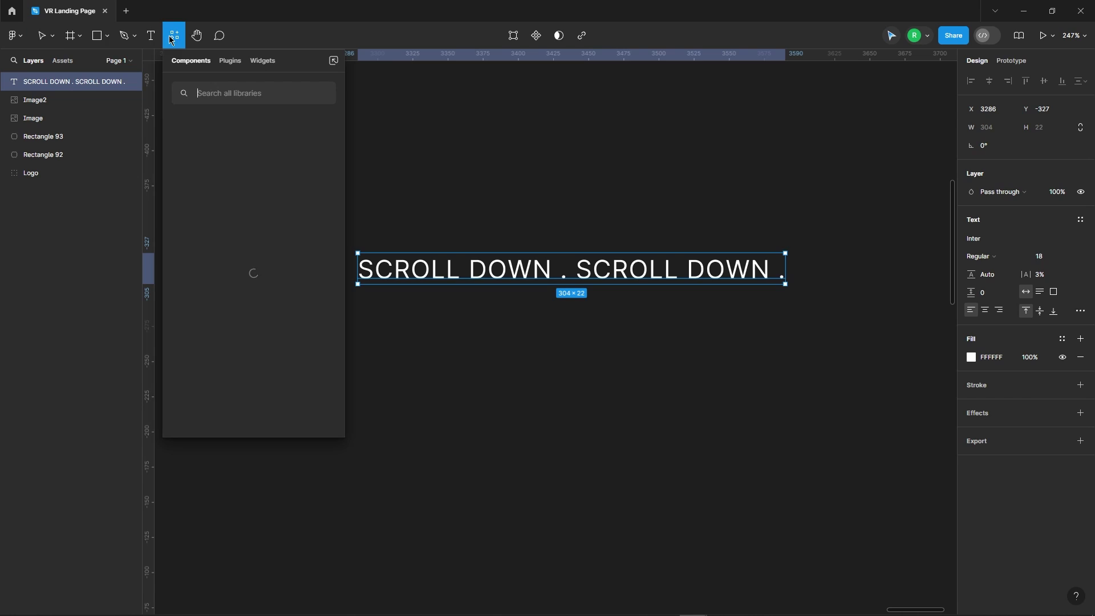
{"action": "left_click", "coordinate": [231, 60]}
{"action": "type", "text": "a"}
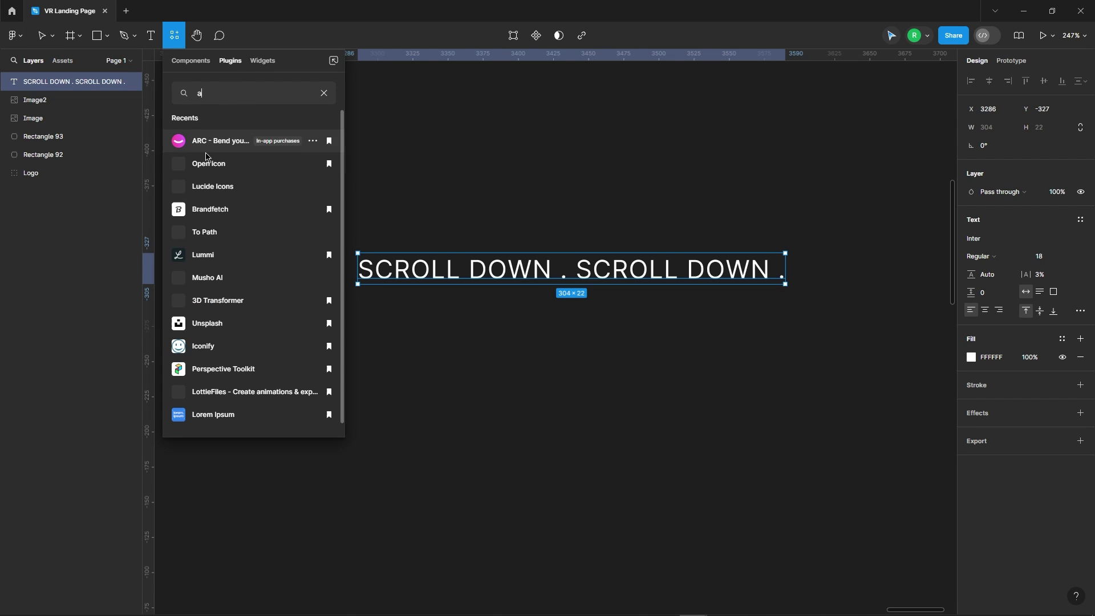
{"action": "key", "text": "Escape"}
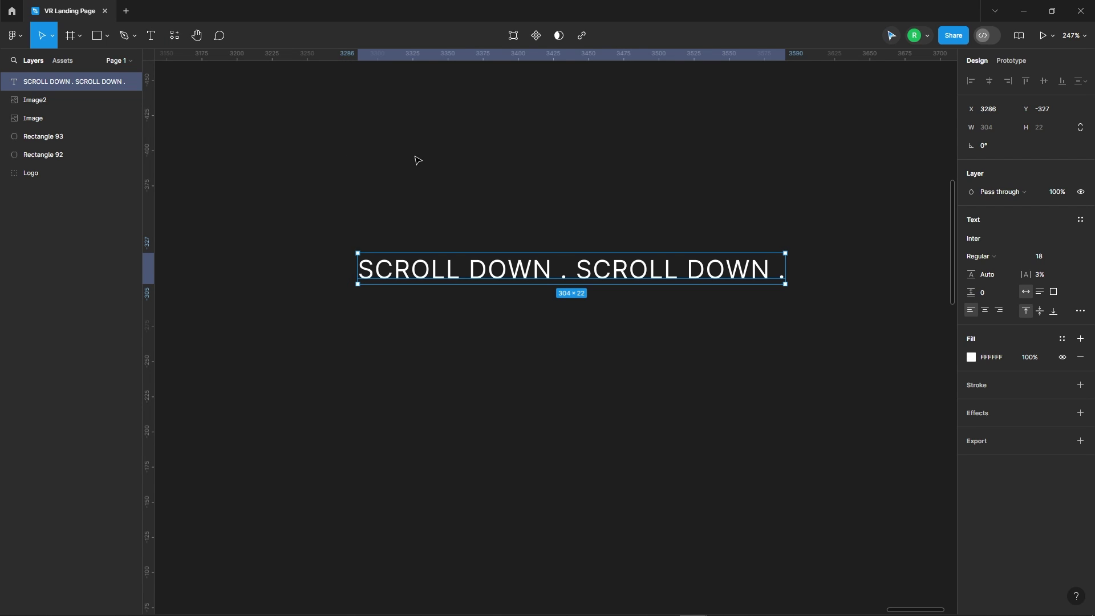
Step: Bend the text into a circle with ARC at 85% bend strength and move it aside
{"action": "double_click", "coordinate": [518, 277]}
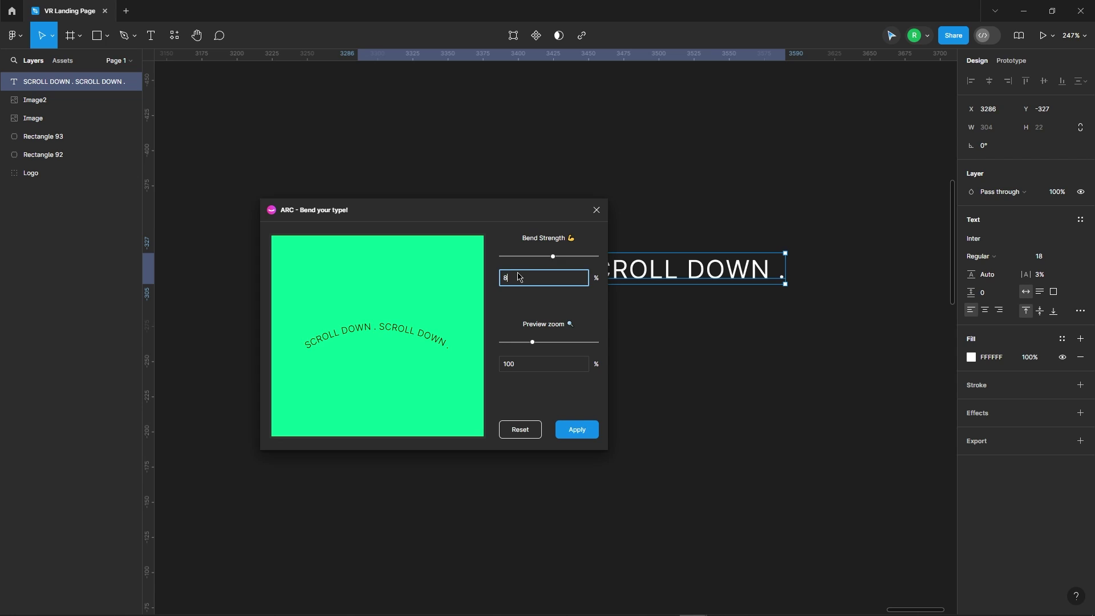
{"action": "type", "text": "5"}
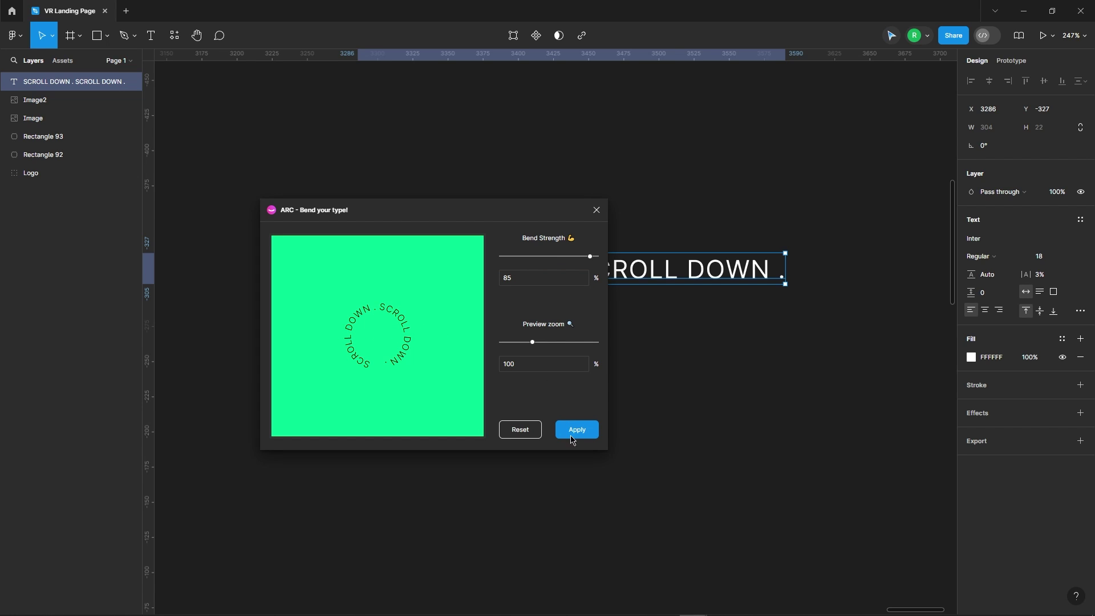
{"action": "left_click", "coordinate": [584, 439]}
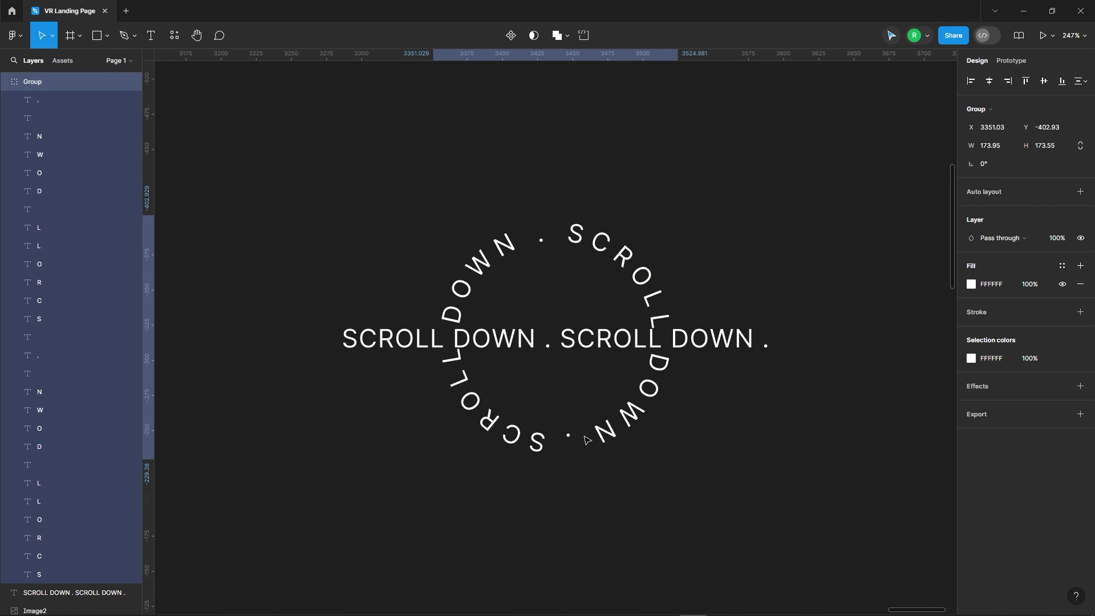
{"action": "left_click", "coordinate": [356, 237]}
{"action": "scroll", "coordinate": [313, 218], "scroll_direction": "down", "scroll_amount": 5}
{"action": "left_click_drag", "start_coordinate": [480, 252], "coordinate": [720, 256]}
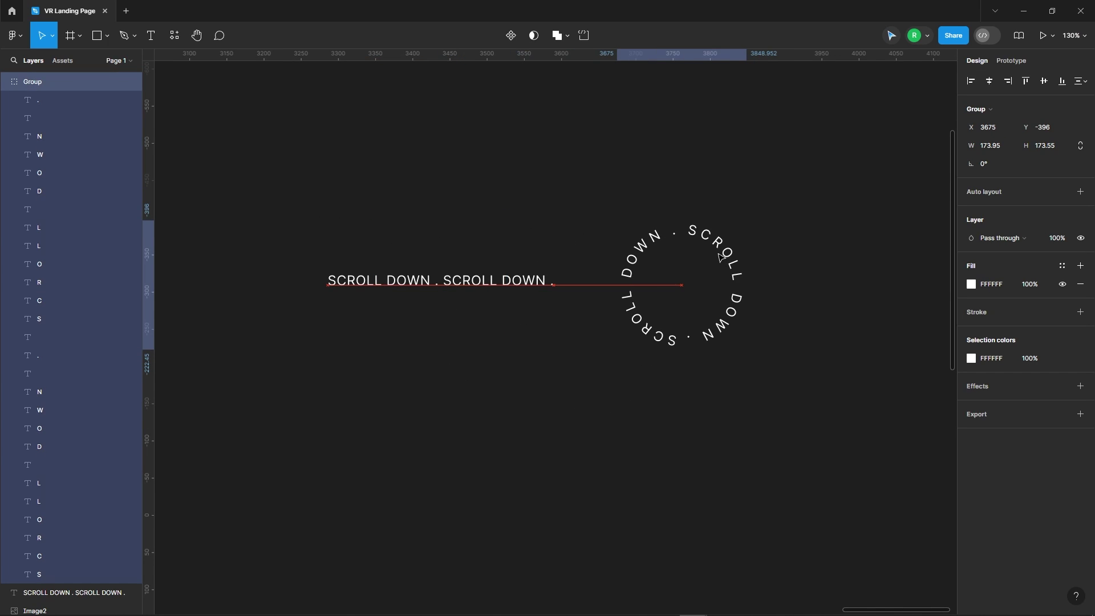
Step: Delete the straight text line and scale the circular badge down to about 108 px
{"action": "left_click_drag", "start_coordinate": [542, 210], "coordinate": [478, 393]}
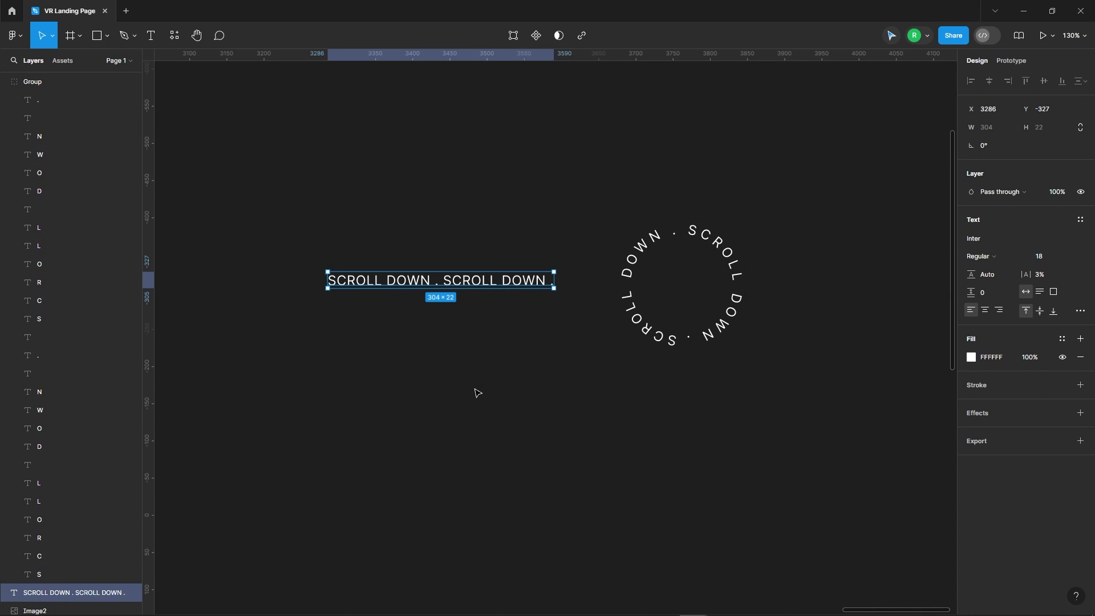
{"action": "key", "text": "Delete"}
{"action": "left_click", "coordinate": [739, 265]}
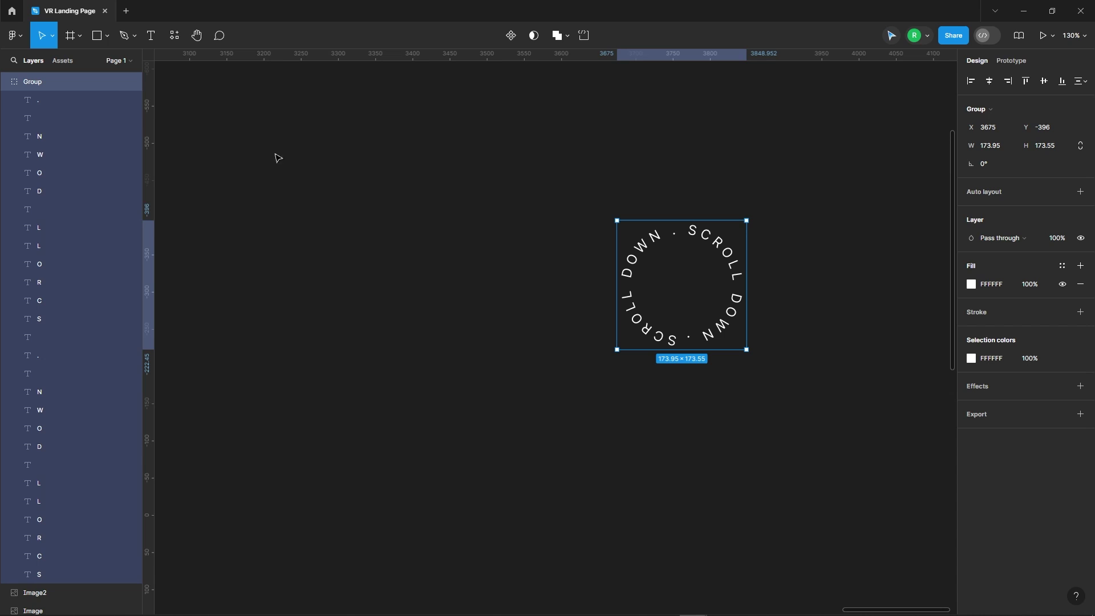
{"action": "left_click", "coordinate": [52, 36]}
{"action": "left_click", "coordinate": [40, 73]}
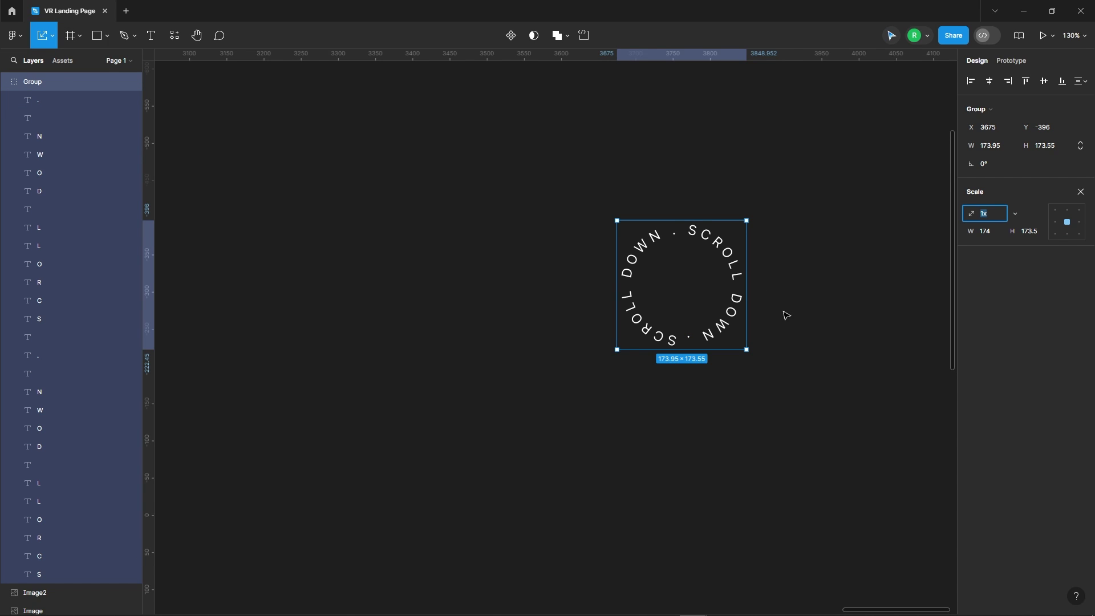
{"action": "scroll", "coordinate": [786, 315], "scroll_direction": "up", "scroll_amount": 5}
{"action": "mouse_move", "coordinate": [713, 255]}
{"action": "left_mouse_down"}
{"action": "mouse_move", "coordinate": [650, 269]}
{"action": "mouse_move", "coordinate": [668, 247]}
{"action": "left_mouse_up"}
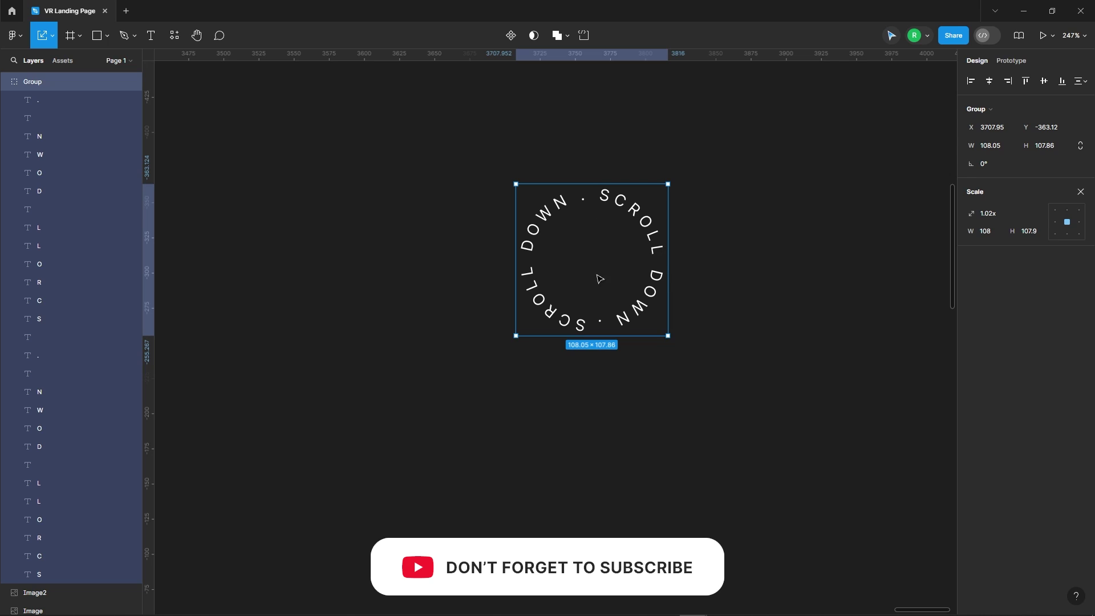
{"action": "left_click", "coordinate": [723, 309]}
{"action": "scroll", "coordinate": [395, 318], "scroll_direction": "down", "scroll_amount": 3}
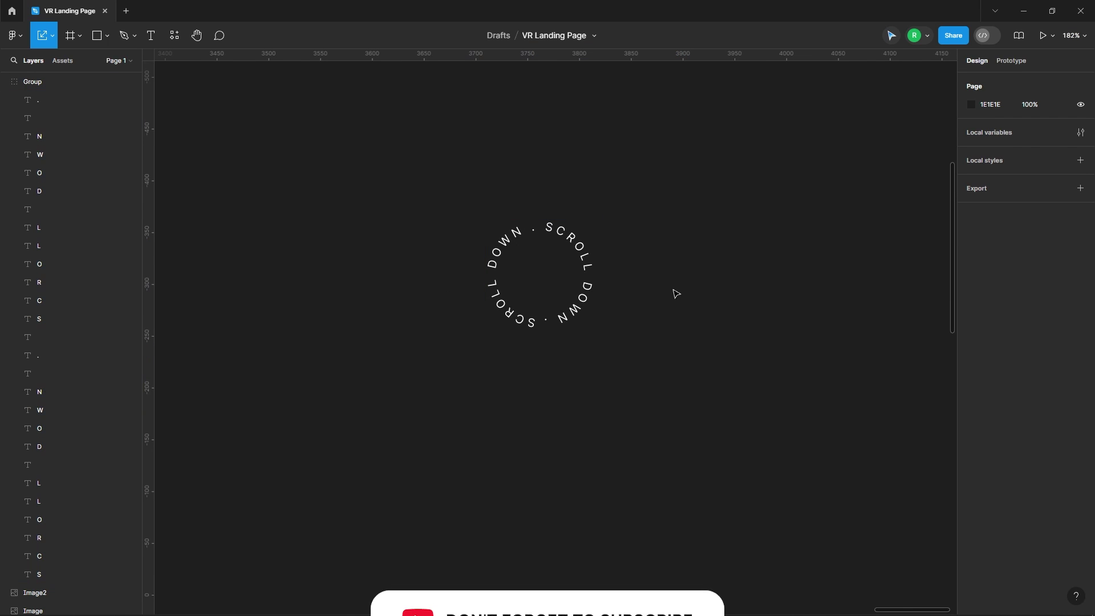
Step: Draw a circle and size it to 125 × 125
{"action": "left_click", "coordinate": [591, 258]}
{"action": "left_click", "coordinate": [718, 287]}
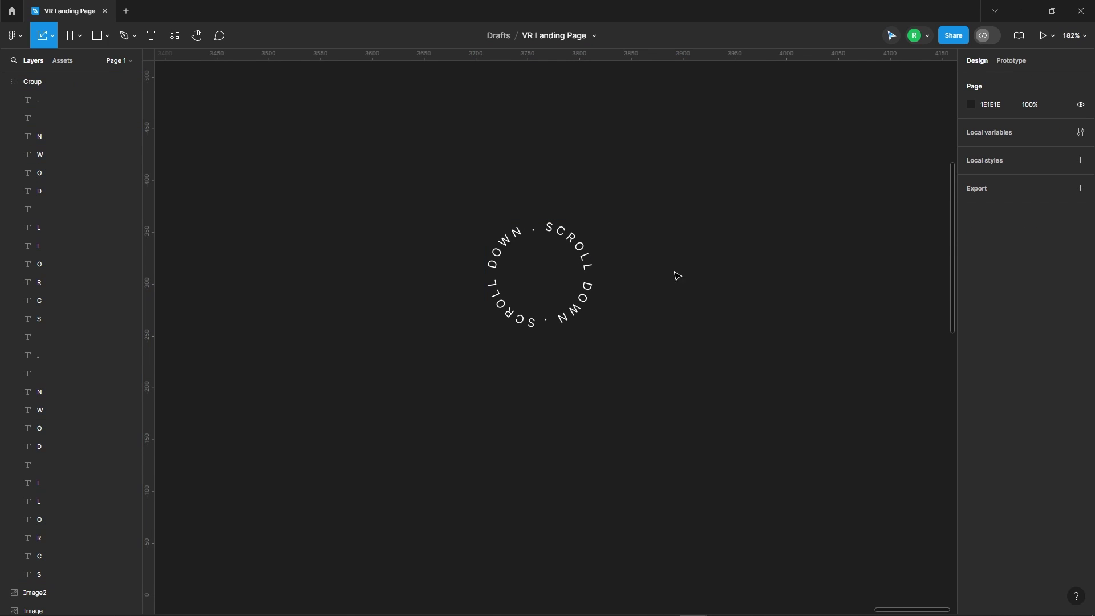
{"action": "left_click", "coordinate": [105, 43]}
{"action": "left_click", "coordinate": [73, 104]}
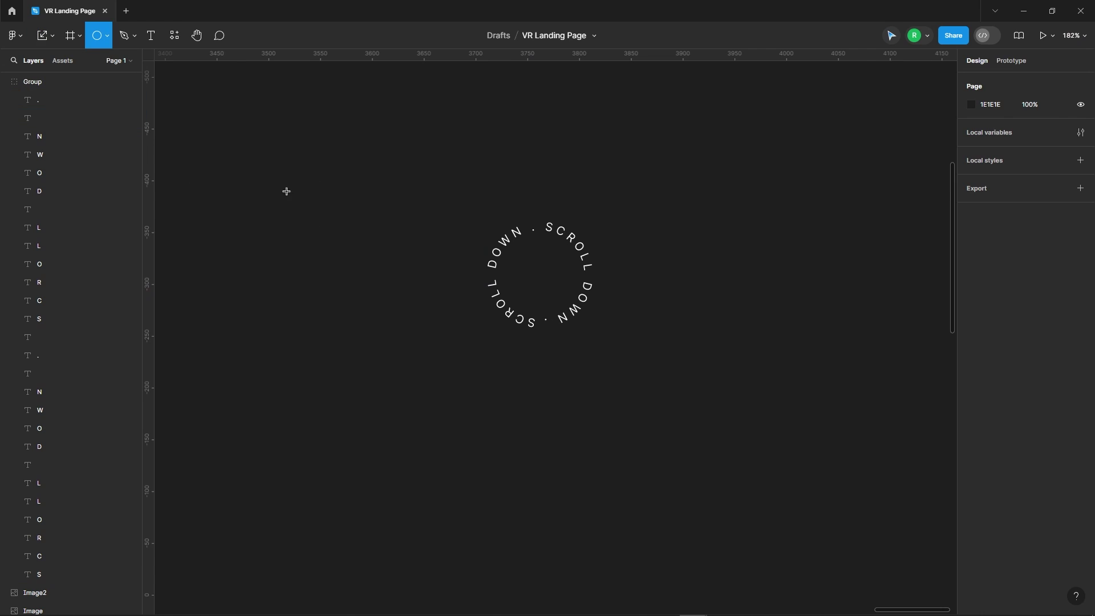
{"action": "left_click_drag", "start_coordinate": [276, 183], "coordinate": [418, 324]}
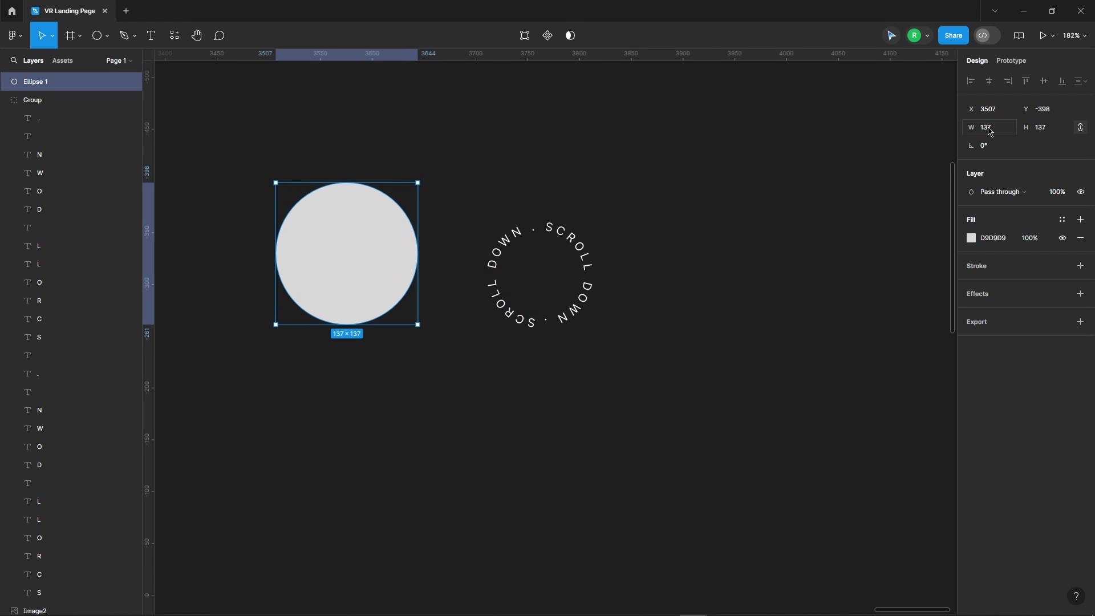
{"action": "type", "text": "125"}
{"action": "key", "text": "Return"}
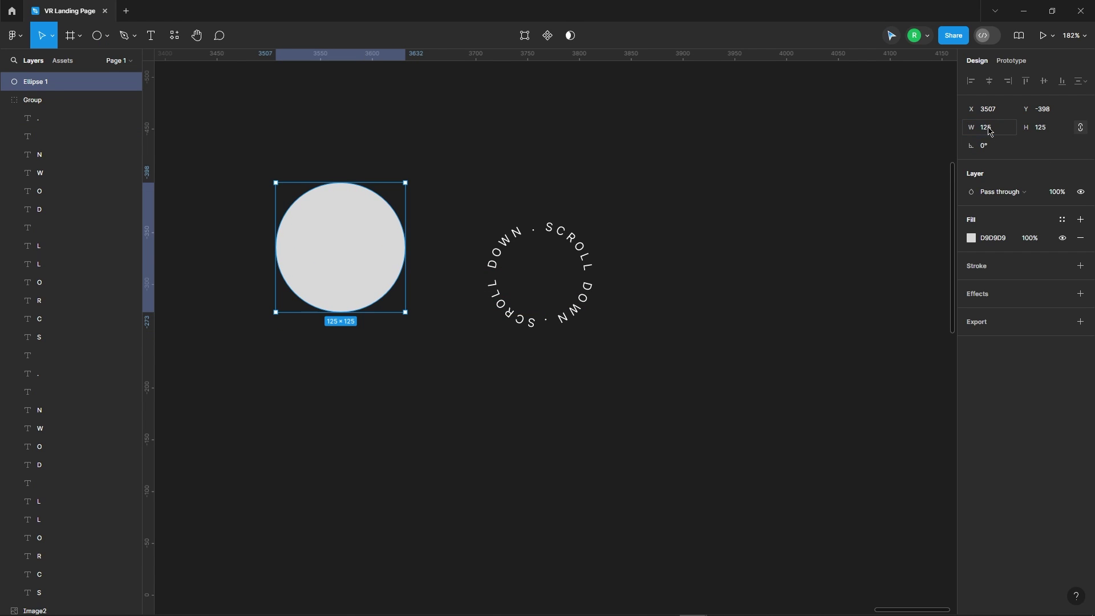
{"action": "scroll", "coordinate": [399, 191], "scroll_direction": "up", "scroll_amount": 2, "text": "ctrl"}
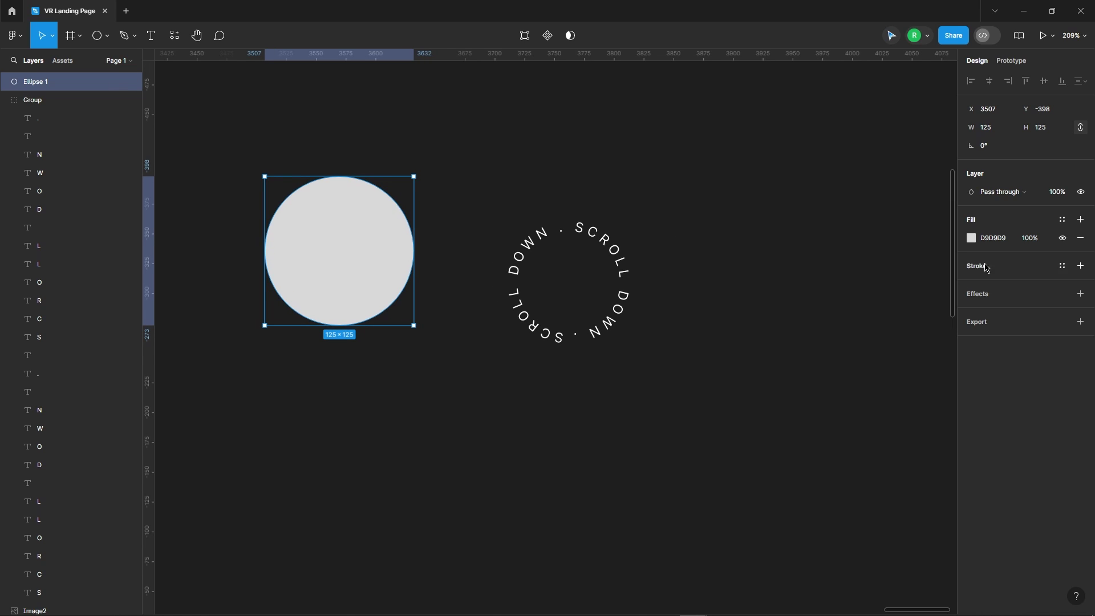
Step: Give the ellipse a linear gradient fill with sampled magenta and blue stops
{"action": "left_click", "coordinate": [970, 238]}
{"action": "left_click", "coordinate": [848, 263]}
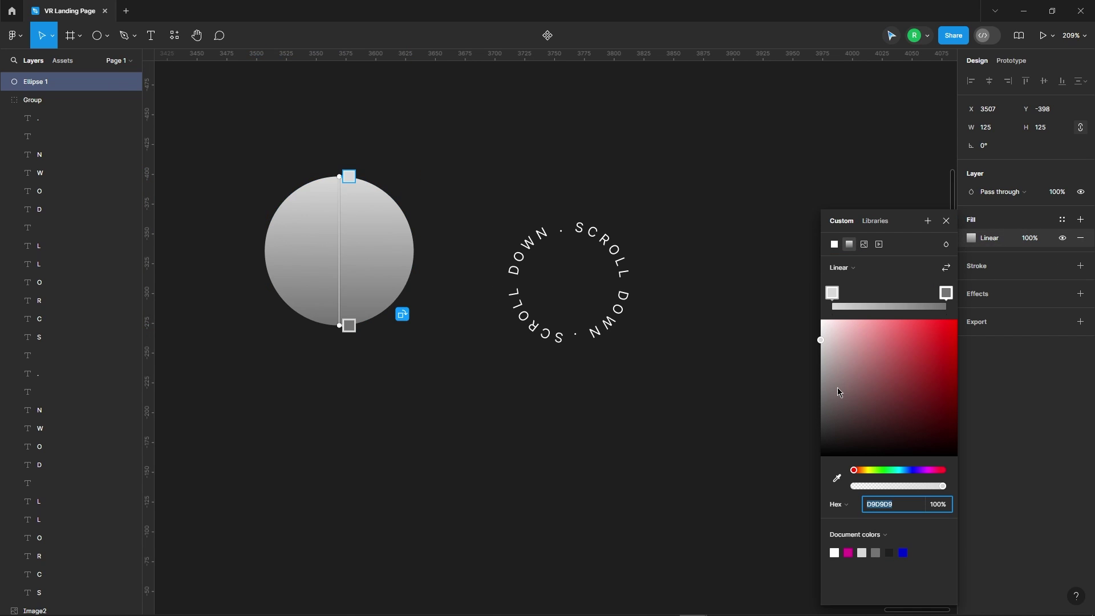
{"action": "left_click", "coordinate": [835, 478]}
{"action": "scroll", "coordinate": [513, 370], "scroll_direction": "down", "scroll_amount": 5, "text": "ctrl"}
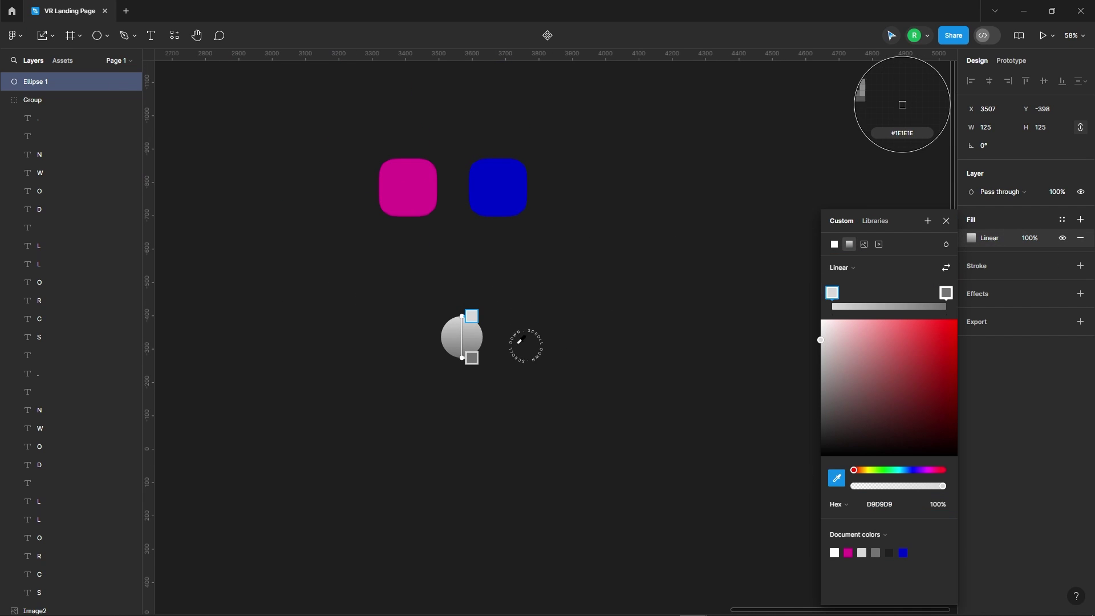
{"action": "left_click", "coordinate": [406, 179]}
{"action": "left_click", "coordinate": [946, 293]}
{"action": "left_click", "coordinate": [837, 478]}
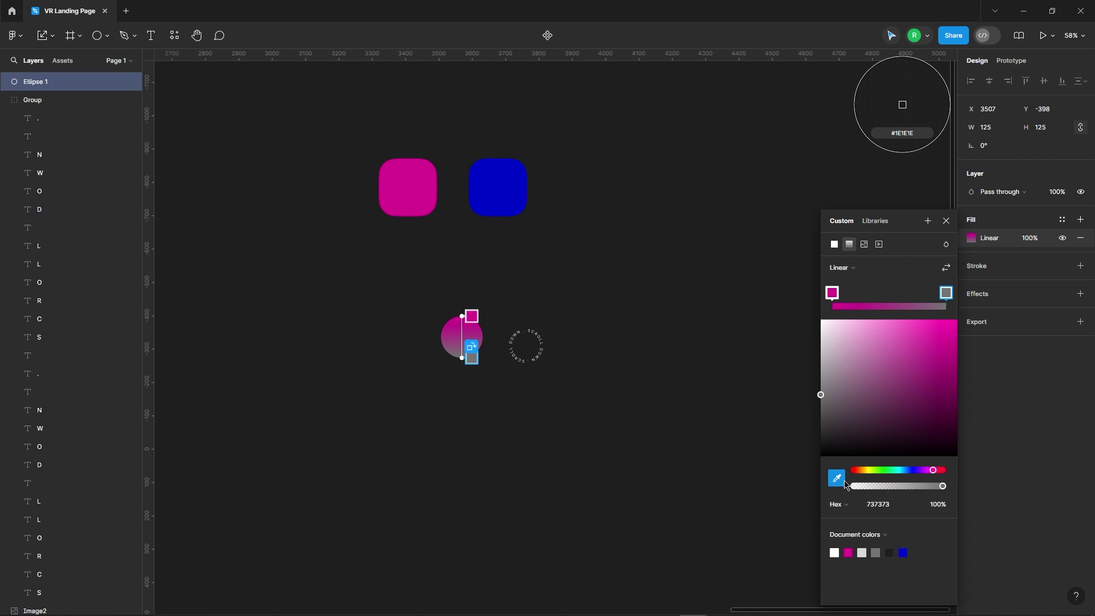
{"action": "left_click", "coordinate": [526, 192]}
Step: Angle the fill gradient diagonally from upper-left to lower-right
{"action": "scroll", "coordinate": [453, 324], "scroll_direction": "up", "scroll_amount": 5, "text": "ctrl"}
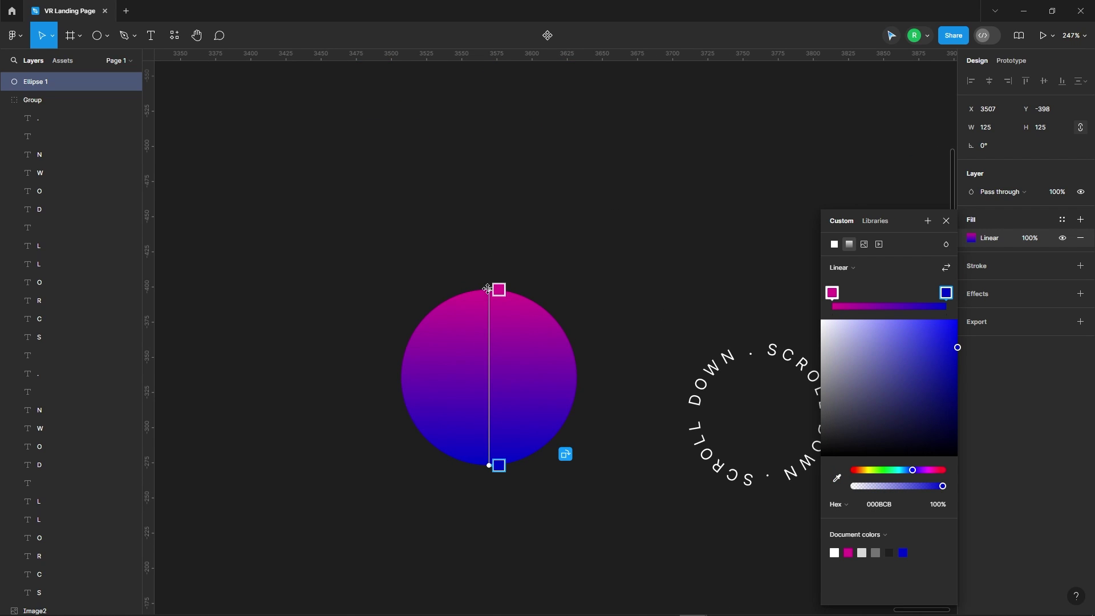
{"action": "left_click_drag", "start_coordinate": [487, 288], "coordinate": [420, 302]}
{"action": "scroll", "coordinate": [450, 342], "scroll_direction": "down", "scroll_amount": 1, "text": "ctrl"}
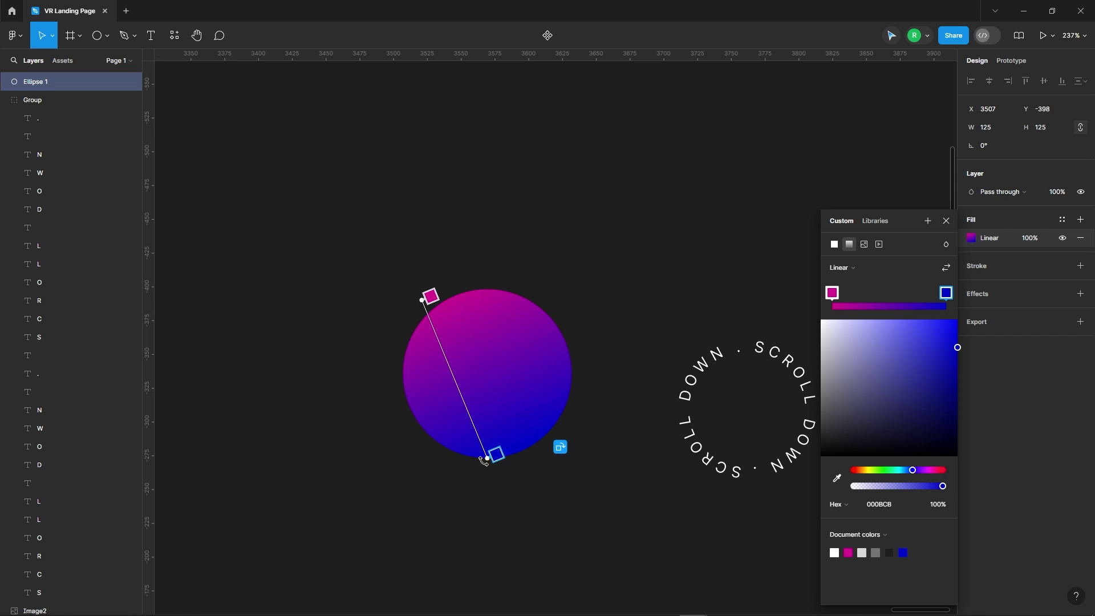
{"action": "left_click_drag", "start_coordinate": [507, 462], "coordinate": [563, 461]}
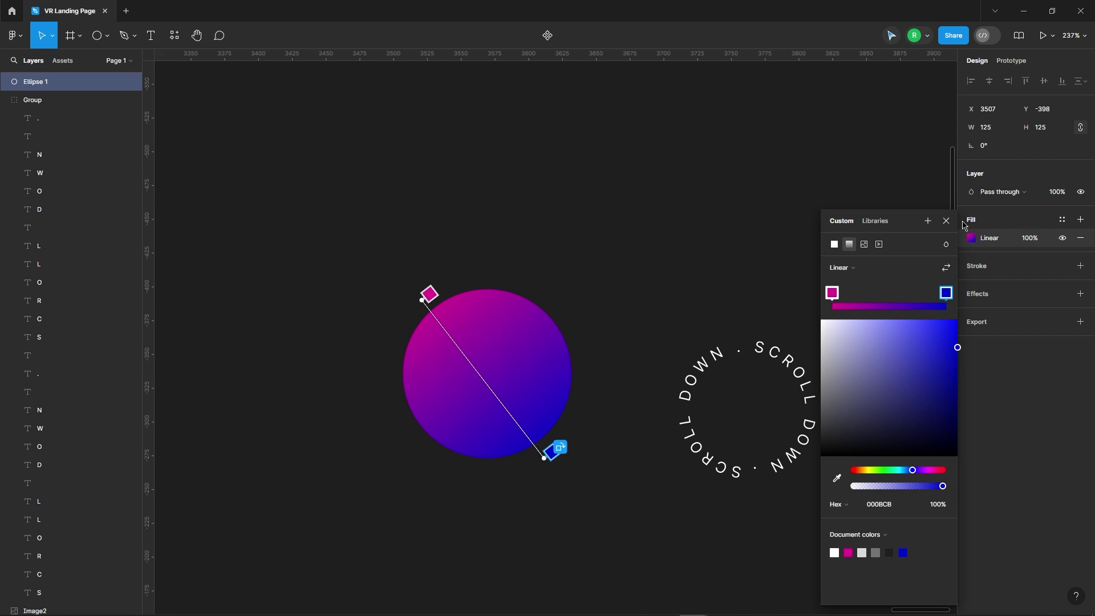
{"action": "left_click", "coordinate": [947, 221]}
{"action": "type", "text": "1"}
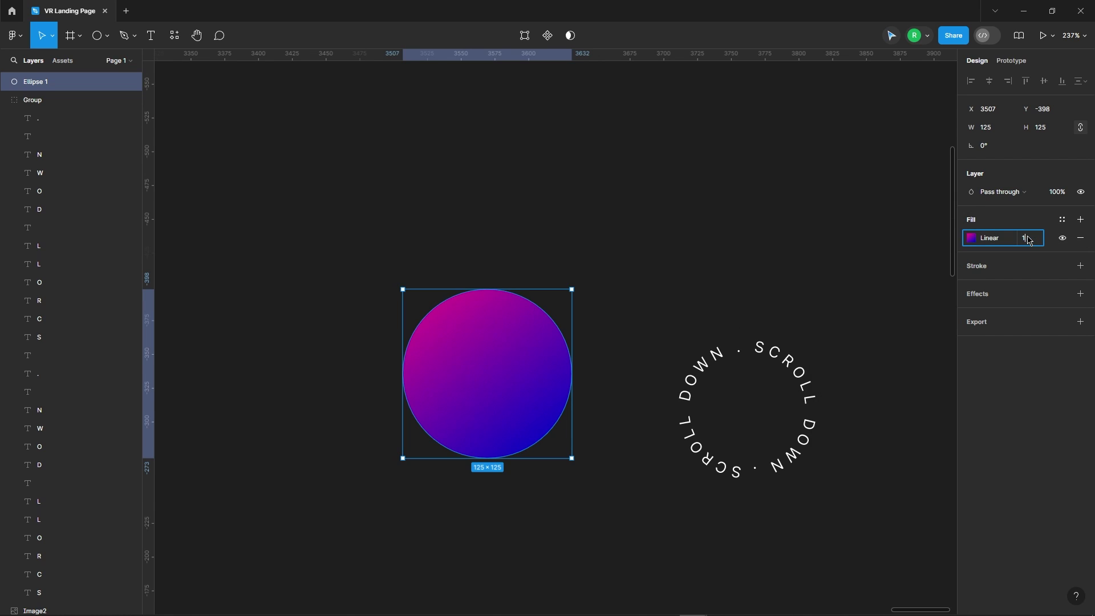
Step: Set the ellipse fill opacity to 12%
{"action": "type", "text": "2"}
{"action": "key", "text": "Return"}
{"action": "left_click", "coordinate": [601, 210]}
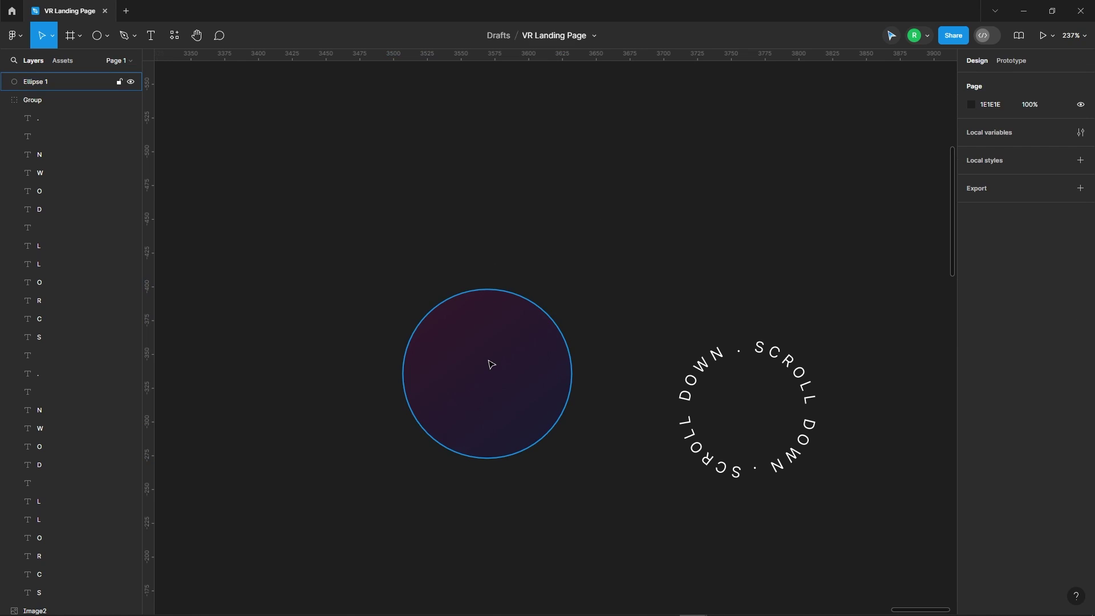
{"action": "left_click", "coordinate": [488, 362]}
Step: Add a white FFFFFF stroke to the ellipse as a linear gradient
{"action": "left_click", "coordinate": [1080, 266]}
{"action": "left_click", "coordinate": [971, 284]}
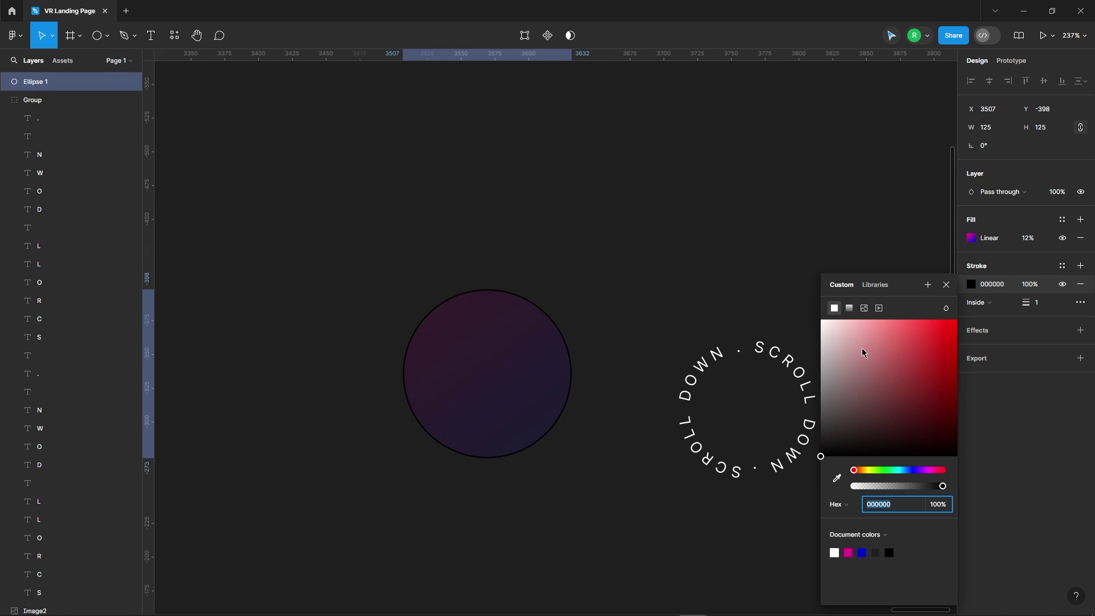
{"action": "type", "text": "FFFFFF"}
{"action": "key", "text": "Return"}
{"action": "left_click", "coordinate": [850, 308]}
{"action": "scroll", "coordinate": [609, 290], "scroll_direction": "down", "scroll_amount": 2}
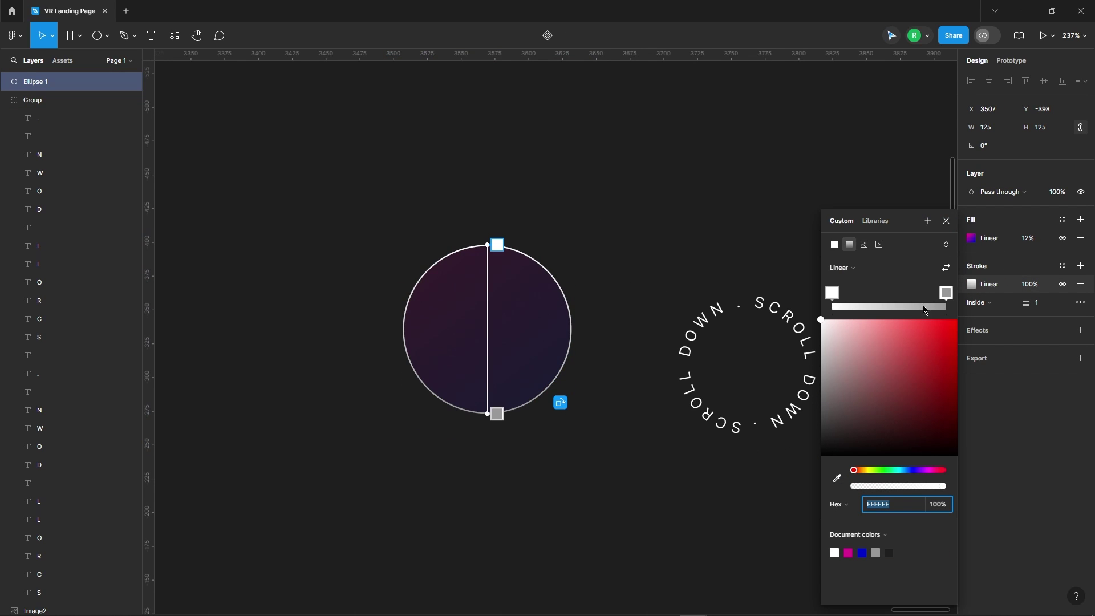
{"action": "key", "text": "Return"}
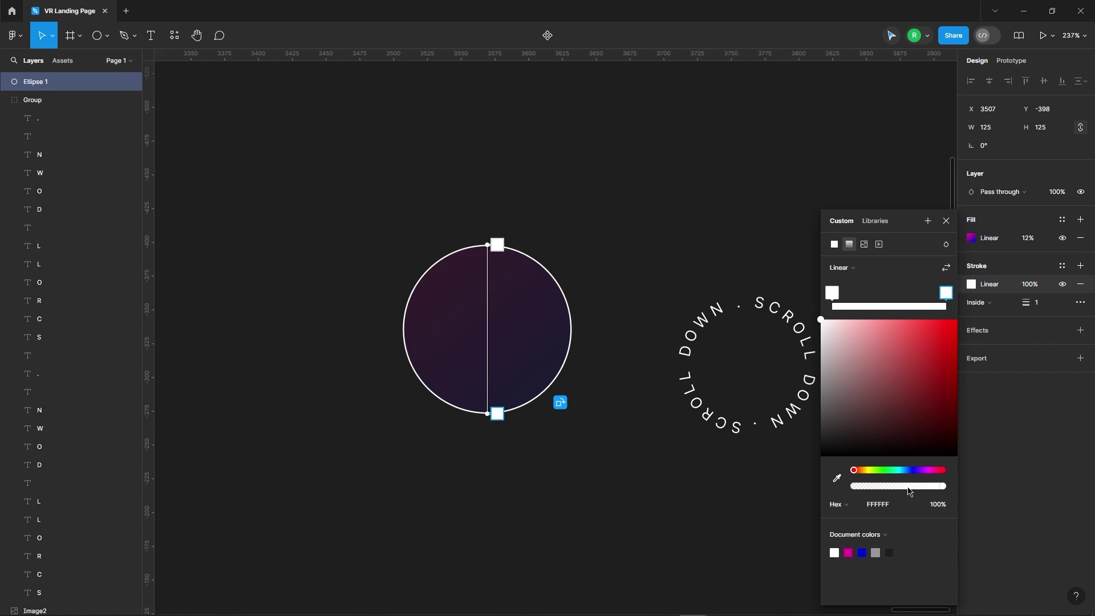
Step: Fade one stroke stop to 20% opacity and angle the stroke gradient diagonally
{"action": "left_click", "coordinate": [908, 488]}
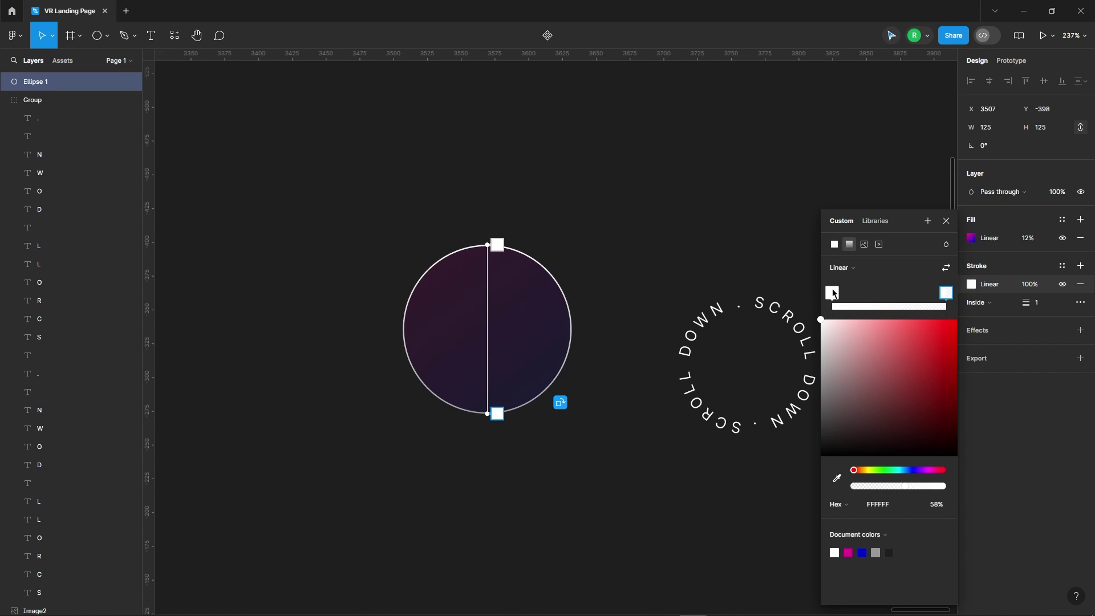
{"action": "left_click", "coordinate": [881, 488]}
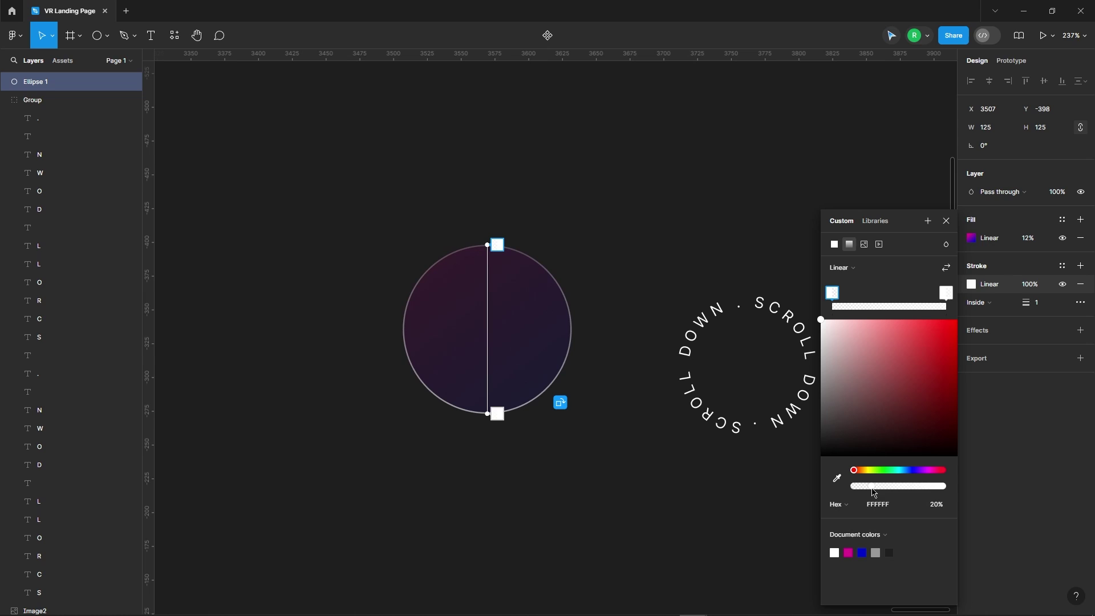
{"action": "left_click_drag", "start_coordinate": [487, 249], "coordinate": [427, 258]}
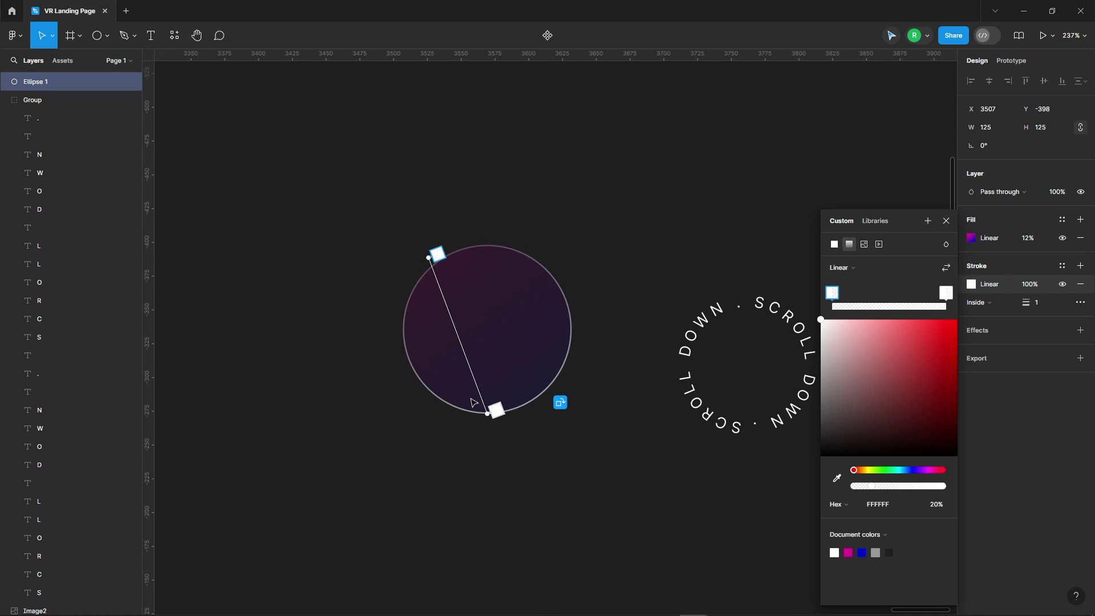
{"action": "left_click_drag", "start_coordinate": [486, 414], "coordinate": [545, 407]}
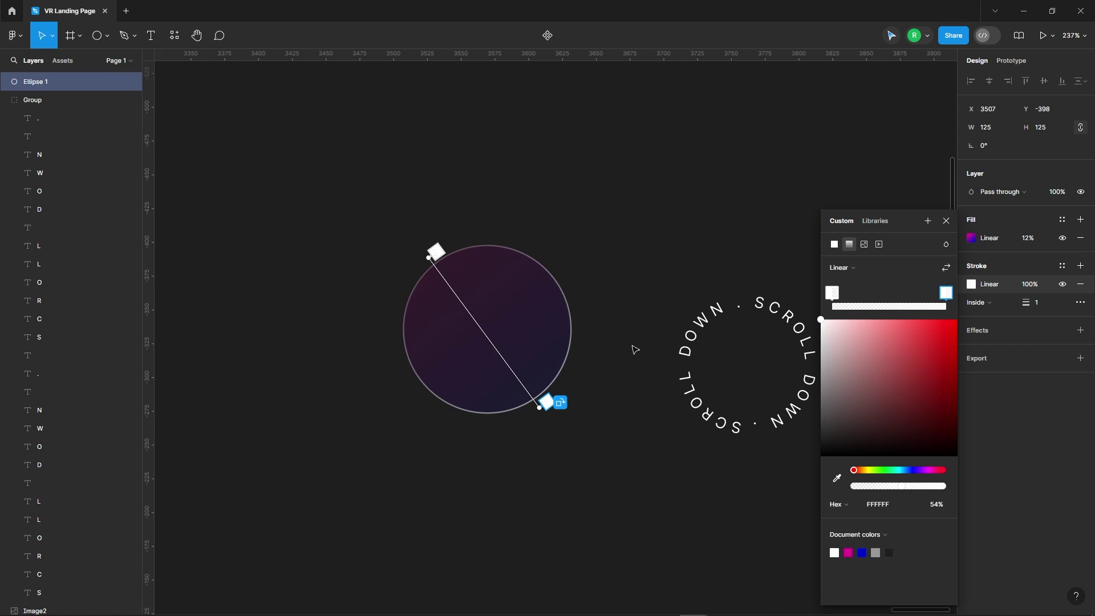
Step: Centre the SCROLL DOWN text ring on the gradient ellipse
{"action": "left_click", "coordinate": [946, 221]}
{"action": "left_click", "coordinate": [774, 178]}
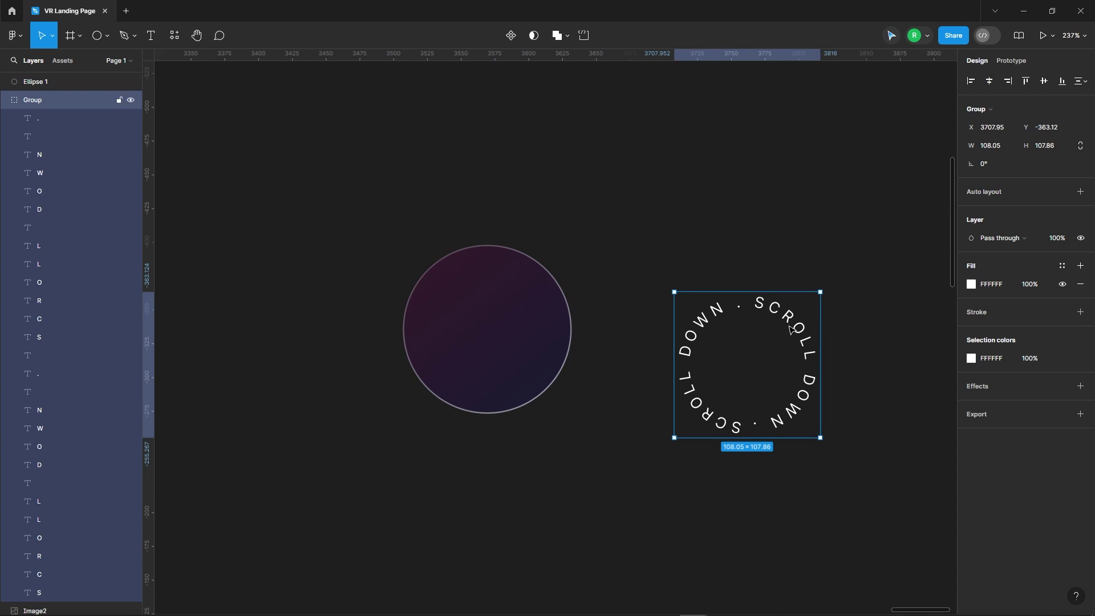
{"action": "mouse_move", "coordinate": [794, 334]}
{"action": "left_mouse_down"}
{"action": "mouse_move", "coordinate": [522, 290]}
{"action": "mouse_move", "coordinate": [538, 302]}
{"action": "left_mouse_up"}
{"action": "left_click", "coordinate": [647, 203]}
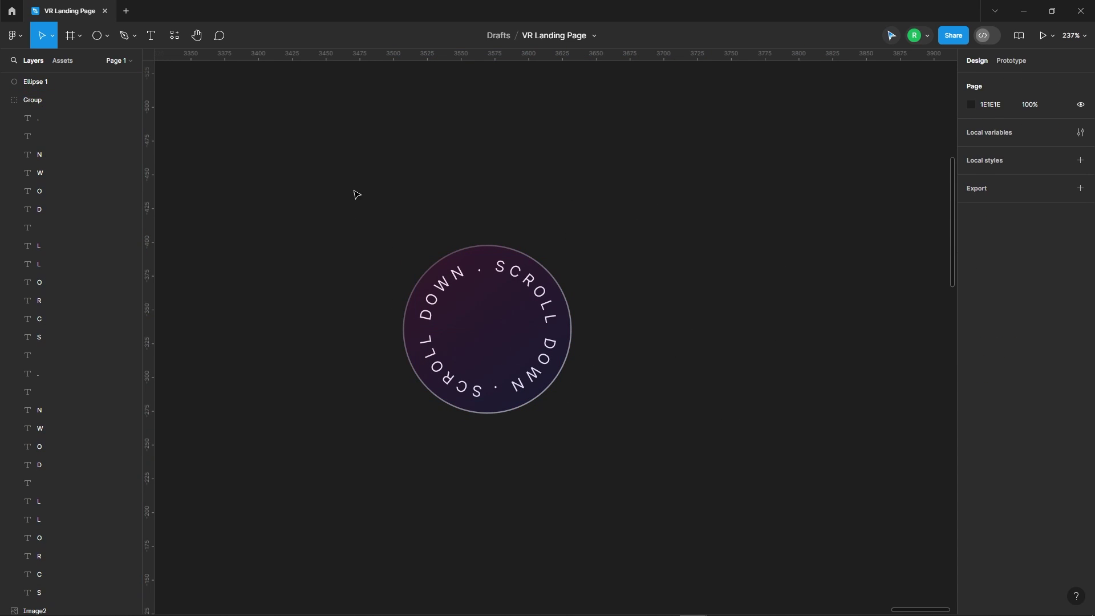
Step: Group the ellipse and text ring, then wrap the group in Frame 1
{"action": "left_click_drag", "start_coordinate": [352, 190], "coordinate": [645, 458]}
{"action": "right_click", "coordinate": [502, 304]}
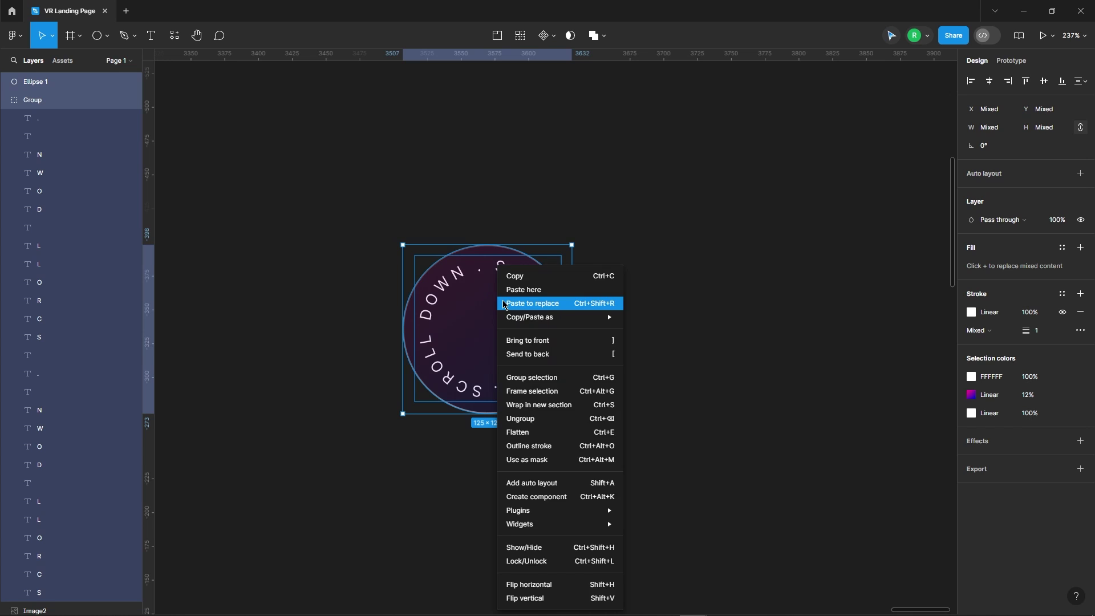
{"action": "left_click", "coordinate": [531, 378]}
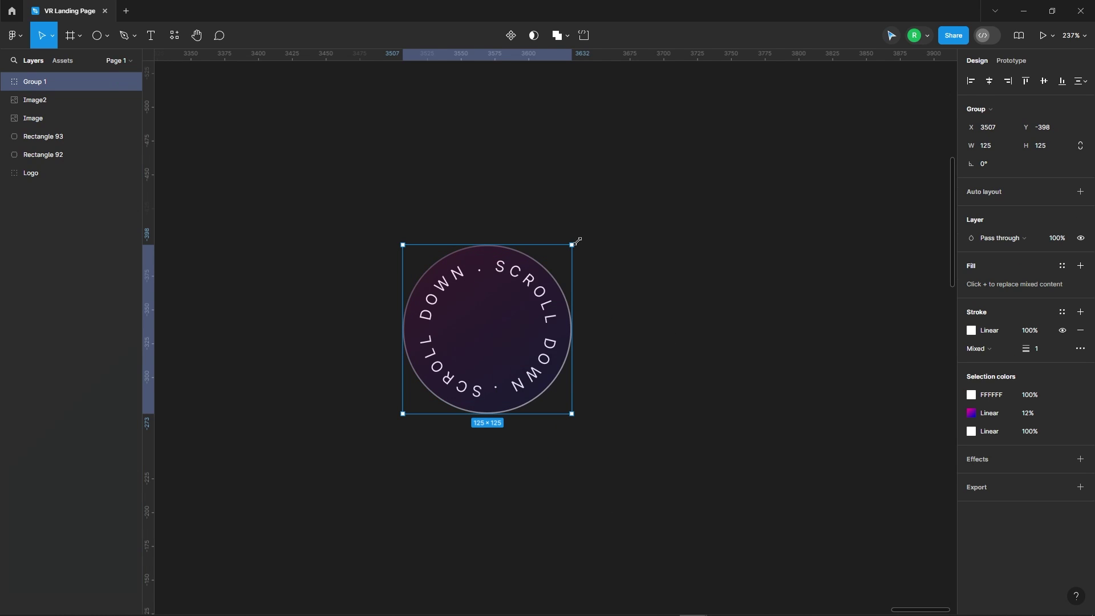
{"action": "left_click", "coordinate": [638, 229]}
{"action": "left_click", "coordinate": [485, 315]}
{"action": "right_click", "coordinate": [483, 314]}
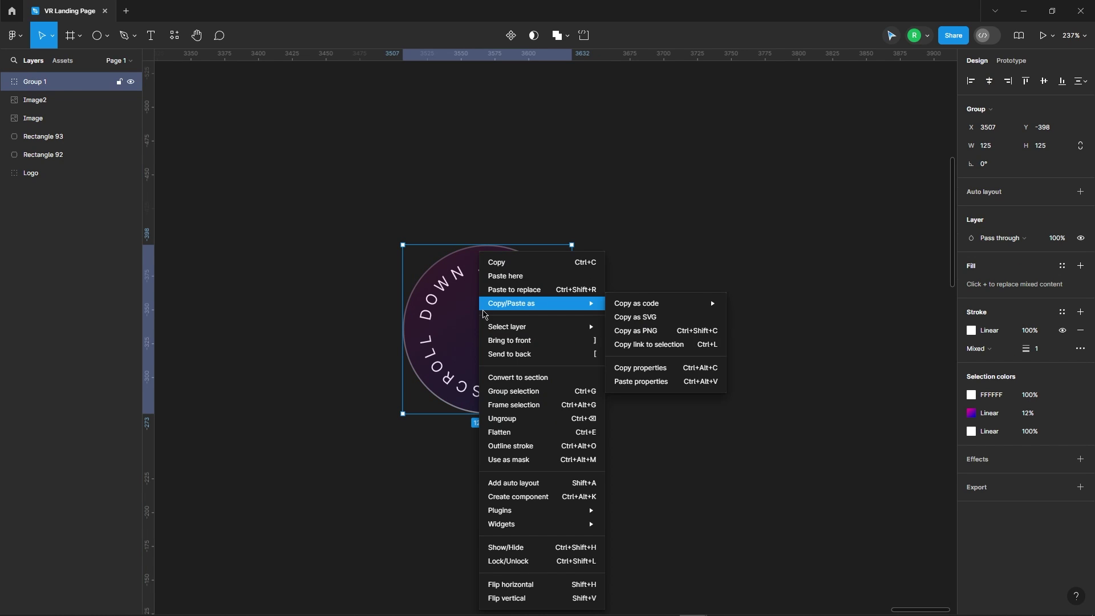
{"action": "left_click", "coordinate": [501, 404]}
Step: Bring the text ring group above Ellipse 1 inside Frame 1
{"action": "left_click", "coordinate": [712, 304]}
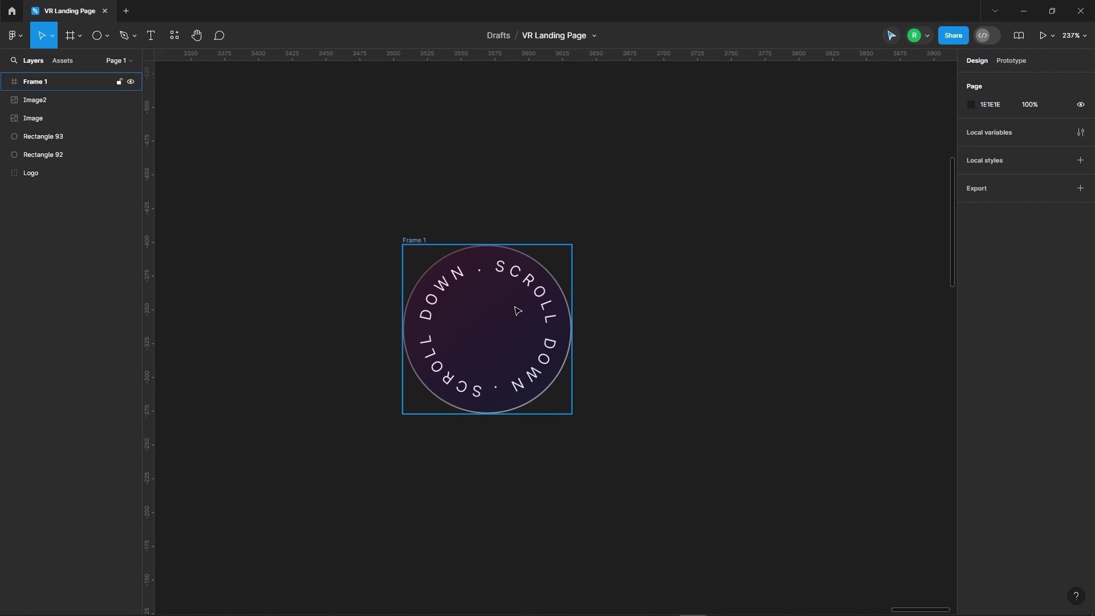
{"action": "left_click", "coordinate": [518, 311]}
{"action": "left_click", "coordinate": [516, 311]}
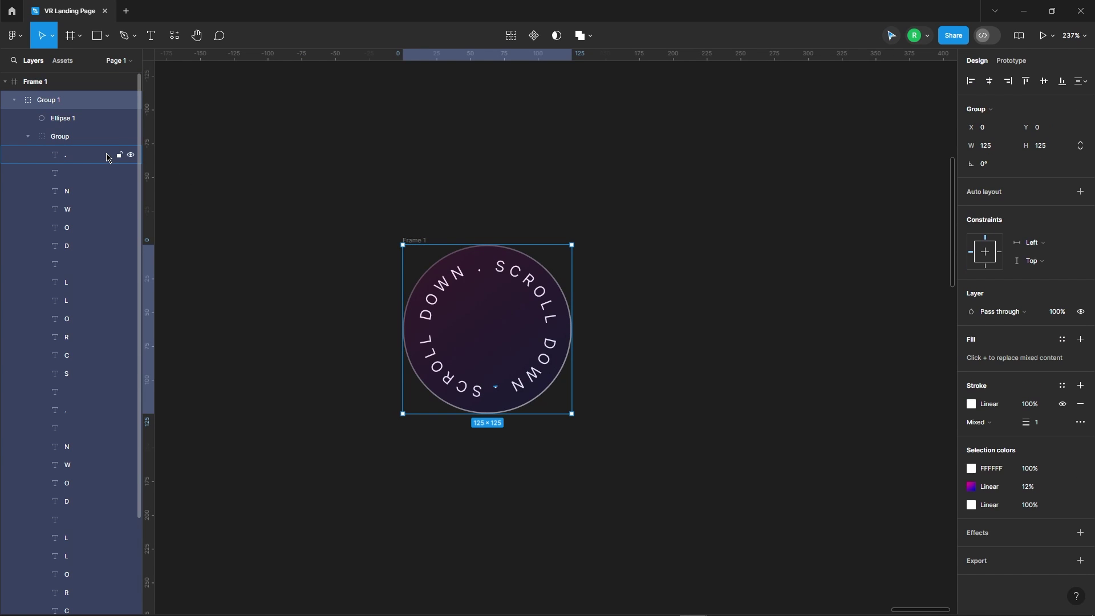
{"action": "right_click", "coordinate": [67, 140]}
{"action": "left_click", "coordinate": [120, 197]}
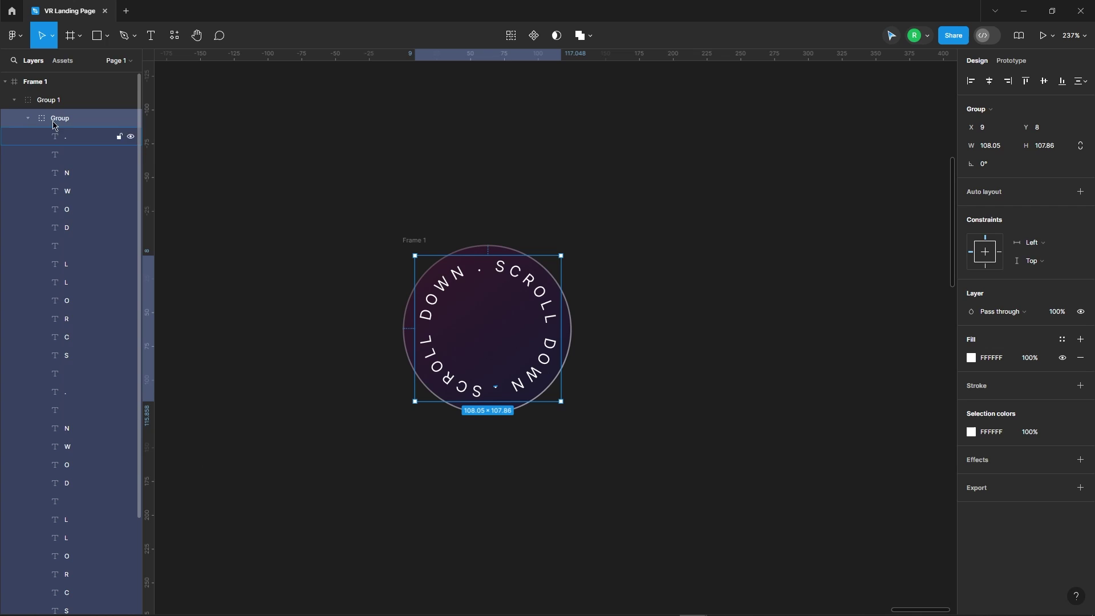
Step: Check the text ring's spacing to the frame edges, then reselect Frame 1
{"action": "left_click", "coordinate": [27, 120]}
{"action": "left_click", "coordinate": [630, 256]}
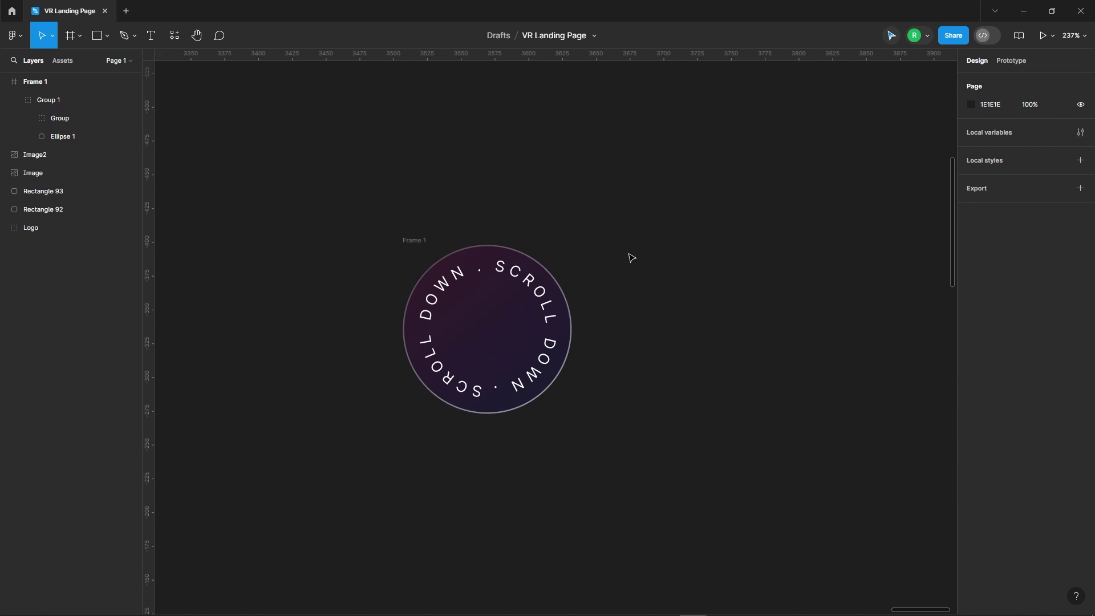
{"action": "left_click", "coordinate": [487, 248]}
{"action": "double_click", "coordinate": [487, 247]}
{"action": "key", "text": "alt"}
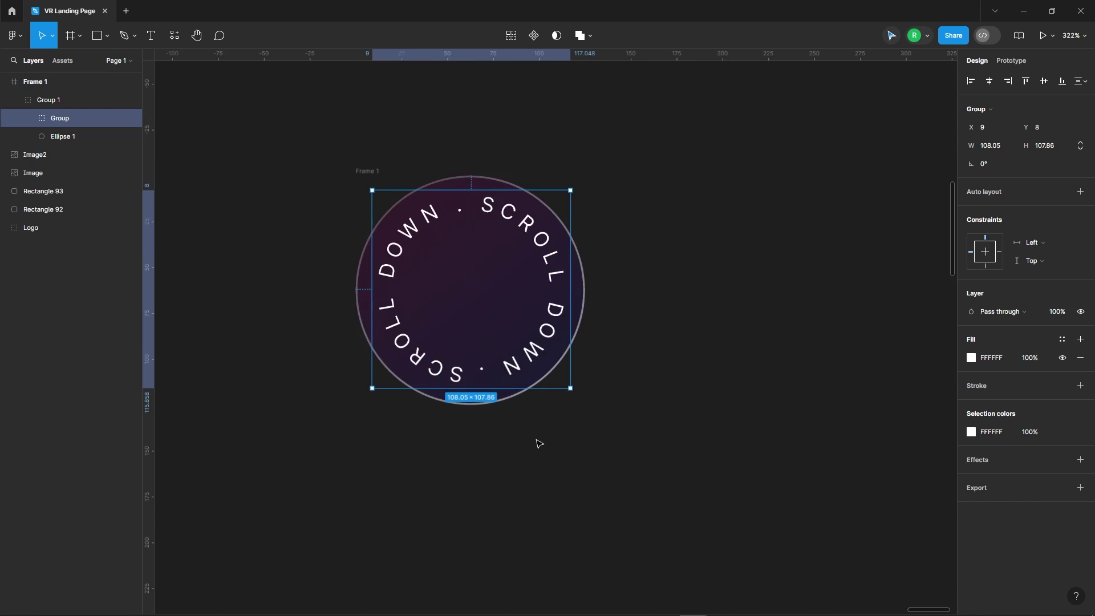
{"action": "scroll", "coordinate": [501, 410], "scroll_direction": "up", "scroll_amount": 5}
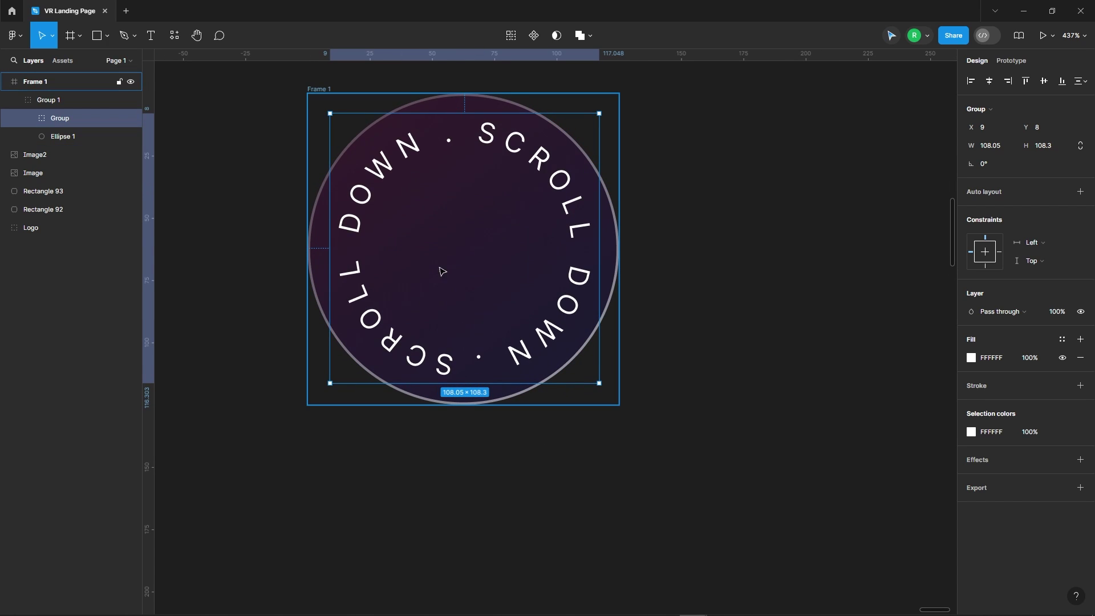
{"action": "left_click", "coordinate": [670, 290]}
{"action": "scroll", "coordinate": [721, 331], "scroll_direction": "down", "scroll_amount": 3}
{"action": "left_click", "coordinate": [478, 254]}
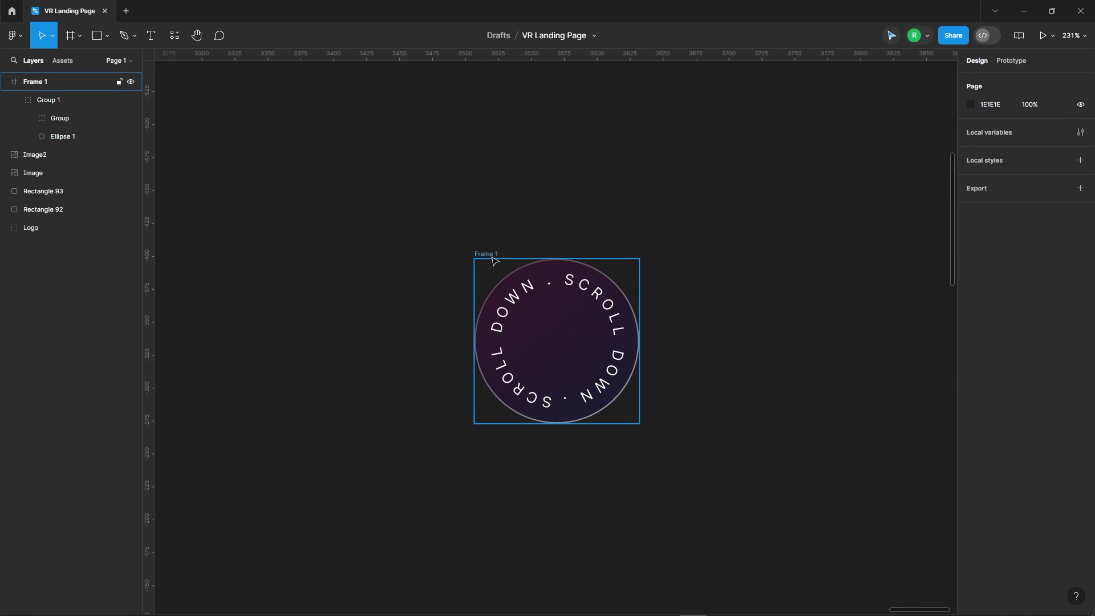
{"action": "scroll", "coordinate": [478, 254], "scroll_direction": "down", "scroll_amount": 3}
Step: Duplicate the badge as Frame 2 and rotate its group to -120 degrees
{"action": "left_click_drag", "start_coordinate": [451, 258], "coordinate": [591, 258]}
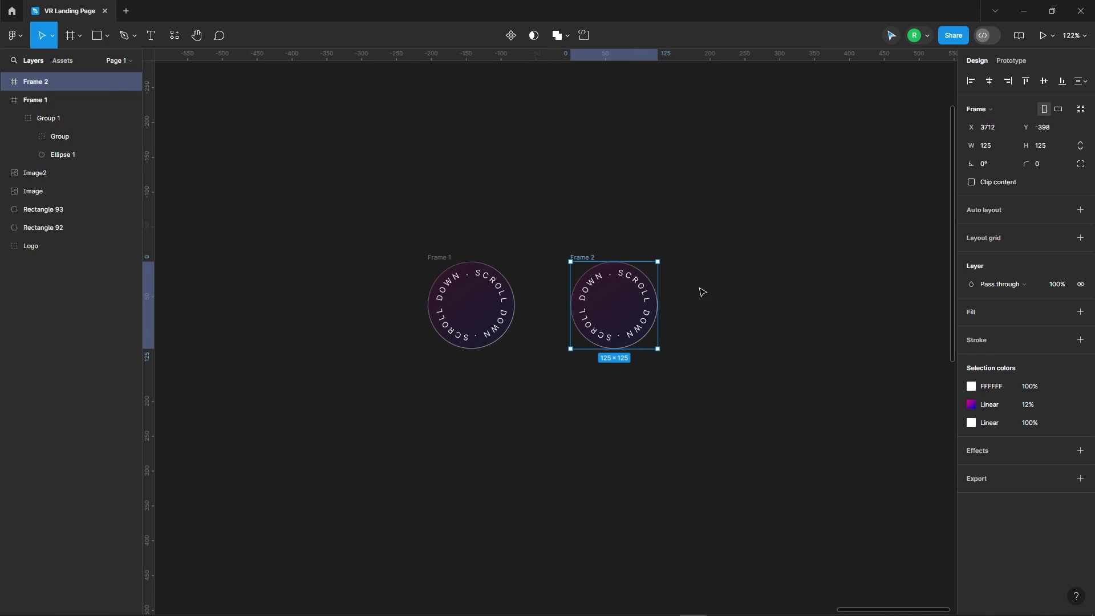
{"action": "scroll", "coordinate": [701, 291], "scroll_direction": "up", "scroll_amount": 3}
{"action": "left_click", "coordinate": [613, 288]}
{"action": "double_click", "coordinate": [613, 288]}
{"action": "scroll", "coordinate": [622, 234], "scroll_direction": "up", "scroll_amount": 3}
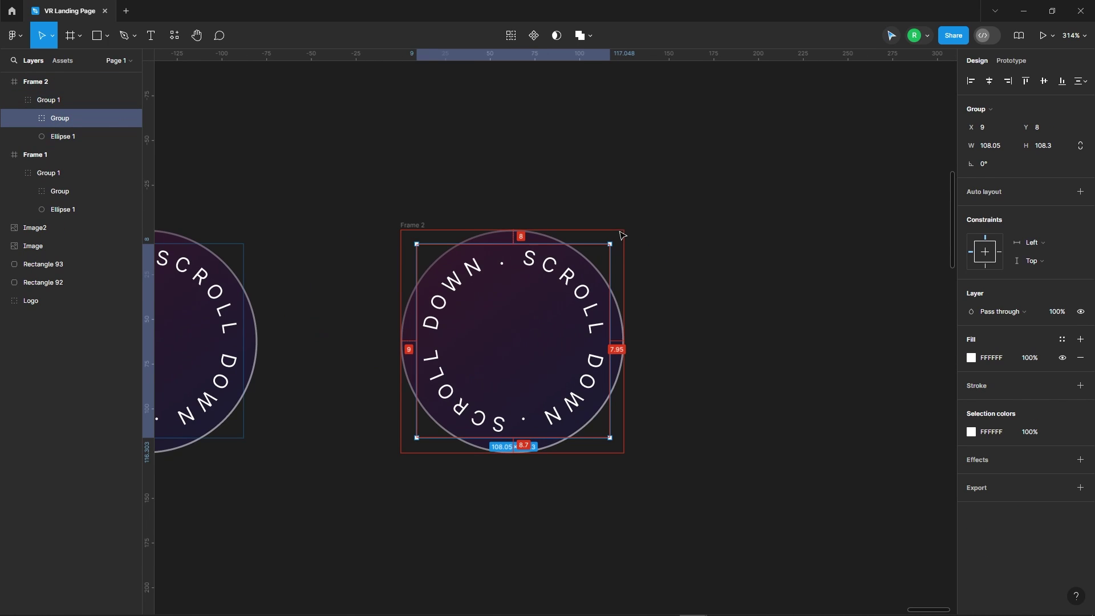
{"action": "left_click", "coordinate": [617, 240]}
{"action": "left_click", "coordinate": [36, 81]}
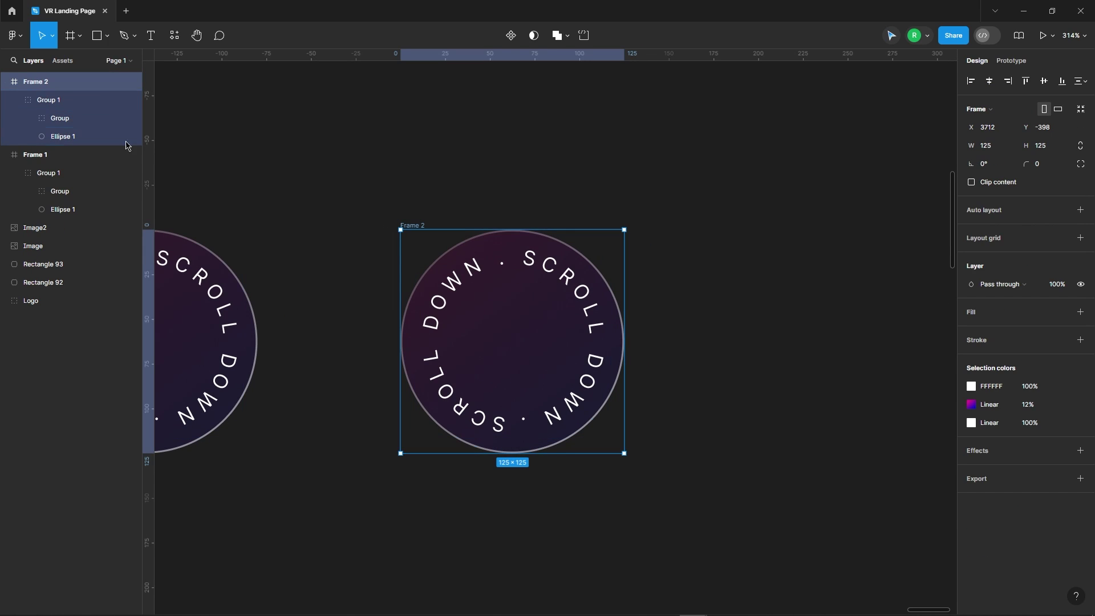
{"action": "left_click", "coordinate": [58, 107]}
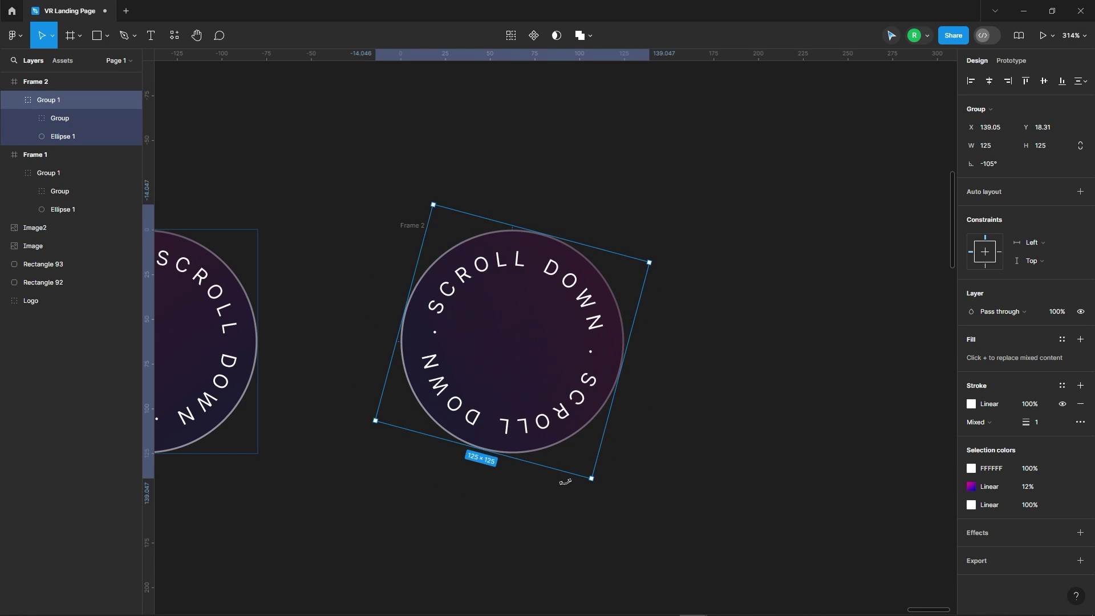
{"action": "left_click_drag", "start_coordinate": [652, 249], "coordinate": [843, 297]}
{"action": "scroll", "coordinate": [791, 187], "scroll_direction": "down", "scroll_amount": 3}
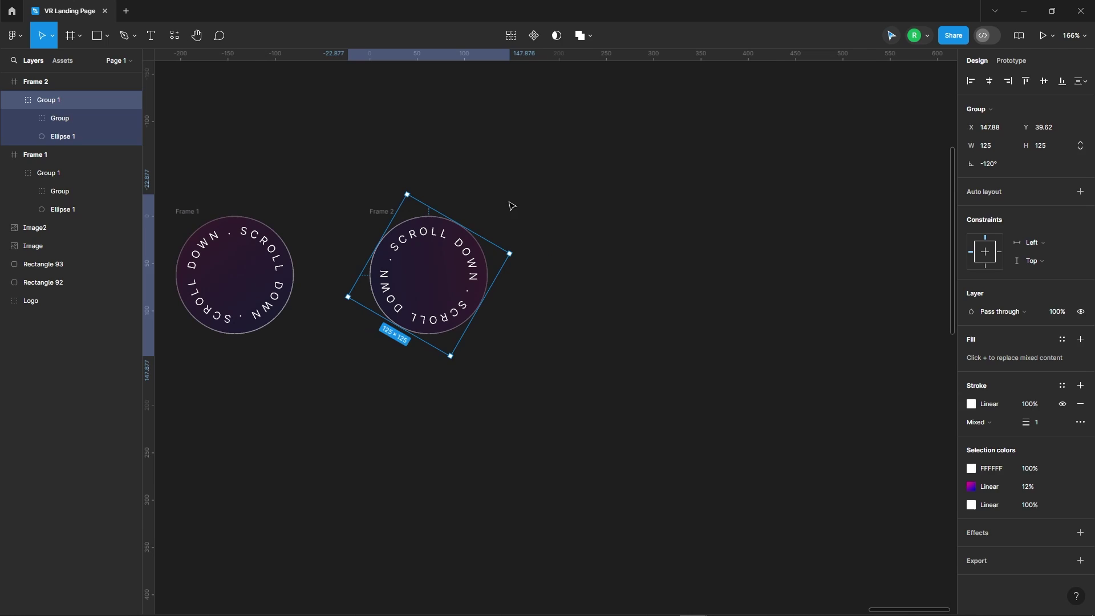
Step: Duplicate Frame 2 as Frame 3 and rotate its badge to 120 degrees
{"action": "left_click", "coordinate": [511, 205]}
{"action": "left_click", "coordinate": [382, 211]}
{"action": "left_click_drag", "start_coordinate": [383, 212], "coordinate": [553, 215]}
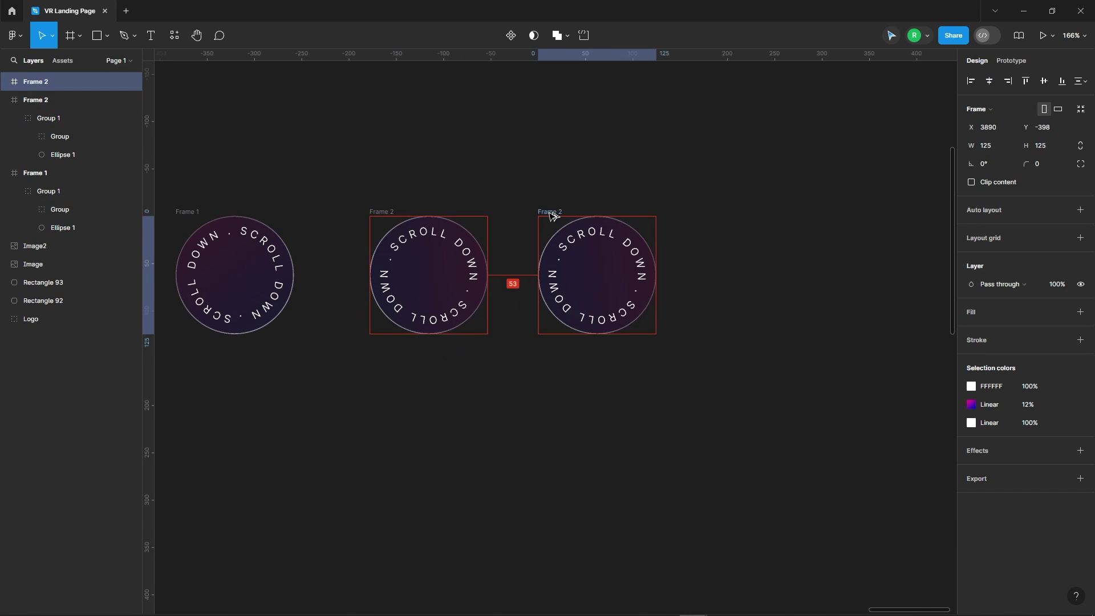
{"action": "left_click", "coordinate": [628, 259]}
{"action": "left_click_drag", "start_coordinate": [687, 250], "coordinate": [573, 409]}
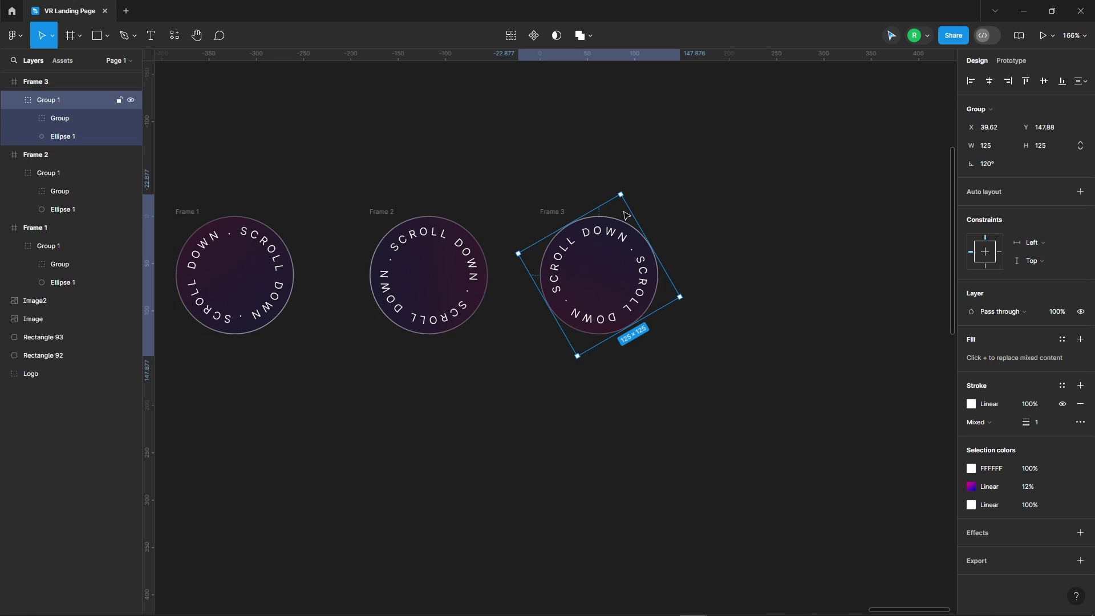
{"action": "left_click", "coordinate": [785, 248]}
Step: Duplicate Frame 3 as Frame 4 and rotate its badge back to 0 degrees
{"action": "left_click", "coordinate": [557, 212]}
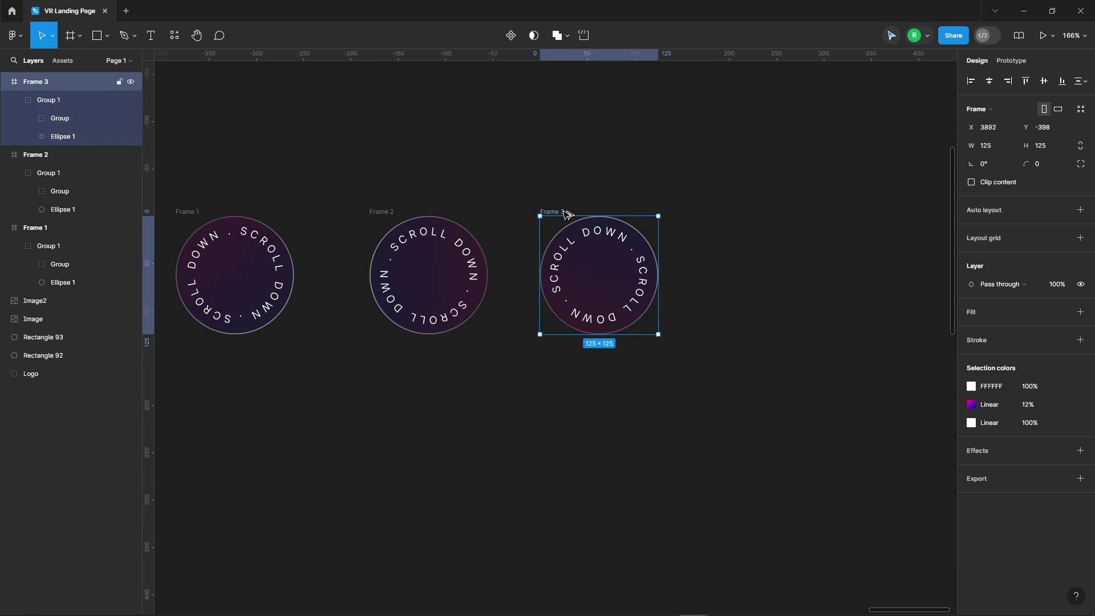
{"action": "left_click_drag", "start_coordinate": [566, 213], "coordinate": [727, 212]}
{"action": "left_click", "coordinate": [787, 268]}
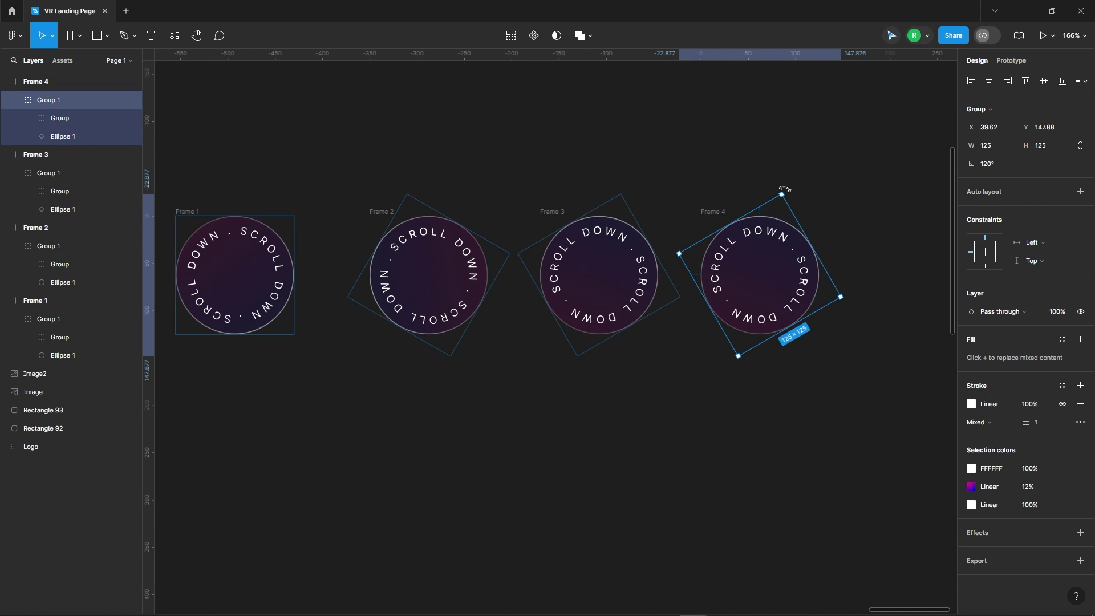
{"action": "left_click_drag", "start_coordinate": [785, 189], "coordinate": [809, 340]}
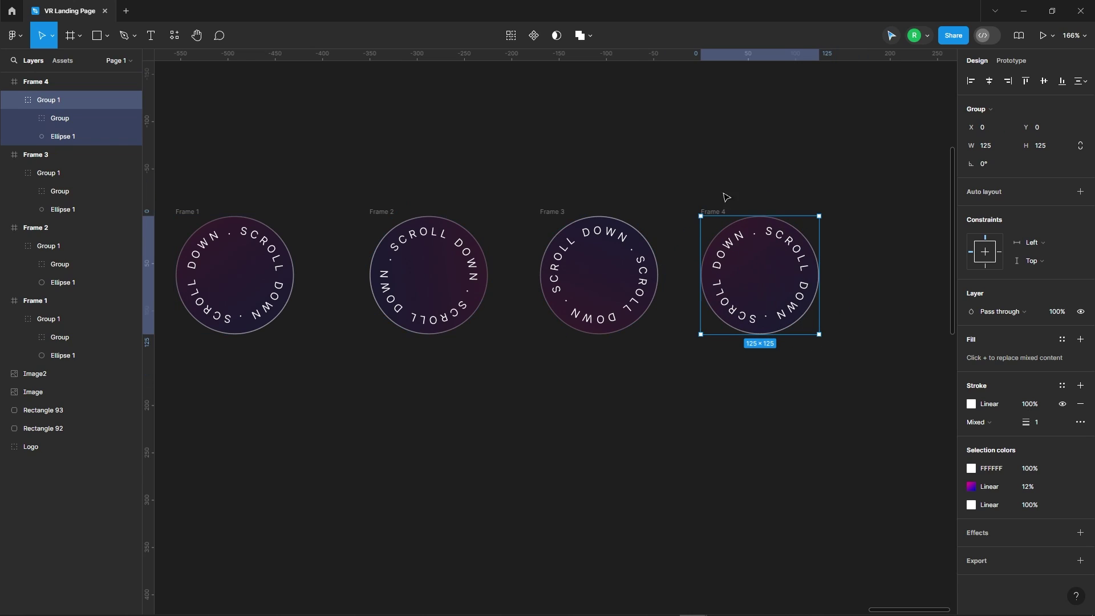
{"action": "left_click", "coordinate": [791, 197]}
{"action": "scroll", "coordinate": [810, 191], "scroll_direction": "down", "scroll_amount": 3}
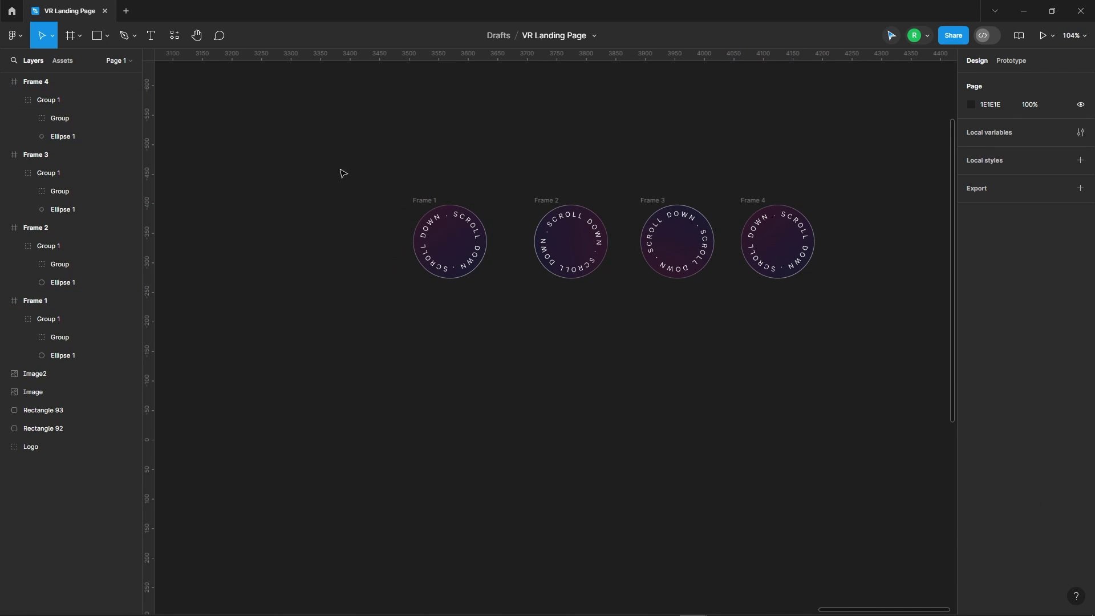
Step: Combine all four badge frames into component set Component 1 with 4 variants
{"action": "left_click_drag", "start_coordinate": [349, 139], "coordinate": [867, 339]}
{"action": "left_click", "coordinate": [531, 36]}
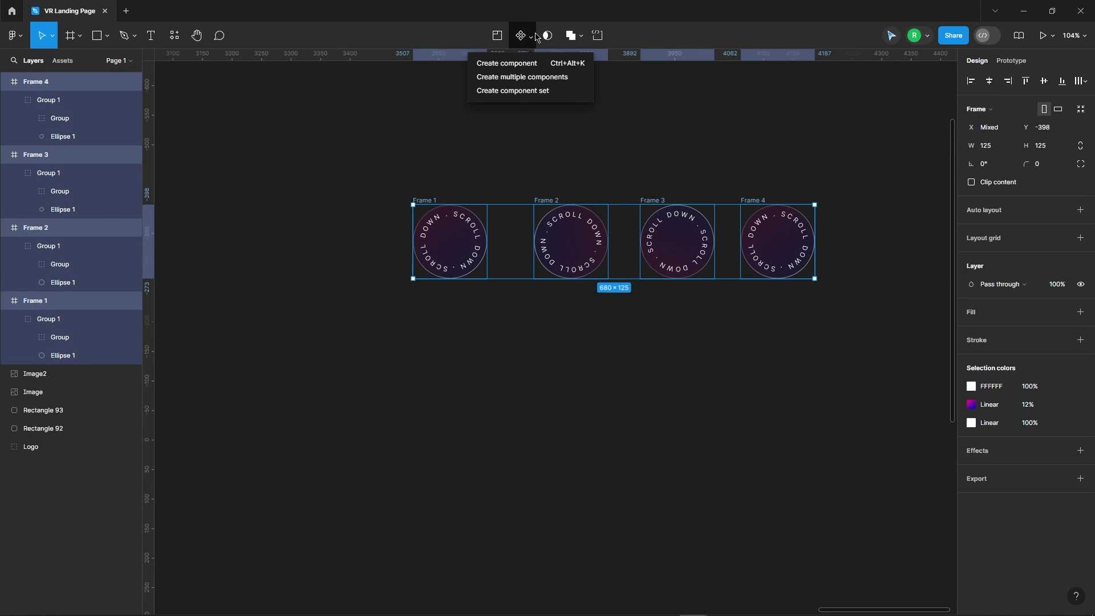
{"action": "left_click", "coordinate": [524, 91]}
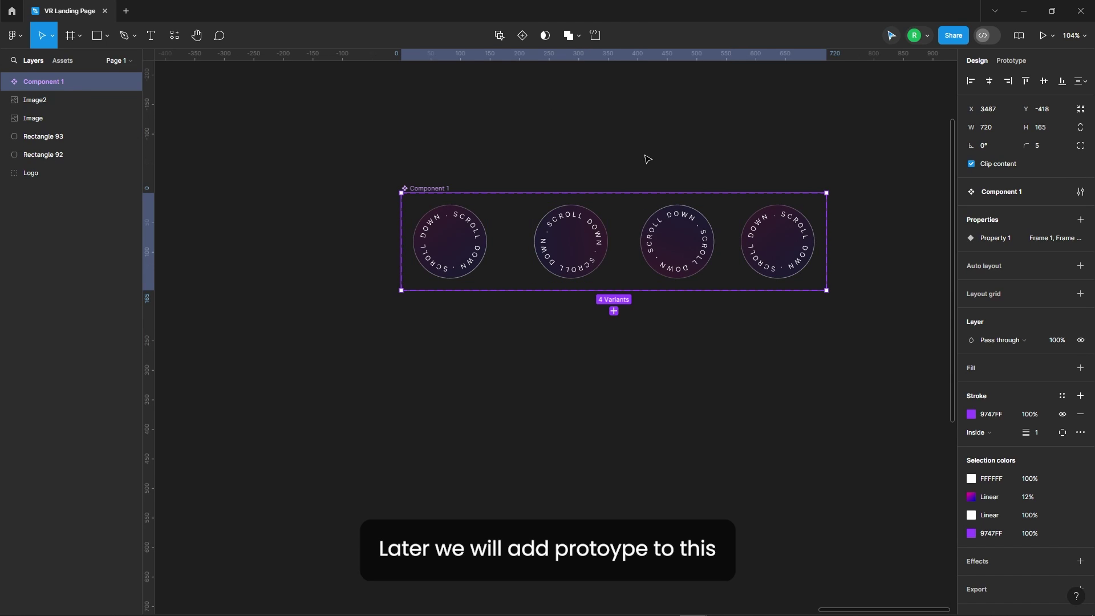
{"action": "left_click", "coordinate": [781, 421]}
{"action": "scroll", "coordinate": [369, 321], "scroll_direction": "down", "scroll_amount": 5}
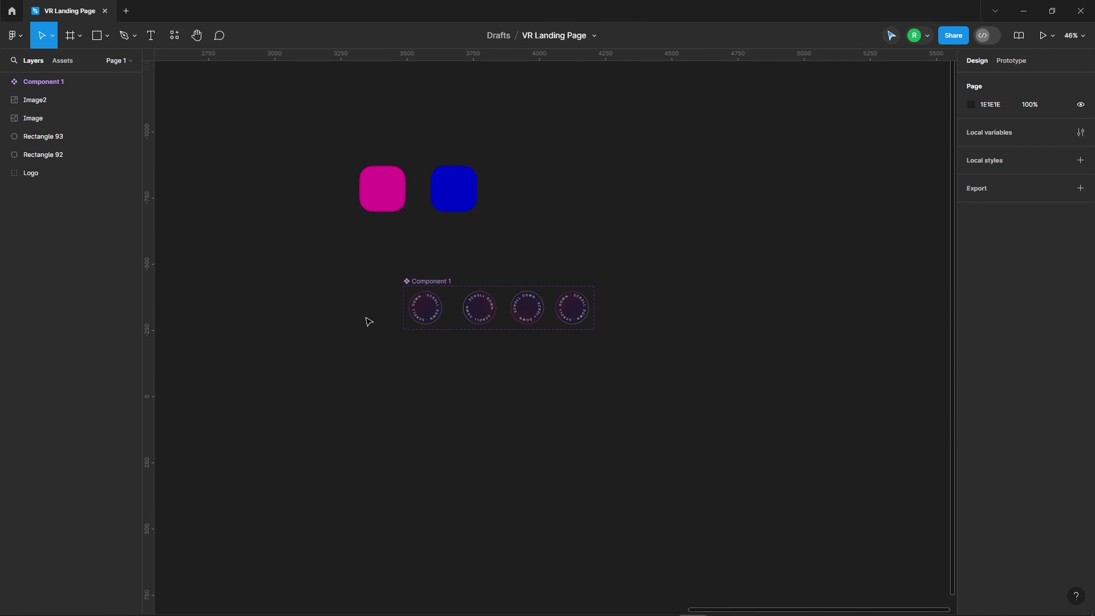
Step: Launch the Brandfetch plugin from the plugin browser
{"action": "left_click", "coordinate": [170, 37]}
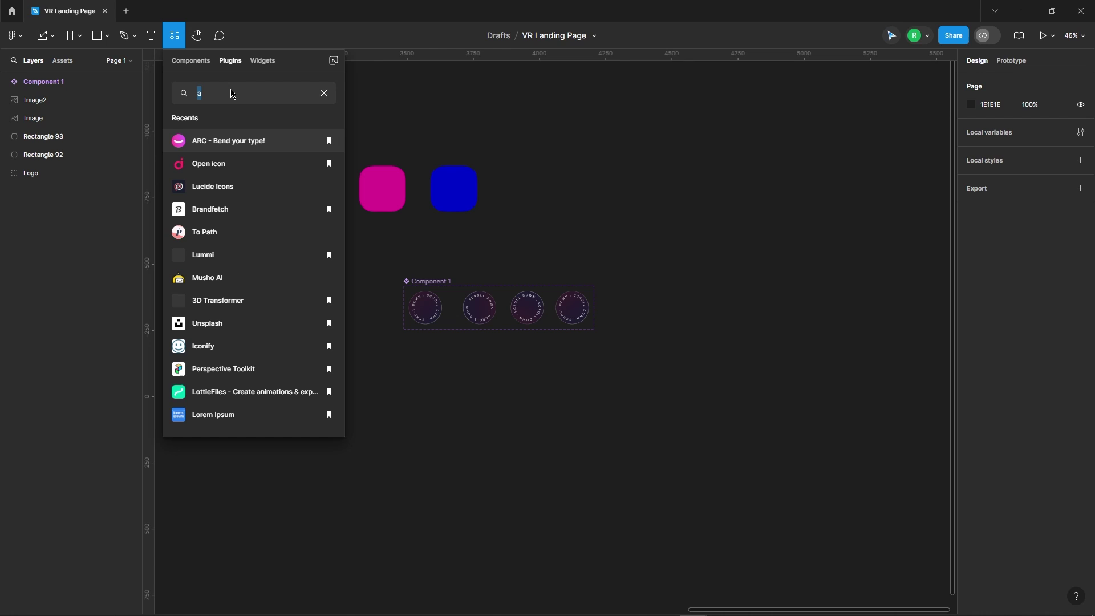
{"action": "type", "text": "brandf"}
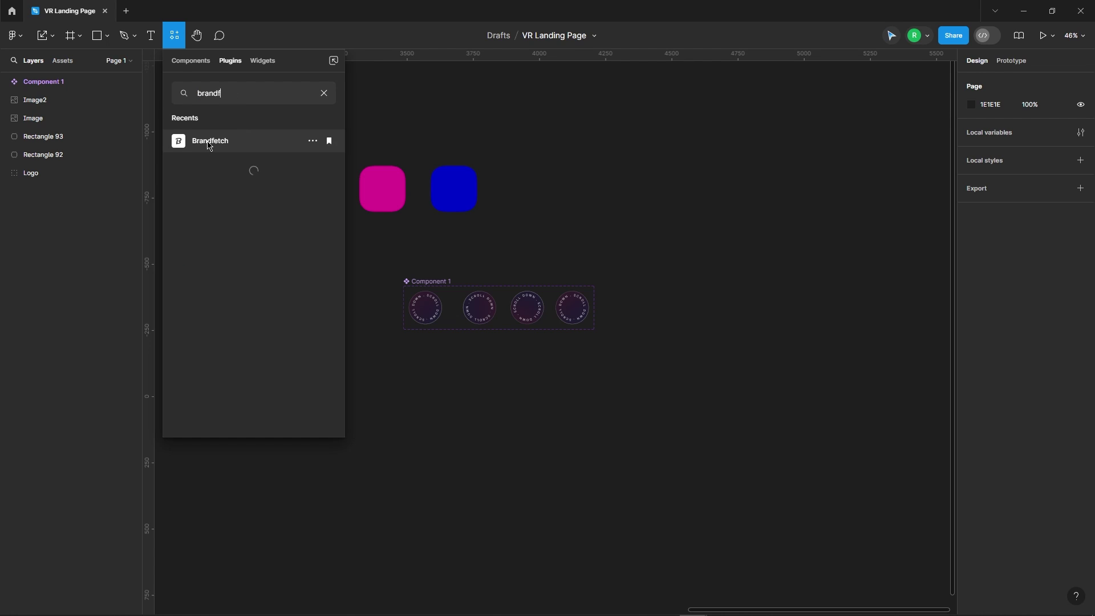
{"action": "left_click", "coordinate": [209, 143]}
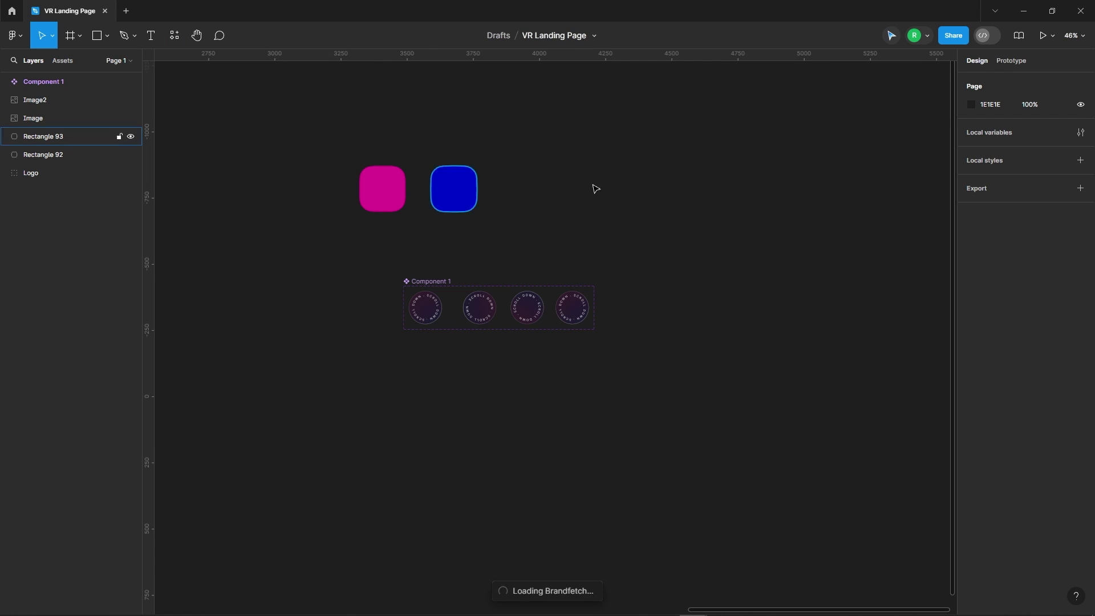
{"action": "scroll", "coordinate": [449, 234], "scroll_direction": "right", "scroll_amount": 5}
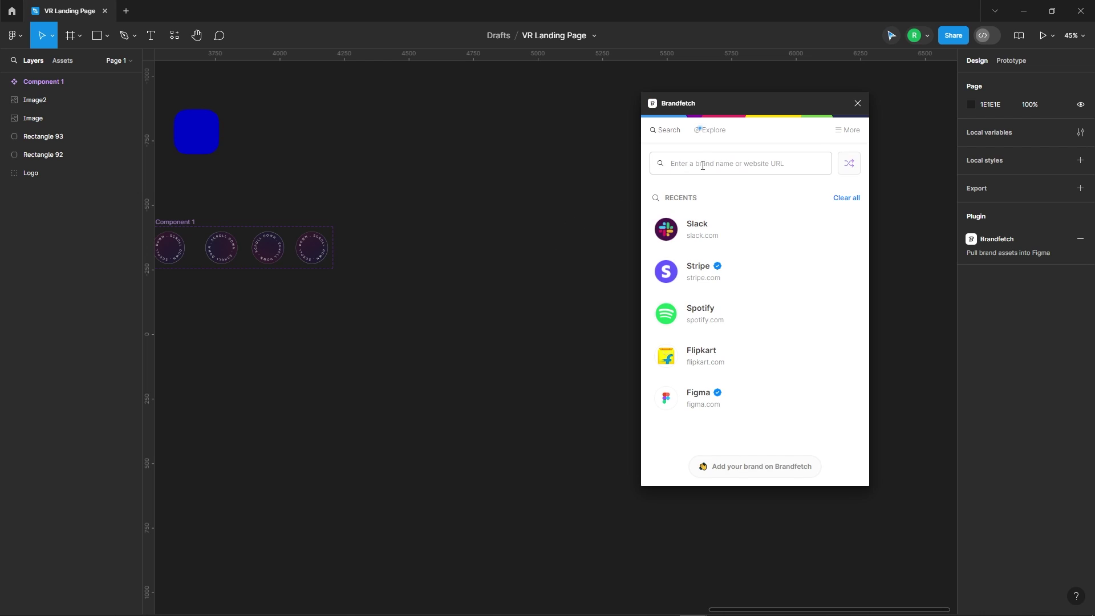
Step: Place the Google and white Dropbox logos from Brandfetch onto the canvas
{"action": "type", "text": "google"}
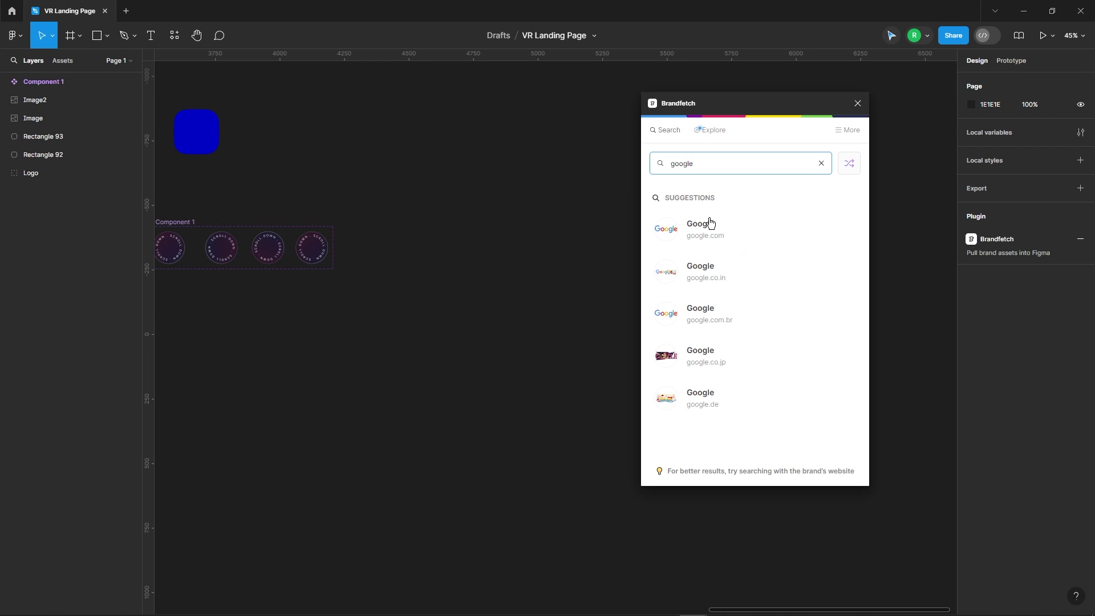
{"action": "left_click", "coordinate": [704, 224]}
{"action": "left_click_drag", "start_coordinate": [699, 308], "coordinate": [502, 297]}
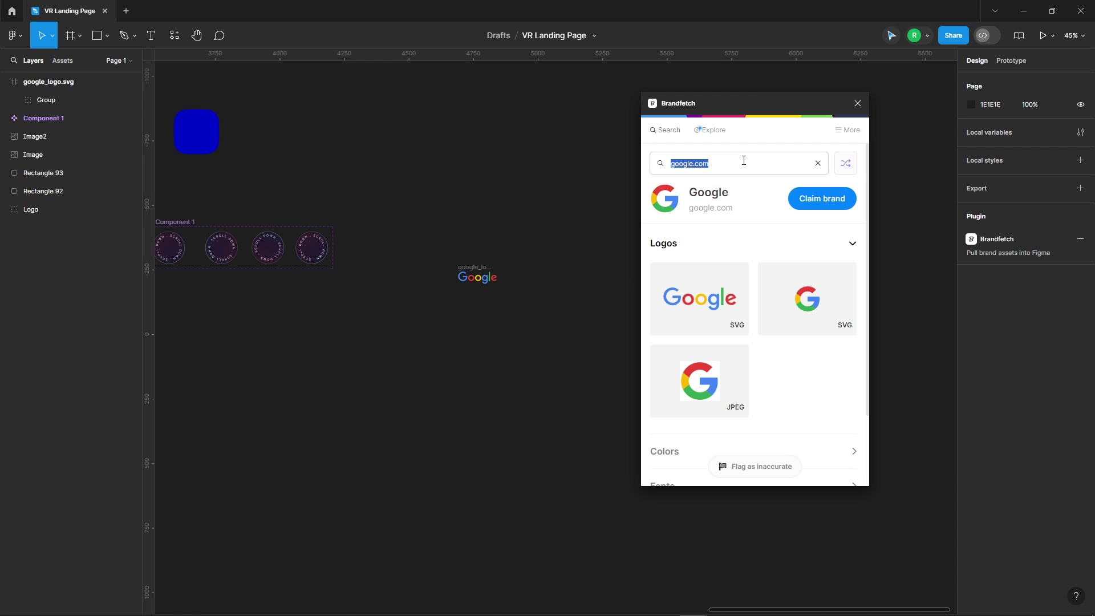
{"action": "type", "text": "dropb"}
{"action": "left_click", "coordinate": [742, 227]}
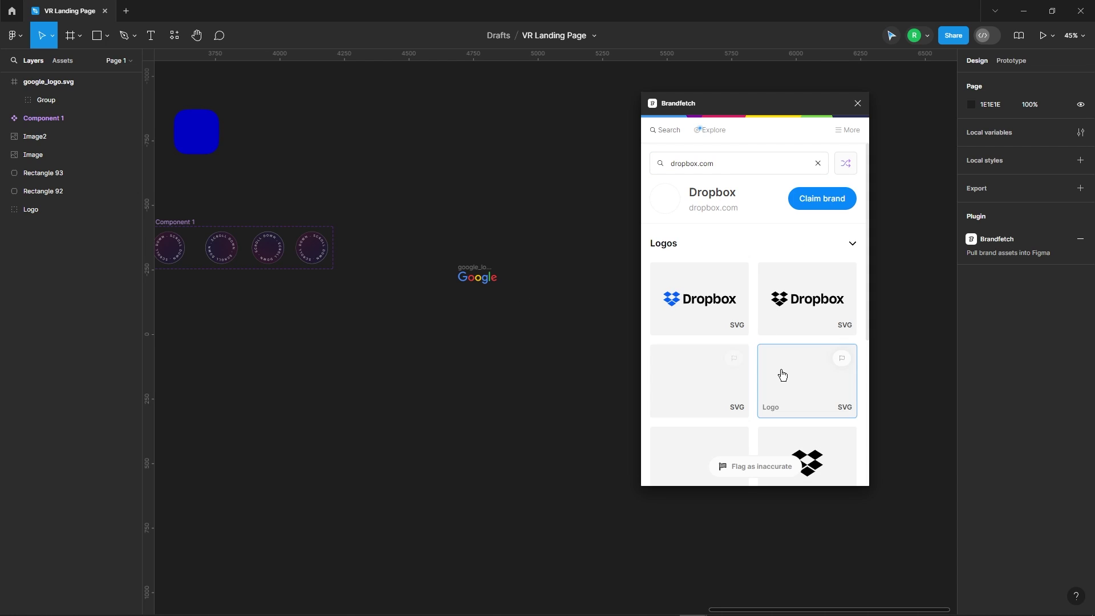
{"action": "left_click_drag", "start_coordinate": [802, 374], "coordinate": [464, 325]}
Step: Add the Webflow and Framer logos from Brandfetch to the canvas
{"action": "triple_click", "coordinate": [743, 164]}
{"action": "type", "text": "we"}
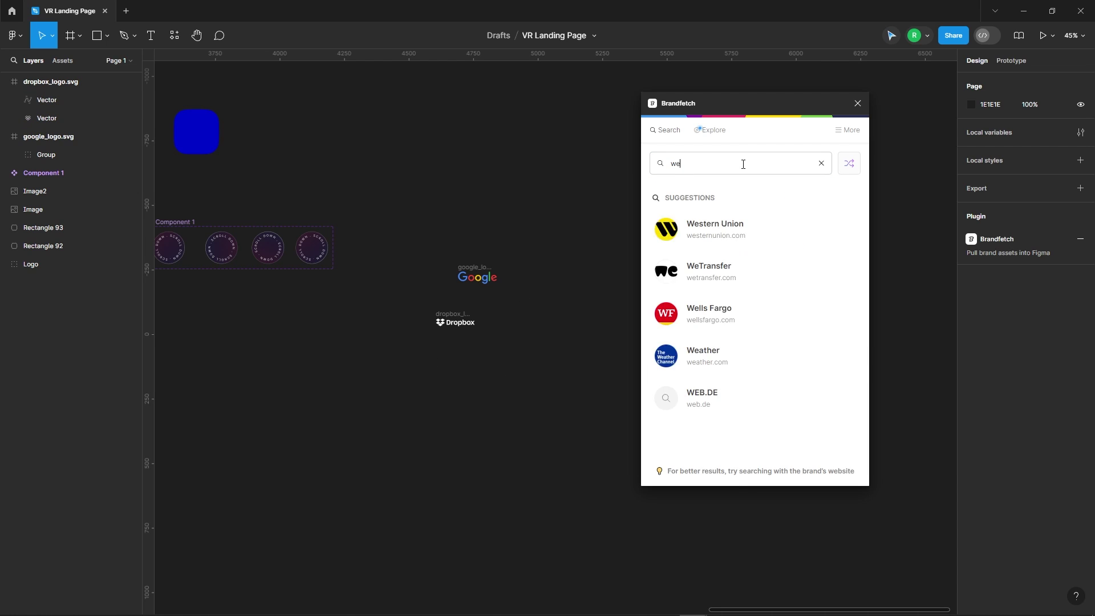
{"action": "type", "text": "bflow"}
{"action": "left_click", "coordinate": [740, 228]}
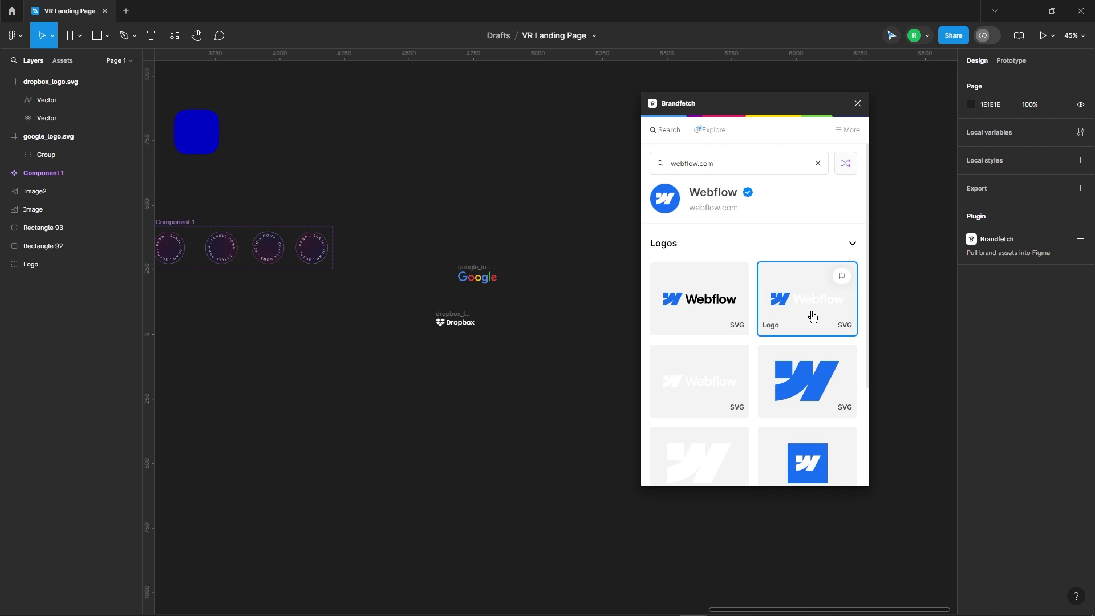
{"action": "left_click_drag", "start_coordinate": [811, 317], "coordinate": [584, 392]}
{"action": "triple_click", "coordinate": [734, 158]}
{"action": "type", "text": "framer"}
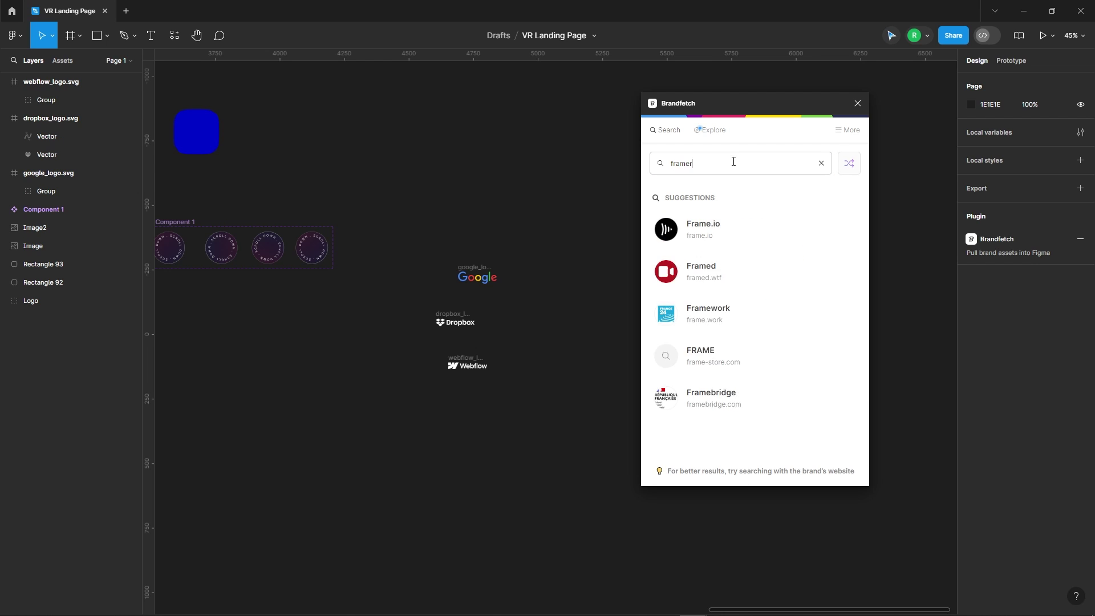
{"action": "left_click", "coordinate": [730, 226]}
{"action": "left_click_drag", "start_coordinate": [517, 386], "coordinate": [518, 386]}
Step: Add the Slack and Spotify logos from Brandfetch to the canvas
{"action": "triple_click", "coordinate": [730, 159]}
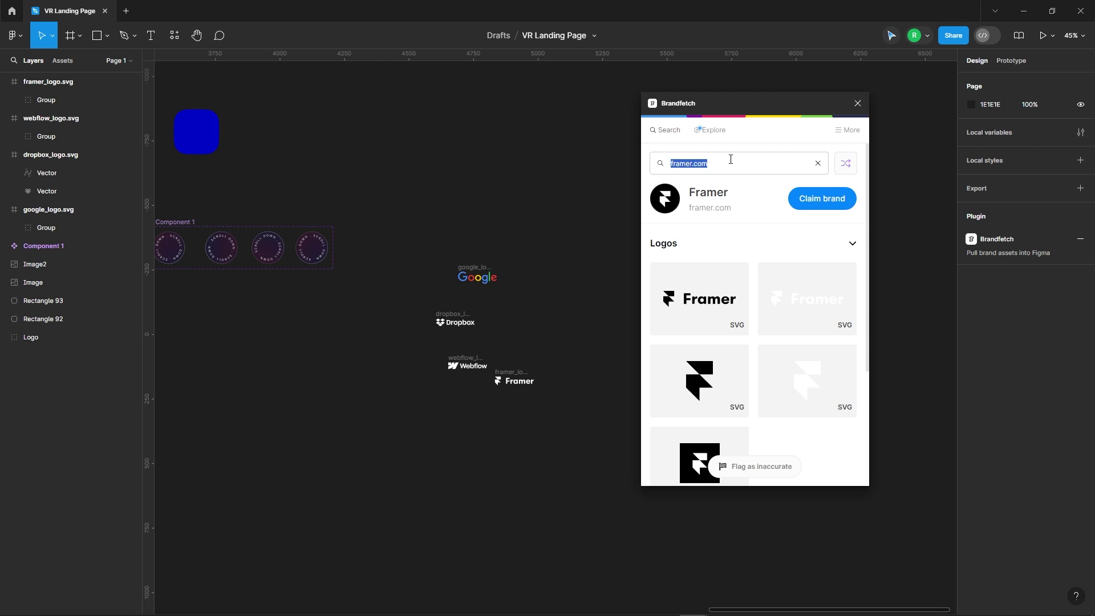
{"action": "type", "text": "slack"}
{"action": "key", "text": "Return"}
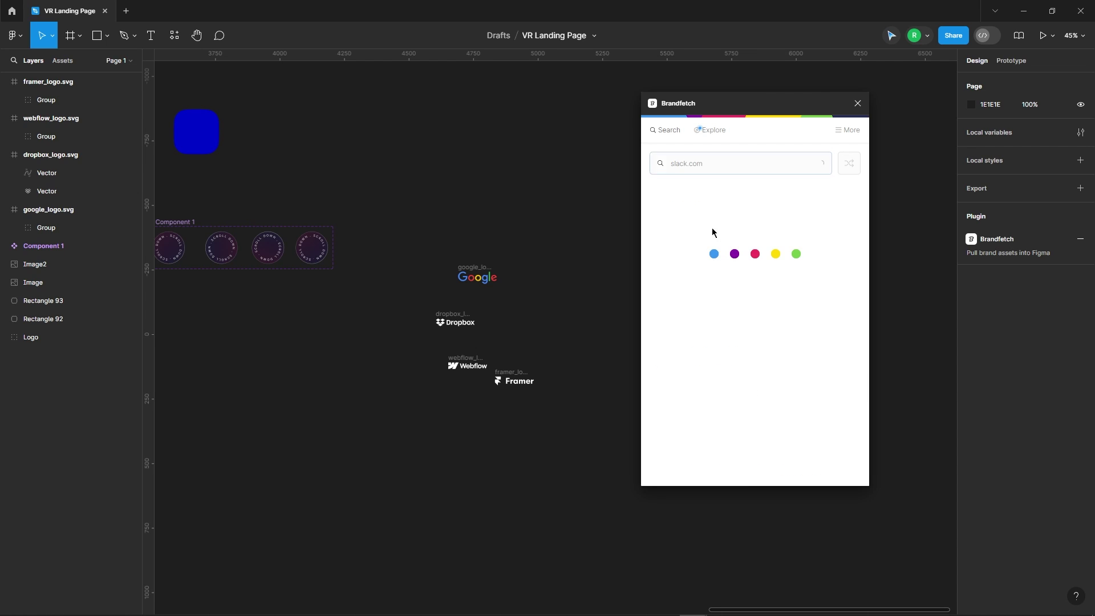
{"action": "left_click_drag", "start_coordinate": [796, 296], "coordinate": [531, 400]}
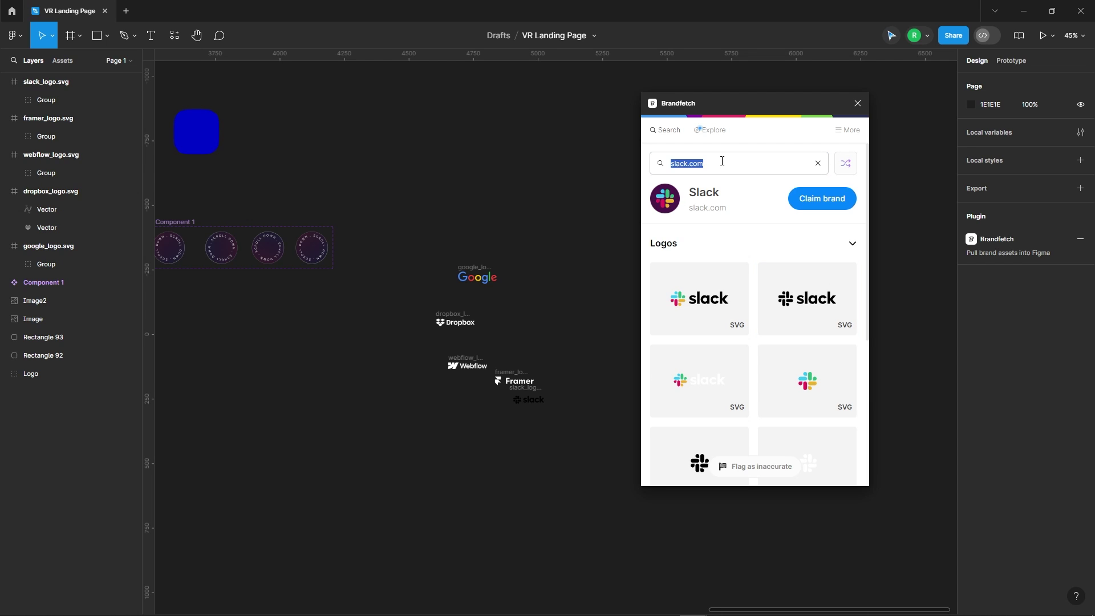
{"action": "type", "text": "spotify"}
{"action": "key", "text": "Return"}
{"action": "left_click_drag", "start_coordinate": [699, 380], "coordinate": [504, 448]}
Step: Move the Spotify logo among the others and inspect the Slack logo's colour
{"action": "scroll", "coordinate": [481, 461], "scroll_direction": "up", "scroll_amount": 3, "text": "ctrl"}
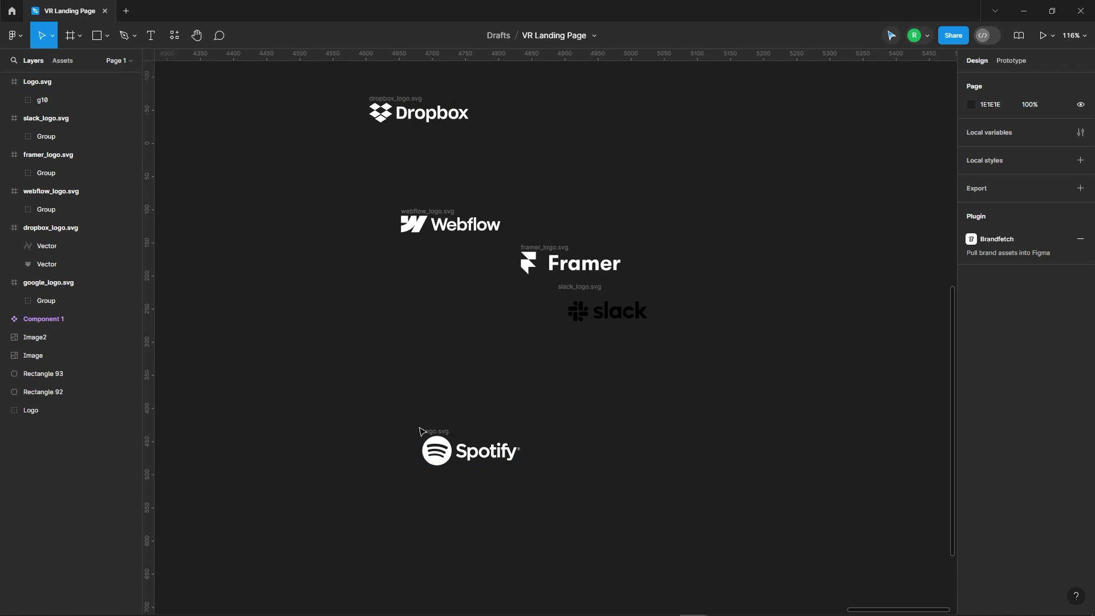
{"action": "left_click_drag", "start_coordinate": [440, 430], "coordinate": [743, 234]}
{"action": "left_click", "coordinate": [594, 296]}
{"action": "left_click", "coordinate": [971, 423]}
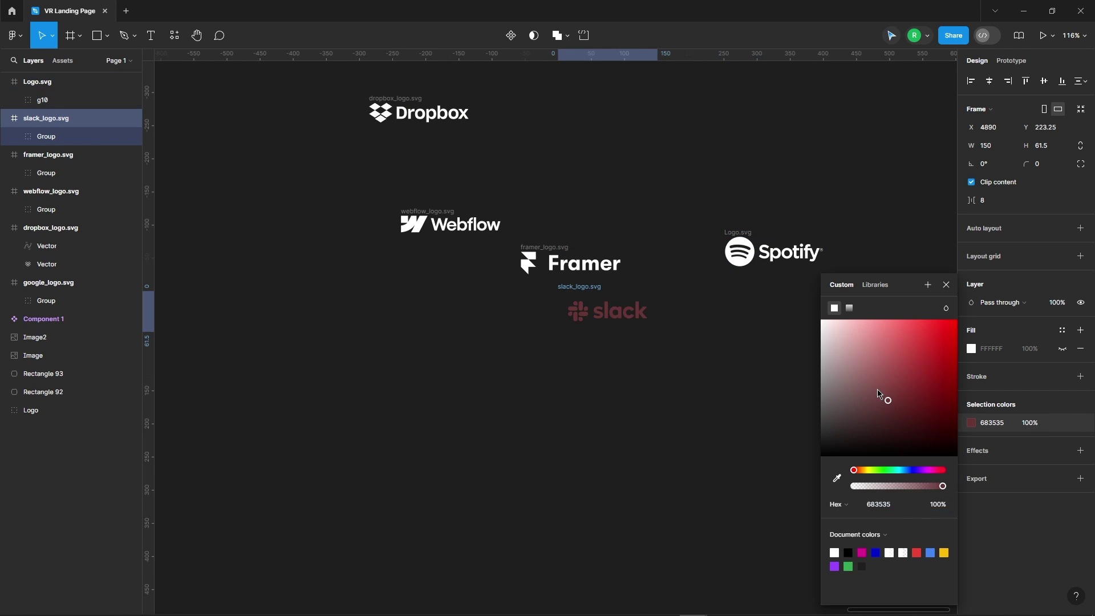
{"action": "left_click", "coordinate": [531, 206]}
{"action": "scroll", "coordinate": [451, 265], "scroll_direction": "up", "scroll_amount": 5}
{"action": "scroll", "coordinate": [451, 265], "scroll_direction": "up", "scroll_amount": 2, "text": "ctrl"}
Step: Recolour the Google logo's blue, red, green and yellow fills to white FFFFFF
{"action": "left_click", "coordinate": [484, 211]}
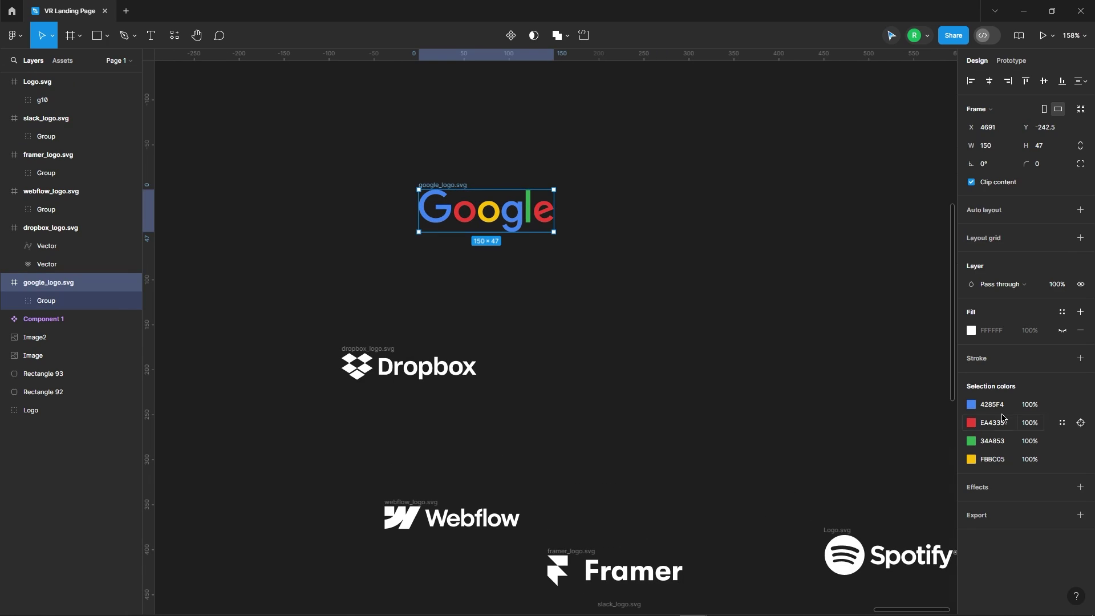
{"action": "left_click", "coordinate": [970, 404]}
{"action": "left_click", "coordinate": [971, 425]}
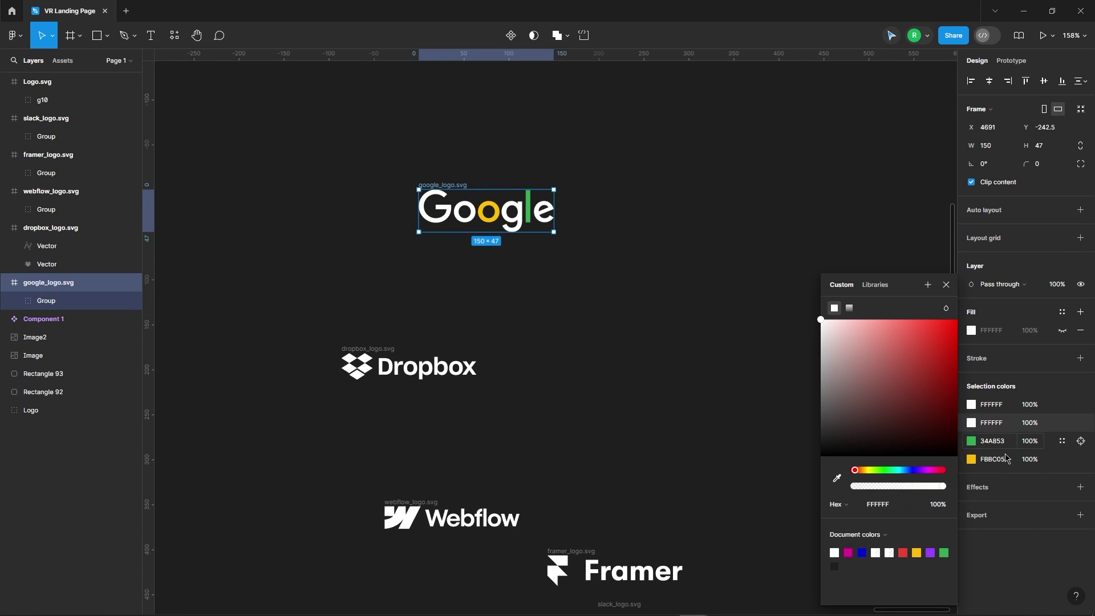
{"action": "left_click", "coordinate": [971, 441]}
{"action": "left_click", "coordinate": [971, 459]}
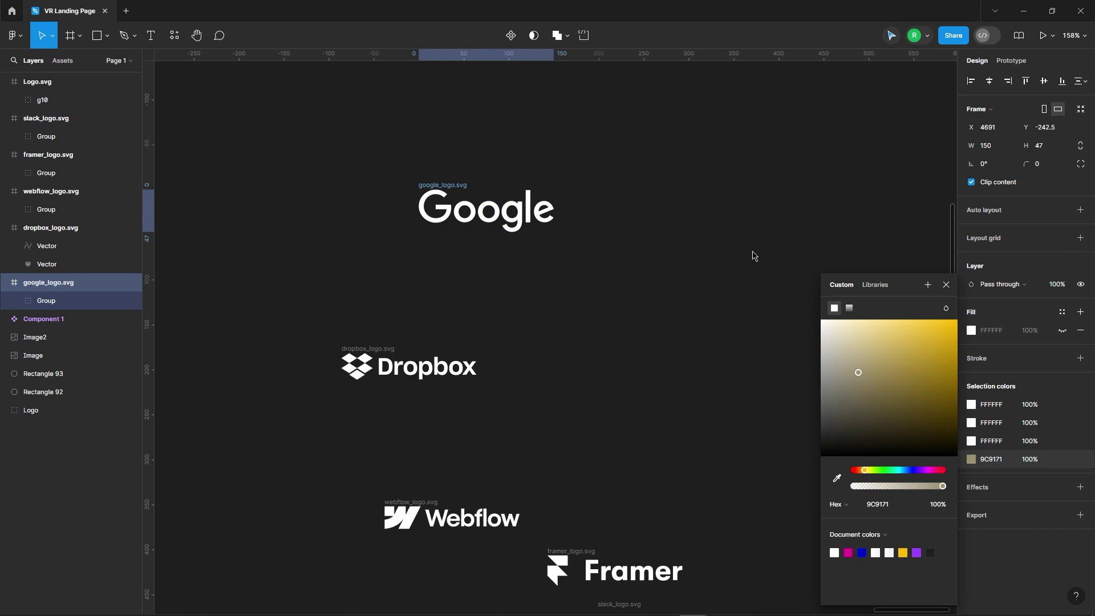
{"action": "left_click", "coordinate": [631, 239]}
{"action": "scroll", "coordinate": [630, 239], "scroll_direction": "down", "scroll_amount": 3, "text": "ctrl"}
{"action": "scroll", "coordinate": [550, 220], "scroll_direction": "up", "scroll_amount": 3, "text": "ctrl"}
{"action": "left_click", "coordinate": [458, 234]}
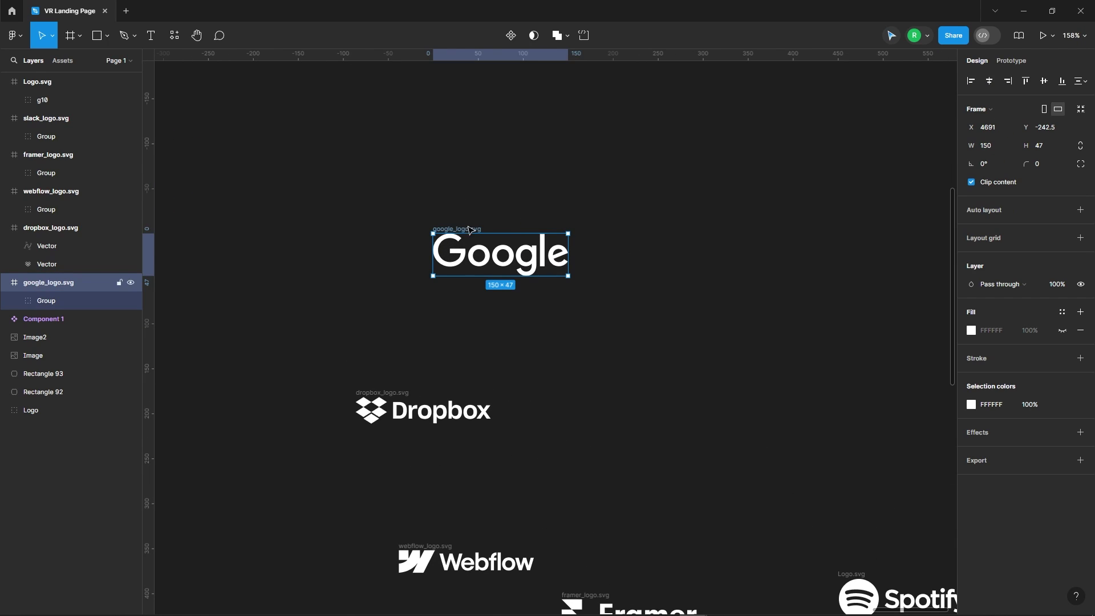
{"action": "scroll", "coordinate": [509, 230], "scroll_direction": "up", "scroll_amount": 2}
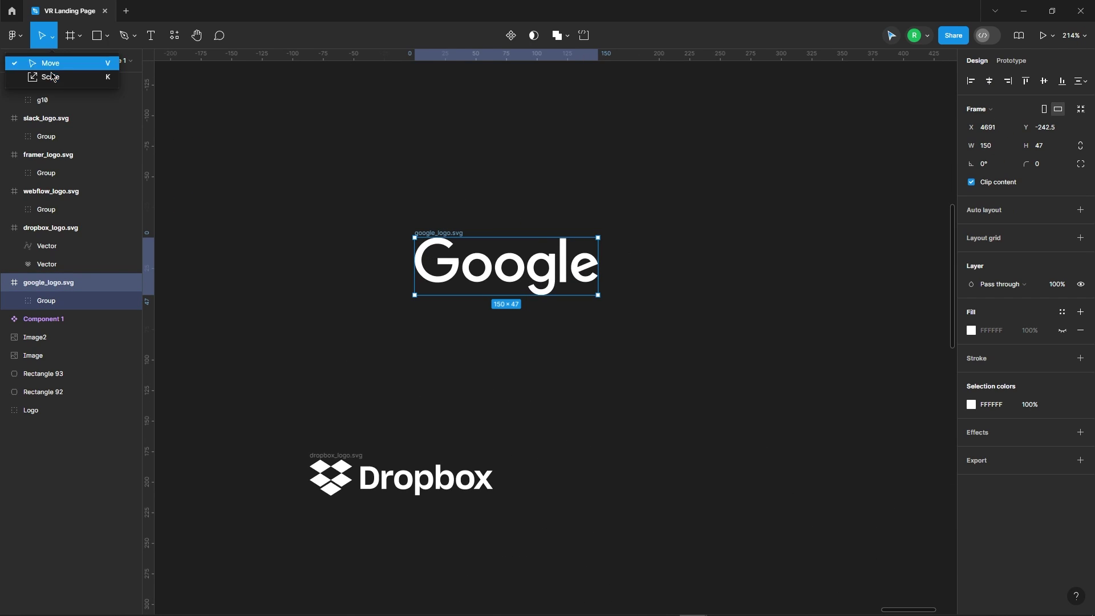
Step: Scale the Google logo down proportionally to about 84 wide
{"action": "key", "text": "k"}
{"action": "left_click_drag", "start_coordinate": [600, 261], "coordinate": [560, 269]}
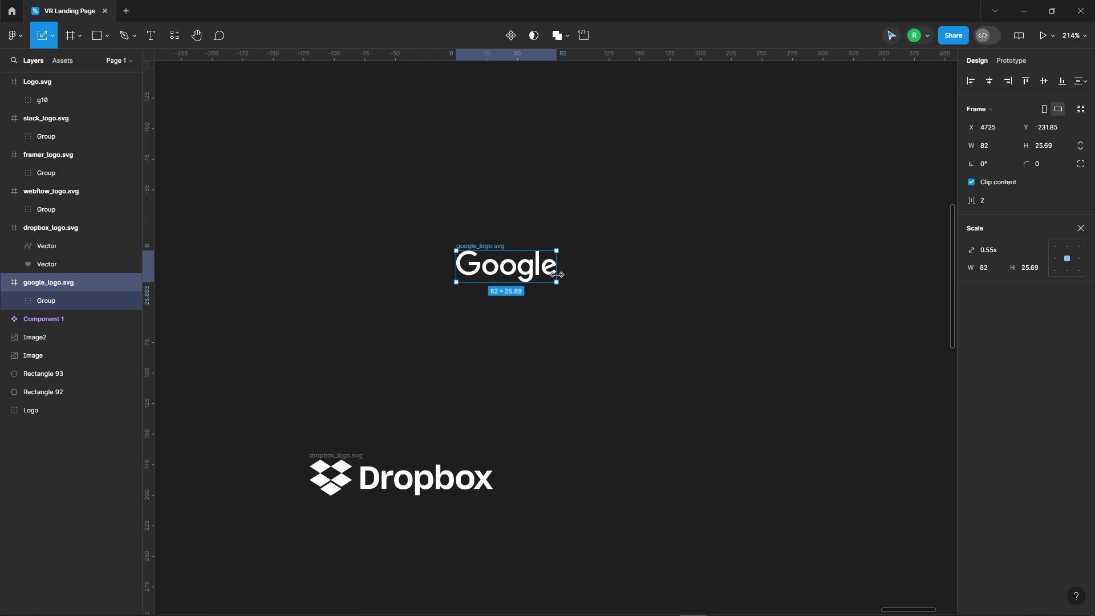
{"action": "scroll", "coordinate": [561, 269], "scroll_direction": "up", "scroll_amount": 5}
{"action": "scroll", "coordinate": [560, 269], "scroll_direction": "up", "scroll_amount": 3}
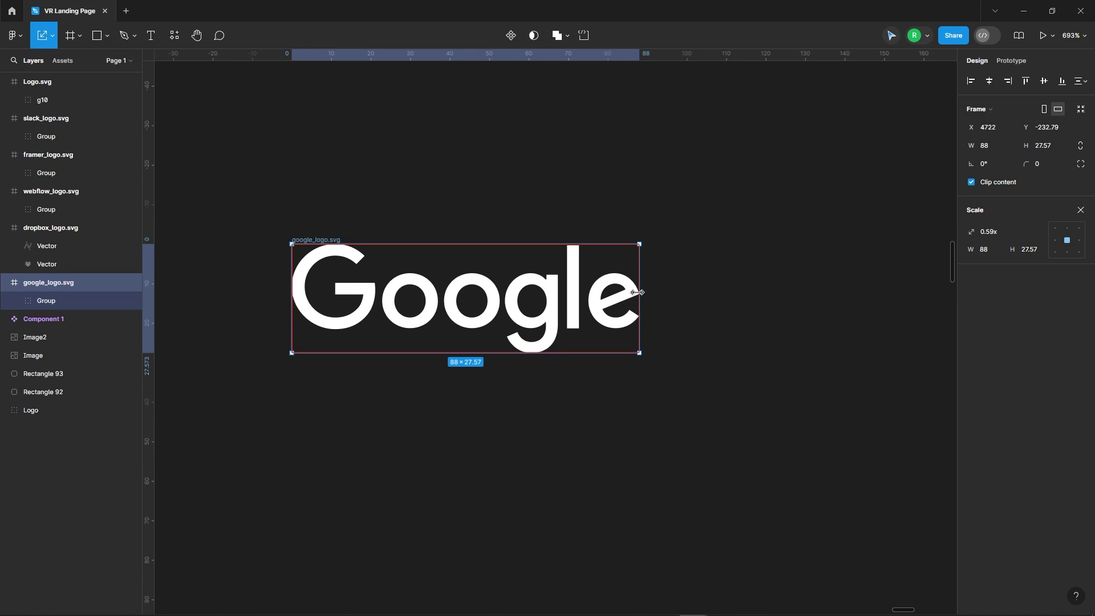
{"action": "left_click_drag", "start_coordinate": [560, 269], "coordinate": [633, 292]}
{"action": "left_click", "coordinate": [735, 281]}
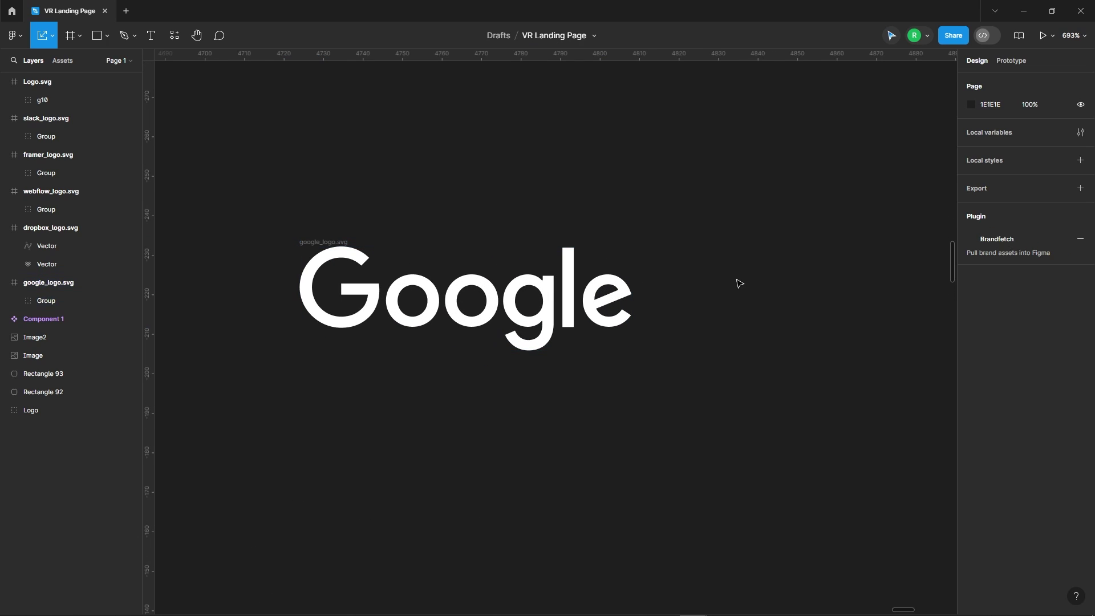
Step: Wrap the logo in auto layout with 35/20 padding and a 68 height
{"action": "left_click", "coordinate": [321, 242]}
{"action": "right_click", "coordinate": [376, 275]}
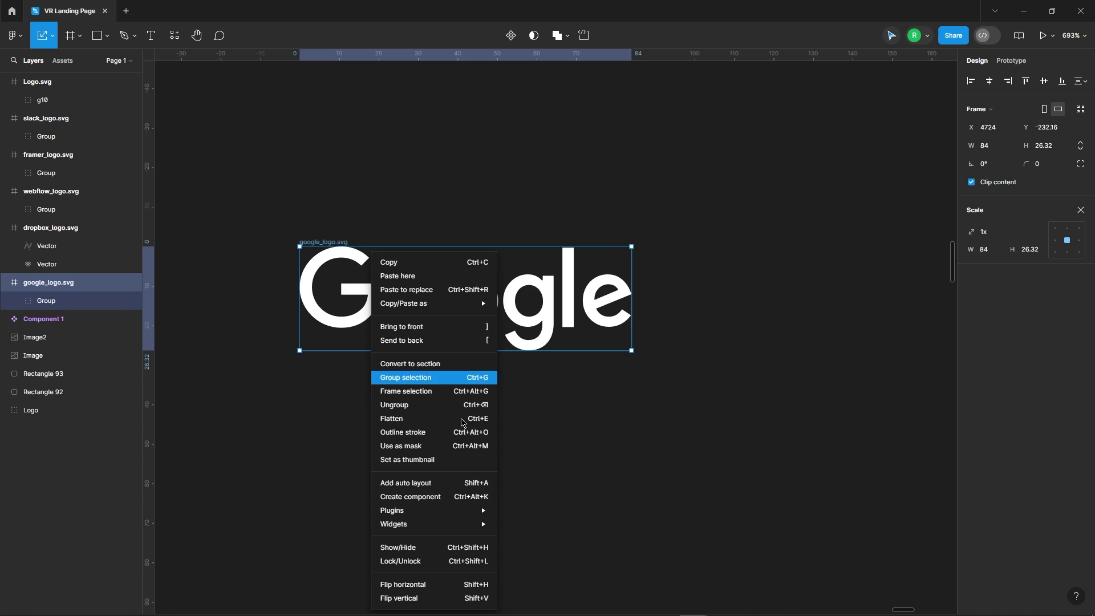
{"action": "left_click", "coordinate": [438, 484]}
{"action": "left_click", "coordinate": [1080, 228]}
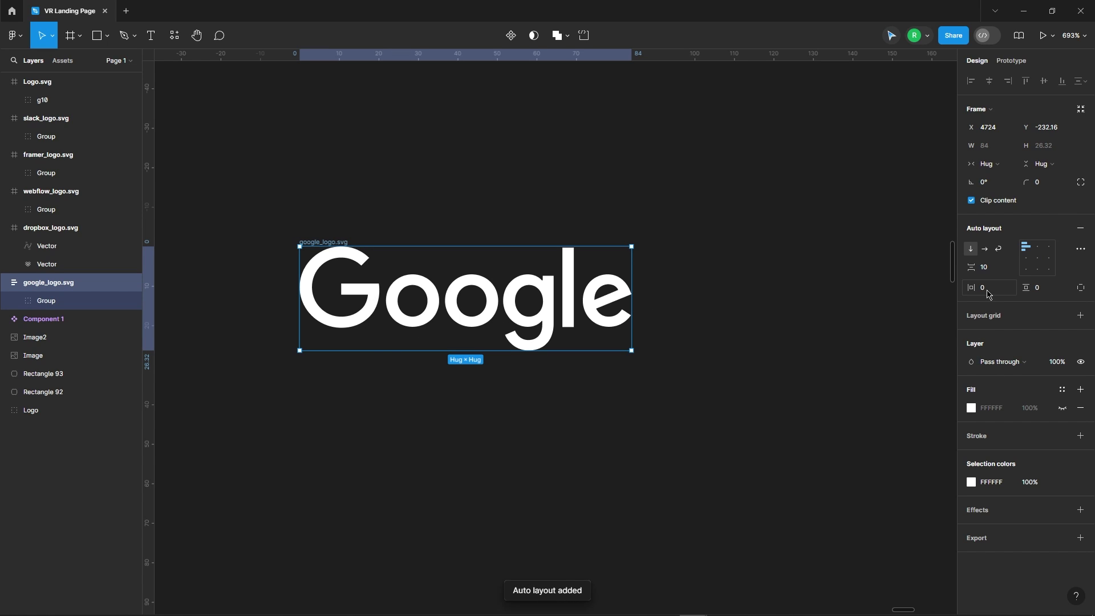
{"action": "key", "text": "Return"}
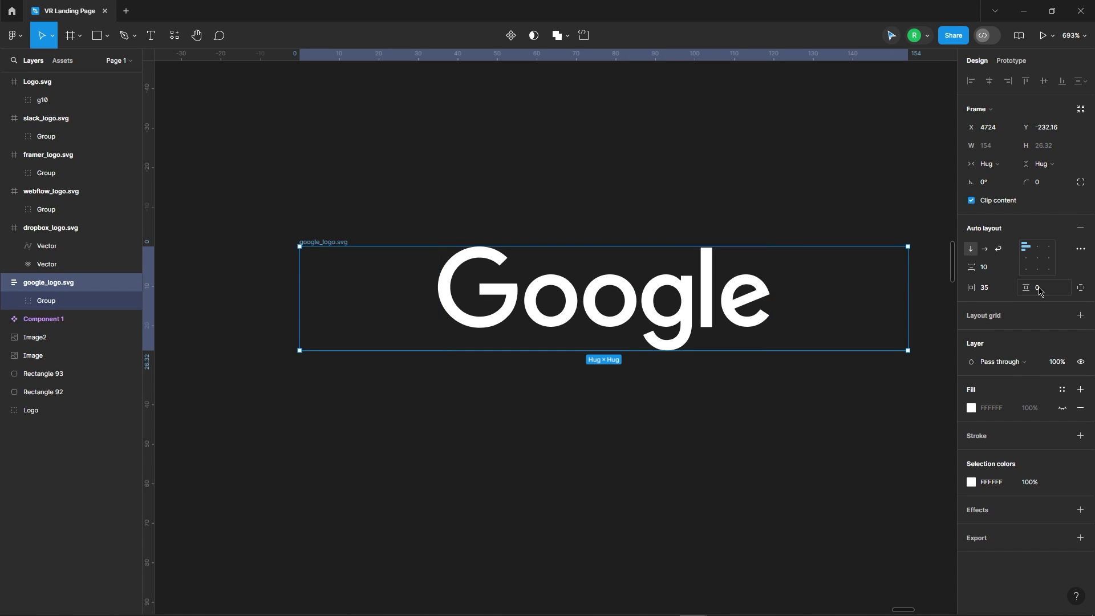
{"action": "type", "text": "20"}
{"action": "key", "text": "Return"}
{"action": "scroll", "coordinate": [386, 246], "scroll_direction": "down", "scroll_amount": 3}
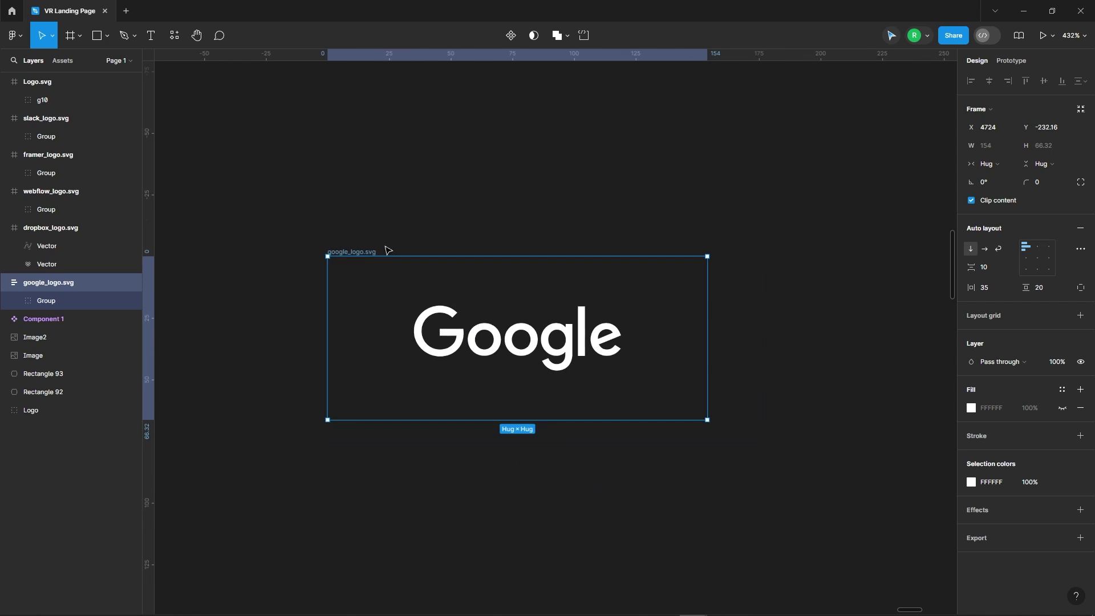
{"action": "scroll", "coordinate": [455, 237], "scroll_direction": "down", "scroll_amount": 2}
{"action": "scroll", "coordinate": [500, 241], "scroll_direction": "up", "scroll_amount": 1}
{"action": "type", "text": "68"}
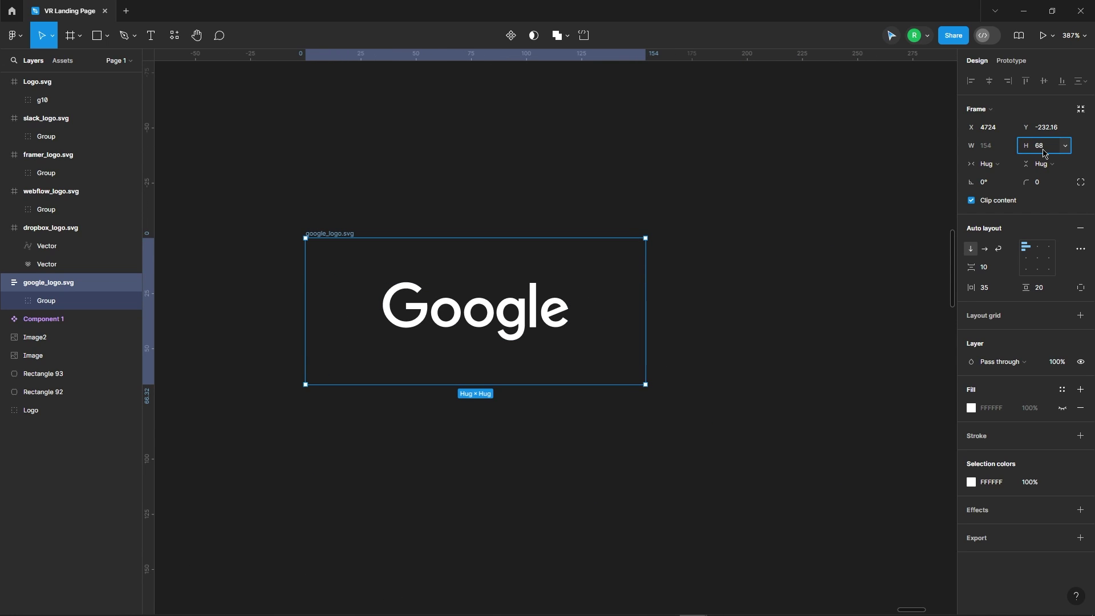
{"action": "key", "text": "Return"}
{"action": "left_click", "coordinate": [786, 323]}
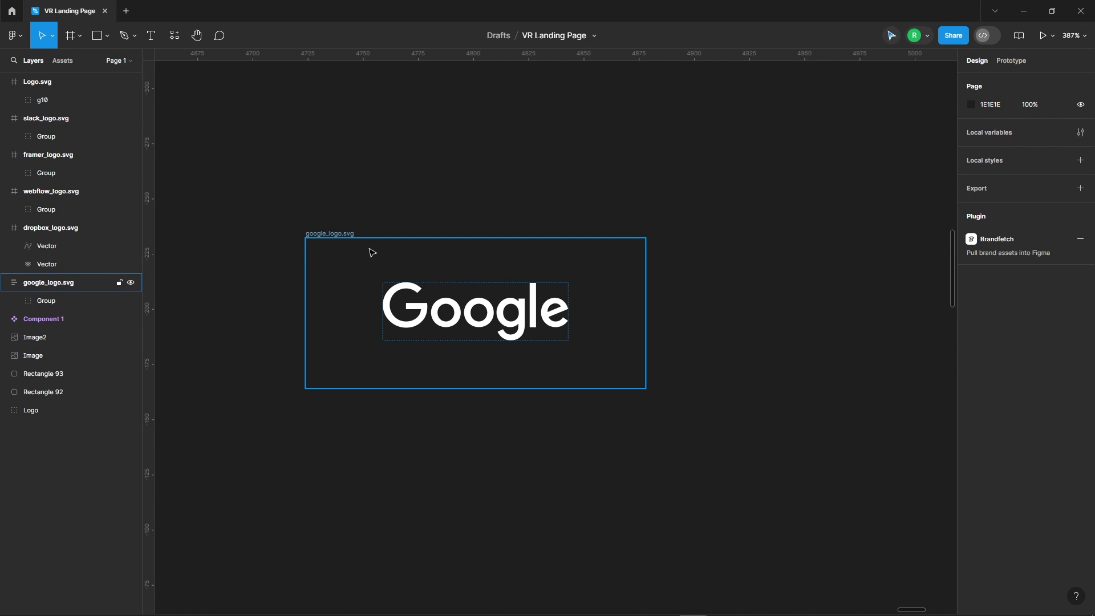
{"action": "left_click", "coordinate": [328, 234]}
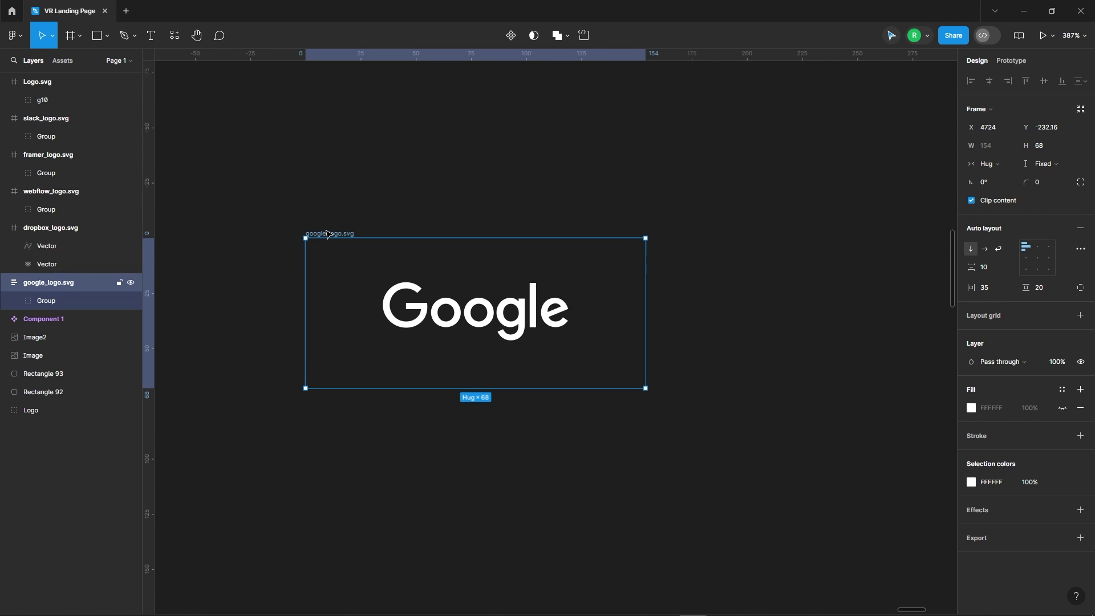
Step: Fill the frame with a diagonal linear gradient sampled from the magenta and blue squares
{"action": "left_click", "coordinate": [1062, 408]}
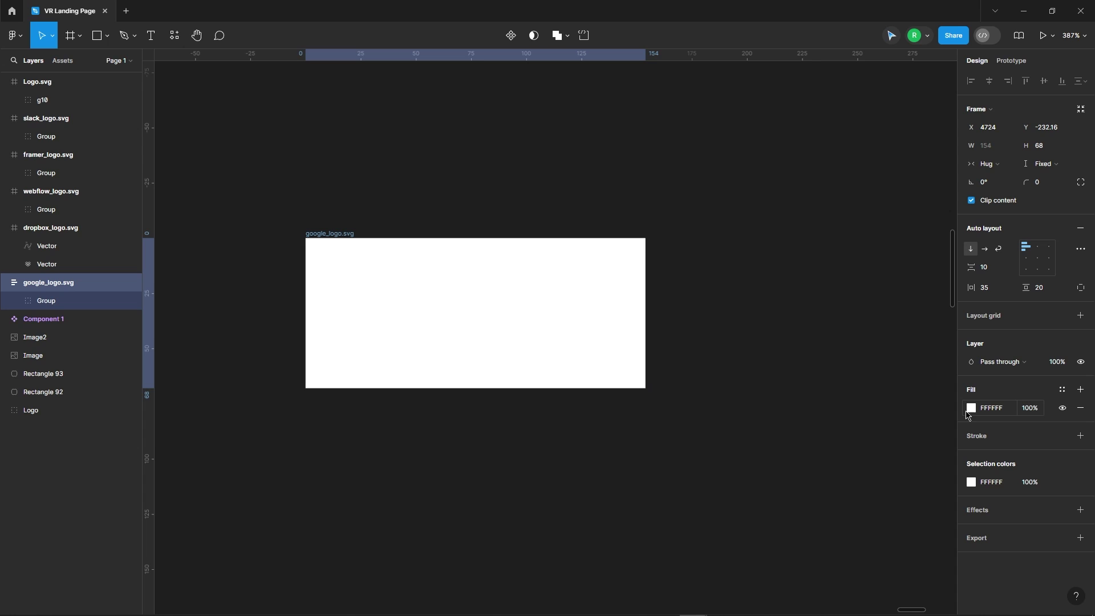
{"action": "left_click", "coordinate": [970, 408]}
{"action": "left_click", "coordinate": [848, 310]}
{"action": "left_click", "coordinate": [836, 478]}
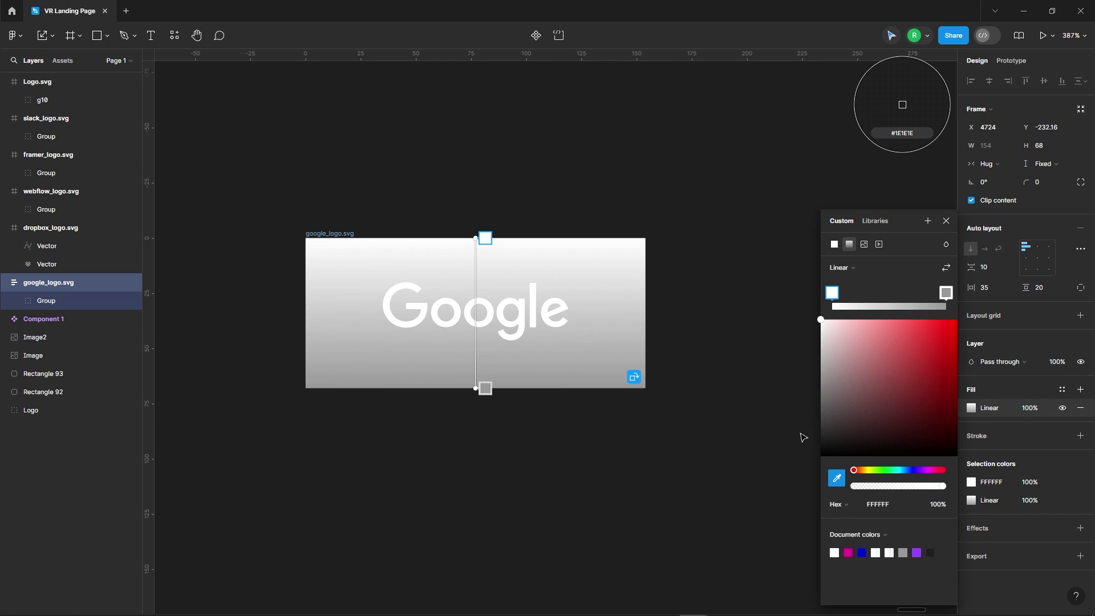
{"action": "scroll", "coordinate": [681, 233], "scroll_direction": "down", "scroll_amount": 5}
{"action": "scroll", "coordinate": [676, 236], "scroll_direction": "down", "scroll_amount": 5}
{"action": "left_click", "coordinate": [382, 125]}
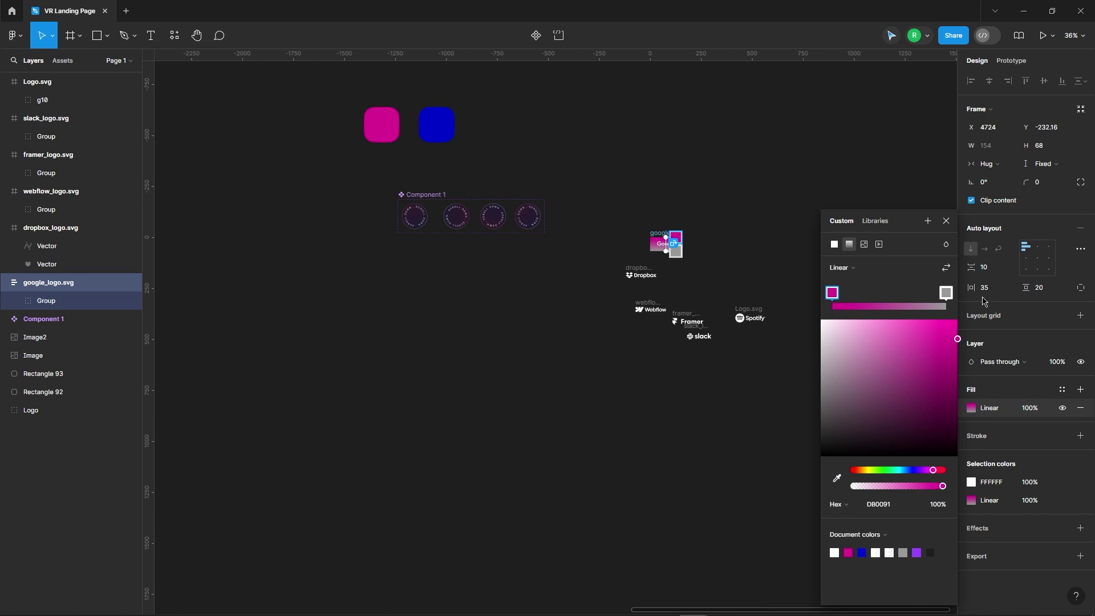
{"action": "left_click", "coordinate": [835, 476]}
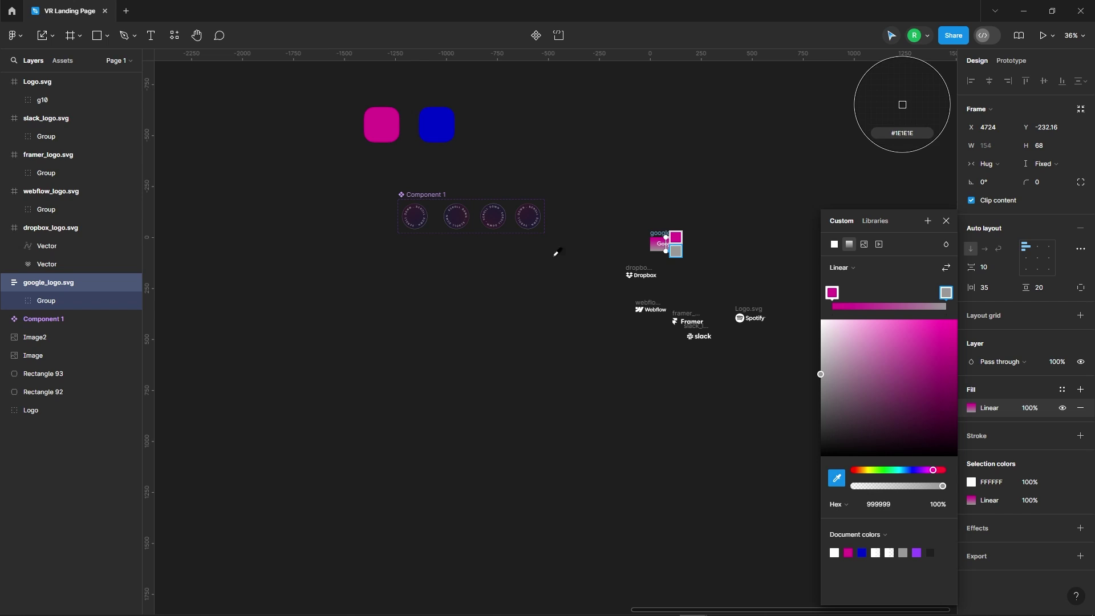
{"action": "left_click", "coordinate": [446, 126]}
{"action": "scroll", "coordinate": [673, 239], "scroll_direction": "up", "scroll_amount": 3}
{"action": "scroll", "coordinate": [542, 223], "scroll_direction": "up", "scroll_amount": 6}
{"action": "left_click_drag", "start_coordinate": [532, 205], "coordinate": [392, 202]}
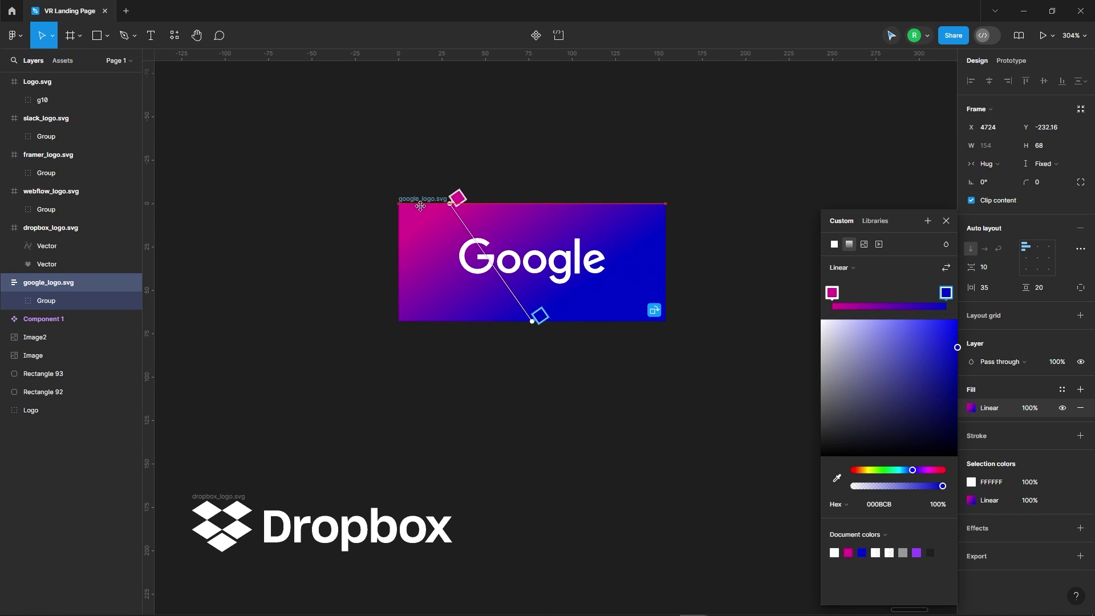
{"action": "left_click_drag", "start_coordinate": [532, 321], "coordinate": [677, 325]}
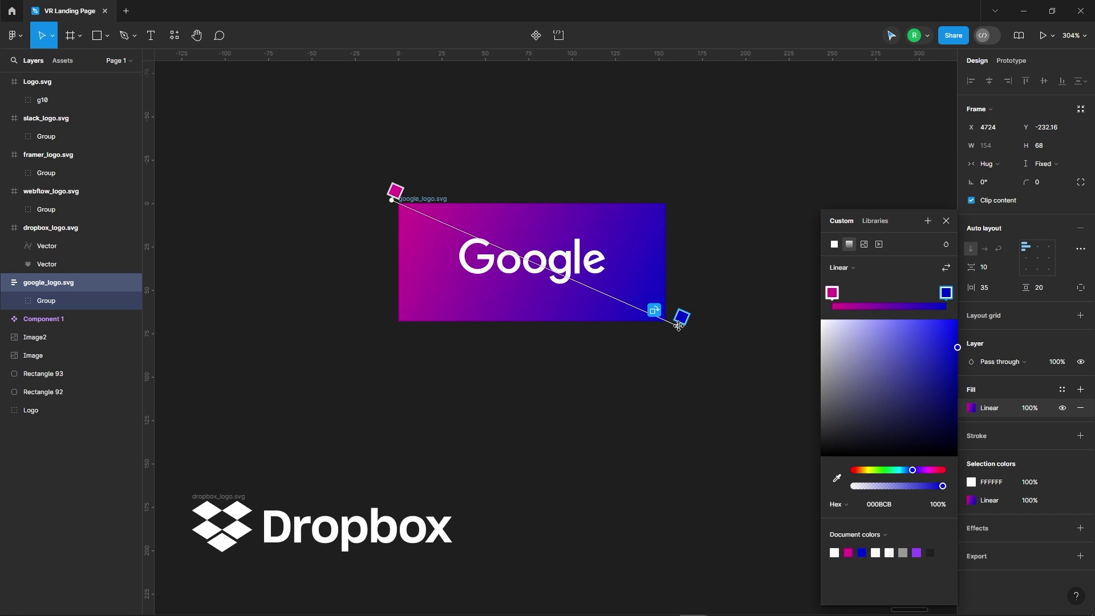
{"action": "left_click", "coordinate": [946, 220]}
Step: Set corner radius 20 with 100% smoothing and fill opacity 12%
{"action": "scroll", "coordinate": [549, 197], "scroll_direction": "up", "scroll_amount": 3}
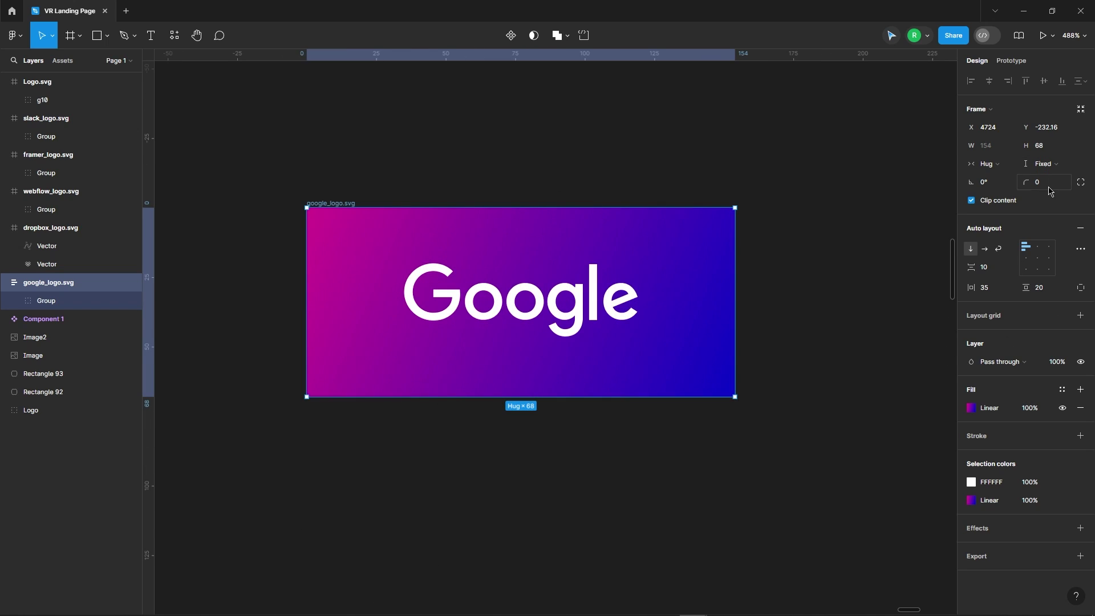
{"action": "type", "text": "20"}
{"action": "key", "text": "Return"}
{"action": "left_click", "coordinate": [1081, 182]}
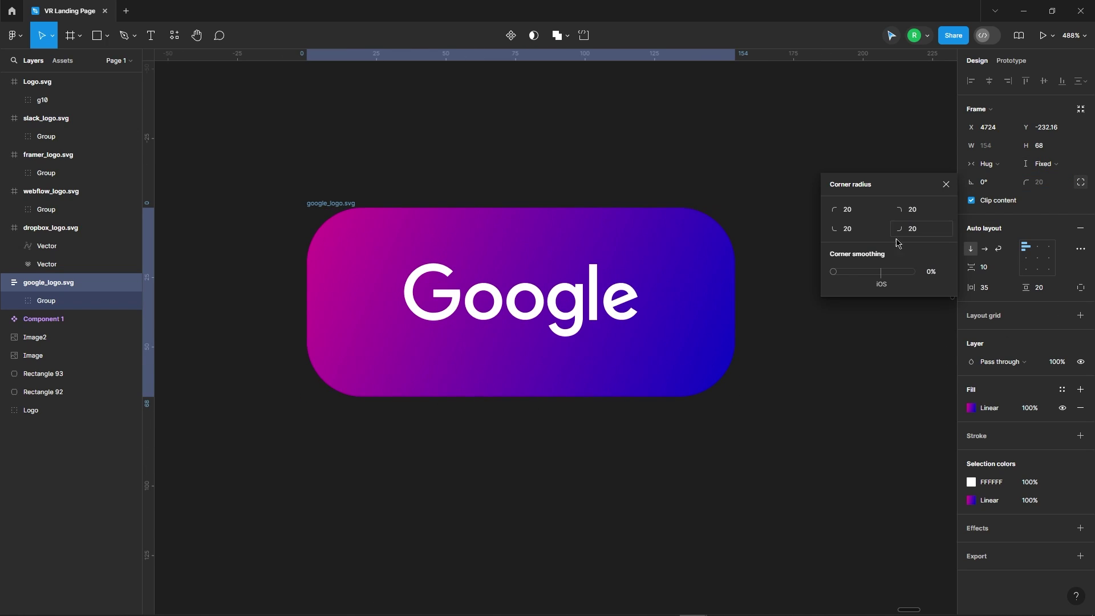
{"action": "scroll", "coordinate": [513, 162], "scroll_direction": "down", "scroll_amount": 3}
{"action": "scroll", "coordinate": [513, 162], "scroll_direction": "up", "scroll_amount": 1}
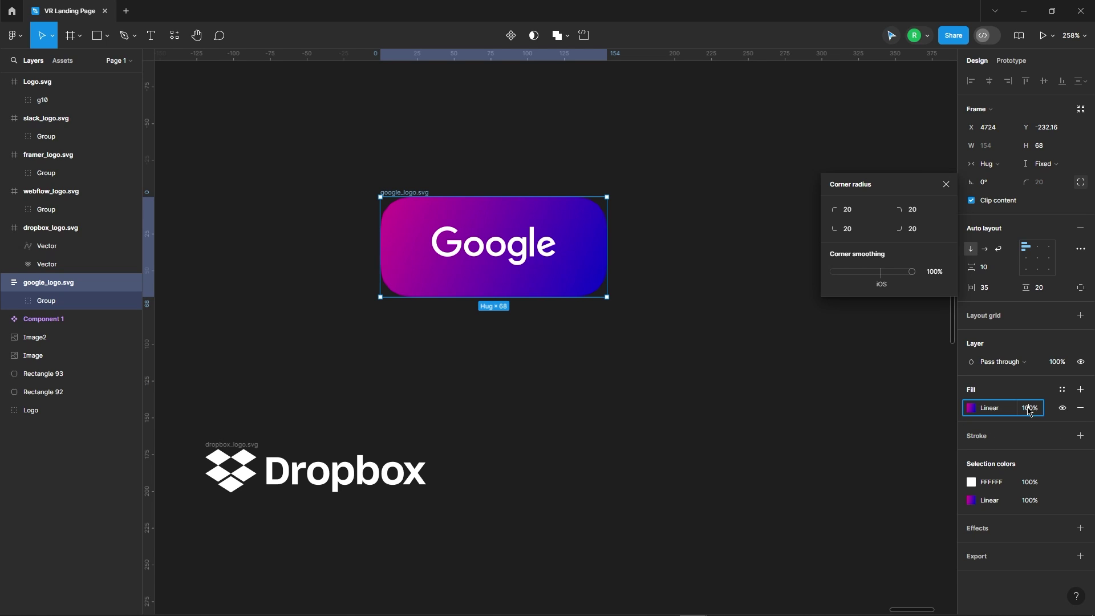
{"action": "left_click", "coordinate": [1003, 407]}
{"action": "type", "text": "17"}
{"action": "key", "text": "Return"}
{"action": "left_click", "coordinate": [716, 305]}
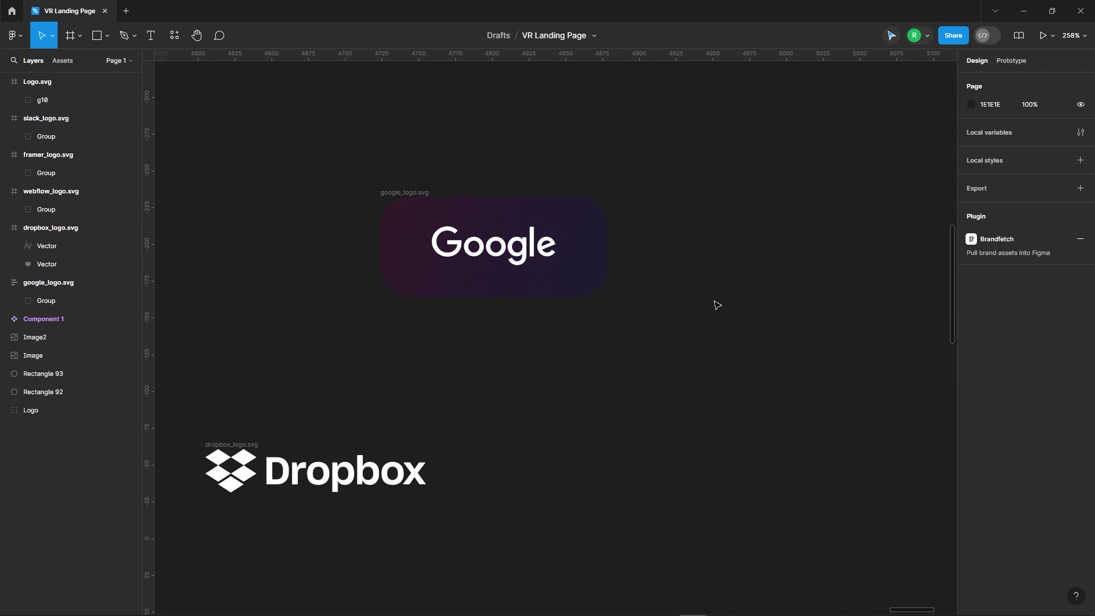
Step: Give the button frame a 0.75 white linear-gradient stroke running corner to corner
{"action": "left_click", "coordinate": [404, 192]}
{"action": "left_click", "coordinate": [1080, 435]}
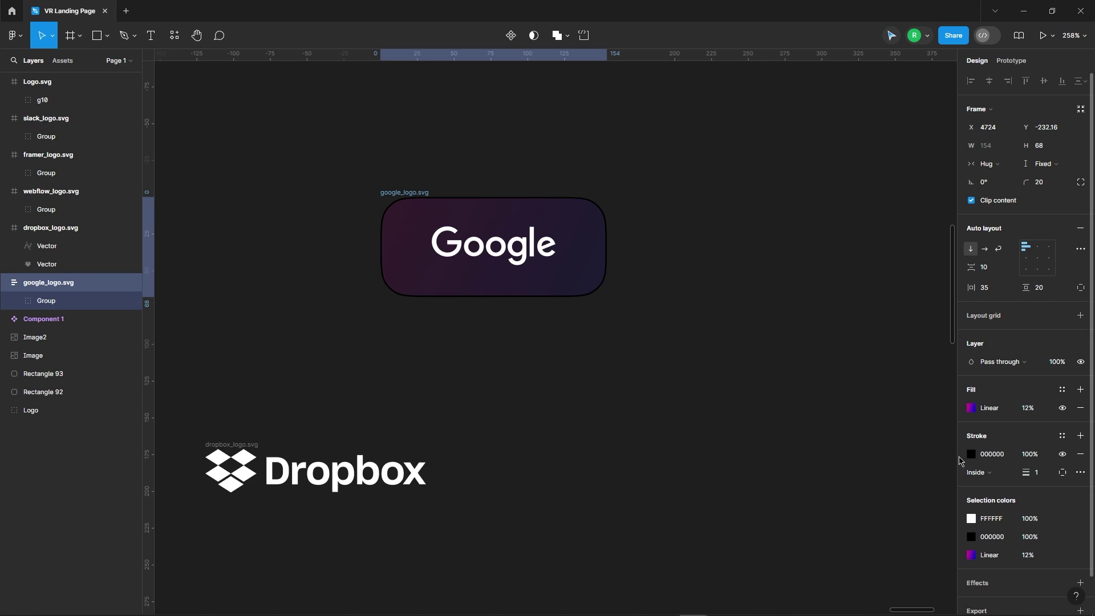
{"action": "left_click", "coordinate": [971, 454]}
{"action": "left_click_drag", "start_coordinate": [935, 450], "coordinate": [719, 236]}
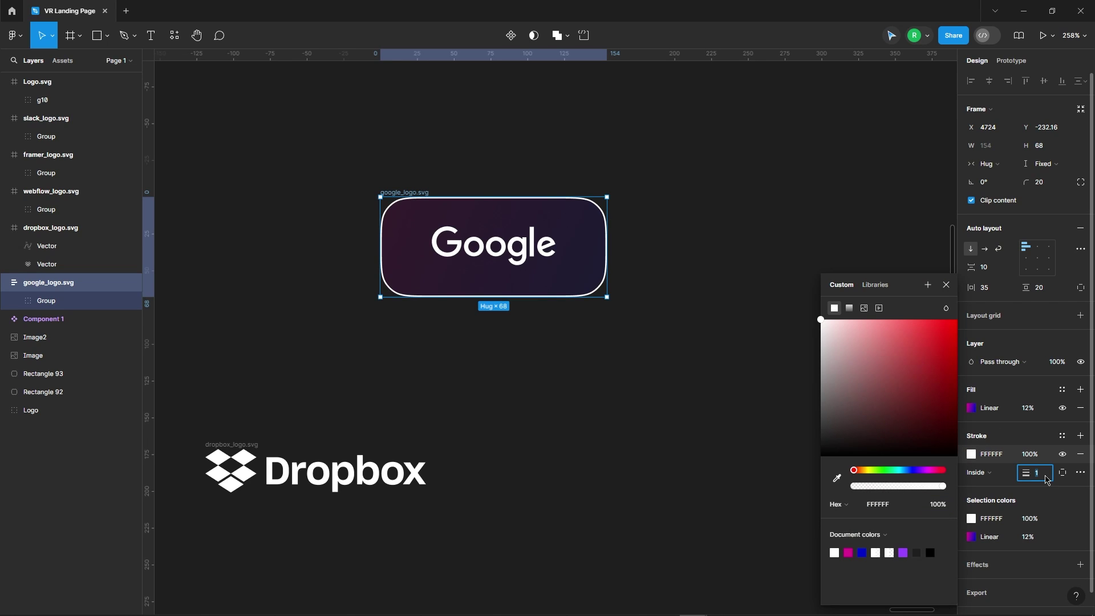
{"action": "type", "text": "0."}
{"action": "key", "text": "Return"}
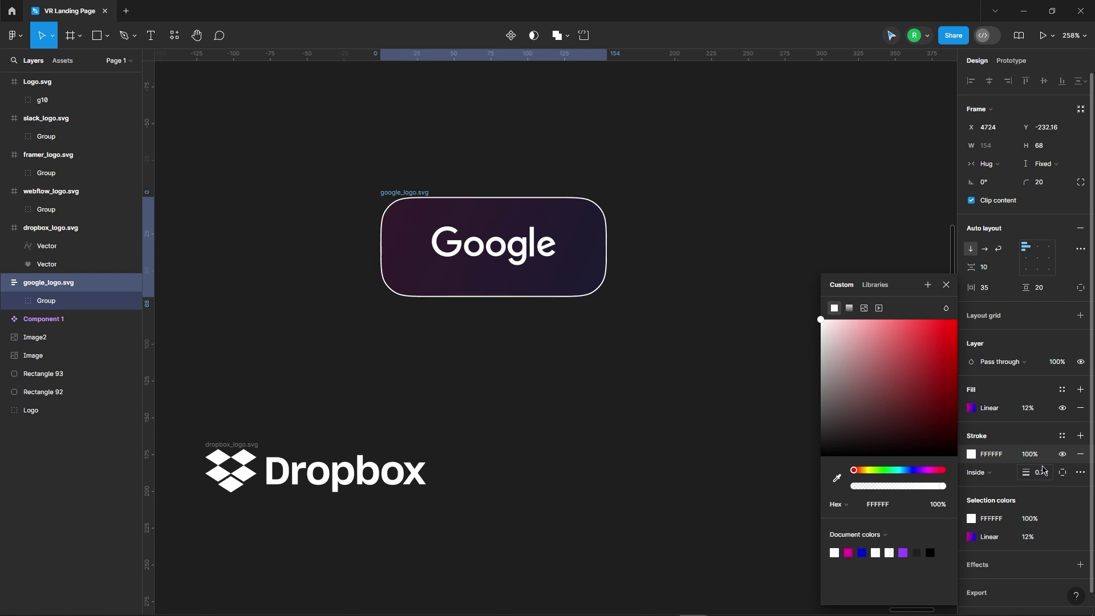
{"action": "left_click", "coordinate": [849, 308]}
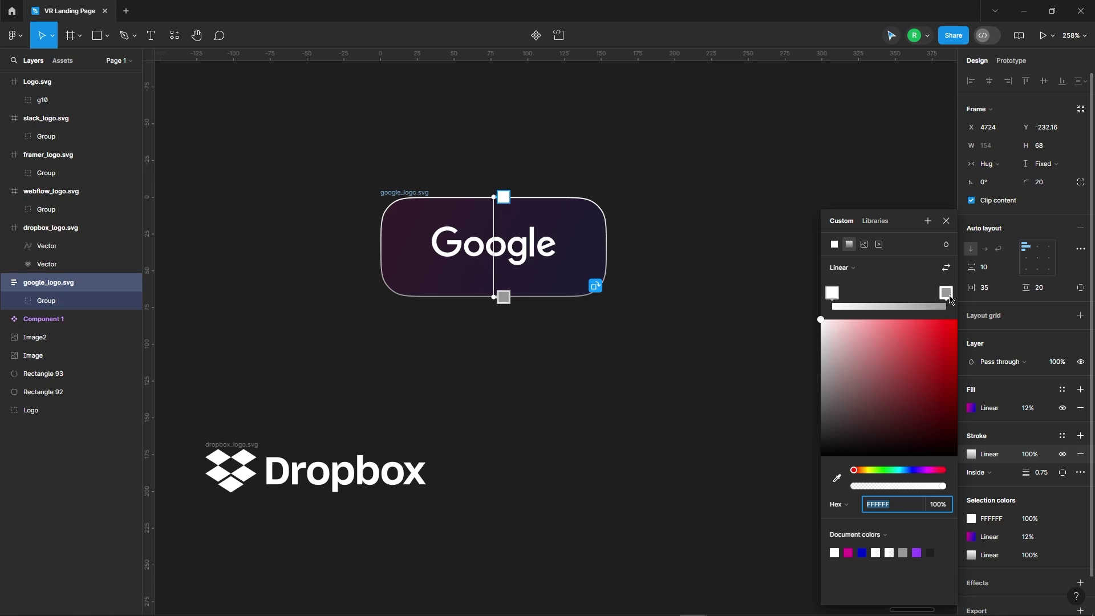
{"action": "key", "text": "Return"}
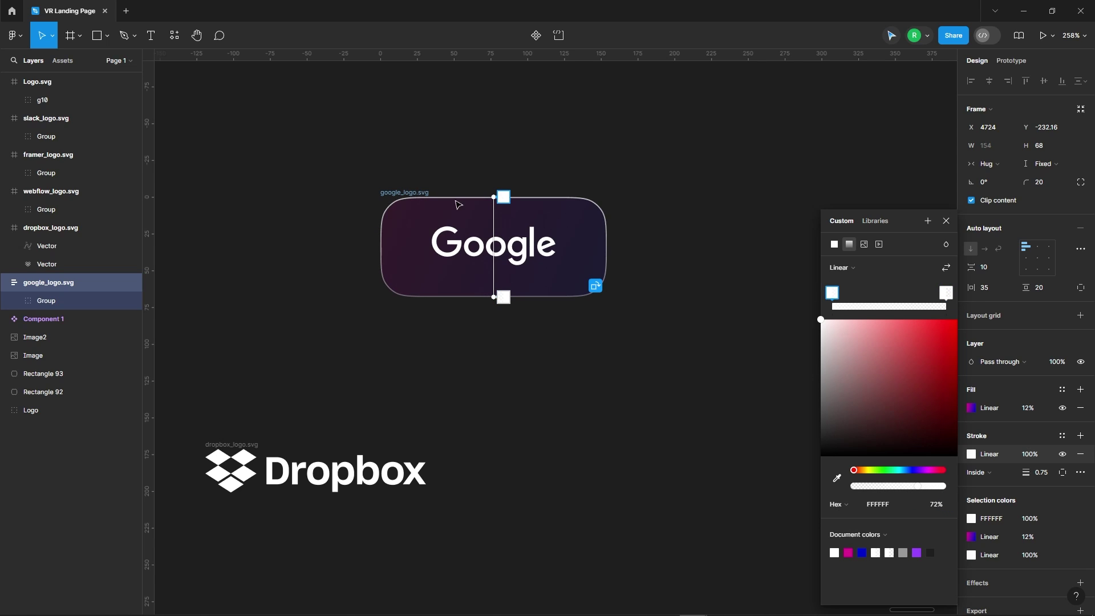
{"action": "left_click_drag", "start_coordinate": [495, 197], "coordinate": [381, 195]}
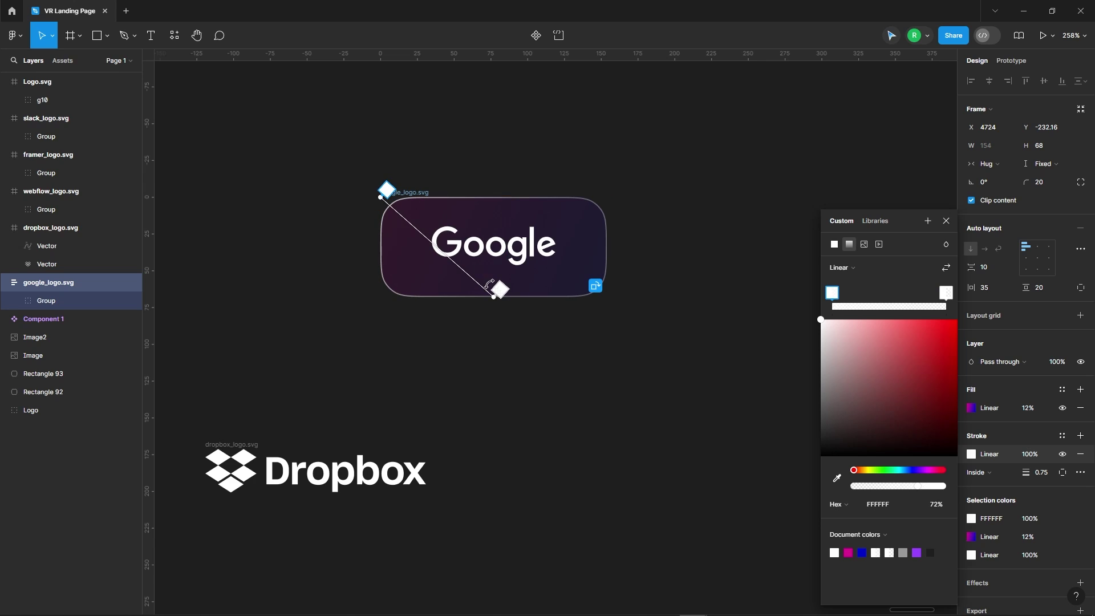
{"action": "left_click_drag", "start_coordinate": [554, 301], "coordinate": [606, 299]}
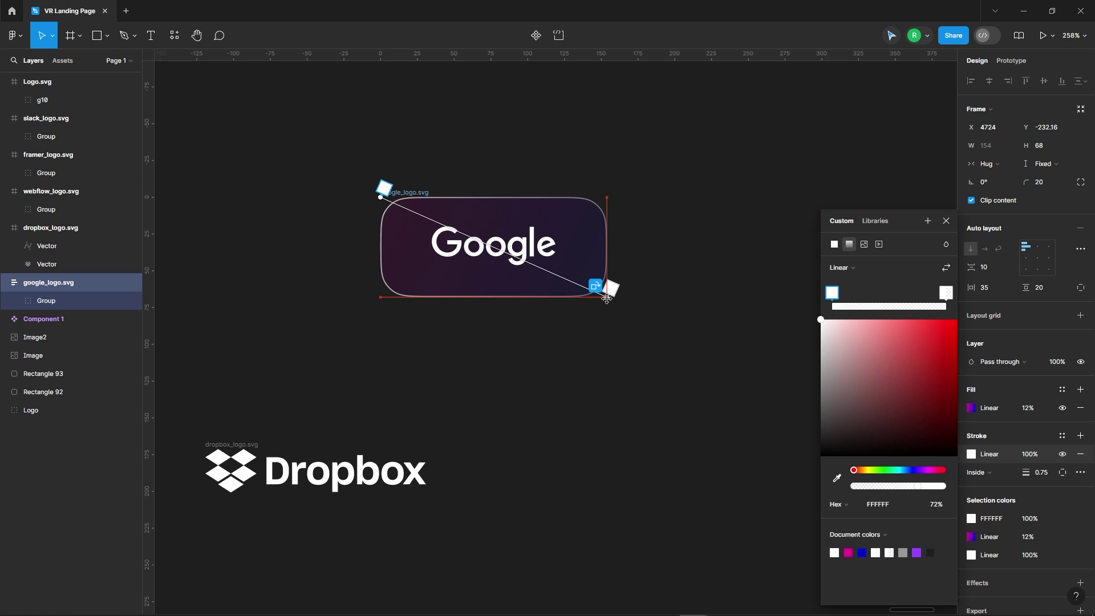
{"action": "left_click", "coordinate": [949, 221]}
Step: Check the logo's padding inside the button, then duplicate the button into a row of three
{"action": "left_click", "coordinate": [704, 298]}
{"action": "left_click", "coordinate": [493, 244]}
{"action": "double_click", "coordinate": [516, 247]}
{"action": "key", "text": "Escape"}
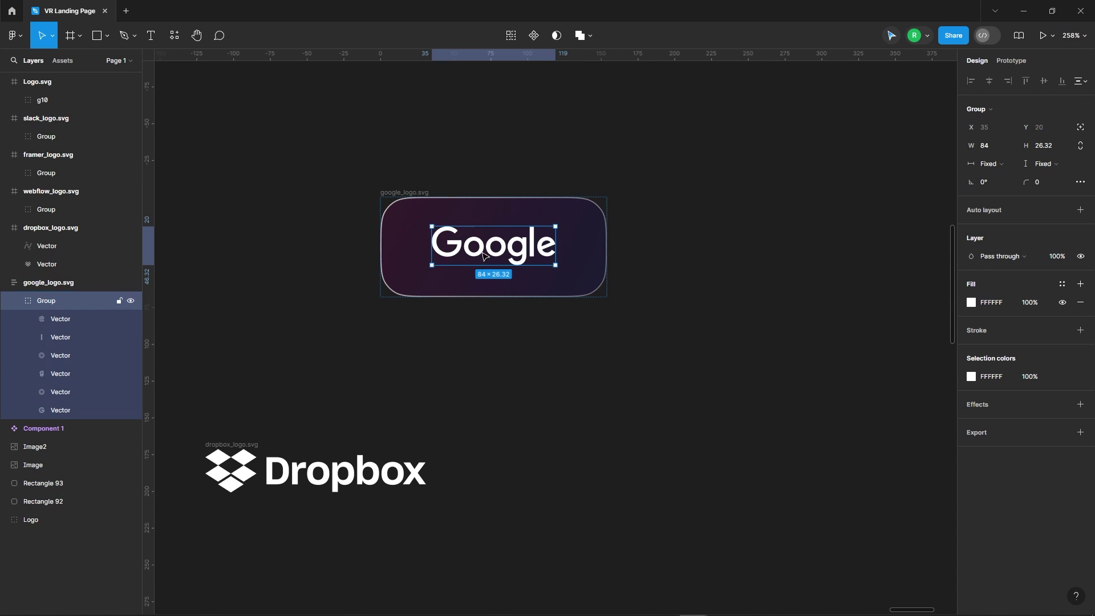
{"action": "left_click", "coordinate": [672, 259]}
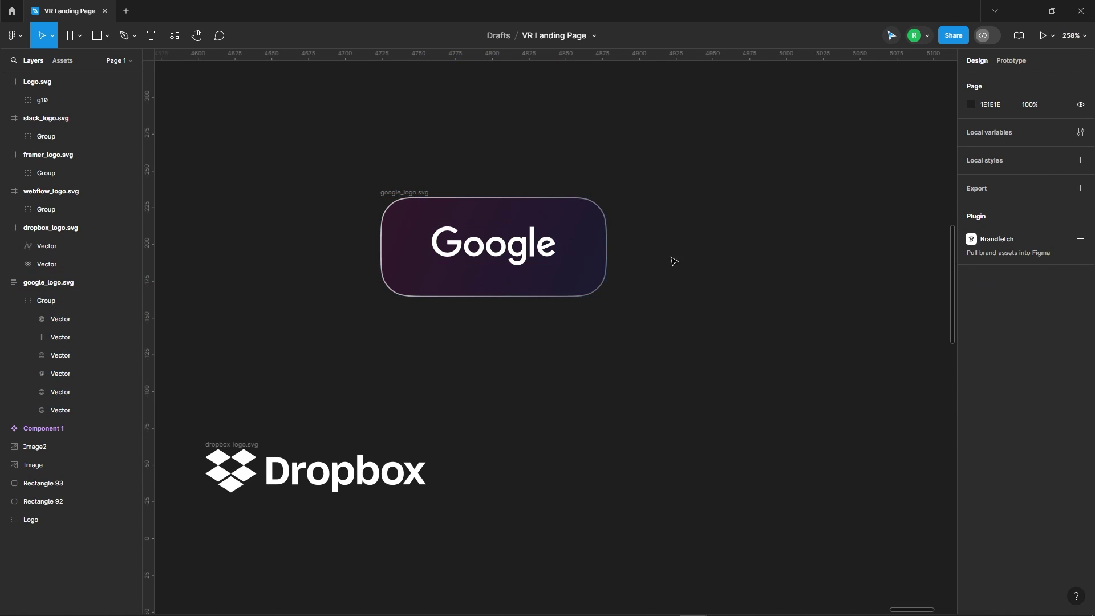
{"action": "left_click", "coordinate": [496, 220]}
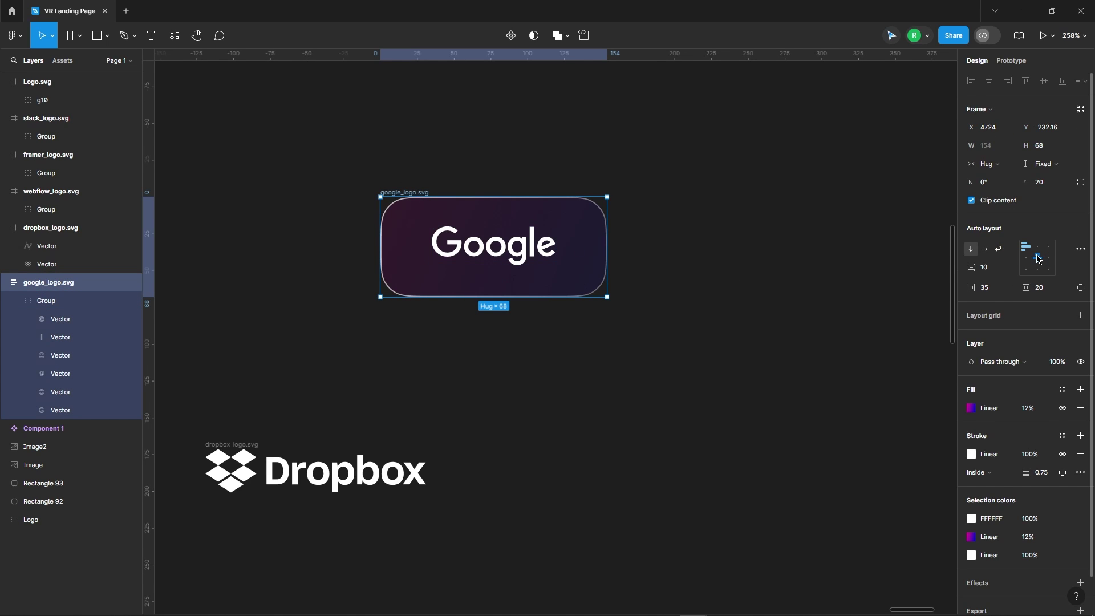
{"action": "left_click", "coordinate": [643, 253]}
{"action": "left_click", "coordinate": [595, 252]}
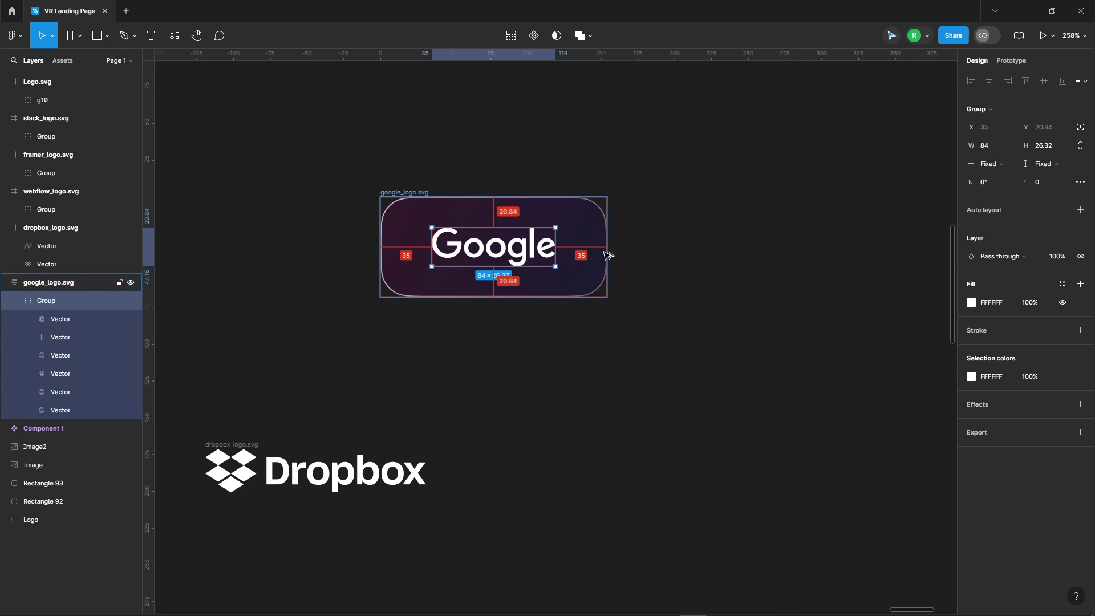
{"action": "left_click", "coordinate": [736, 293]}
{"action": "left_click", "coordinate": [593, 268]}
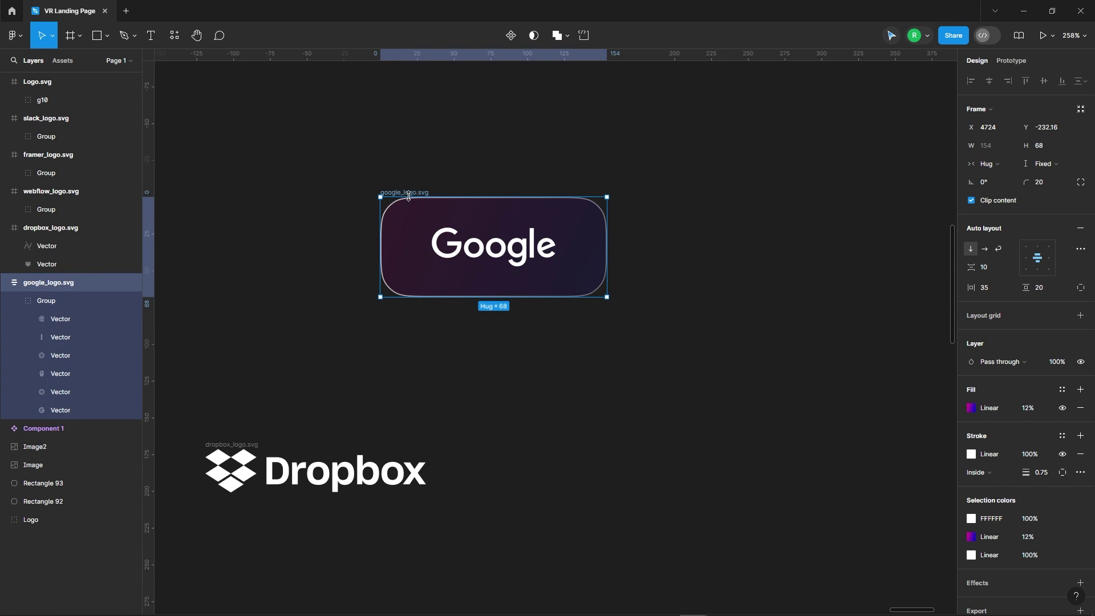
{"action": "left_click", "coordinate": [638, 285]}
{"action": "scroll", "coordinate": [637, 285], "scroll_direction": "down", "scroll_amount": 5}
{"action": "left_click_drag", "start_coordinate": [422, 246], "coordinate": [764, 217]}
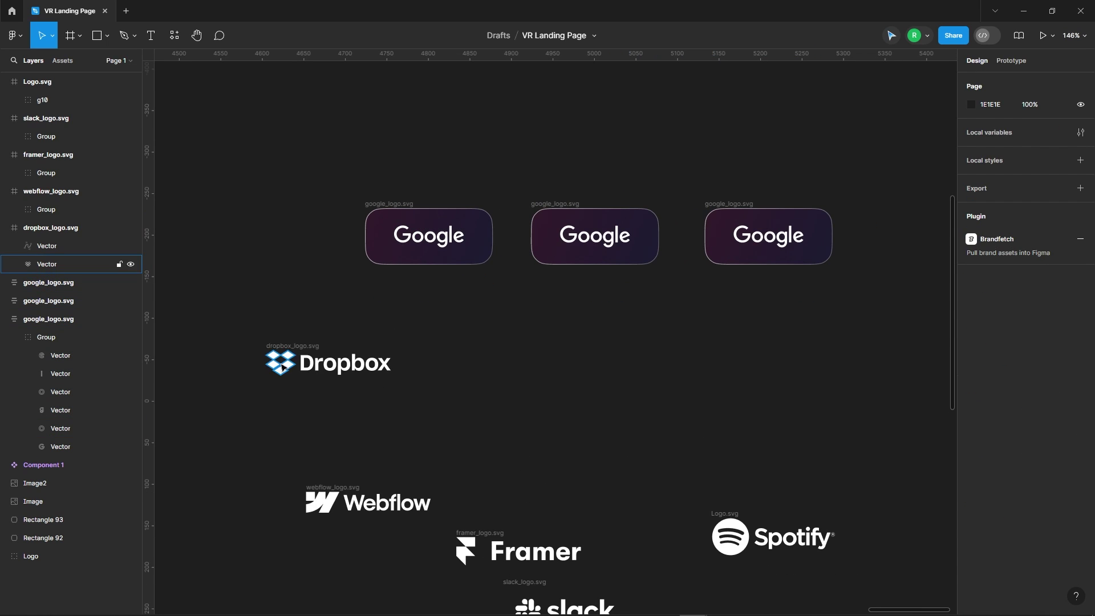
Step: Replace the middle button's Google logo with the Dropbox logo, scaled proportionally to fit
{"action": "left_click_drag", "start_coordinate": [303, 339], "coordinate": [589, 251]}
{"action": "scroll", "coordinate": [589, 251], "scroll_direction": "up", "scroll_amount": 3}
{"action": "left_click", "coordinate": [623, 269]}
{"action": "key", "text": "Delete"}
{"action": "left_click", "coordinate": [624, 244]}
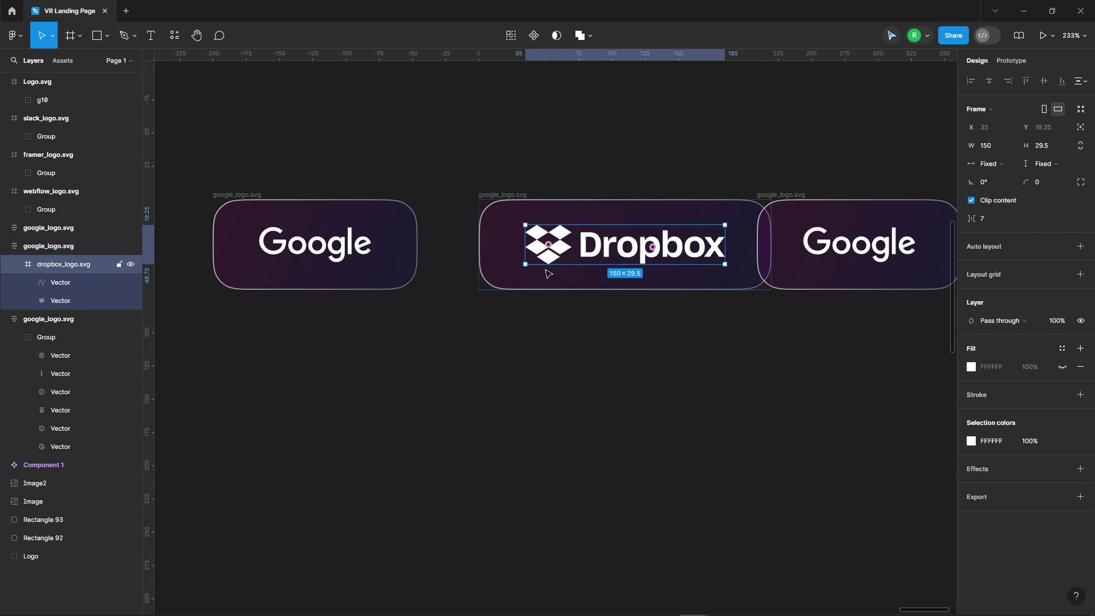
{"action": "left_click", "coordinate": [52, 35]}
{"action": "left_click", "coordinate": [50, 76]}
{"action": "left_click_drag", "start_coordinate": [725, 264], "coordinate": [633, 246]}
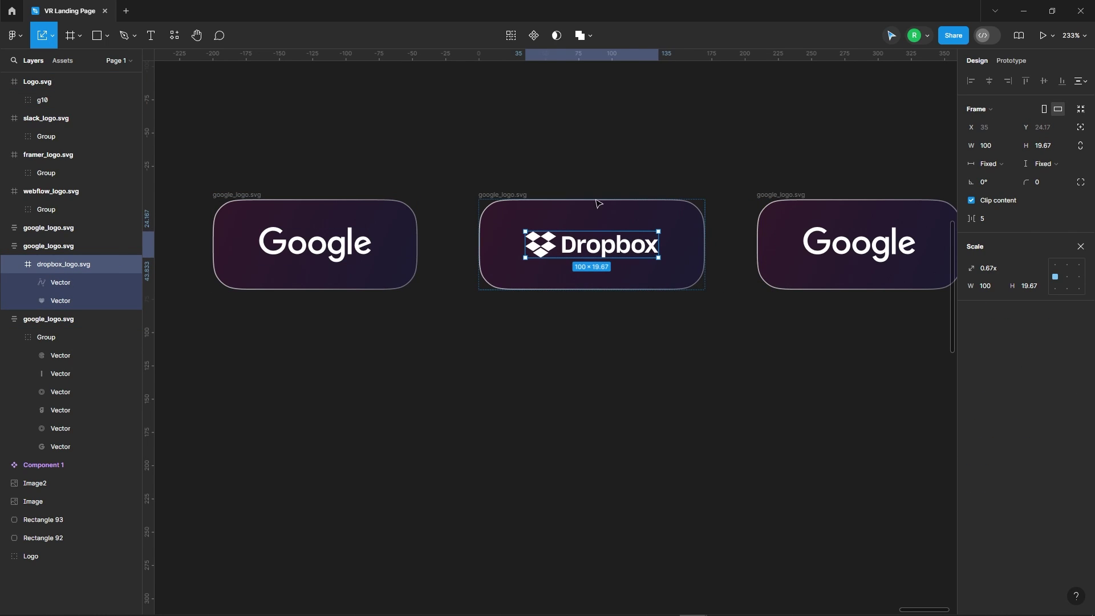
{"action": "key", "text": "Escape"}
Step: Place the Webflow logo into the third button
{"action": "scroll", "coordinate": [322, 425], "scroll_direction": "down", "scroll_amount": 5}
{"action": "scroll", "coordinate": [655, 317], "scroll_direction": "up", "scroll_amount": 3}
{"action": "mouse_move", "coordinate": [322, 425]}
{"action": "left_mouse_down"}
{"action": "mouse_move", "coordinate": [656, 316]}
{"action": "mouse_move", "coordinate": [634, 242]}
{"action": "left_mouse_up"}
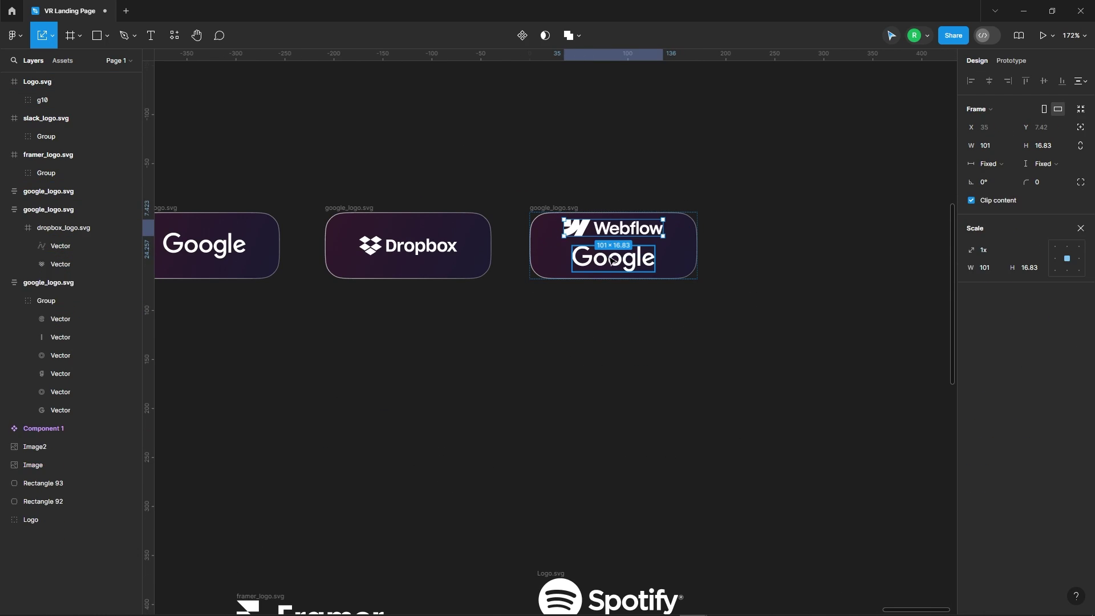
{"action": "scroll", "coordinate": [561, 382], "scroll_direction": "down", "scroll_amount": 3}
Step: Duplicate the Webflow button into a fourth button holding the Spotify logo instead
{"action": "left_click_drag", "start_coordinate": [533, 216], "coordinate": [691, 215]}
{"action": "left_click", "coordinate": [713, 240]}
{"action": "scroll", "coordinate": [712, 239], "scroll_direction": "up", "scroll_amount": 3}
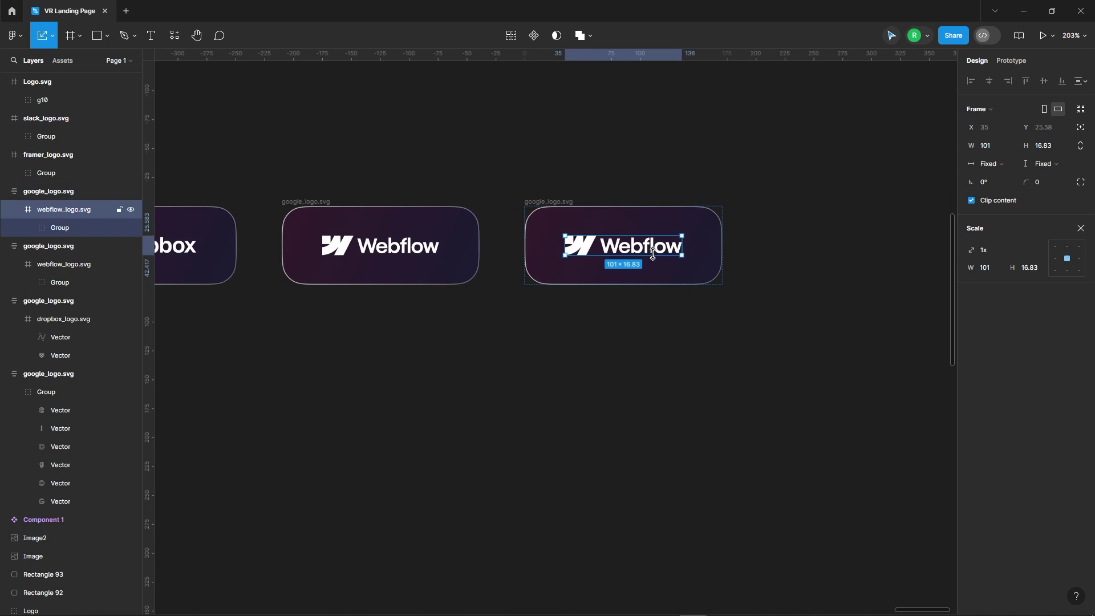
{"action": "scroll", "coordinate": [463, 456], "scroll_direction": "down", "scroll_amount": 4}
{"action": "left_click_drag", "start_coordinate": [463, 456], "coordinate": [612, 288]}
{"action": "scroll", "coordinate": [612, 288], "scroll_direction": "up", "scroll_amount": 5}
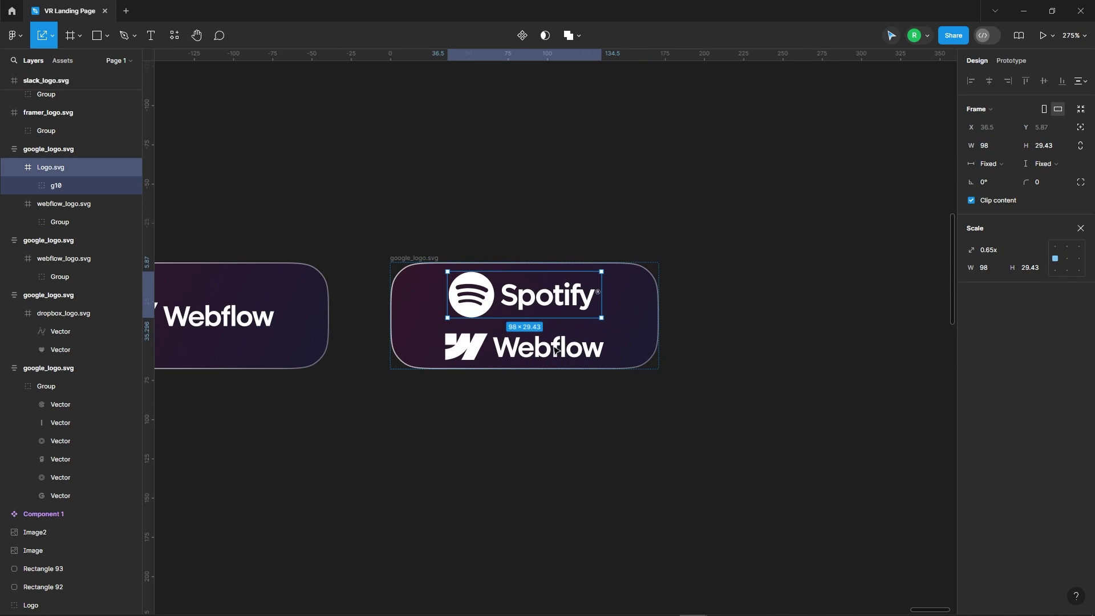
{"action": "key", "text": "Return"}
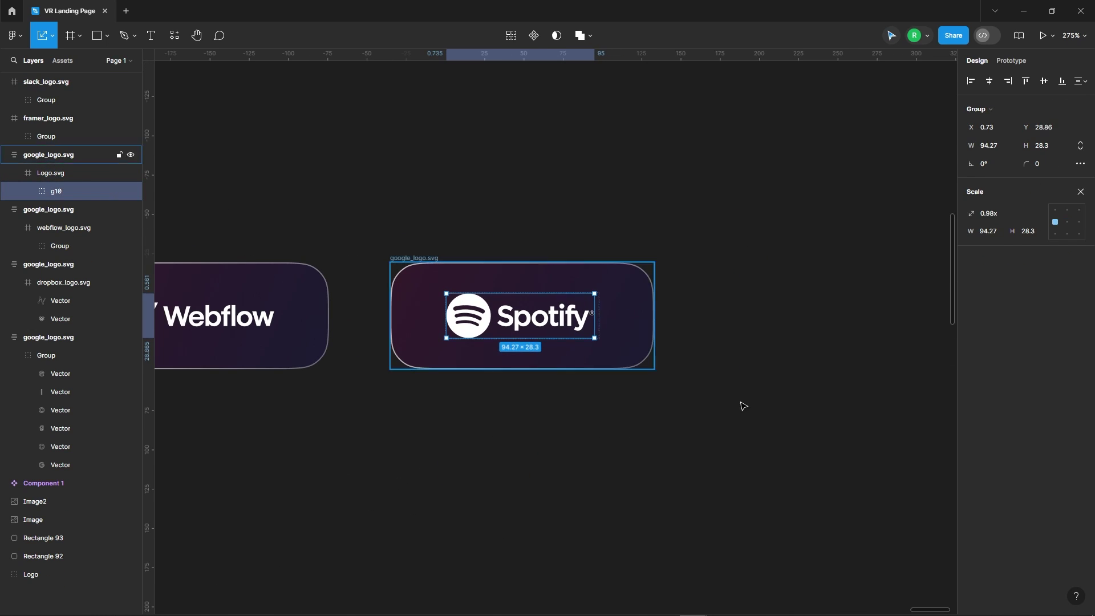
{"action": "left_click", "coordinate": [743, 405]}
{"action": "scroll", "coordinate": [742, 405], "scroll_direction": "down", "scroll_amount": 5}
Step: Duplicate the Spotify button and drop the Framer logo into the copy
{"action": "left_click_drag", "start_coordinate": [272, 479], "coordinate": [641, 374]}
{"action": "scroll", "coordinate": [641, 374], "scroll_direction": "up", "scroll_amount": 3}
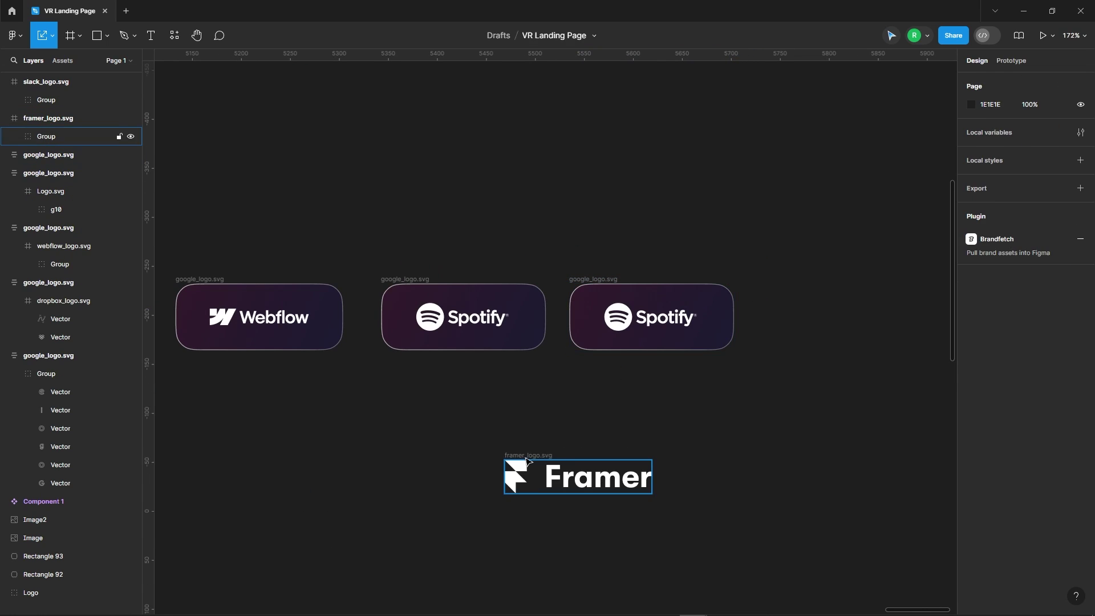
{"action": "left_click_drag", "start_coordinate": [644, 295], "coordinate": [647, 299]}
{"action": "left_click", "coordinate": [655, 316]}
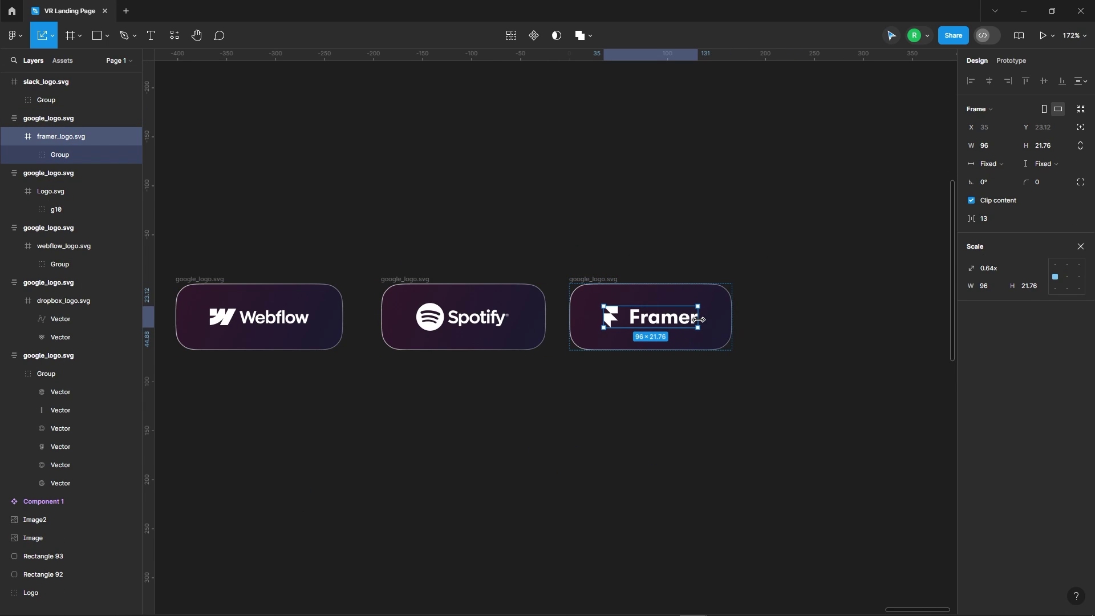
{"action": "scroll", "coordinate": [613, 232], "scroll_direction": "down", "scroll_amount": 5}
Step: Duplicate the Framer button and move the Slack logo into the last copy
{"action": "left_click_drag", "start_coordinate": [289, 439], "coordinate": [702, 264]}
{"action": "scroll", "coordinate": [701, 264], "scroll_direction": "up", "scroll_amount": 3}
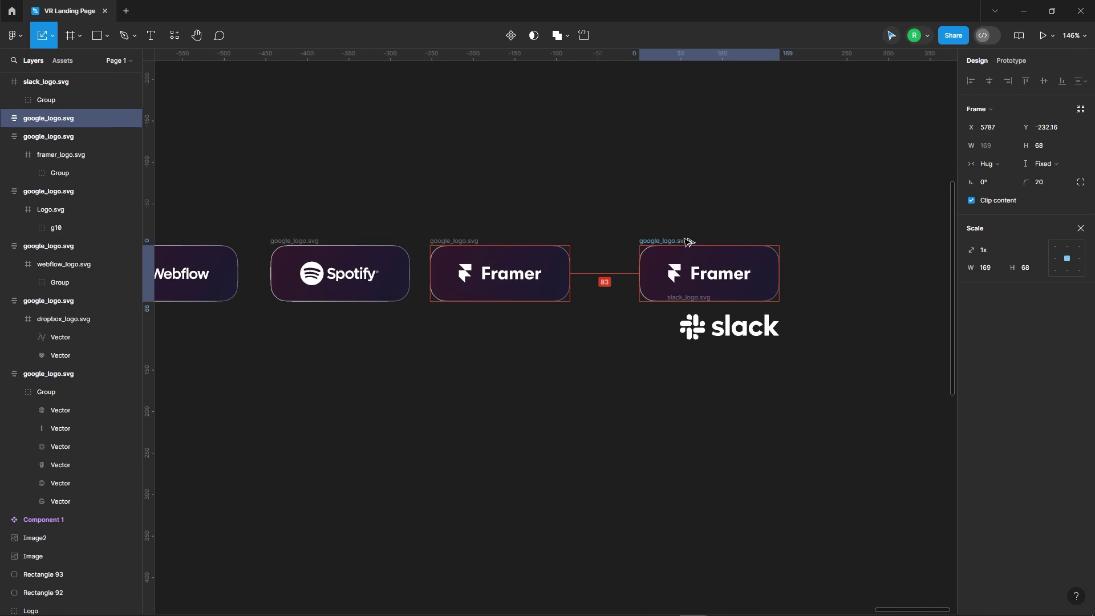
{"action": "left_click", "coordinate": [703, 330]}
{"action": "mouse_move", "coordinate": [729, 359]}
{"action": "left_mouse_down"}
{"action": "mouse_move", "coordinate": [681, 274]}
{"action": "mouse_move", "coordinate": [727, 275]}
{"action": "left_mouse_up"}
{"action": "key", "text": "Escape"}
{"action": "scroll", "coordinate": [714, 397], "scroll_direction": "down", "scroll_amount": 10}
{"action": "scroll", "coordinate": [562, 381], "scroll_direction": "up", "scroll_amount": 6}
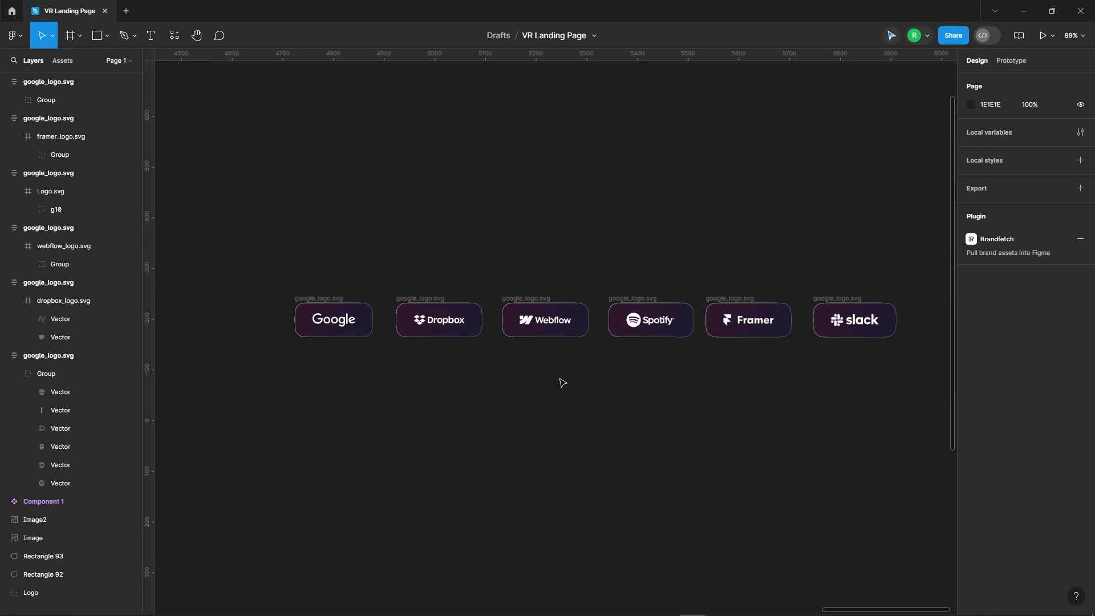
{"action": "scroll", "coordinate": [562, 382], "scroll_direction": "up", "scroll_amount": 4}
Step: Enlarge the Dropbox and Webflow logos to 118 wide with the Scale tool
{"action": "left_click", "coordinate": [393, 313]}
{"action": "key", "text": "k"}
{"action": "scroll", "coordinate": [489, 317], "scroll_direction": "up", "scroll_amount": 3}
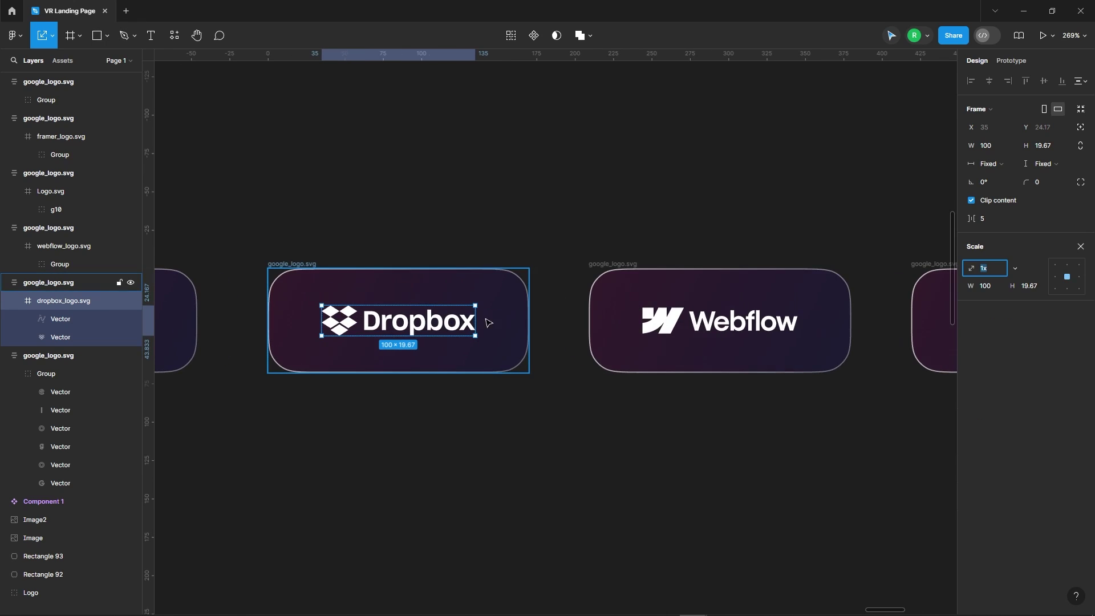
{"action": "left_click_drag", "start_coordinate": [484, 319], "coordinate": [494, 324]}
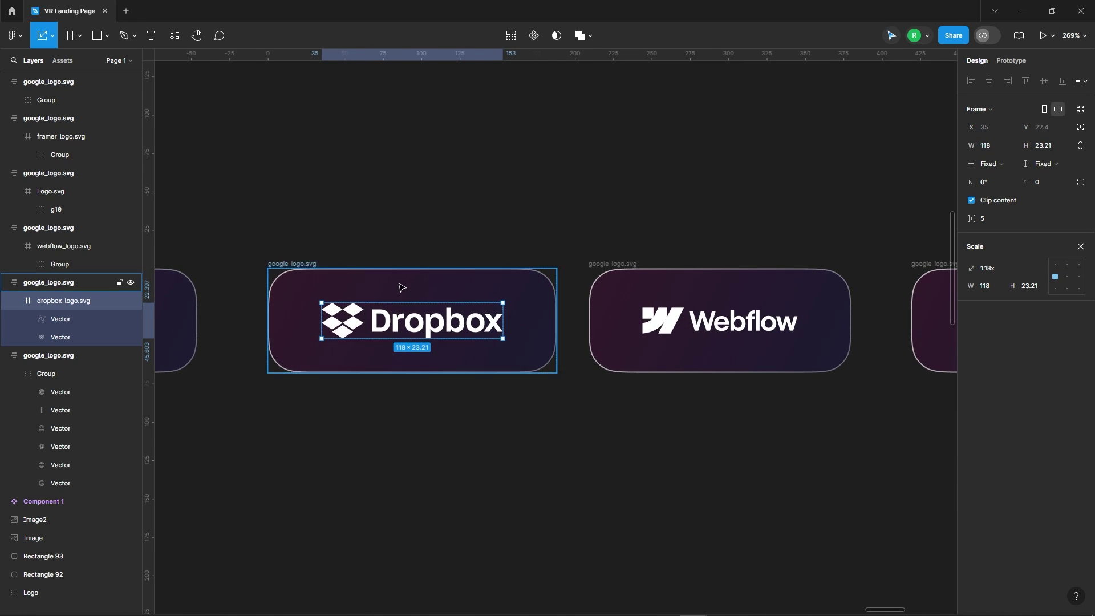
{"action": "scroll", "coordinate": [404, 286], "scroll_direction": "down", "scroll_amount": 1}
{"action": "left_click", "coordinate": [694, 320]}
{"action": "left_click_drag", "start_coordinate": [744, 326], "coordinate": [756, 330]}
Step: Rescale the Framer logo with the Scale tool, then select the Slack logo
{"action": "scroll", "coordinate": [627, 331], "scroll_direction": "down", "scroll_amount": 3}
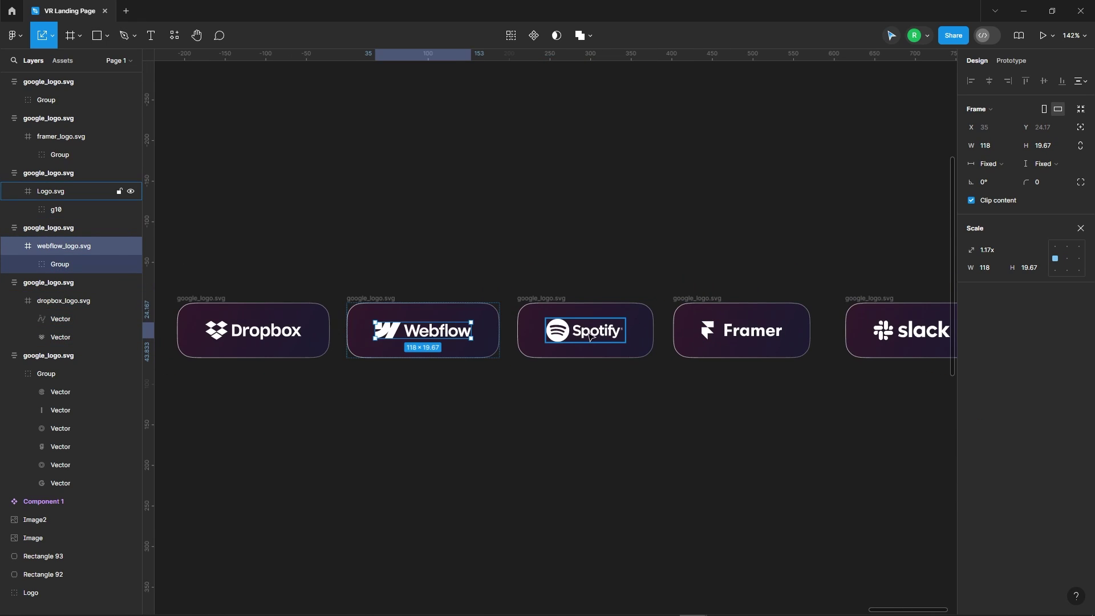
{"action": "left_click", "coordinate": [587, 330]}
{"action": "left_click", "coordinate": [768, 340]}
{"action": "scroll", "coordinate": [768, 339], "scroll_direction": "up", "scroll_amount": 3}
{"action": "left_click_drag", "start_coordinate": [764, 319], "coordinate": [808, 327]}
{"action": "scroll", "coordinate": [741, 325], "scroll_direction": "down", "scroll_amount": 3}
{"action": "left_click", "coordinate": [806, 325]}
{"action": "scroll", "coordinate": [735, 322], "scroll_direction": "up", "scroll_amount": 4}
{"action": "scroll", "coordinate": [608, 296], "scroll_direction": "right", "scroll_amount": 3}
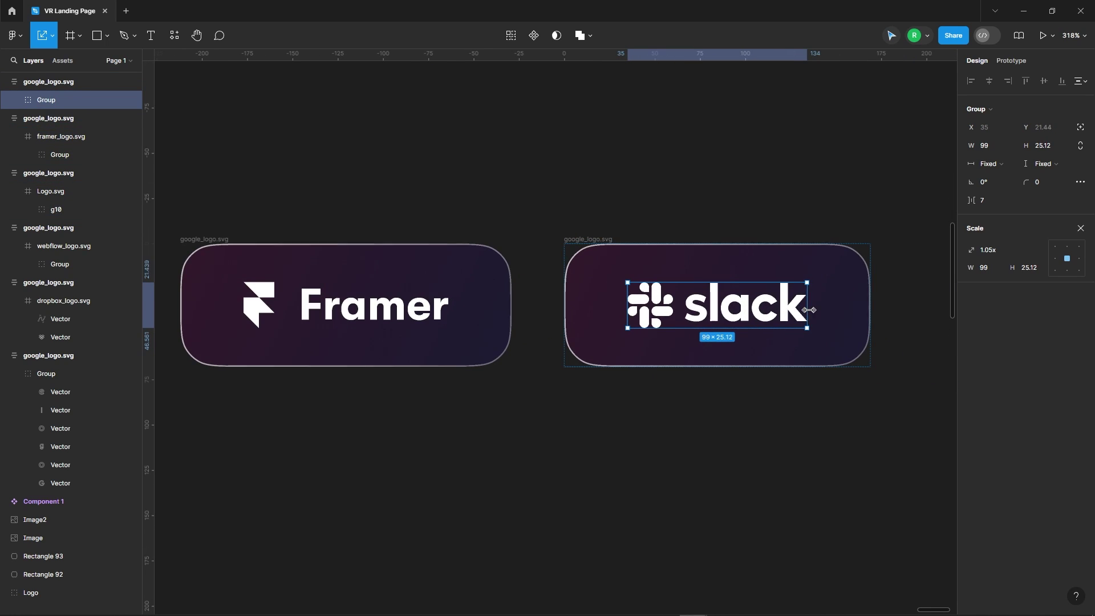
{"action": "scroll", "coordinate": [684, 319], "scroll_direction": "down", "scroll_amount": 5}
{"action": "scroll", "coordinate": [648, 327], "scroll_direction": "up", "scroll_amount": 3}
{"action": "scroll", "coordinate": [649, 326], "scroll_direction": "up", "scroll_amount": 3}
Step: Scale up the Webflow logo and bring the Dropbox logo to 125 wide
{"action": "left_click", "coordinate": [729, 285]}
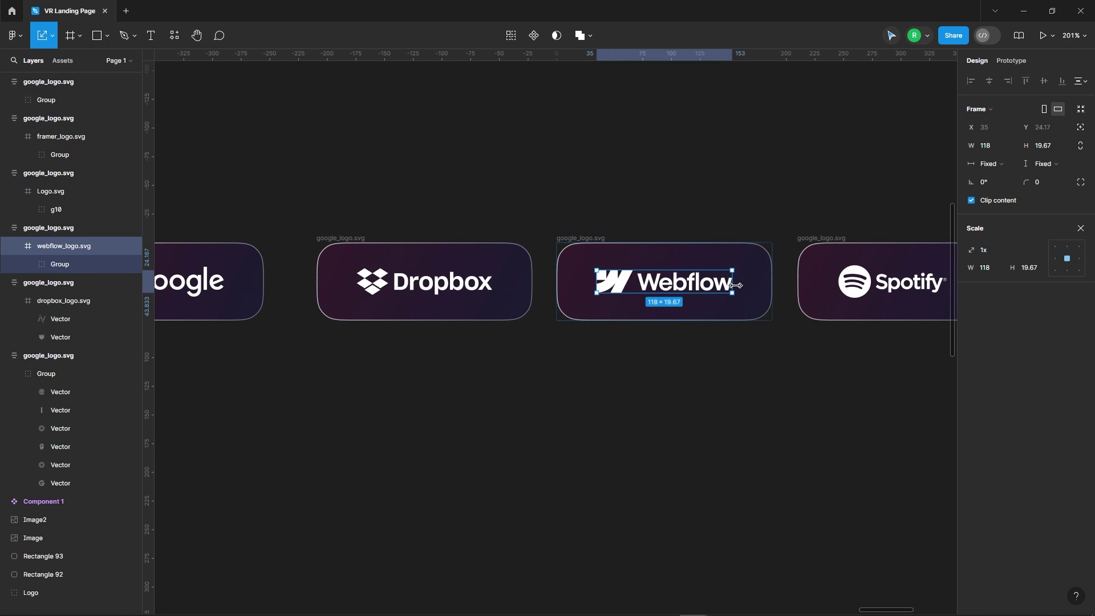
{"action": "left_click_drag", "start_coordinate": [735, 285], "coordinate": [745, 286]}
{"action": "scroll", "coordinate": [745, 285], "scroll_direction": "down", "scroll_amount": 3}
{"action": "left_click", "coordinate": [520, 257]}
{"action": "scroll", "coordinate": [519, 257], "scroll_direction": "up", "scroll_amount": 3}
{"action": "left_click_drag", "start_coordinate": [523, 260], "coordinate": [529, 260]}
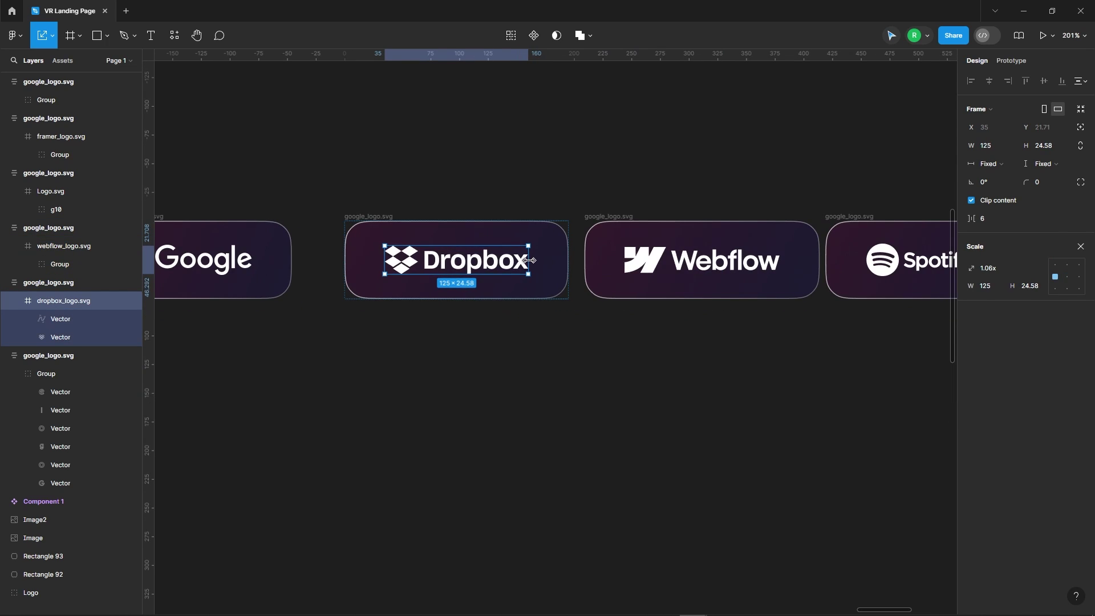
Step: Fine-tune Spotify, Framer (113) and Slack (100) logos, then select all six logo cards
{"action": "scroll", "coordinate": [529, 260], "scroll_direction": "down", "scroll_amount": 3}
{"action": "scroll", "coordinate": [576, 232], "scroll_direction": "up", "scroll_amount": 3}
{"action": "left_click", "coordinate": [576, 233]}
{"action": "left_click_drag", "start_coordinate": [577, 234], "coordinate": [583, 235]}
{"action": "left_click", "coordinate": [789, 234]}
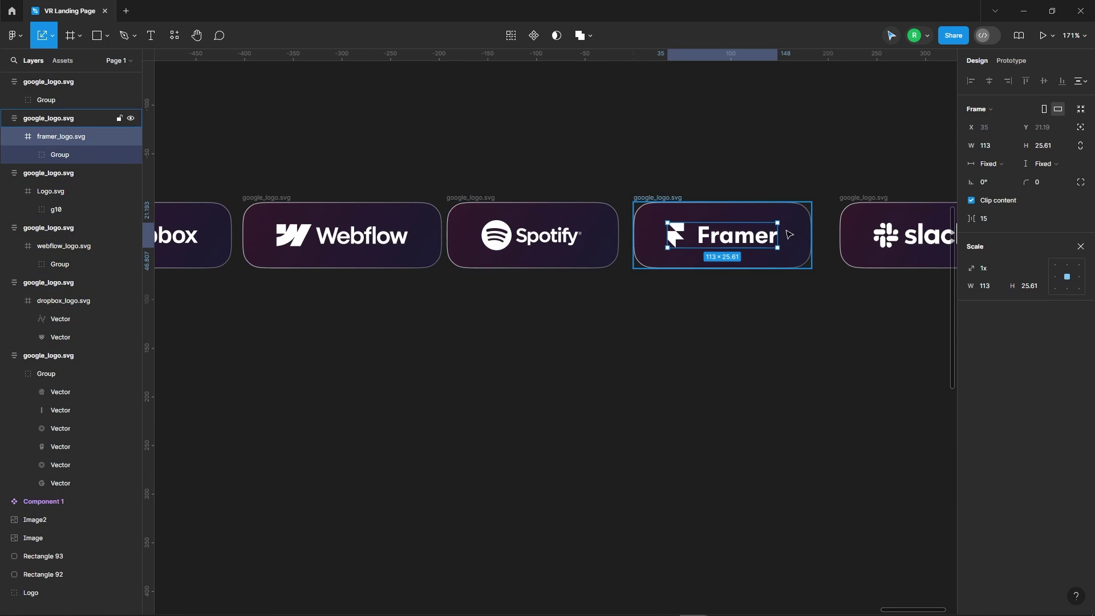
{"action": "left_click_drag", "start_coordinate": [778, 234], "coordinate": [784, 234]}
{"action": "scroll", "coordinate": [784, 233], "scroll_direction": "down", "scroll_amount": 3}
{"action": "left_click", "coordinate": [842, 240]}
{"action": "scroll", "coordinate": [843, 239], "scroll_direction": "up", "scroll_amount": 3}
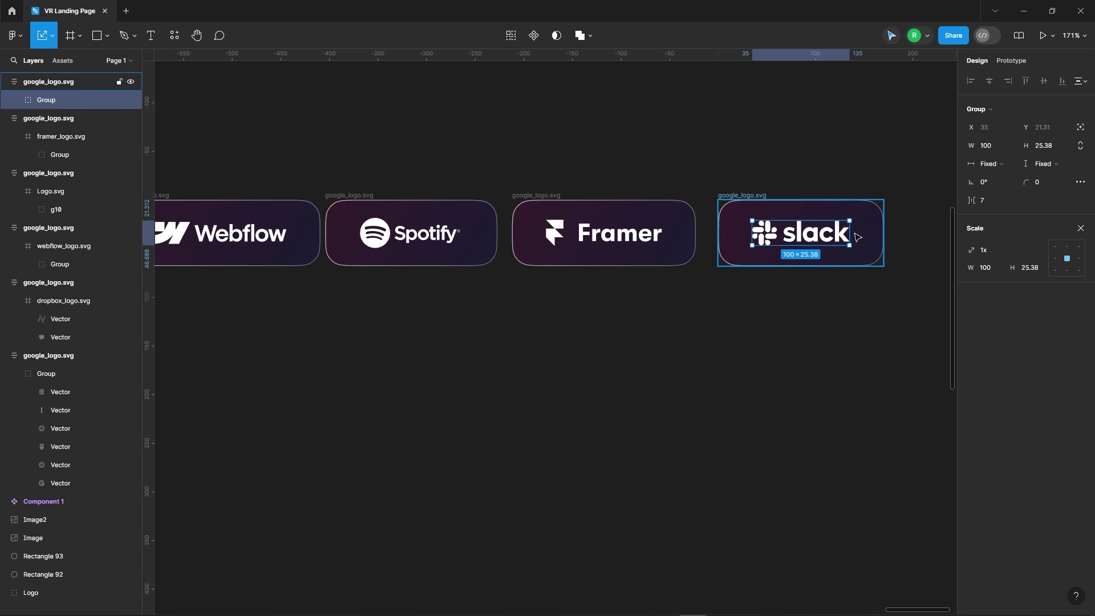
{"action": "left_click_drag", "start_coordinate": [853, 233], "coordinate": [859, 233]}
{"action": "left_click", "coordinate": [586, 191]}
{"action": "scroll", "coordinate": [684, 273], "scroll_direction": "down", "scroll_amount": 3}
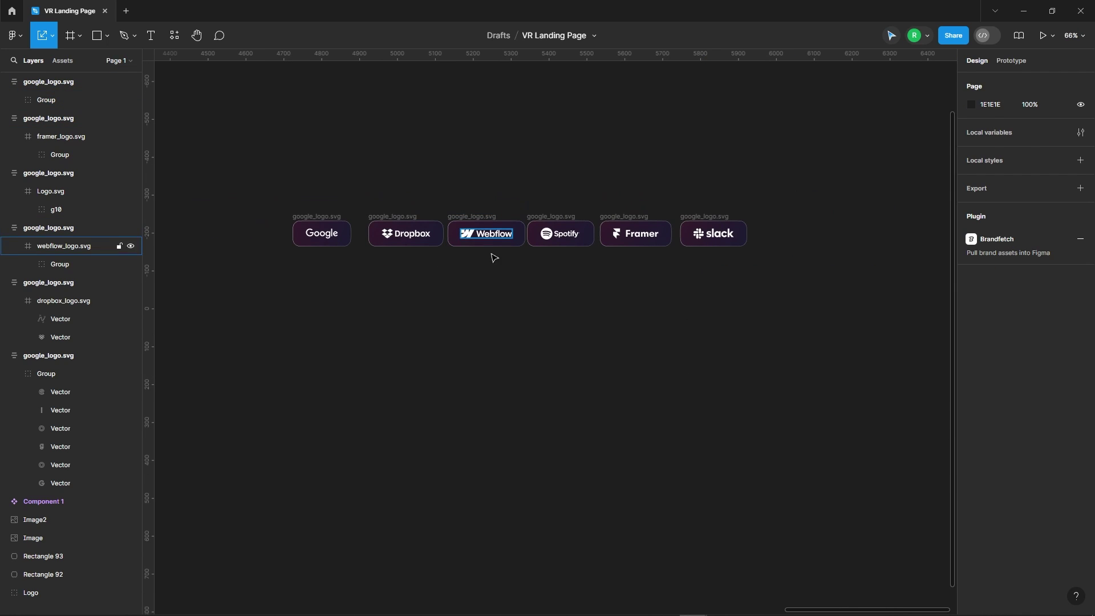
{"action": "left_click_drag", "start_coordinate": [256, 167], "coordinate": [739, 262]}
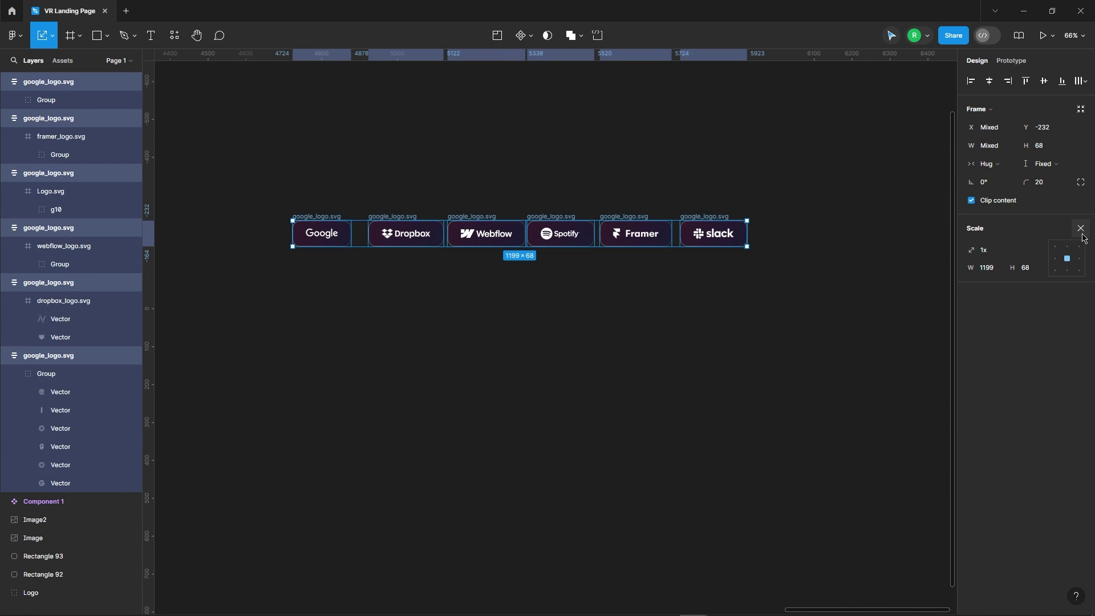
Step: Apply auto layout to the six logo cards with an 85 gap
{"action": "left_click", "coordinate": [1081, 229]}
{"action": "key", "text": "ctrl+alt+t"}
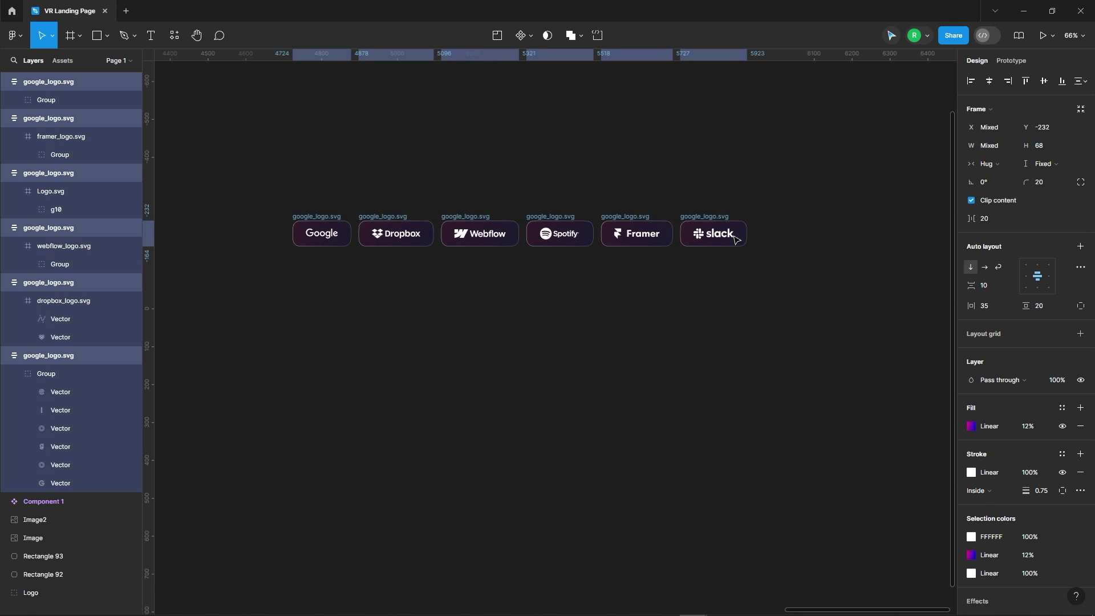
{"action": "type", "text": "5"}
{"action": "key", "text": "Return"}
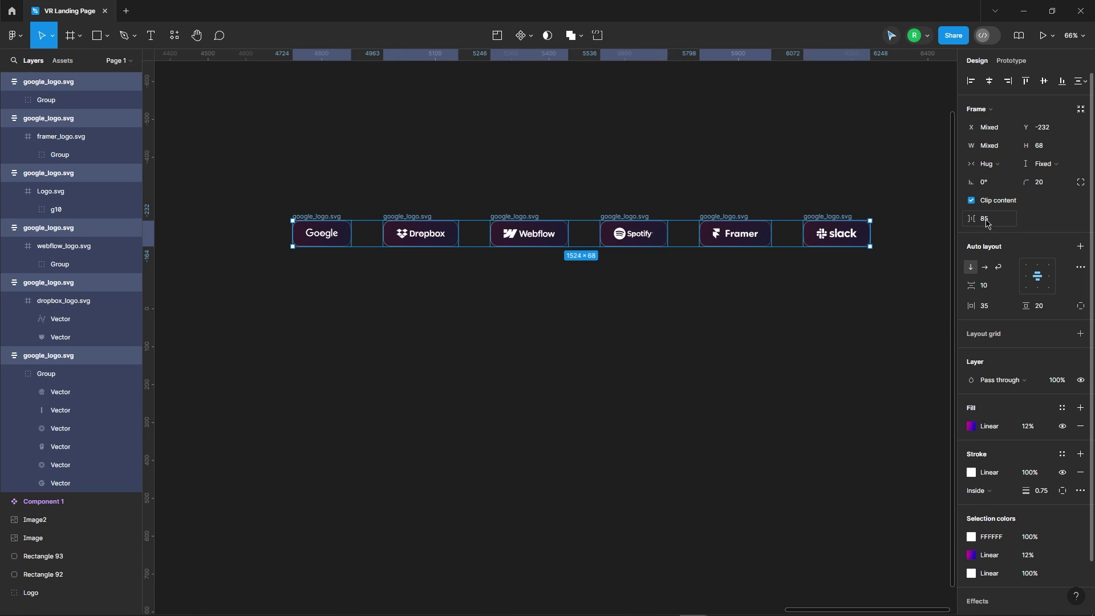
Step: Duplicate the six-card logo row to the right, making twelve cards
{"action": "left_click", "coordinate": [688, 325]}
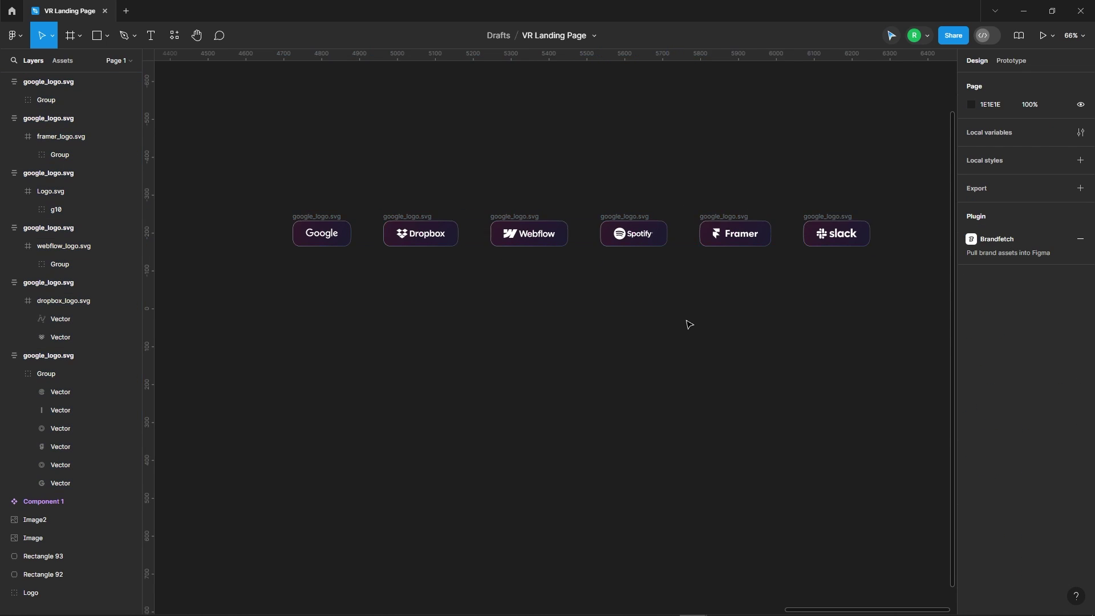
{"action": "scroll", "coordinate": [353, 226], "scroll_direction": "up", "scroll_amount": 2}
{"action": "left_click_drag", "start_coordinate": [385, 249], "coordinate": [920, 422]}
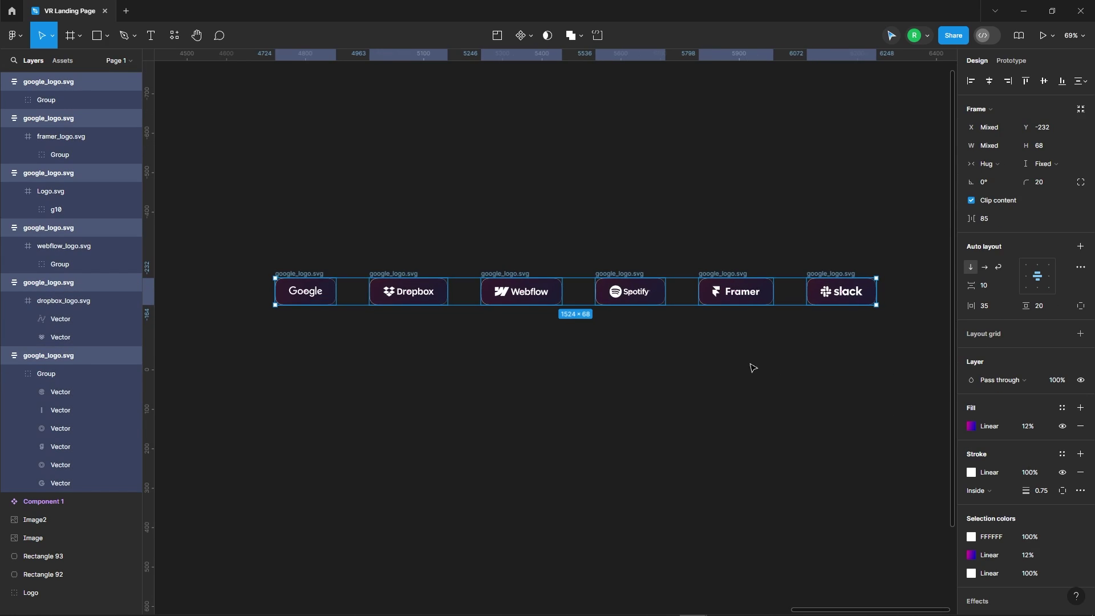
{"action": "scroll", "coordinate": [282, 311], "scroll_direction": "down", "scroll_amount": 3}
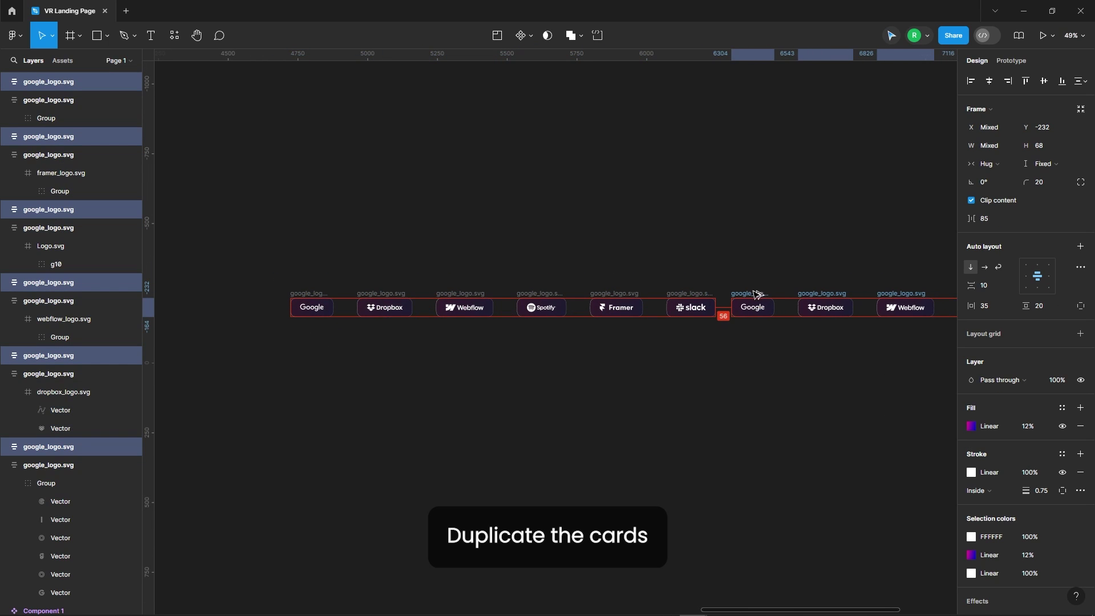
{"action": "left_click_drag", "start_coordinate": [318, 293], "coordinate": [766, 293]}
{"action": "scroll", "coordinate": [620, 273], "scroll_direction": "down", "scroll_amount": 5}
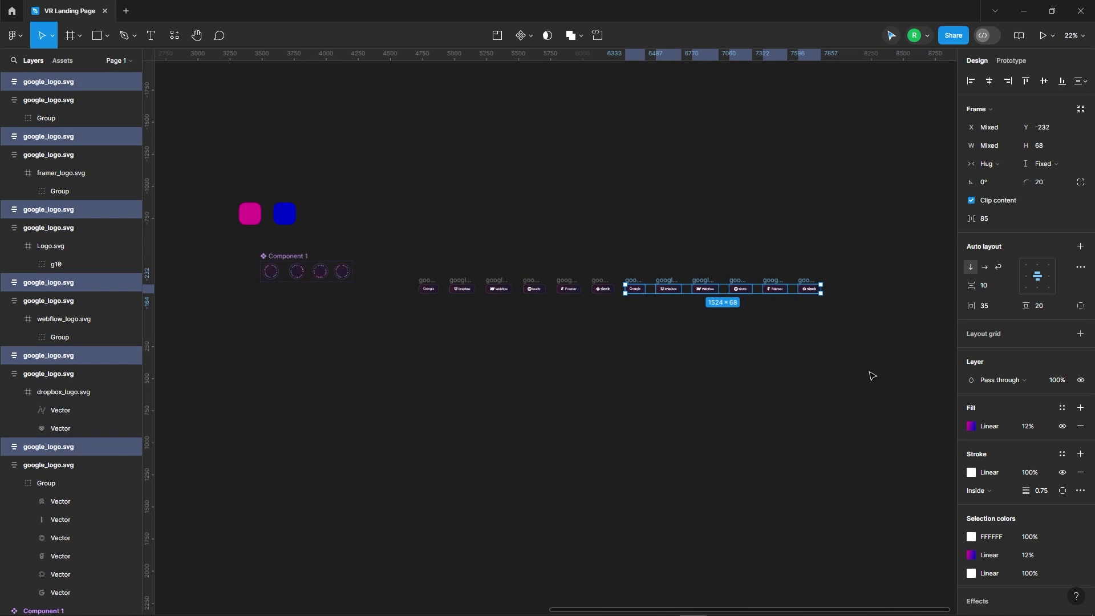
Step: Wrap all twelve logo cards in a new frame, Frame 1, 3133 × 68
{"action": "left_click", "coordinate": [648, 373]}
{"action": "scroll", "coordinate": [649, 372], "scroll_direction": "up", "scroll_amount": 2}
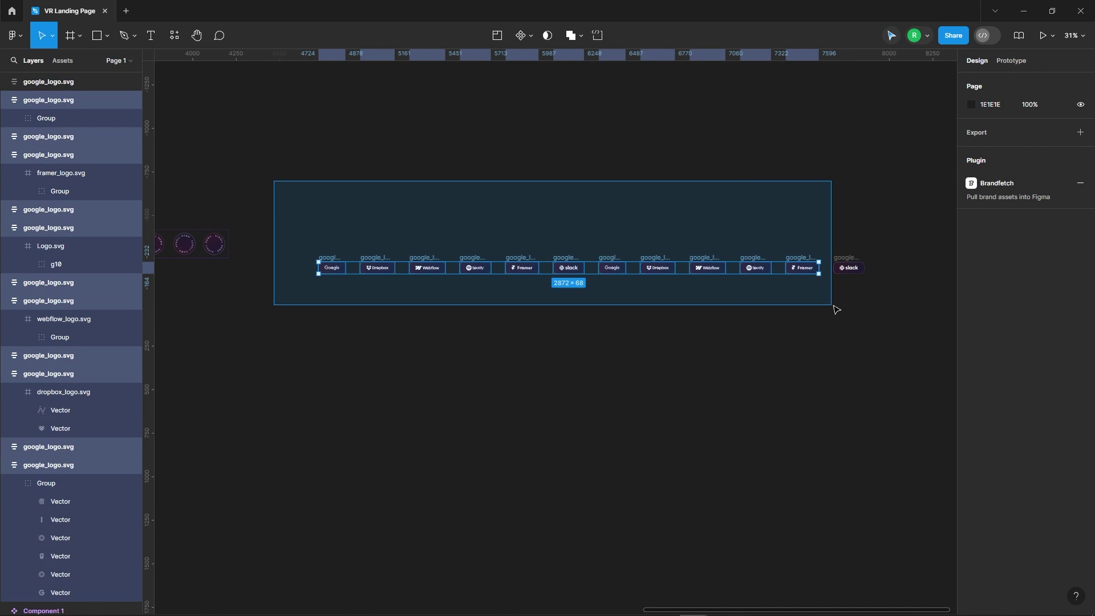
{"action": "left_click_drag", "start_coordinate": [309, 196], "coordinate": [877, 293]}
{"action": "scroll", "coordinate": [572, 268], "scroll_direction": "up", "scroll_amount": 2}
{"action": "right_click", "coordinate": [546, 249]}
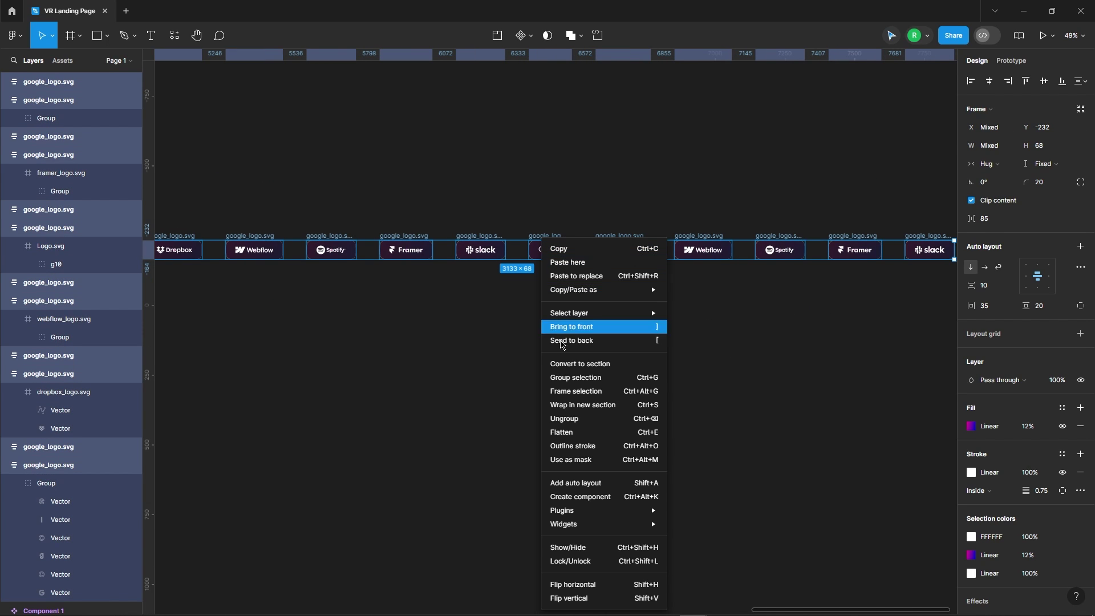
{"action": "left_click", "coordinate": [570, 393]}
{"action": "scroll", "coordinate": [417, 279], "scroll_direction": "down", "scroll_amount": 2}
{"action": "scroll", "coordinate": [728, 261], "scroll_direction": "up", "scroll_amount": 2}
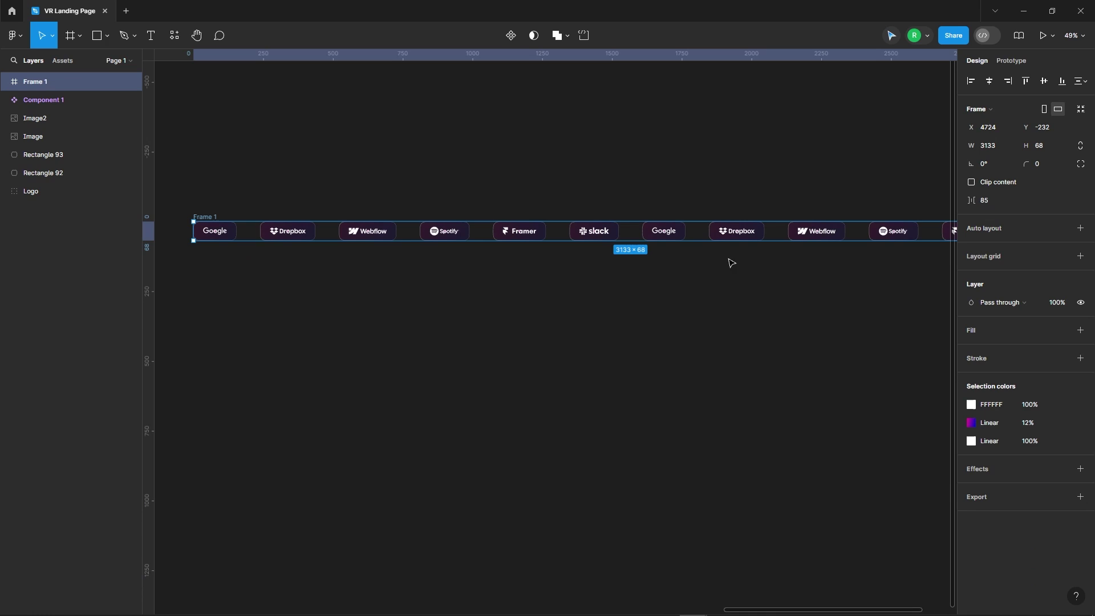
{"action": "scroll", "coordinate": [582, 269], "scroll_direction": "down", "scroll_amount": 1}
{"action": "scroll", "coordinate": [819, 205], "scroll_direction": "left", "scroll_amount": 2}
{"action": "scroll", "coordinate": [819, 205], "scroll_direction": "down", "scroll_amount": 1}
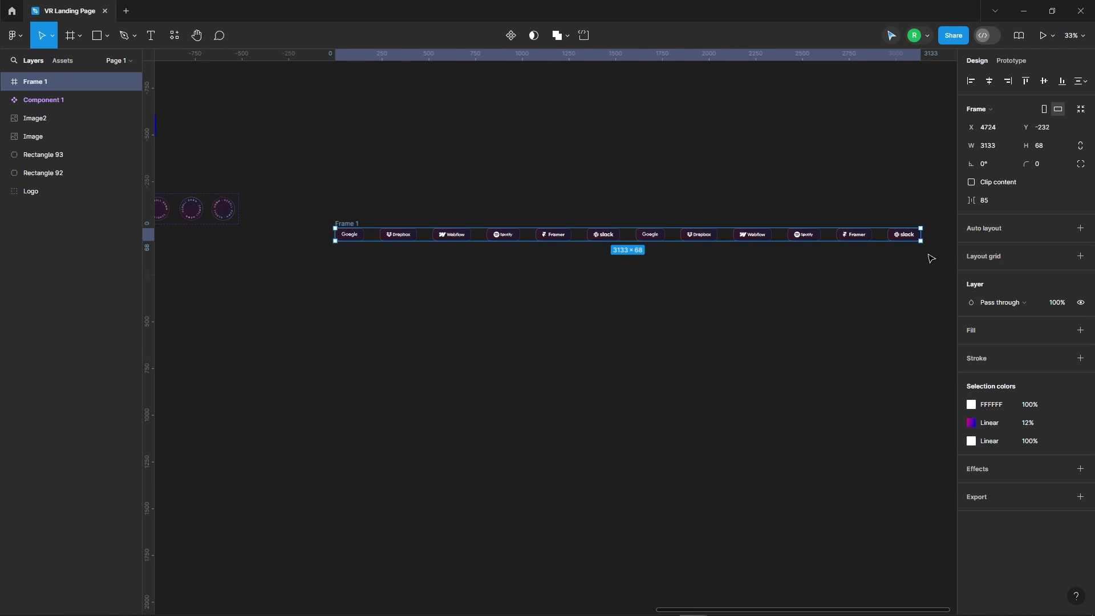
Step: Narrow Frame 1 to the main frame's 1440 width
{"action": "left_click_drag", "start_coordinate": [921, 235], "coordinate": [556, 234]}
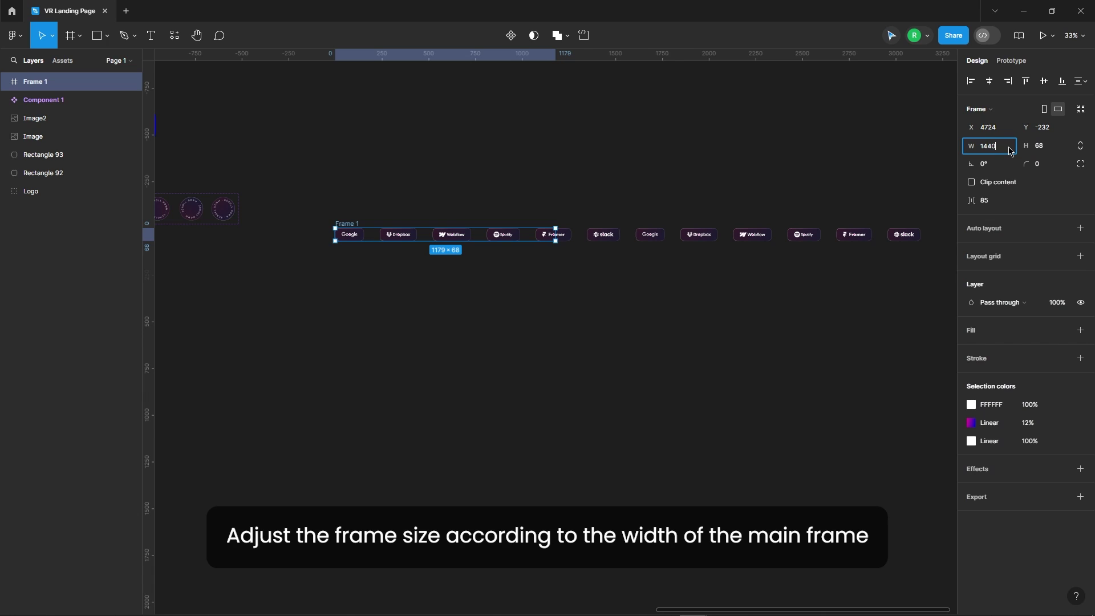
{"action": "scroll", "coordinate": [576, 240], "scroll_direction": "up", "scroll_amount": 5}
{"action": "scroll", "coordinate": [582, 254], "scroll_direction": "left", "scroll_amount": 2}
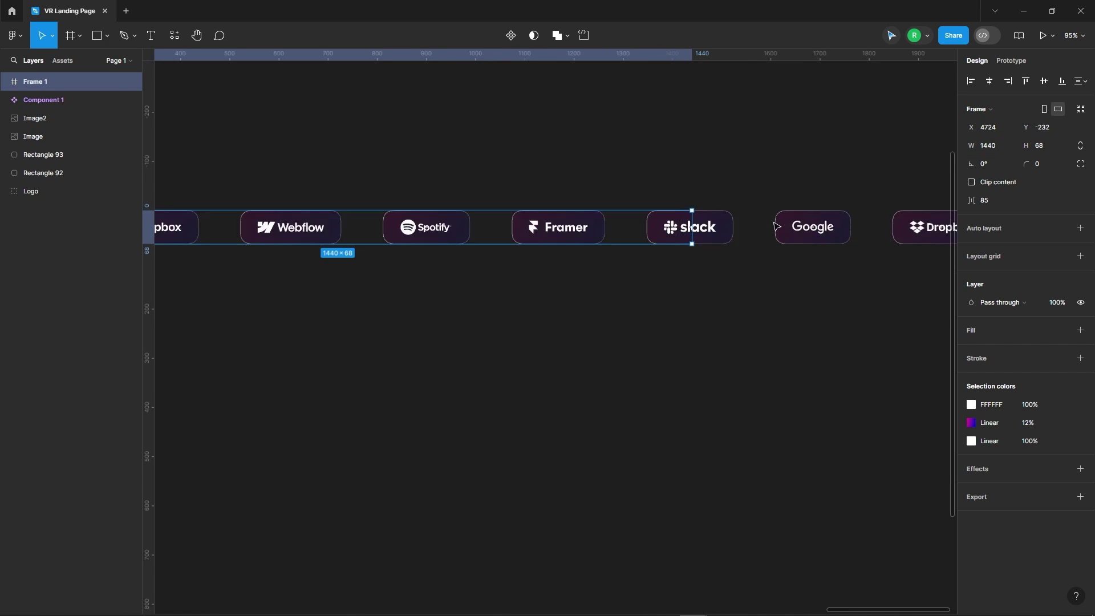
{"action": "scroll", "coordinate": [741, 228], "scroll_direction": "down", "scroll_amount": 3}
{"action": "scroll", "coordinate": [364, 223], "scroll_direction": "up", "scroll_amount": 2}
Step: Expand Frame 1 in the layers panel and select all its logo cards
{"action": "left_click", "coordinate": [6, 82]}
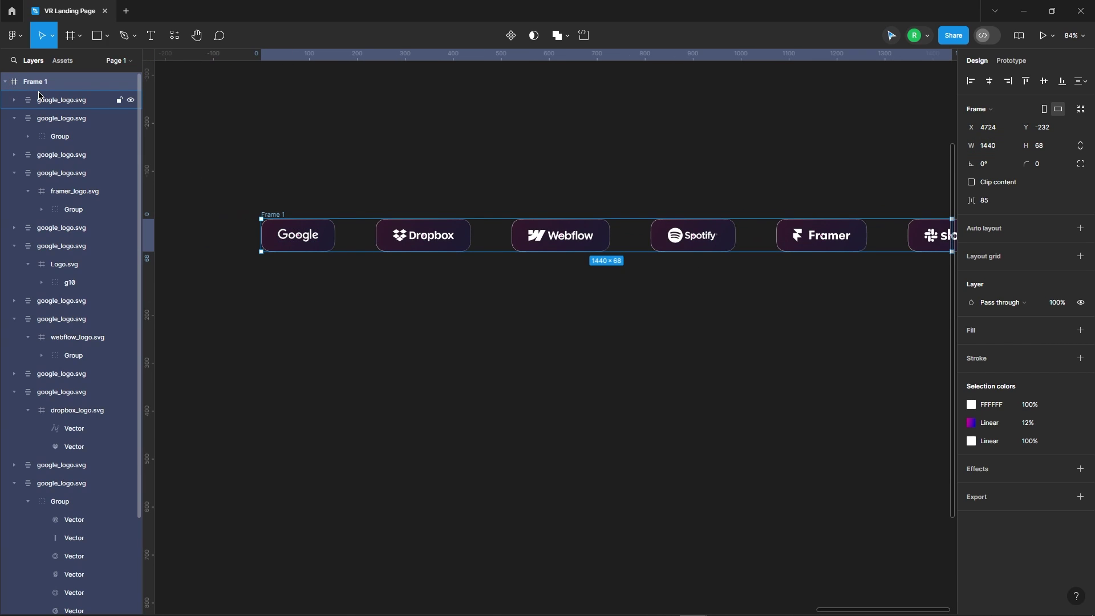
{"action": "left_click", "coordinate": [57, 220]}
{"action": "left_click", "coordinate": [70, 368], "text": "shift"}
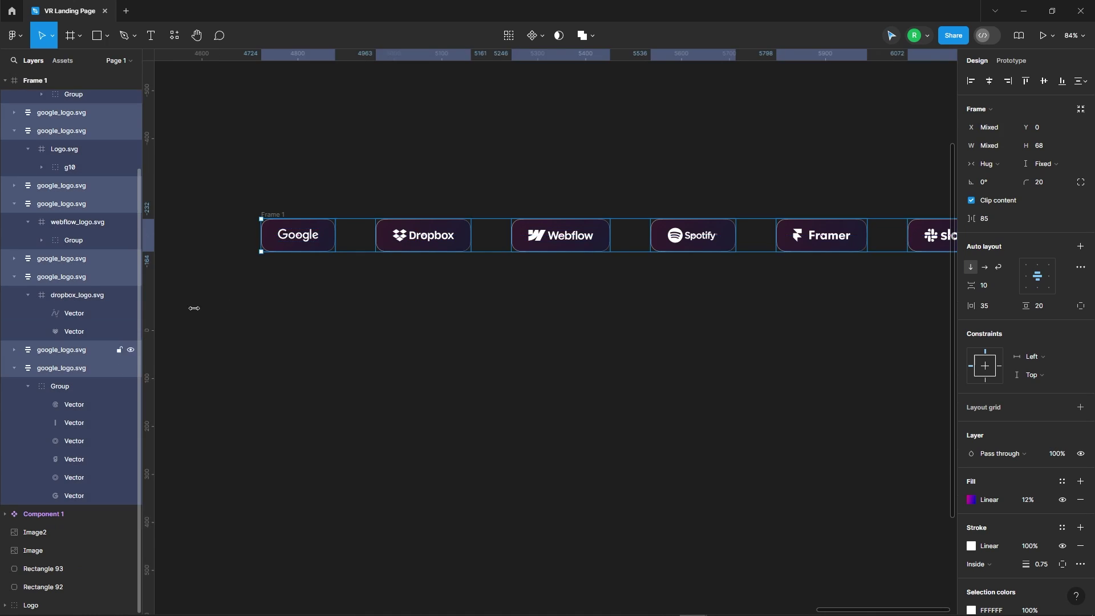
{"action": "scroll", "coordinate": [330, 281], "scroll_direction": "down", "scroll_amount": 3}
{"action": "scroll", "coordinate": [303, 262], "scroll_direction": "up", "scroll_amount": 5}
{"action": "scroll", "coordinate": [304, 262], "scroll_direction": "down", "scroll_amount": 2}
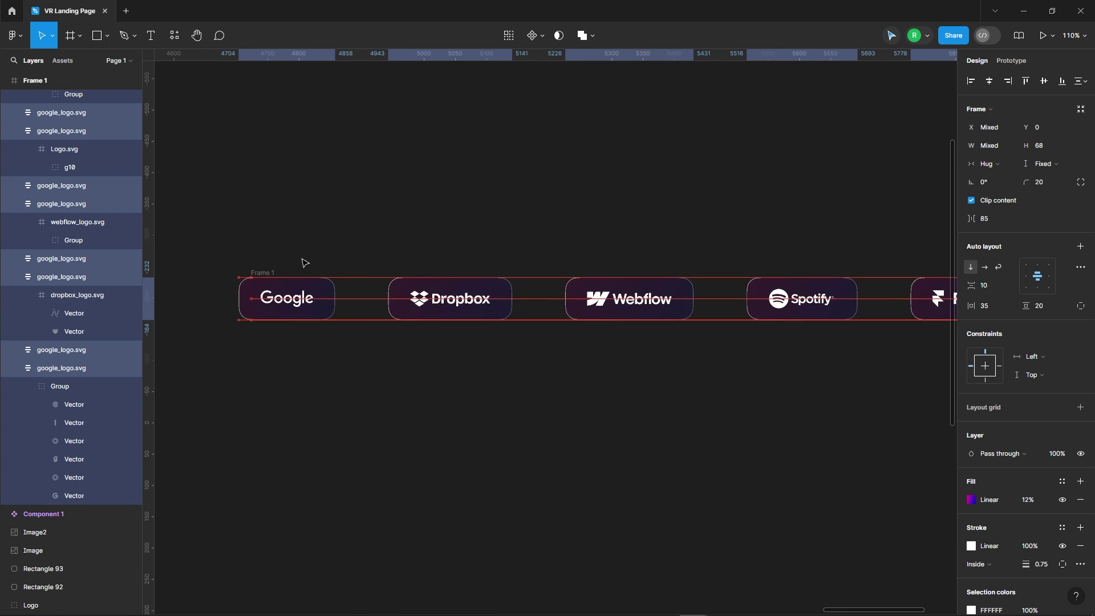
{"action": "scroll", "coordinate": [304, 262], "scroll_direction": "down", "scroll_amount": 2}
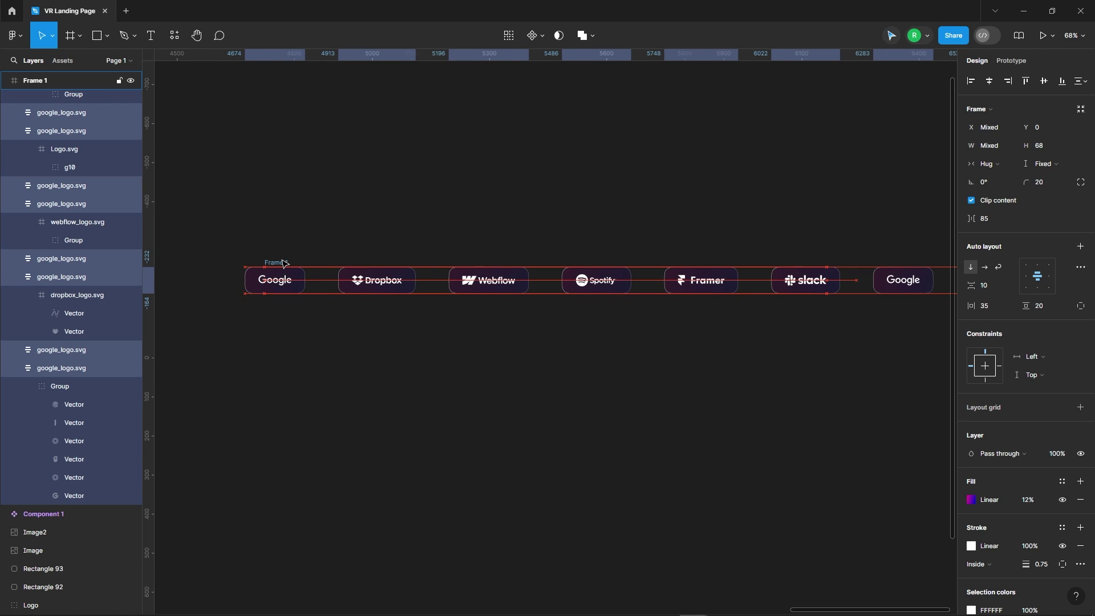
{"action": "left_click", "coordinate": [326, 216]}
{"action": "scroll", "coordinate": [326, 216], "scroll_direction": "down", "scroll_amount": 1}
{"action": "scroll", "coordinate": [285, 231], "scroll_direction": "down", "scroll_amount": 2}
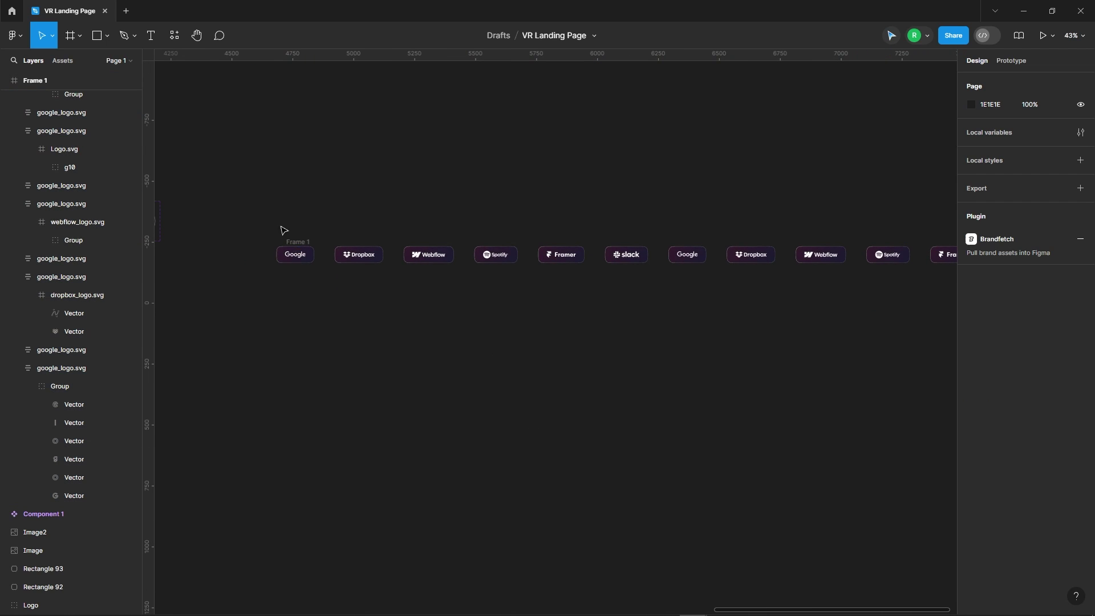
Step: Duplicate Frame 1 directly below as Frame 2 at Y -87
{"action": "left_click", "coordinate": [286, 233]}
{"action": "scroll", "coordinate": [286, 233], "scroll_direction": "down", "scroll_amount": 1}
{"action": "scroll", "coordinate": [302, 259], "scroll_direction": "up", "scroll_amount": 1}
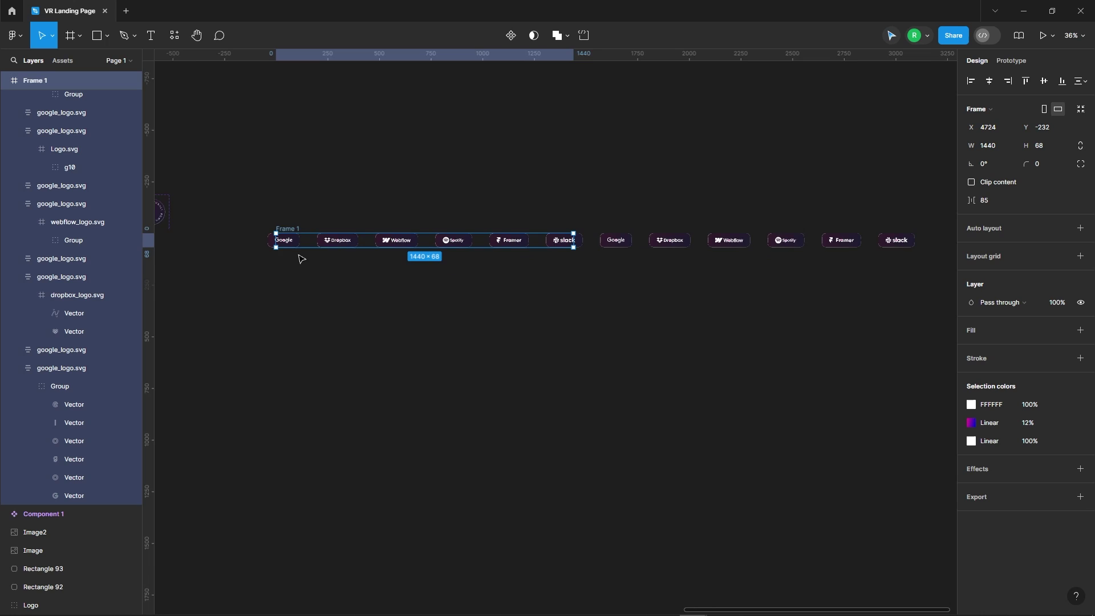
{"action": "scroll", "coordinate": [342, 259], "scroll_direction": "up", "scroll_amount": 4}
{"action": "left_click_drag", "start_coordinate": [307, 247], "coordinate": [306, 303]}
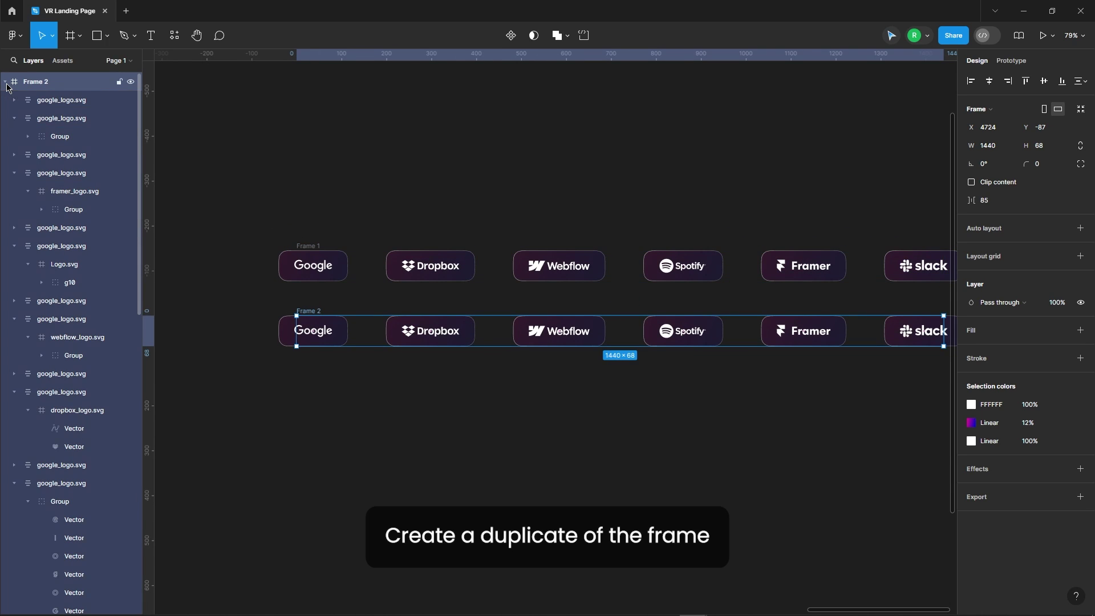
Step: Shift Frame 2's logo cards left so the Slack card leads the row
{"action": "left_click", "coordinate": [82, 299]}
{"action": "scroll", "coordinate": [83, 301], "scroll_direction": "up", "scroll_amount": 3}
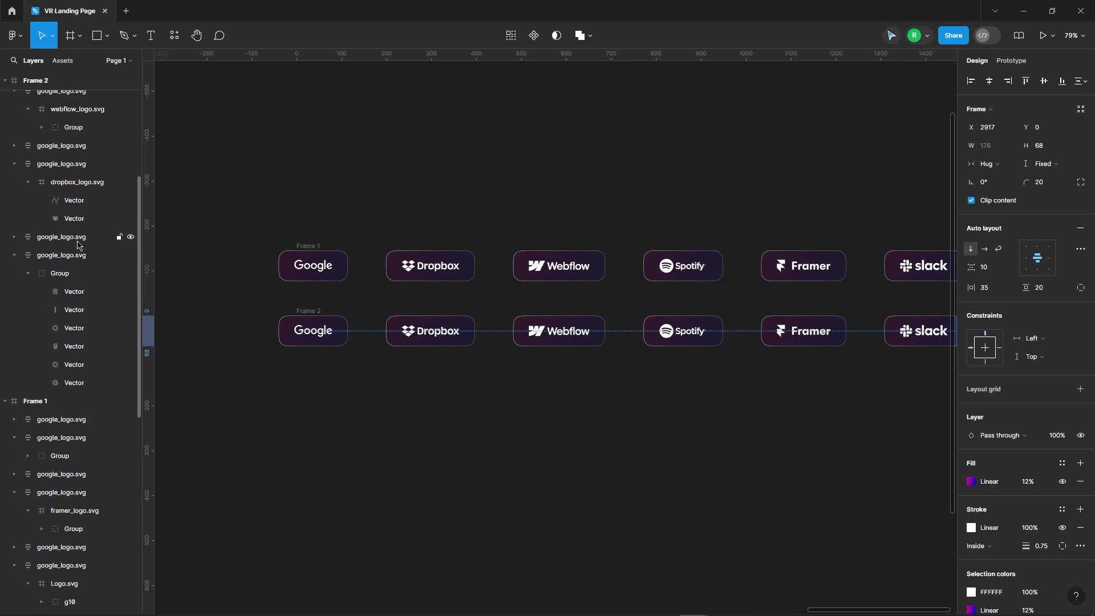
{"action": "left_click", "coordinate": [80, 255], "text": "shift"}
{"action": "left_click_drag", "start_coordinate": [414, 327], "coordinate": [593, 337]}
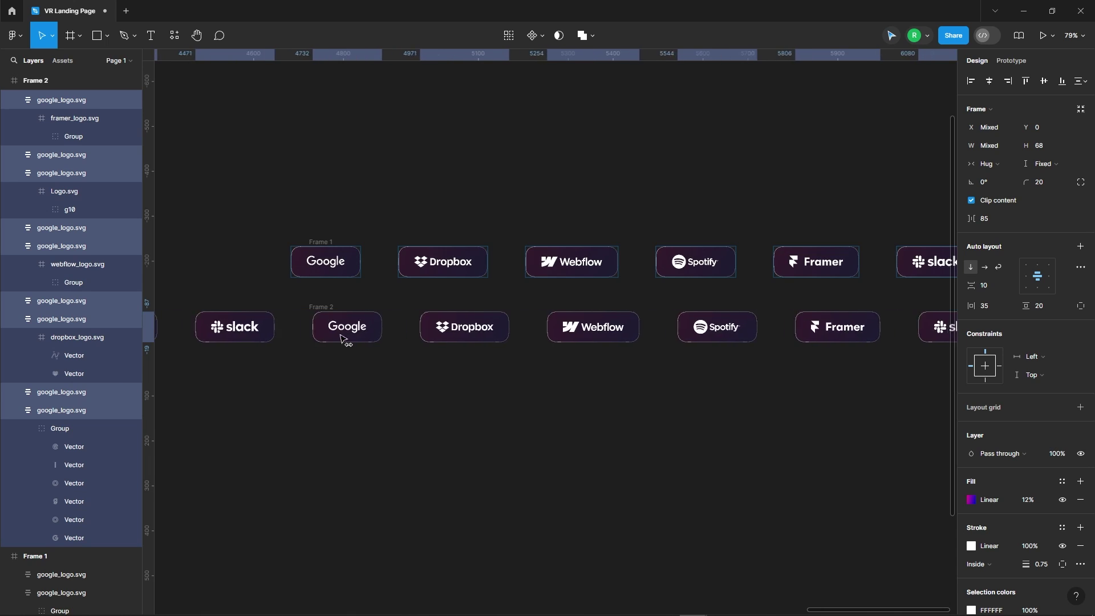
{"action": "left_click_drag", "start_coordinate": [593, 336], "coordinate": [323, 337]}
{"action": "scroll", "coordinate": [284, 403], "scroll_direction": "up", "scroll_amount": 5}
{"action": "key", "text": "Escape"}
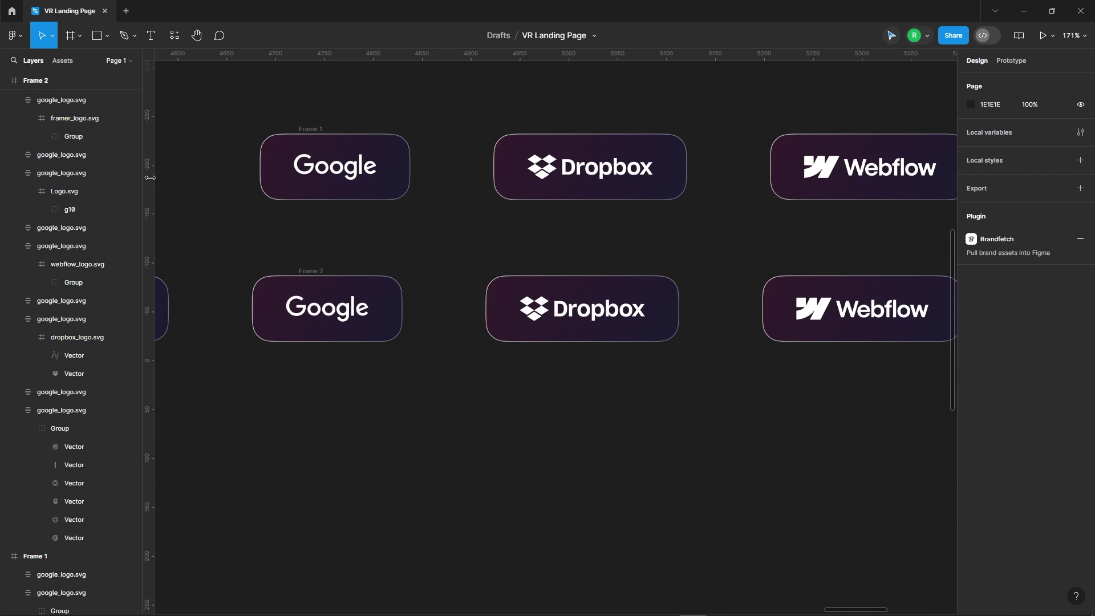
Step: Add a vertical guide and align Frame 2's second Google card with Frame 1's Google card
{"action": "left_click_drag", "start_coordinate": [148, 177], "coordinate": [263, 197]}
{"action": "scroll", "coordinate": [259, 150], "scroll_direction": "up", "scroll_amount": 5}
{"action": "scroll", "coordinate": [285, 171], "scroll_direction": "down", "scroll_amount": 3}
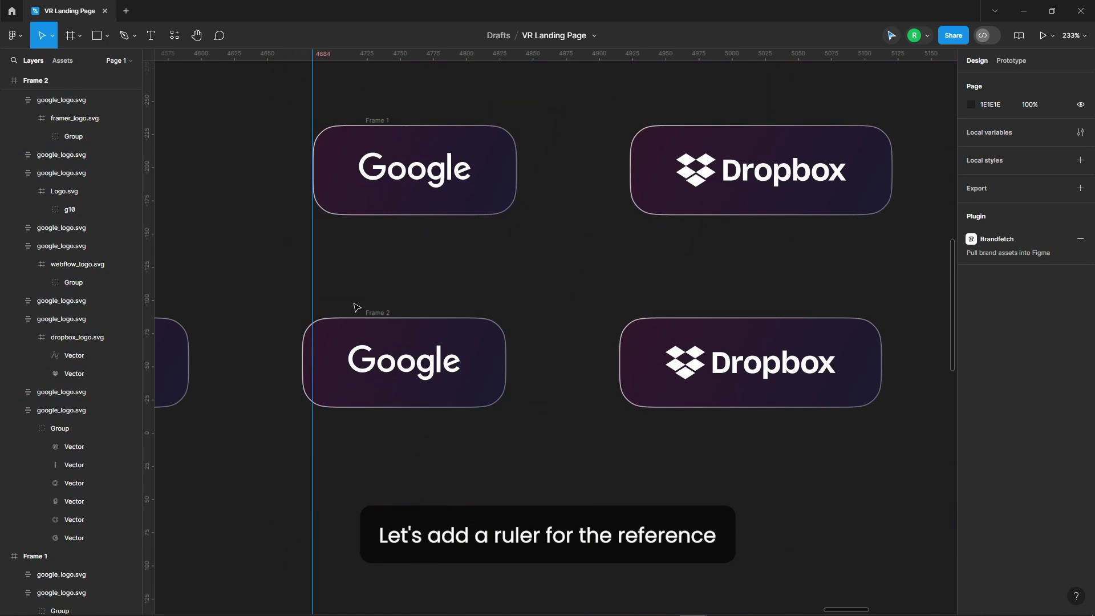
{"action": "left_click", "coordinate": [367, 308]}
{"action": "left_click", "coordinate": [403, 360]}
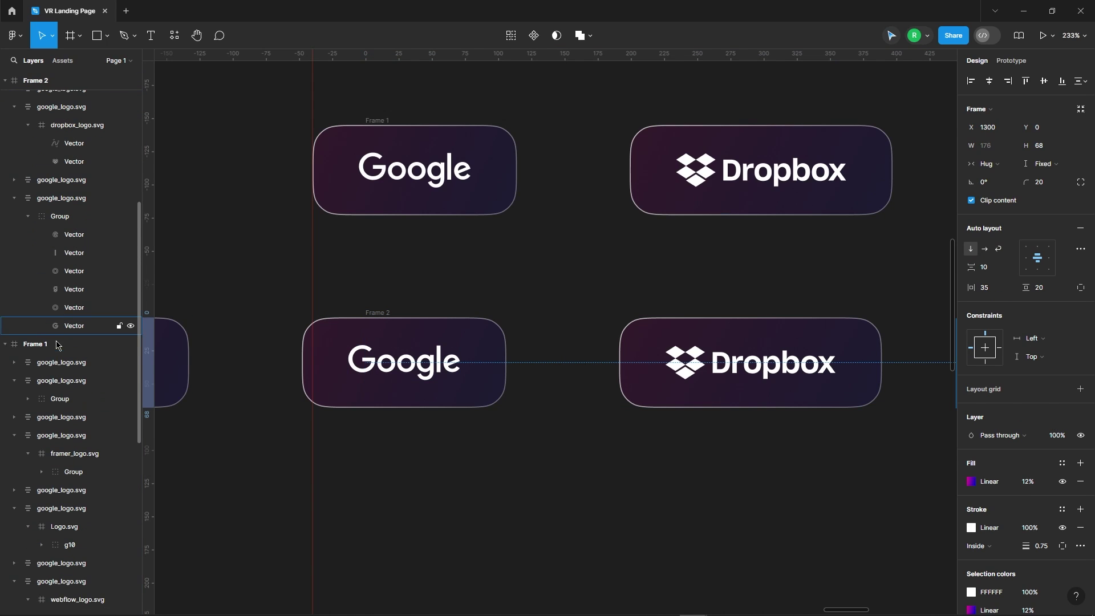
{"action": "scroll", "coordinate": [399, 293], "scroll_direction": "down", "scroll_amount": 2}
{"action": "left_click", "coordinate": [35, 81]}
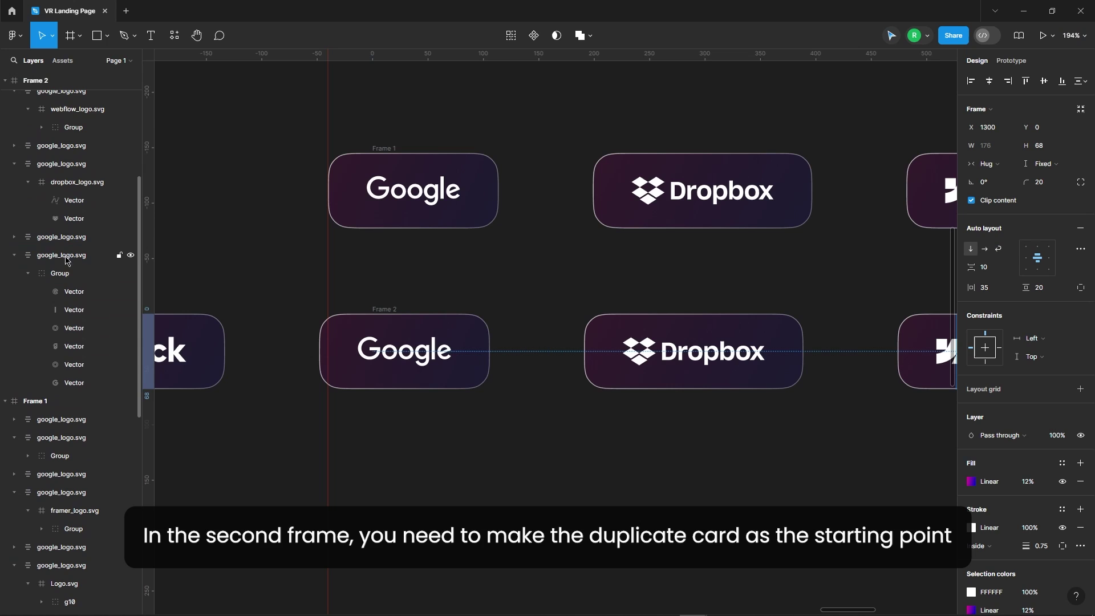
{"action": "key", "text": "Return"}
{"action": "scroll", "coordinate": [434, 322], "scroll_direction": "down", "scroll_amount": 2}
{"action": "scroll", "coordinate": [393, 320], "scroll_direction": "up", "scroll_amount": 5}
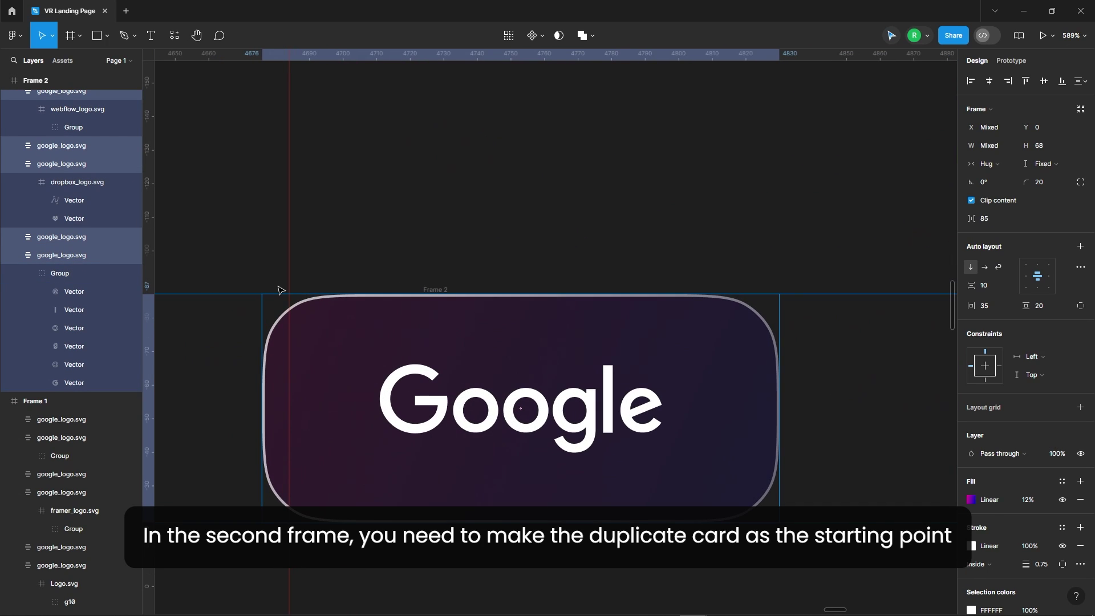
{"action": "scroll", "coordinate": [279, 289], "scroll_direction": "down", "scroll_amount": 1}
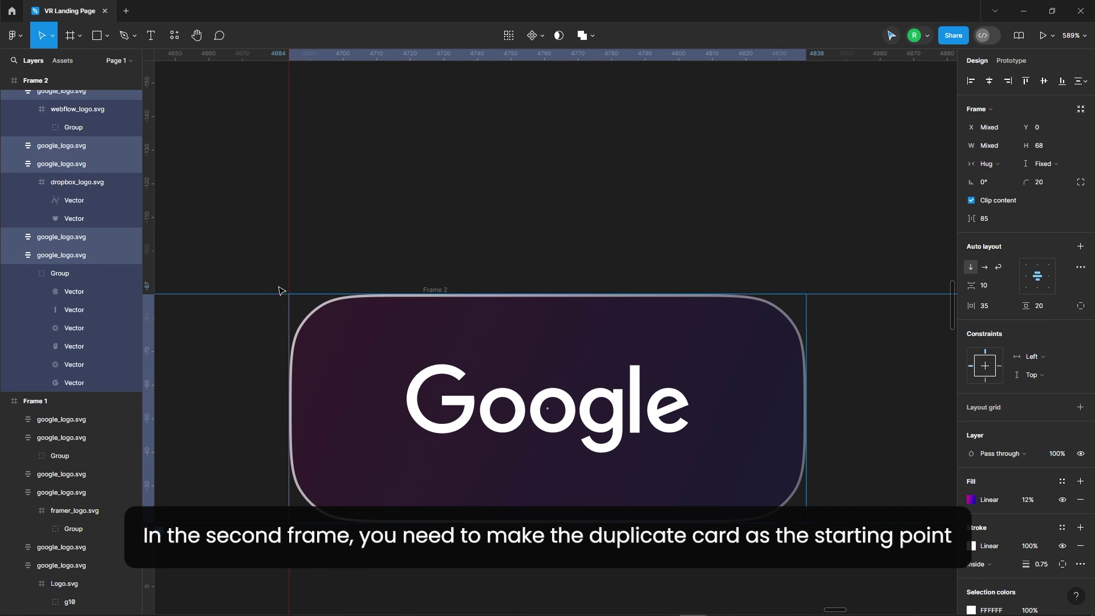
{"action": "scroll", "coordinate": [341, 337], "scroll_direction": "down", "scroll_amount": 5}
Step: Select Frame 1 and Frame 2 together
{"action": "left_click", "coordinate": [307, 263]}
{"action": "left_click", "coordinate": [342, 292]}
{"action": "left_click", "coordinate": [343, 155], "text": "shift"}
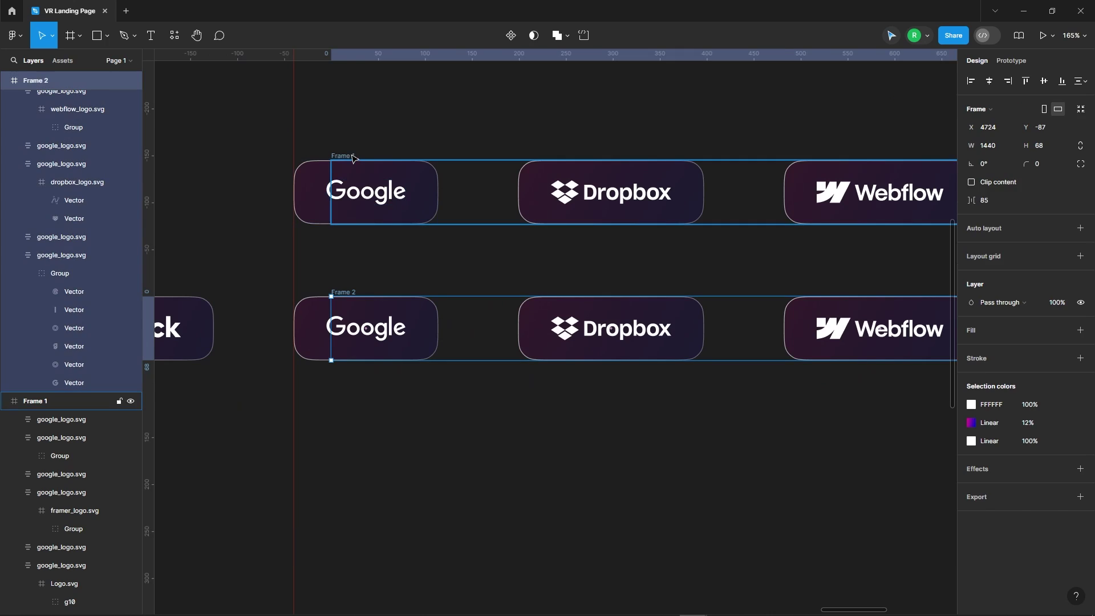
{"action": "scroll", "coordinate": [399, 365], "scroll_direction": "down", "scroll_amount": 5}
{"action": "left_click", "coordinate": [780, 430]}
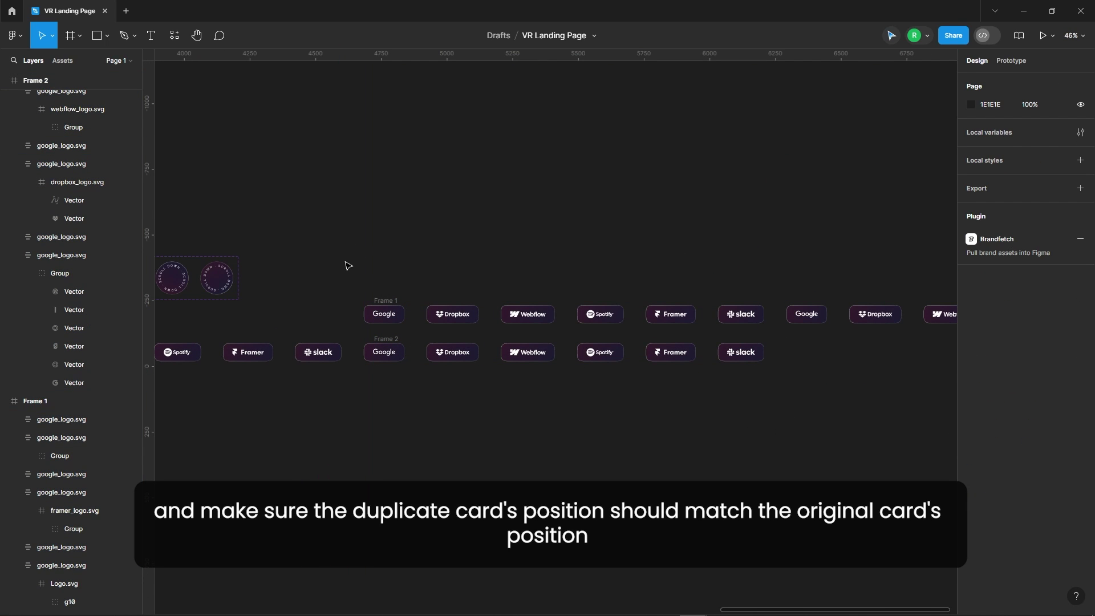
{"action": "left_click", "coordinate": [385, 300]}
{"action": "left_click", "coordinate": [385, 338], "text": "shift"}
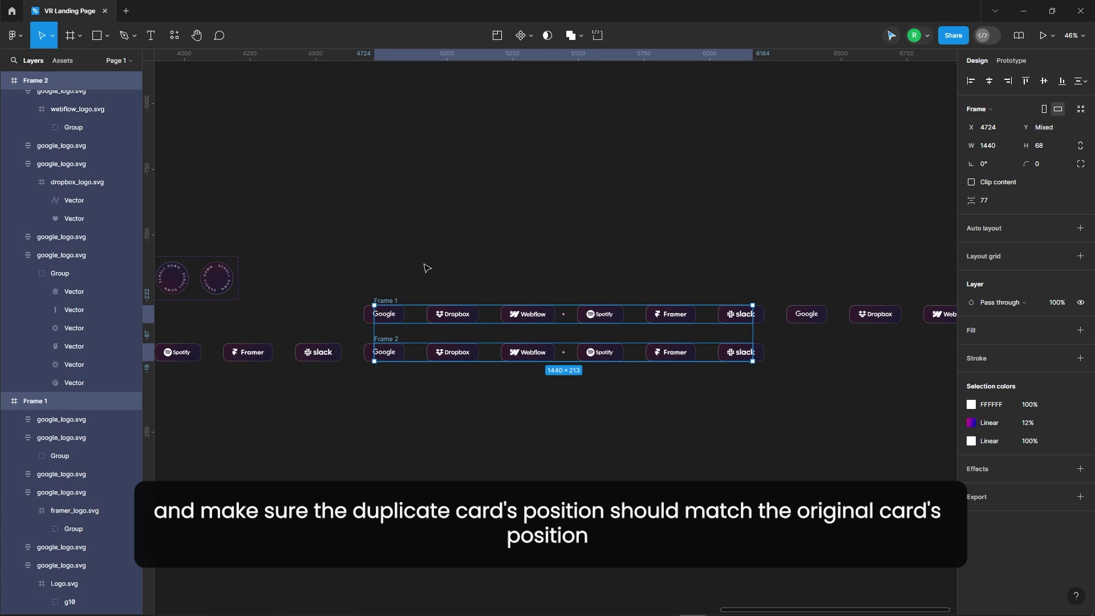
Step: Combine both logo rows as variants of Component 2, then inspect its Frame 1 and Frame 2 variants
{"action": "left_click", "coordinate": [530, 35]}
{"action": "left_click", "coordinate": [519, 92]}
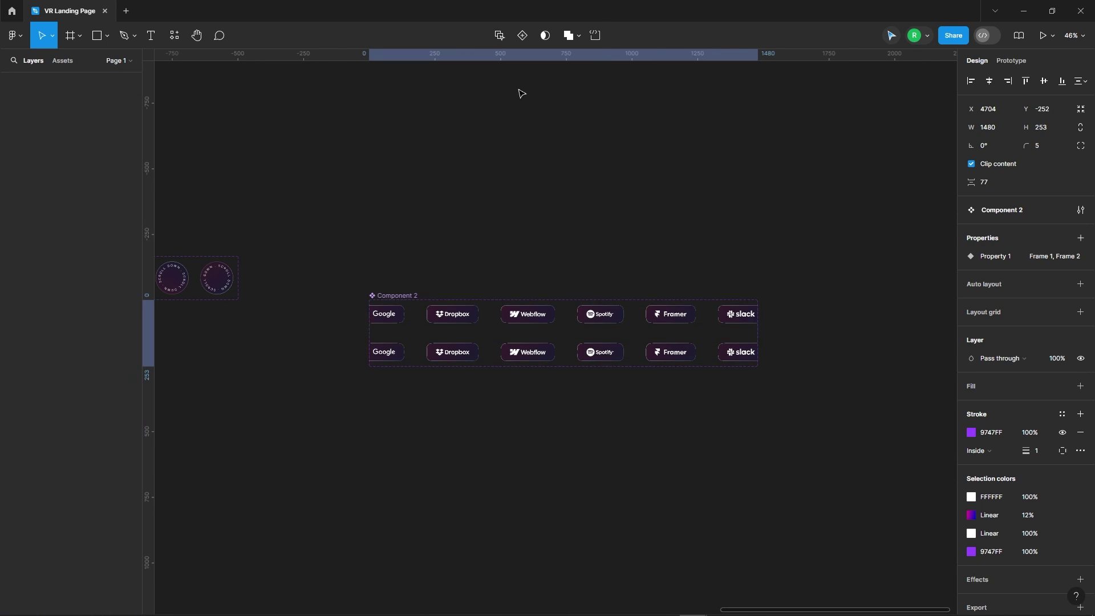
{"action": "left_click", "coordinate": [533, 321]}
{"action": "left_click", "coordinate": [519, 385]}
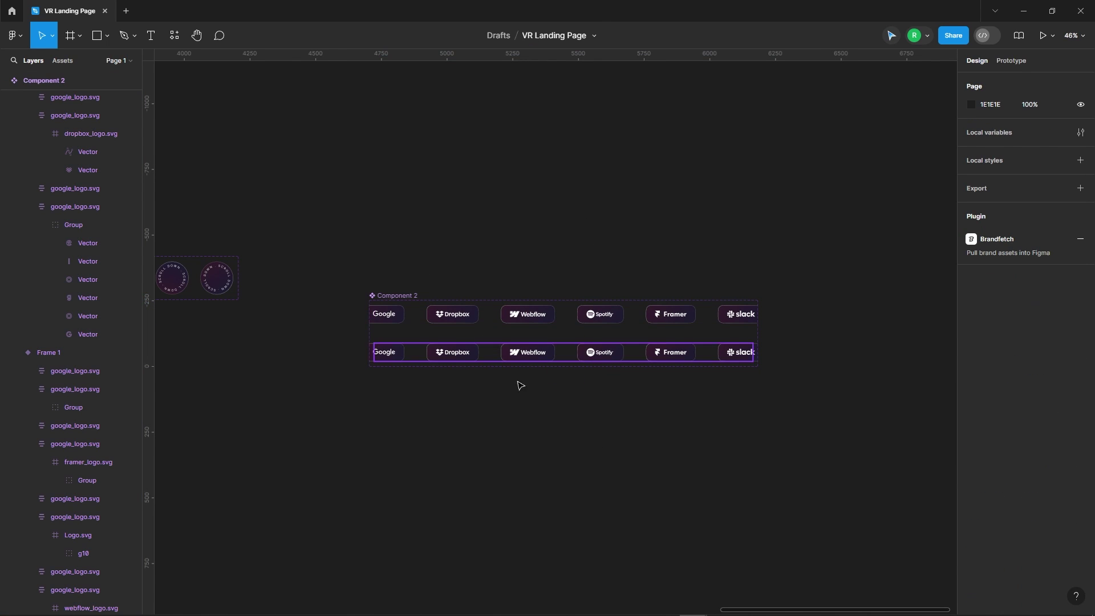
{"action": "left_click", "coordinate": [465, 350]}
{"action": "left_click", "coordinate": [501, 481]}
{"action": "scroll", "coordinate": [449, 313], "scroll_direction": "up", "scroll_amount": 2}
{"action": "left_click", "coordinate": [551, 327]}
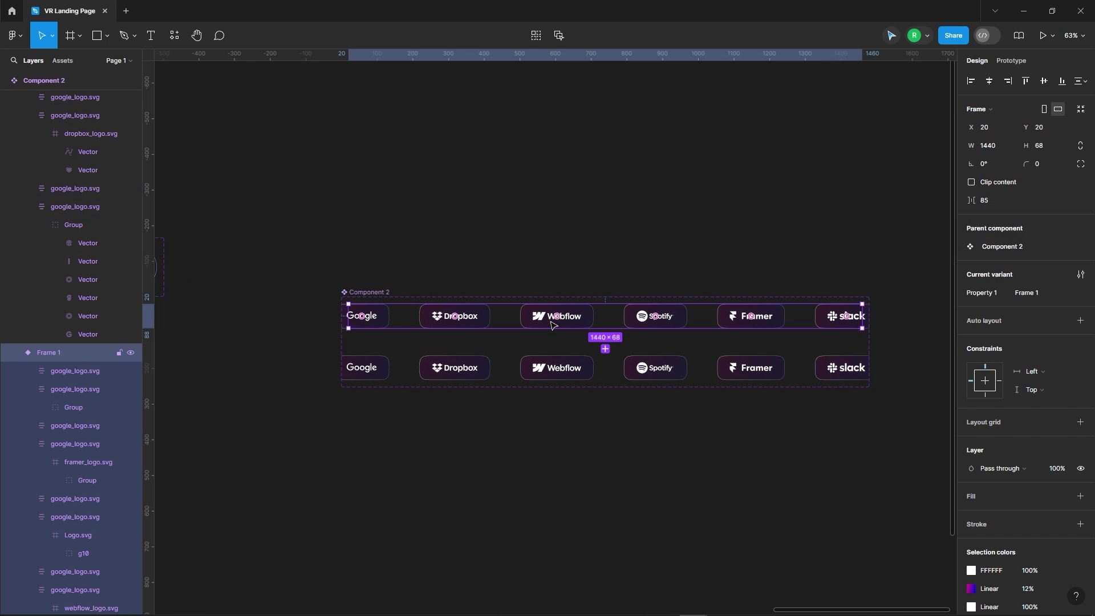
{"action": "left_click", "coordinate": [769, 376]}
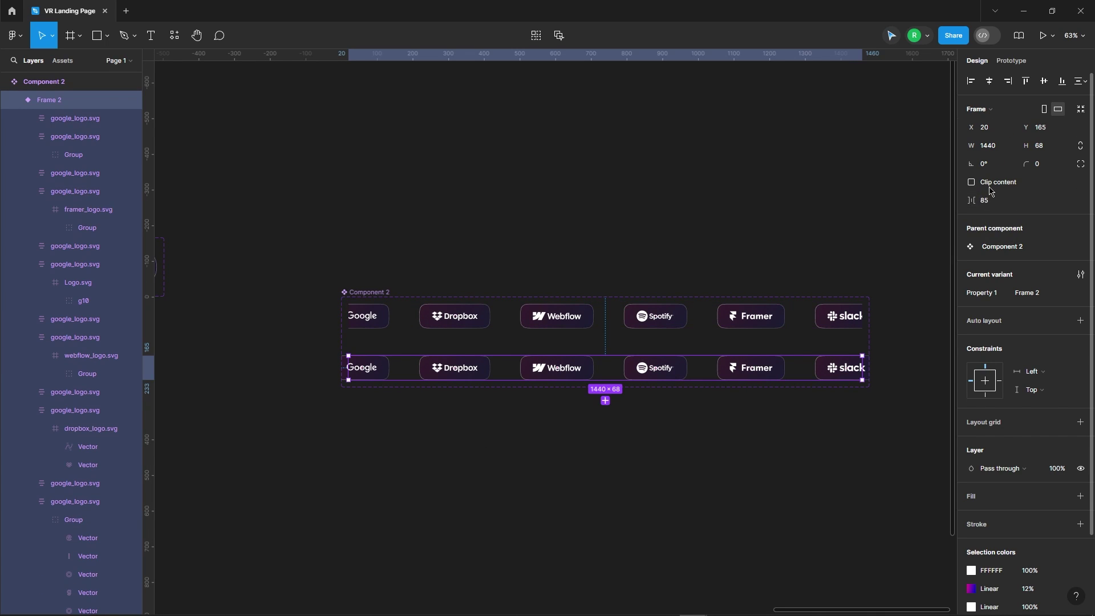
{"action": "left_click", "coordinate": [816, 163]}
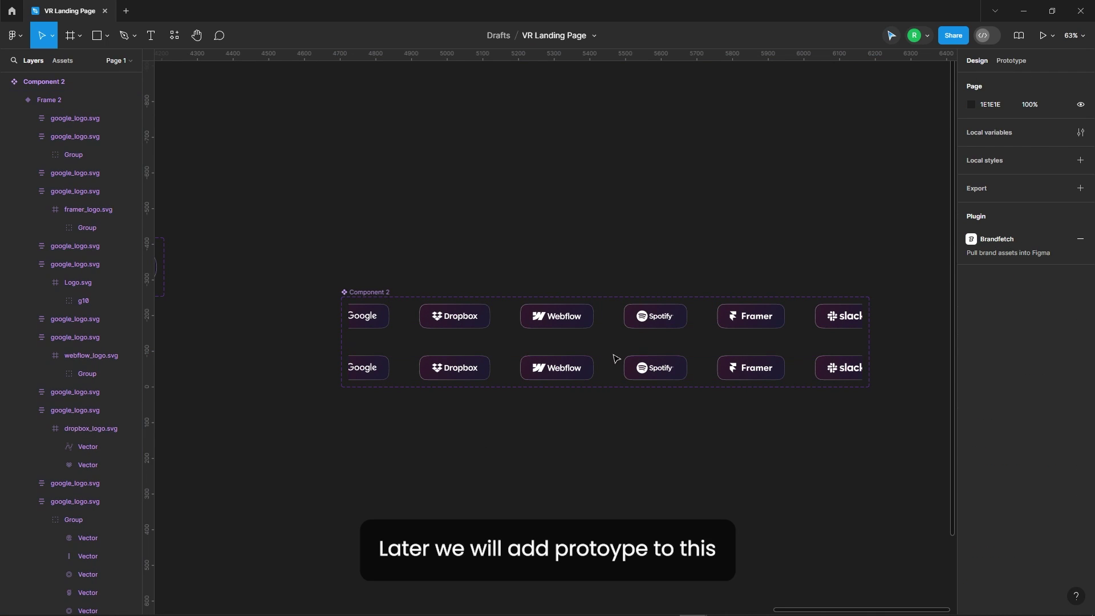
Step: Review Component 1 and Component 2 among the local components in Assets
{"action": "left_click", "coordinate": [66, 62]}
{"action": "scroll", "coordinate": [467, 163], "scroll_direction": "down", "scroll_amount": 5}
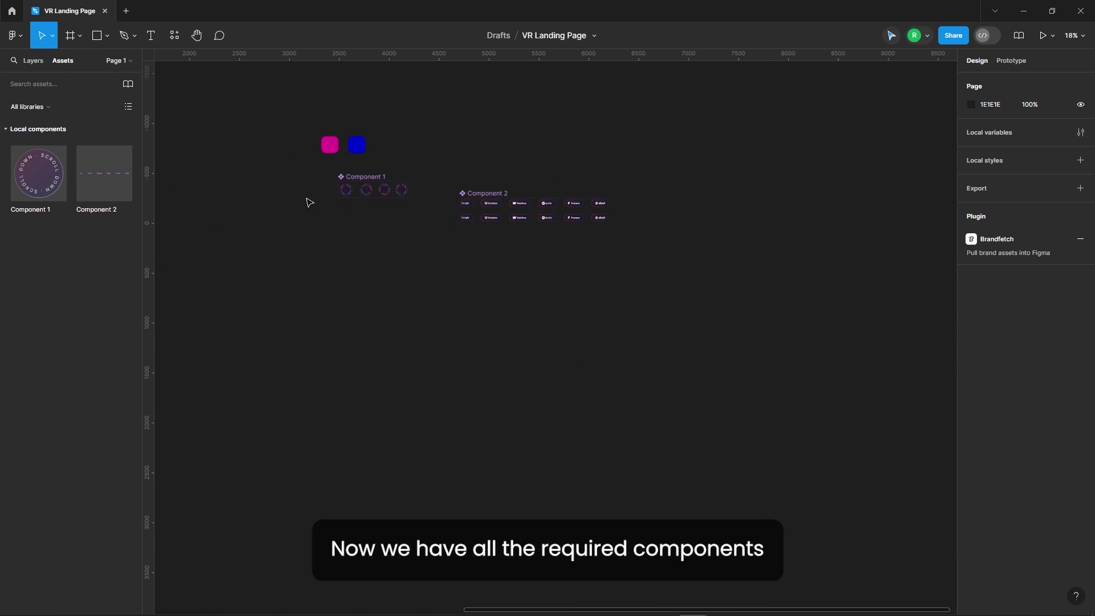
{"action": "scroll", "coordinate": [485, 248], "scroll_direction": "down", "scroll_amount": 2}
{"action": "left_click", "coordinate": [487, 241]}
{"action": "left_click", "coordinate": [628, 186]}
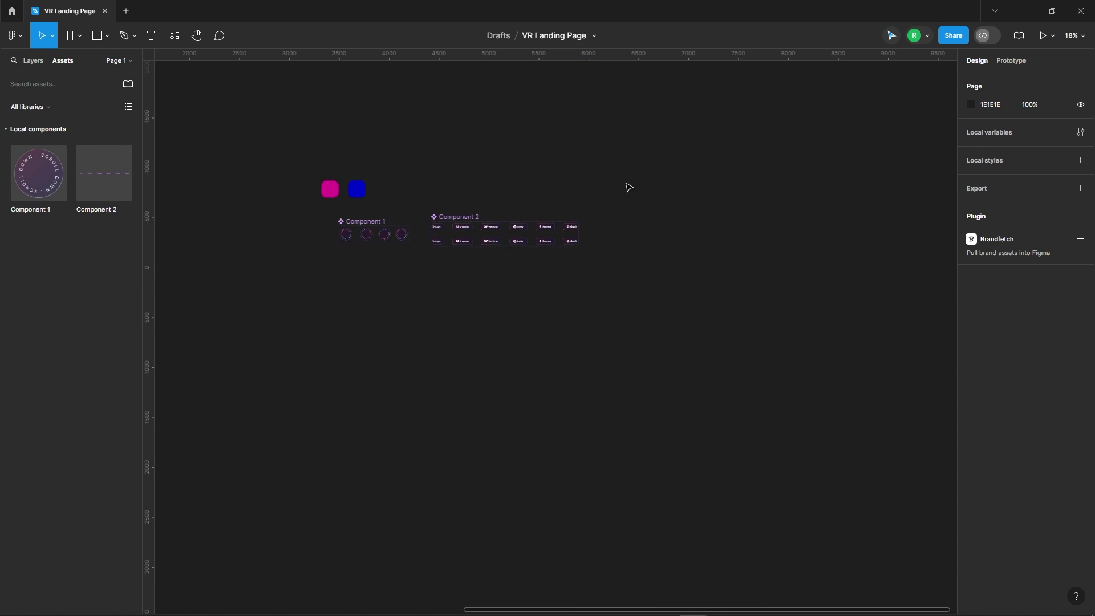
{"action": "scroll", "coordinate": [628, 186], "scroll_direction": "down", "scroll_amount": 4}
{"action": "left_click_drag", "start_coordinate": [506, 223], "coordinate": [643, 250]}
{"action": "scroll", "coordinate": [570, 226], "scroll_direction": "up", "scroll_amount": 4}
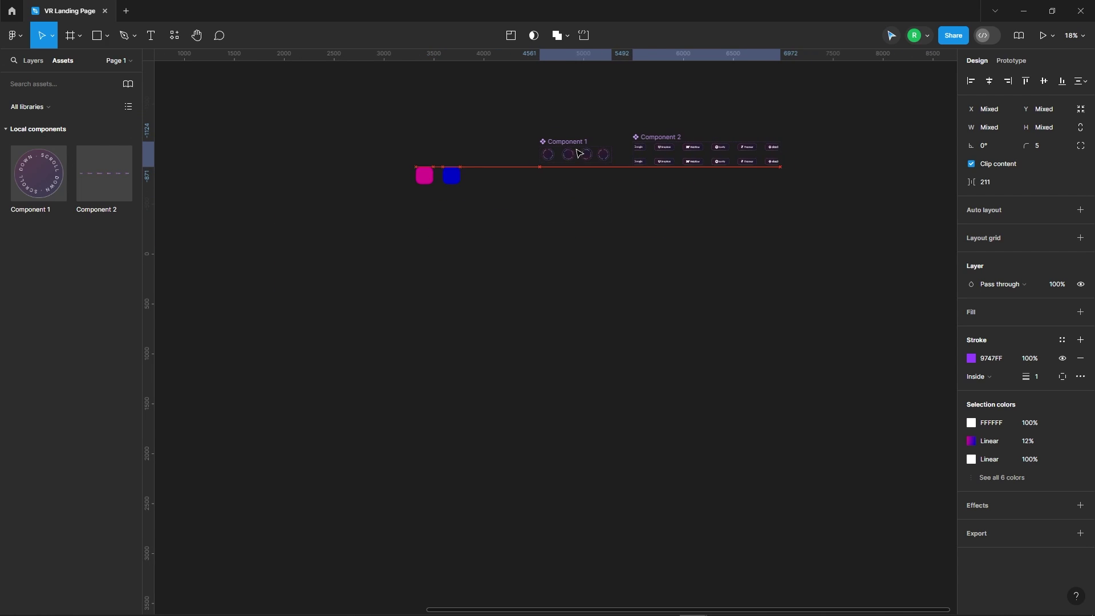
Step: Create a 1440×1024 Desktop - 1 frame and place the neon city image inside it
{"action": "left_click", "coordinate": [33, 60]}
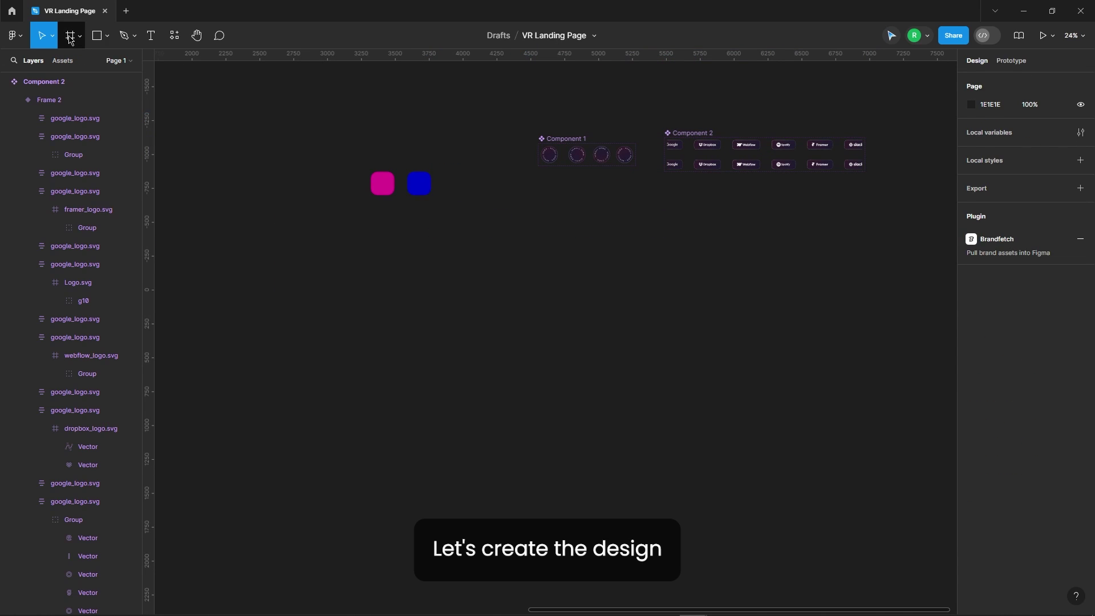
{"action": "left_click", "coordinate": [70, 36]}
{"action": "left_click", "coordinate": [1003, 211]}
{"action": "scroll", "coordinate": [473, 342], "scroll_direction": "up", "scroll_amount": 2}
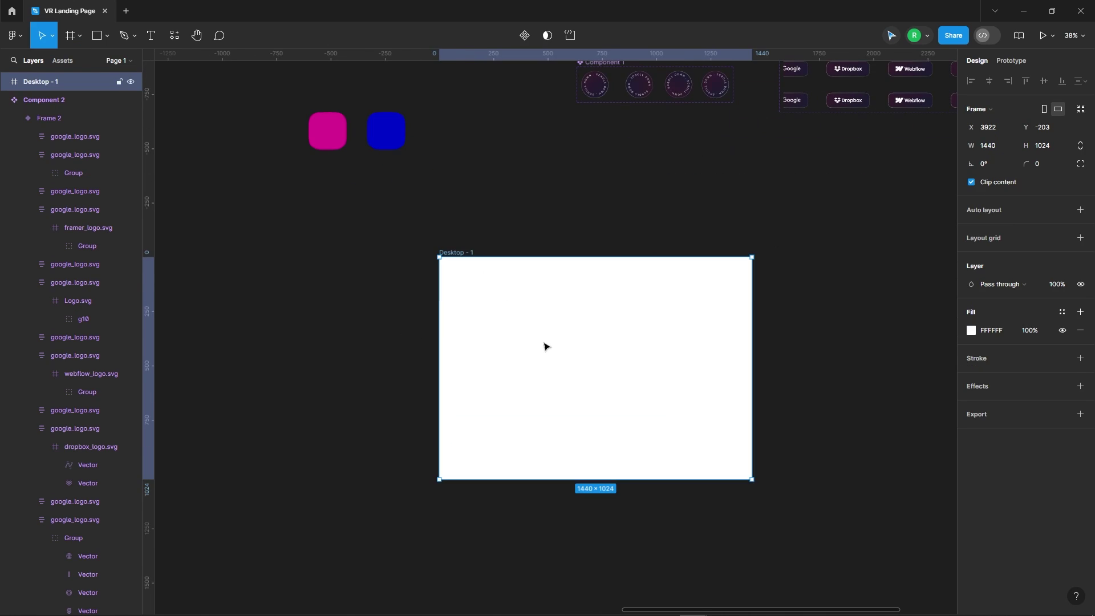
{"action": "scroll", "coordinate": [685, 308], "scroll_direction": "down", "scroll_amount": 1}
{"action": "left_click", "coordinate": [758, 262]}
{"action": "scroll", "coordinate": [758, 261], "scroll_direction": "down", "scroll_amount": 5}
{"action": "left_click_drag", "start_coordinate": [322, 289], "coordinate": [738, 290]}
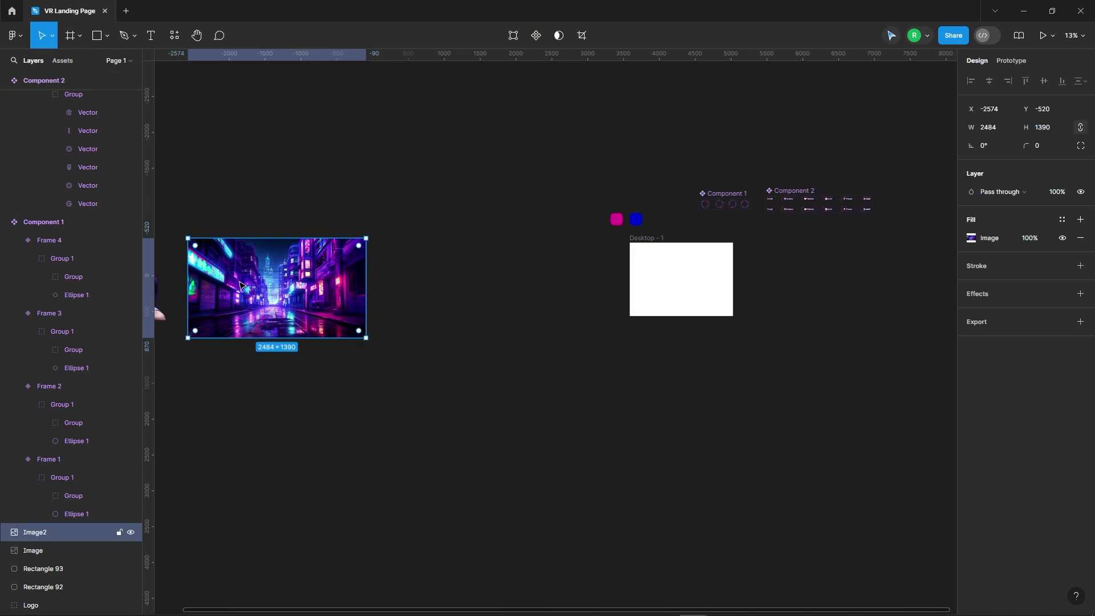
{"action": "scroll", "coordinate": [738, 289], "scroll_direction": "up", "scroll_amount": 3}
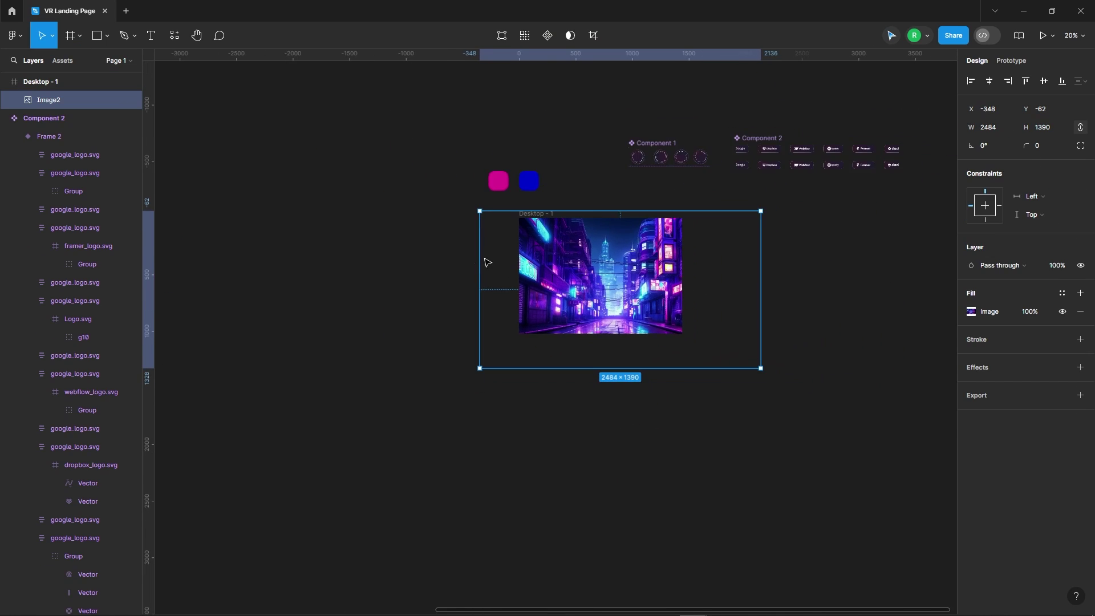
{"action": "scroll", "coordinate": [684, 291], "scroll_direction": "up", "scroll_amount": 1}
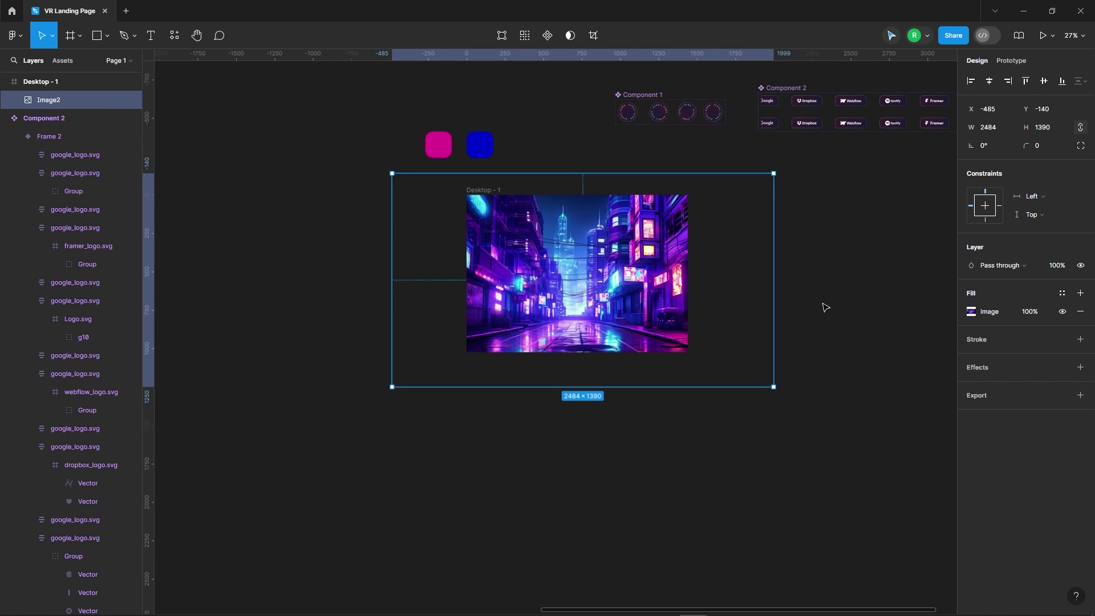
Step: Give the city image a Layer blur of 176.8
{"action": "left_click", "coordinate": [990, 367]}
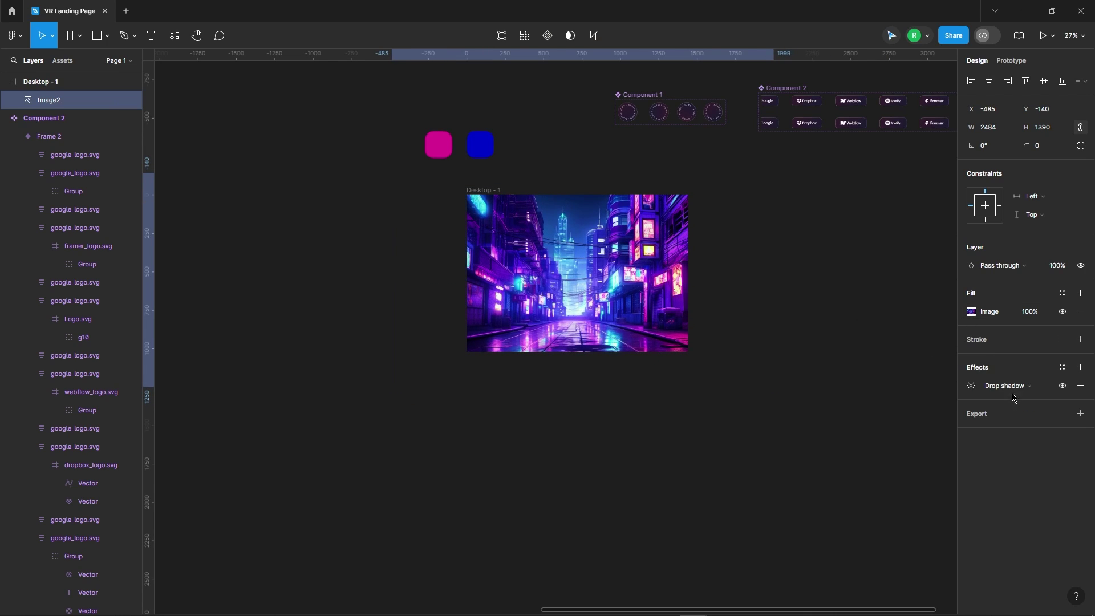
{"action": "left_click", "coordinate": [1003, 385]}
{"action": "left_click", "coordinate": [971, 385]}
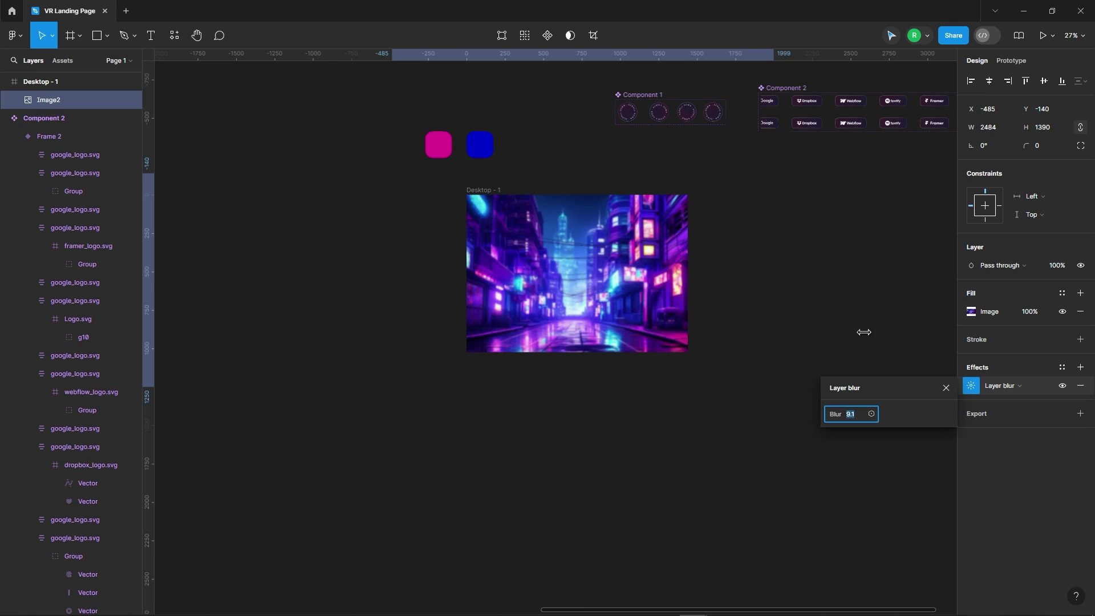
{"action": "left_click_drag", "start_coordinate": [863, 332], "coordinate": [455, 320]}
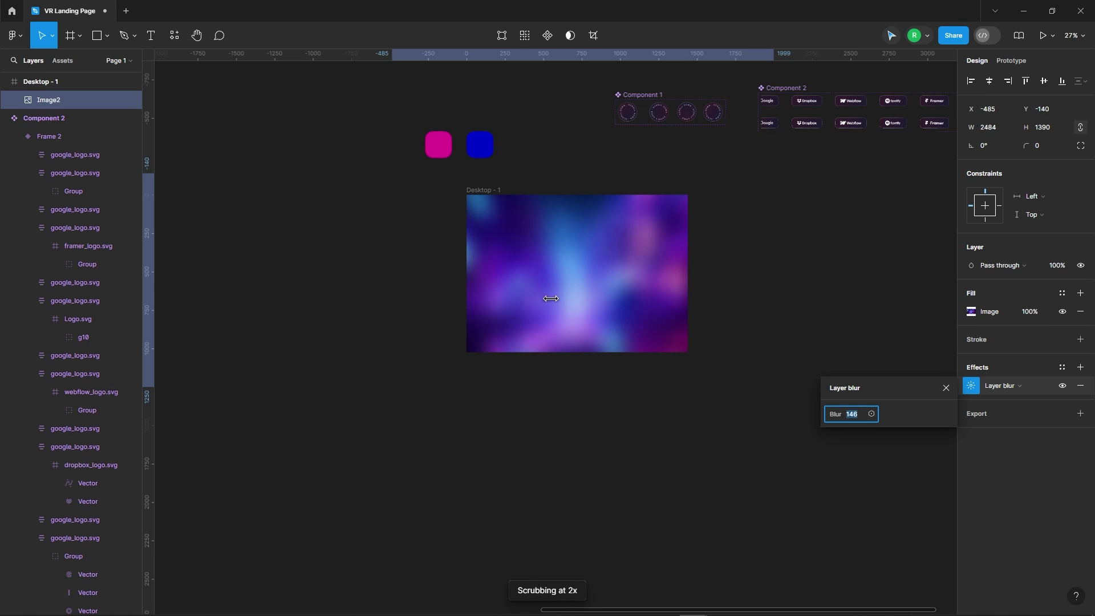
{"action": "left_click_drag", "start_coordinate": [726, 275], "coordinate": [704, 401]}
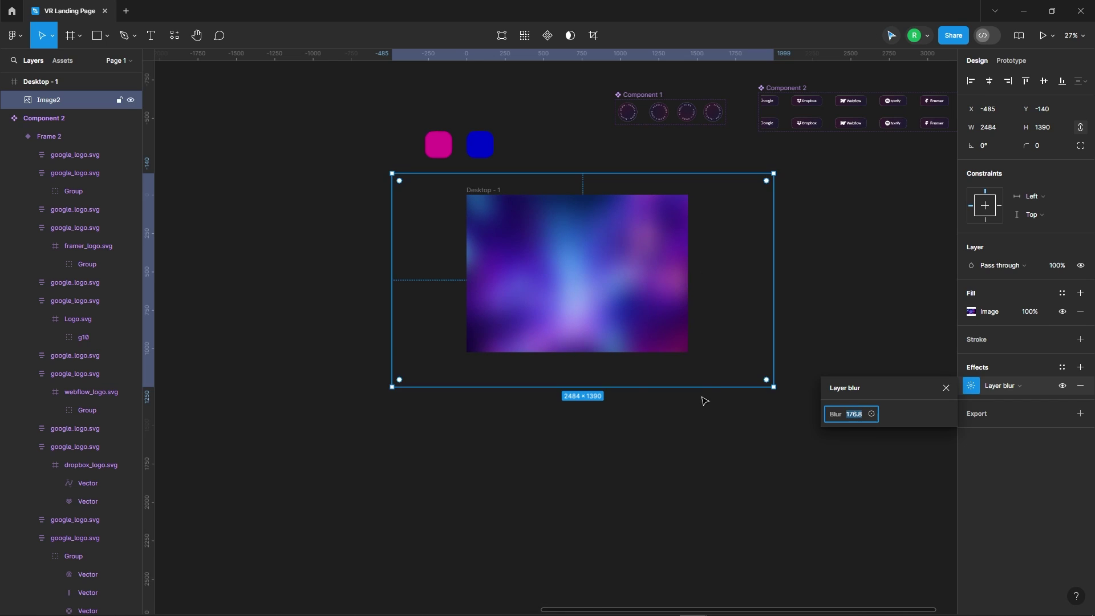
Step: Flip the blurred image horizontally and reposition it to cover the frame
{"action": "left_click_drag", "start_coordinate": [606, 314], "coordinate": [627, 318]}
{"action": "right_click", "coordinate": [603, 275]}
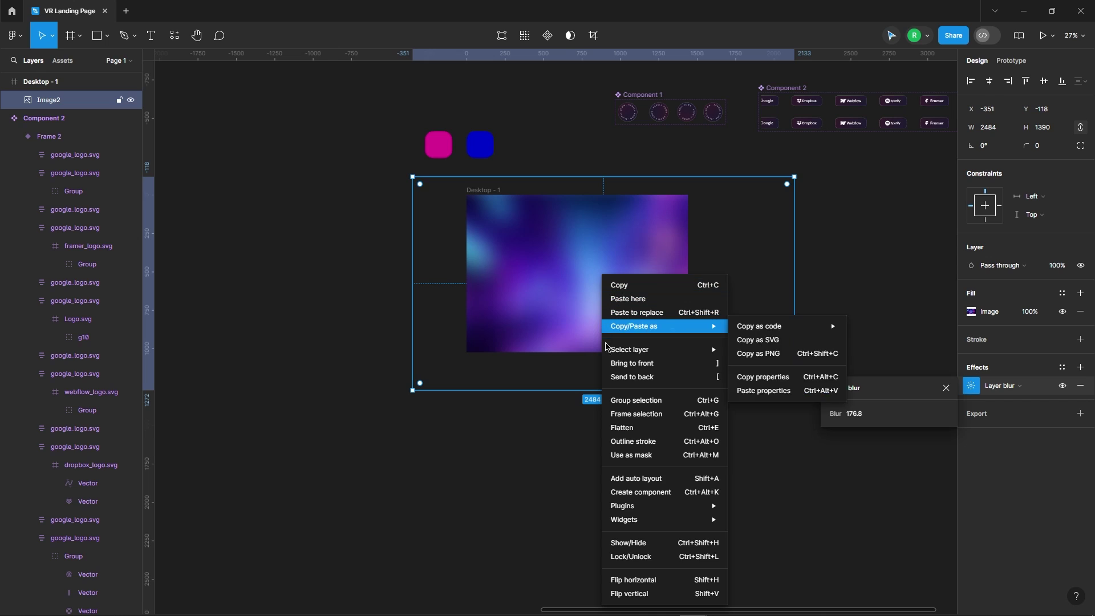
{"action": "left_click", "coordinate": [611, 579]}
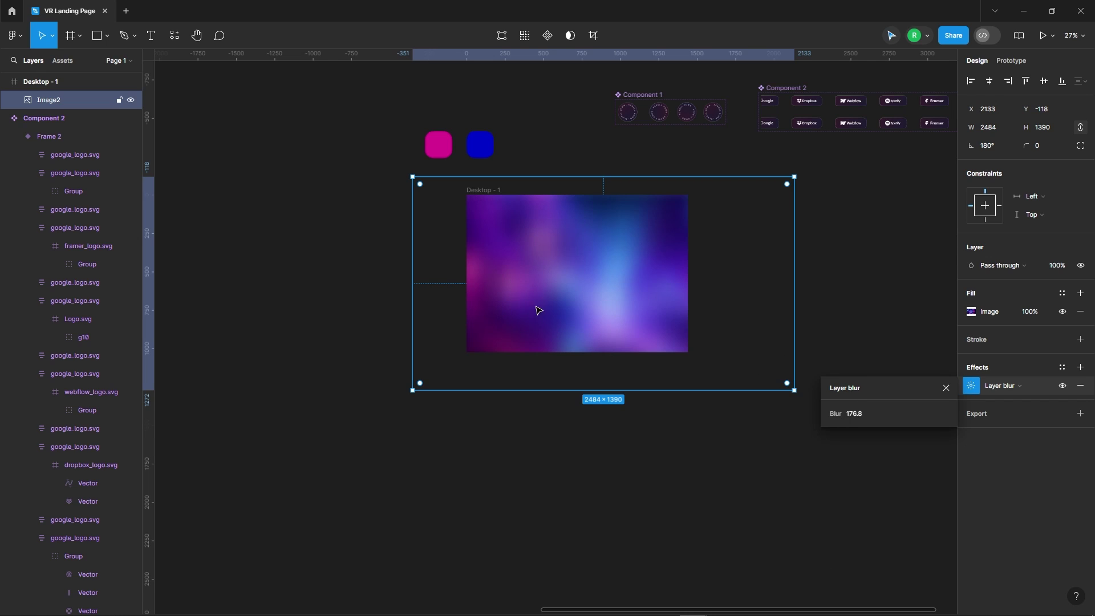
{"action": "left_click_drag", "start_coordinate": [538, 306], "coordinate": [572, 291]}
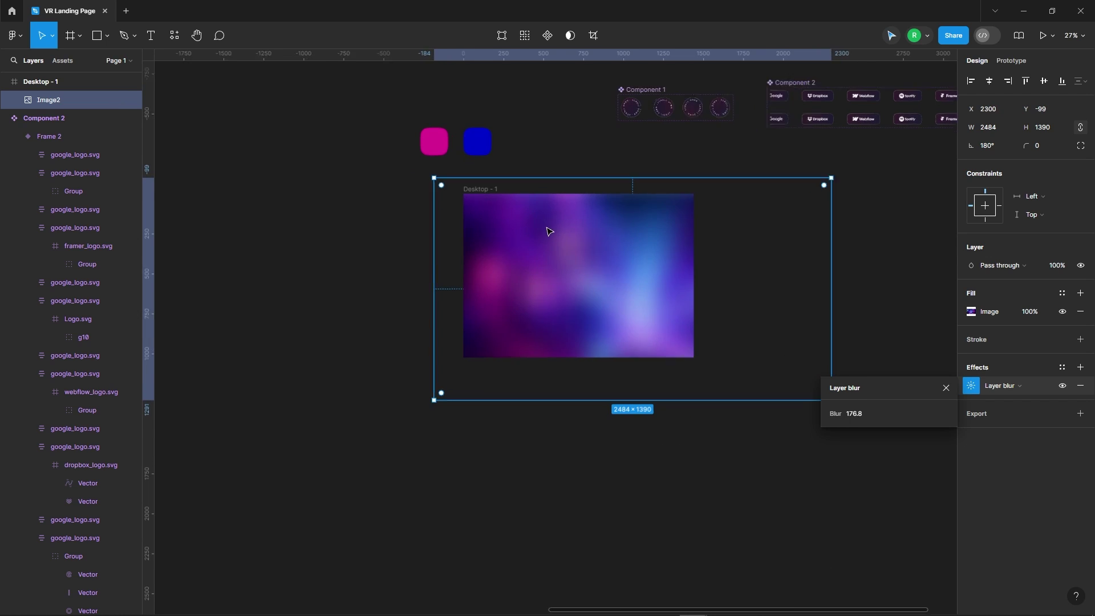
{"action": "scroll", "coordinate": [547, 231], "scroll_direction": "up", "scroll_amount": 3}
{"action": "mouse_move", "coordinate": [542, 326]}
{"action": "left_mouse_down"}
{"action": "mouse_move", "coordinate": [523, 329]}
{"action": "mouse_move", "coordinate": [604, 348]}
{"action": "mouse_move", "coordinate": [578, 340]}
{"action": "left_mouse_up"}
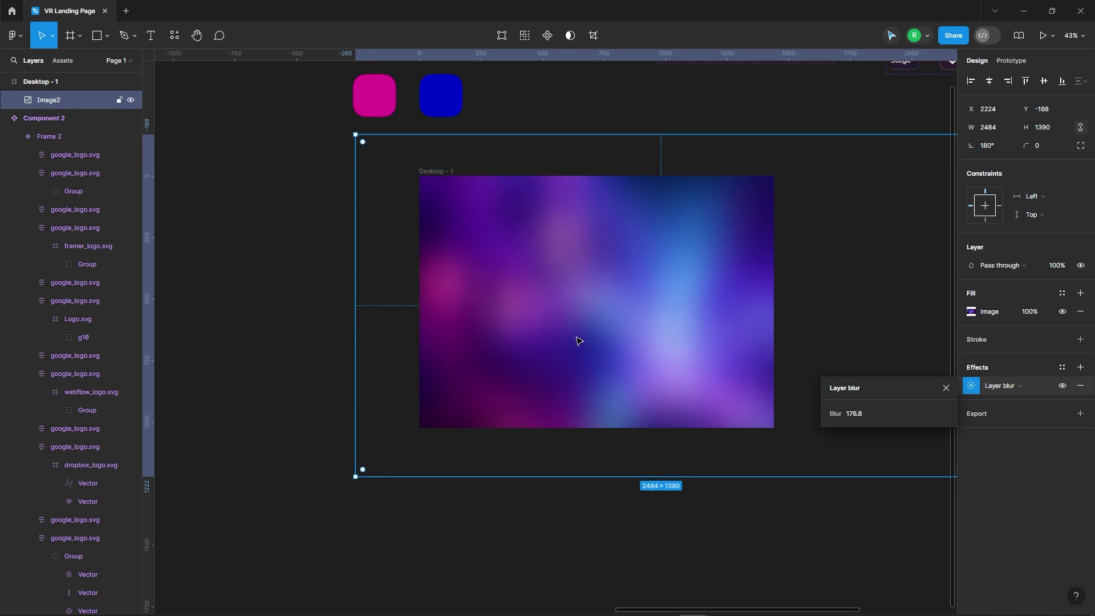
{"action": "left_click", "coordinate": [944, 390]}
{"action": "scroll", "coordinate": [313, 281], "scroll_direction": "down", "scroll_amount": 2}
Step: Duplicate the blurred image and set the copy to Overlay blend at 75% opacity
{"action": "left_click", "coordinate": [303, 311]}
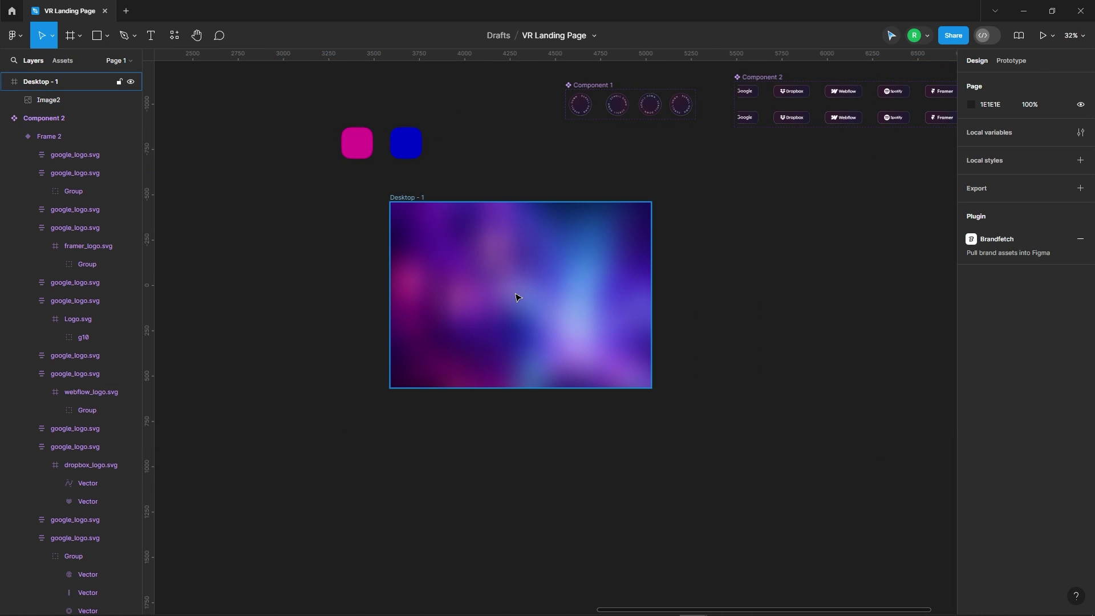
{"action": "left_click", "coordinate": [497, 250]}
{"action": "right_click", "coordinate": [483, 260]}
{"action": "key", "text": "Escape"}
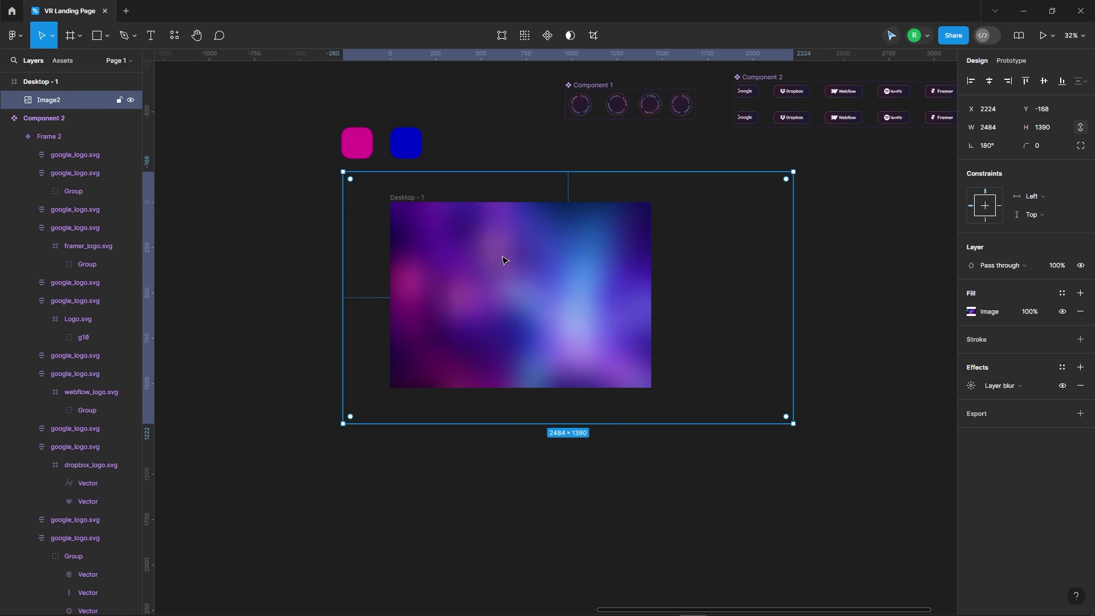
{"action": "right_click", "coordinate": [501, 260]}
{"action": "key", "text": "Escape"}
{"action": "left_click_drag", "start_coordinate": [514, 276], "coordinate": [534, 302]}
{"action": "scroll", "coordinate": [527, 297], "scroll_direction": "up", "scroll_amount": 1}
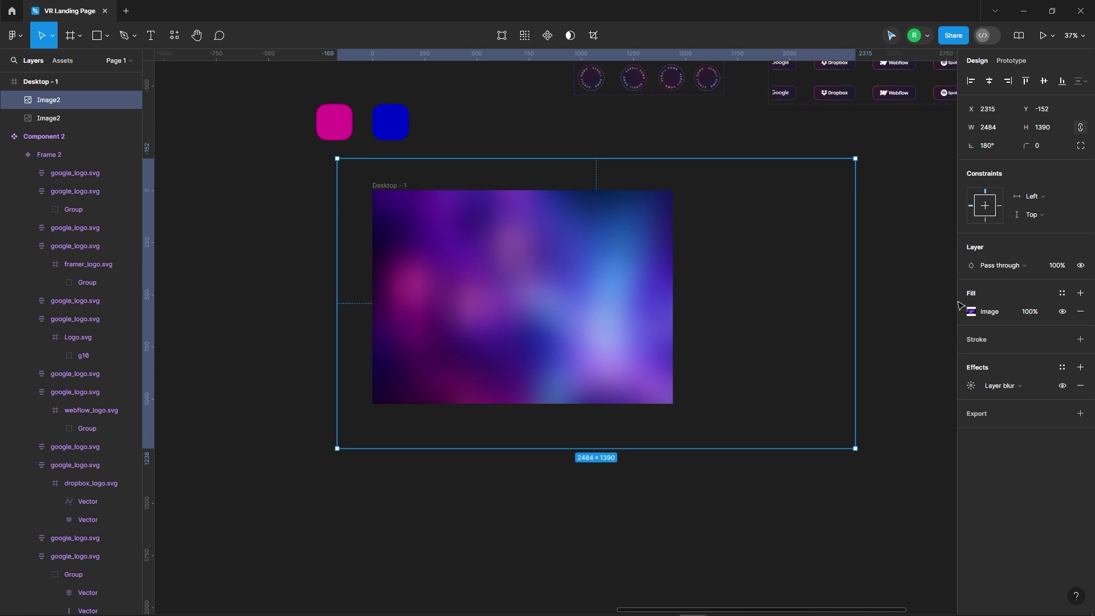
{"action": "left_click", "coordinate": [1002, 266]}
{"action": "left_click", "coordinate": [1003, 431]}
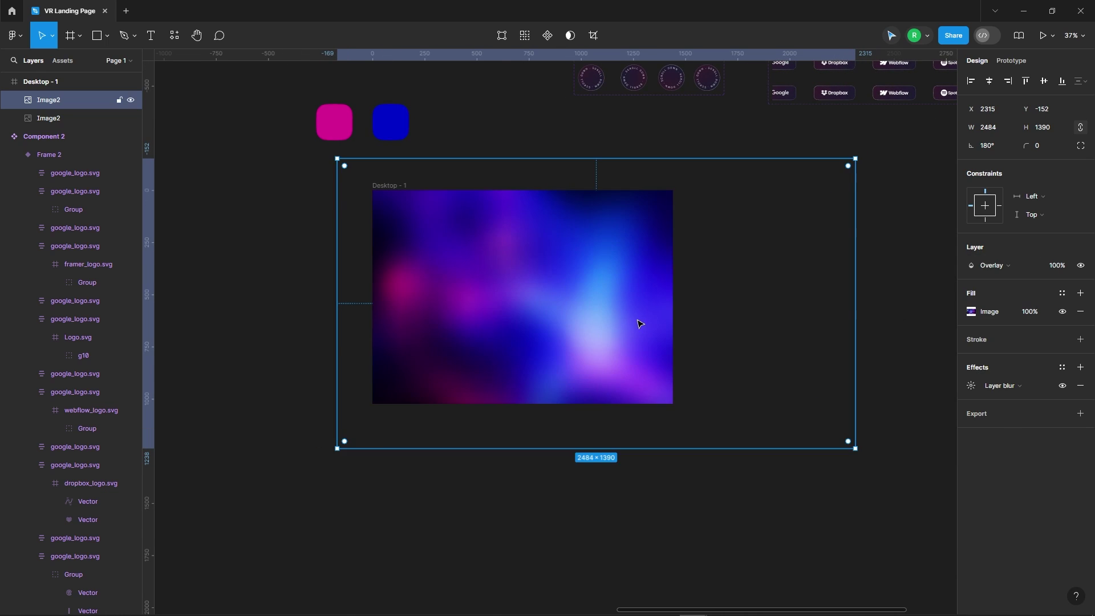
{"action": "left_click", "coordinate": [1048, 272]}
{"action": "type", "text": "75"}
{"action": "key", "text": "Return"}
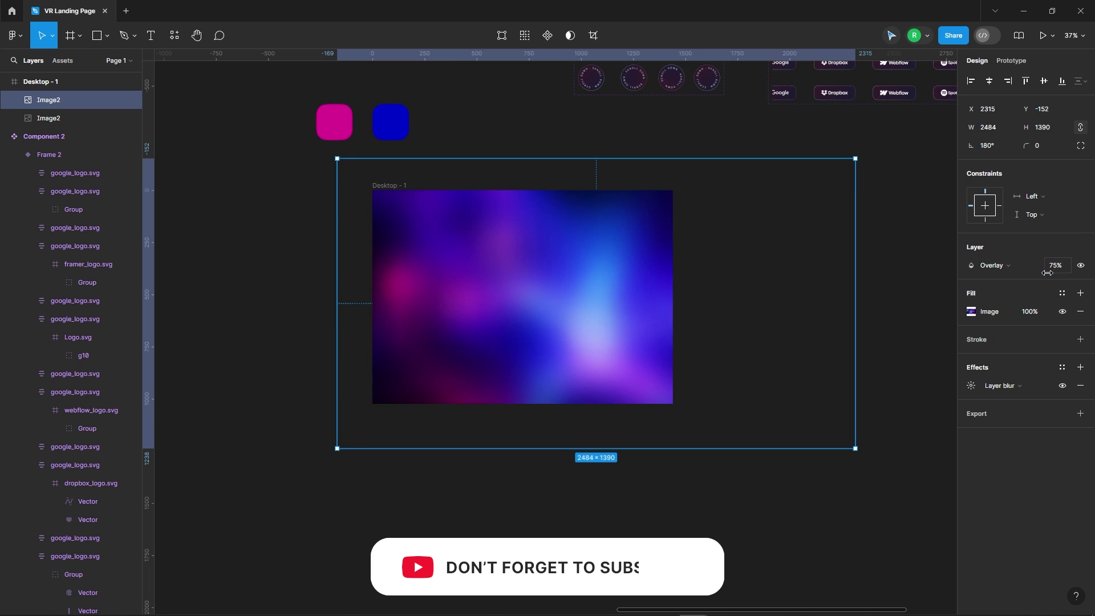
{"action": "scroll", "coordinate": [411, 330], "scroll_direction": "up", "scroll_amount": 1}
{"action": "left_click_drag", "start_coordinate": [422, 315], "coordinate": [398, 313]}
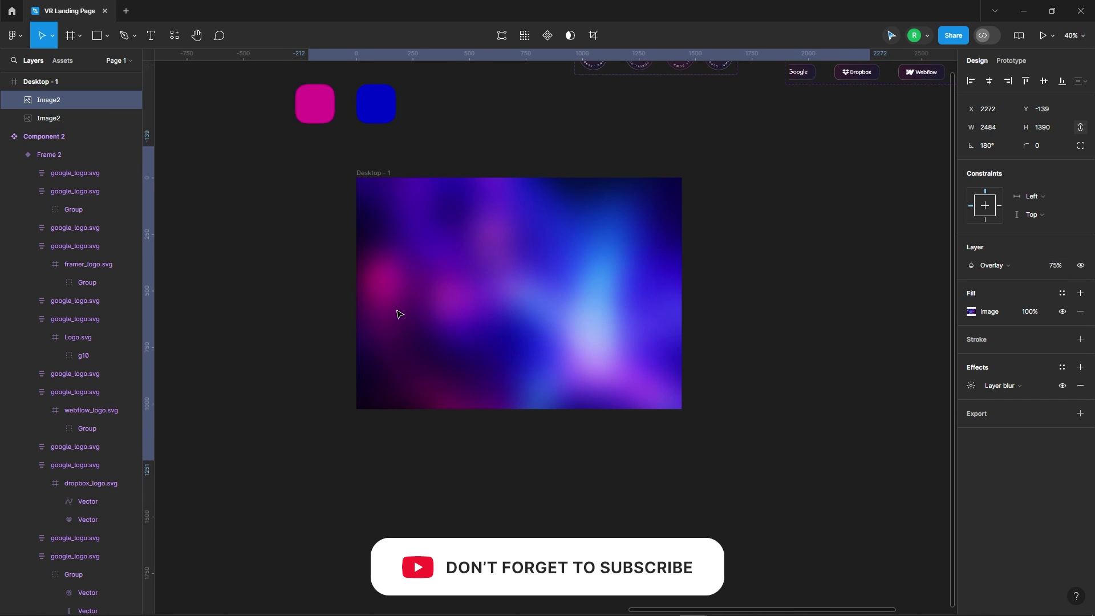
{"action": "scroll", "coordinate": [399, 314], "scroll_direction": "up", "scroll_amount": 1}
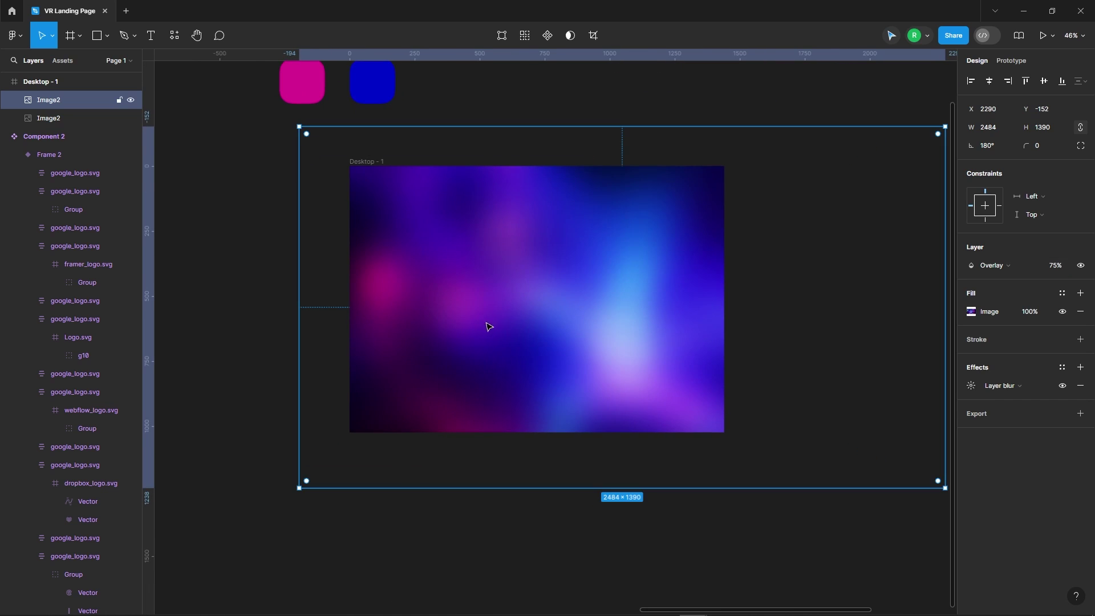
Step: Lower the background image's layer blur to 113.2
{"action": "scroll", "coordinate": [496, 321], "scroll_direction": "down", "scroll_amount": 1}
{"action": "left_click", "coordinate": [971, 385]}
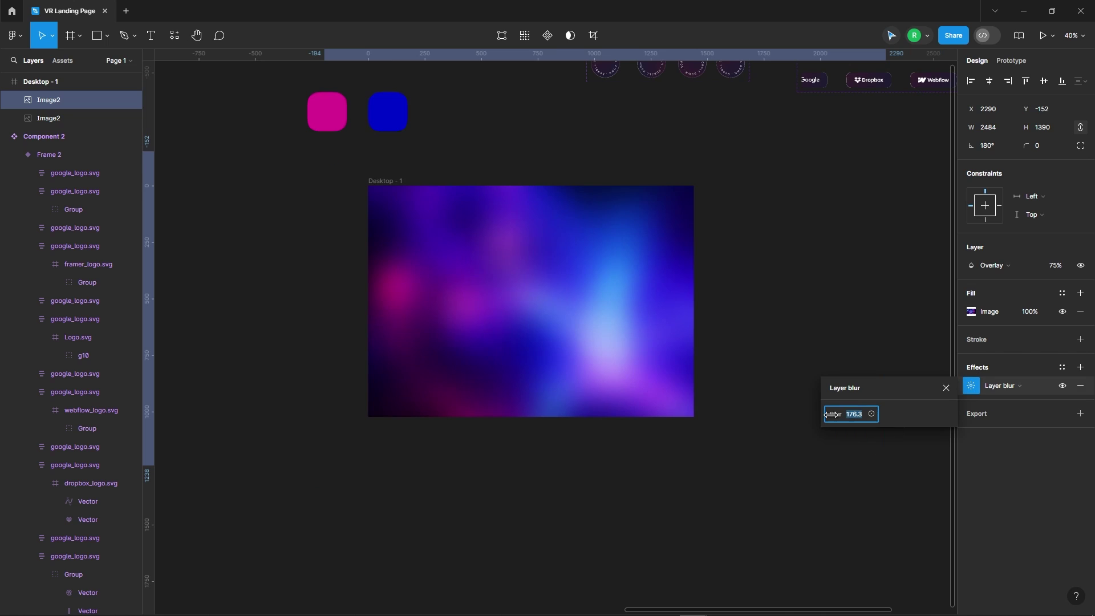
{"action": "left_click_drag", "start_coordinate": [348, 348], "coordinate": [150, 308]}
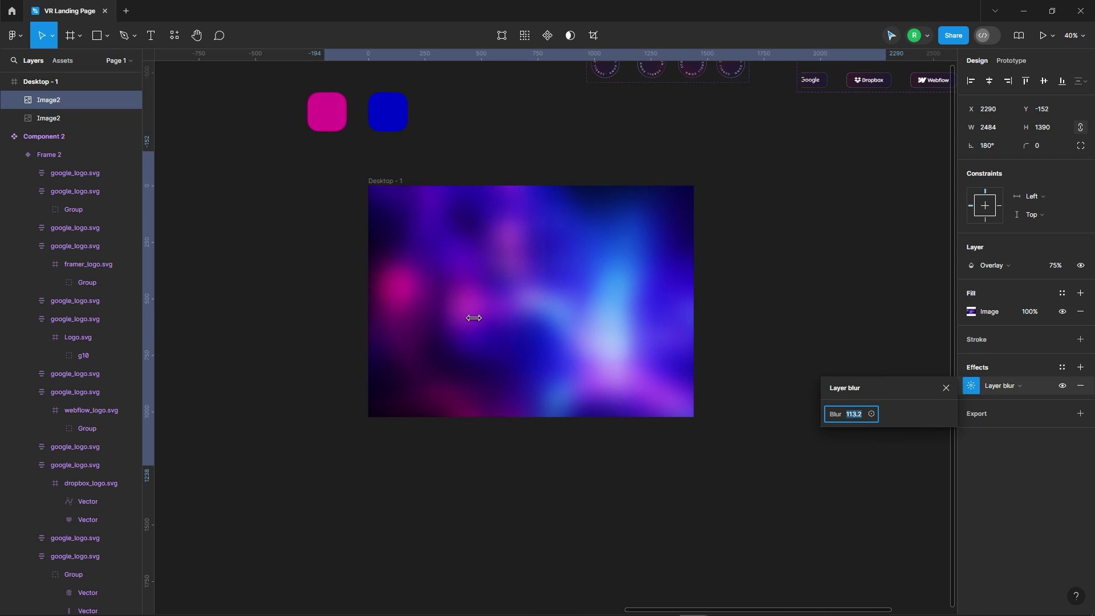
{"action": "left_click", "coordinate": [278, 219]}
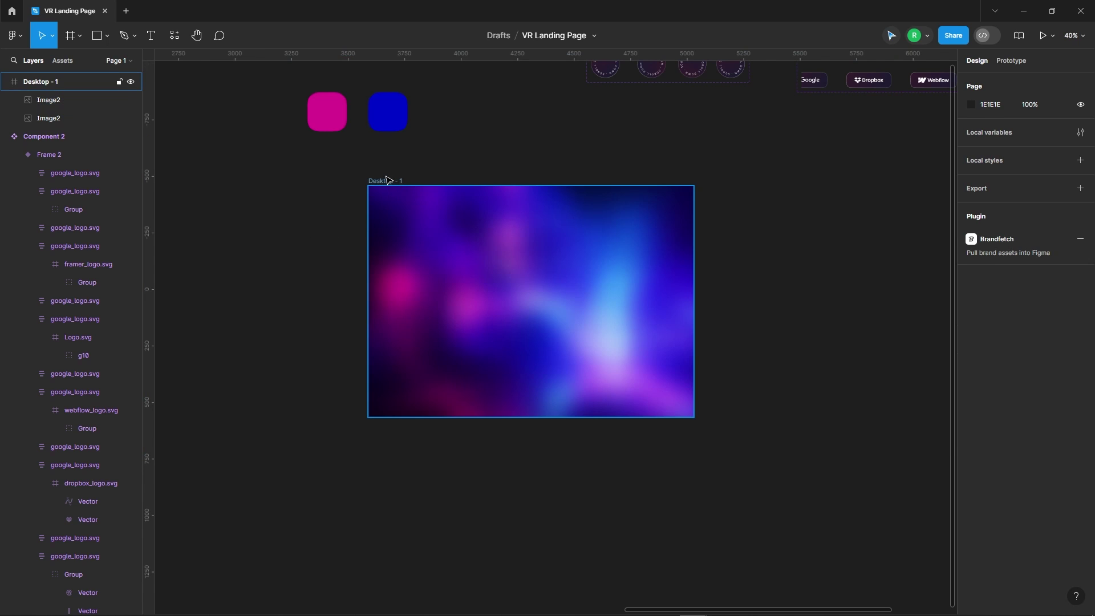
Step: Group both Image2 layers into Group 2 and lock it
{"action": "left_click_drag", "start_coordinate": [295, 244], "coordinate": [507, 294]}
{"action": "right_click", "coordinate": [495, 275]}
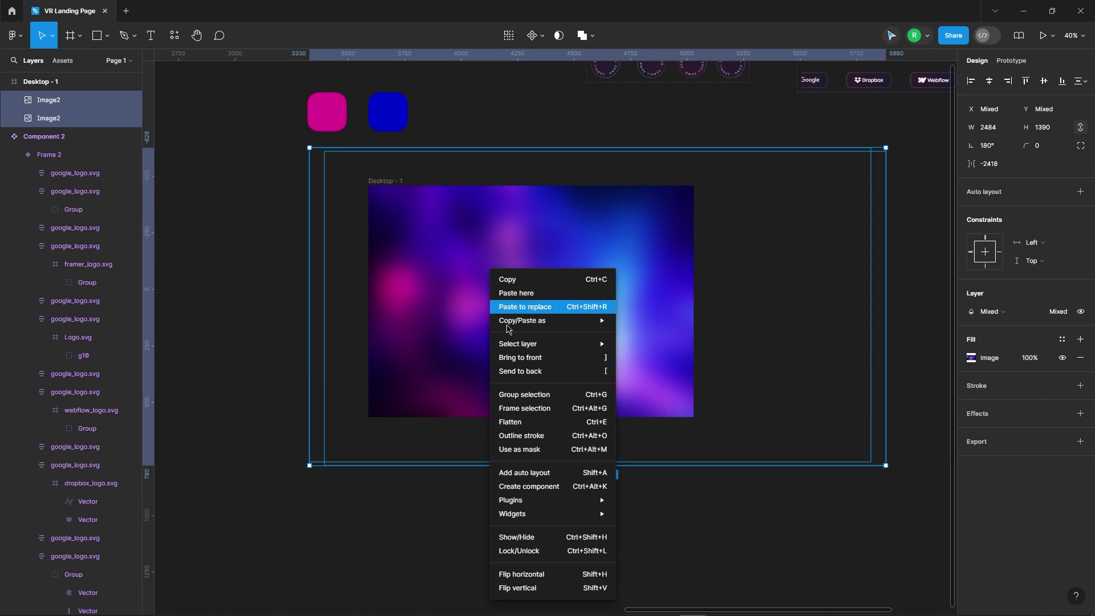
{"action": "left_click", "coordinate": [527, 391]}
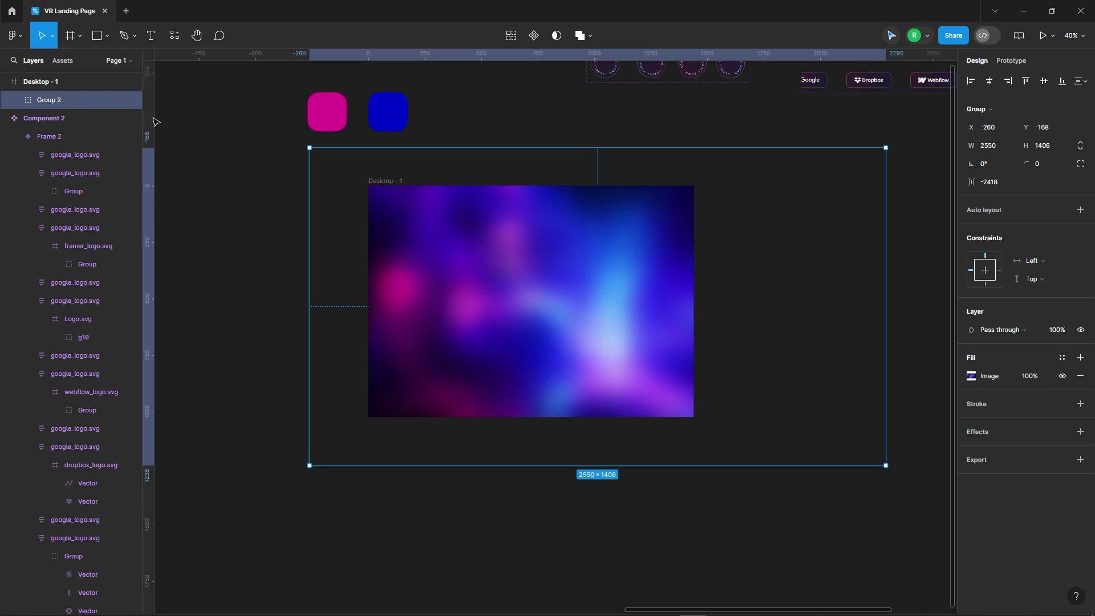
{"action": "left_click", "coordinate": [119, 100]}
Step: Cut the VR-headset woman image and paste it into Desktop - 1
{"action": "scroll", "coordinate": [602, 336], "scroll_direction": "up", "scroll_amount": 2}
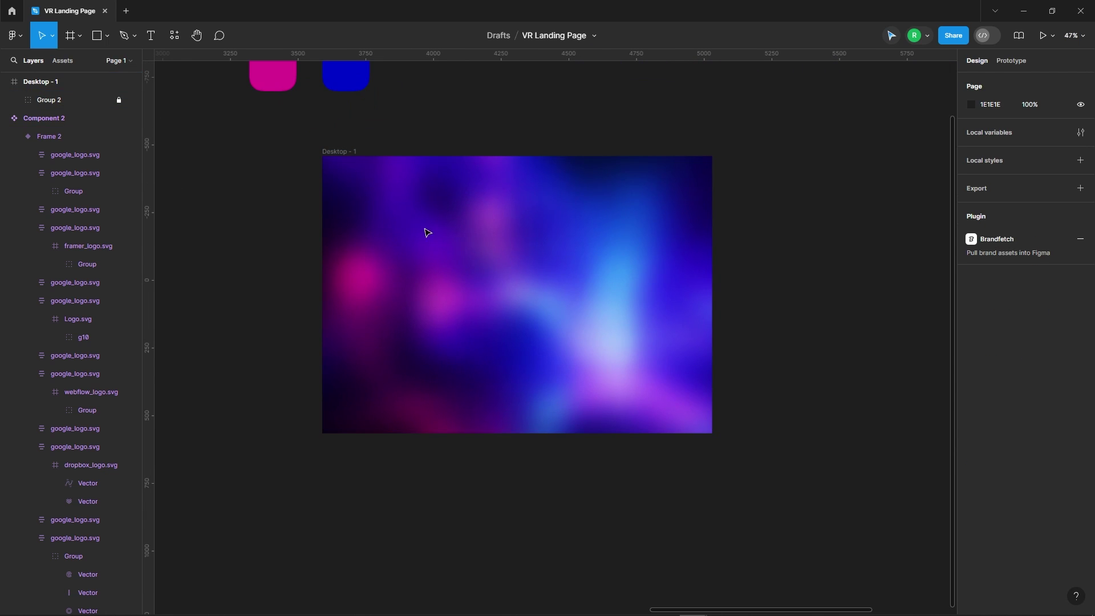
{"action": "scroll", "coordinate": [591, 380], "scroll_direction": "down", "scroll_amount": 5}
{"action": "scroll", "coordinate": [667, 330], "scroll_direction": "down", "scroll_amount": 2}
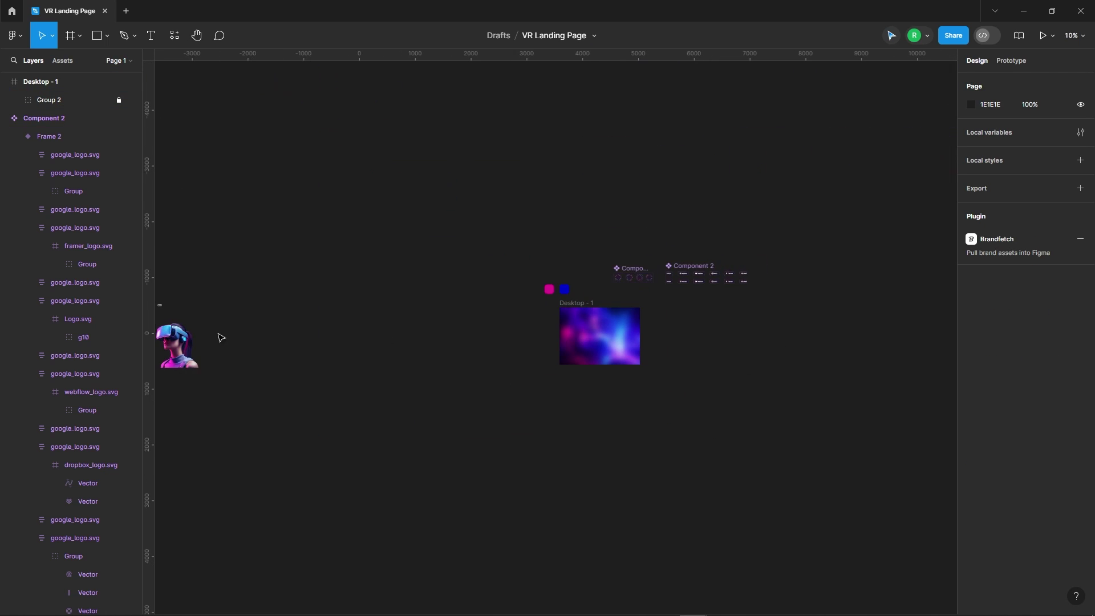
{"action": "left_click", "coordinate": [184, 345]}
{"action": "key", "text": "ctrl+x"}
{"action": "key", "text": "ctrl+v"}
{"action": "scroll", "coordinate": [605, 322], "scroll_direction": "up", "scroll_amount": 5}
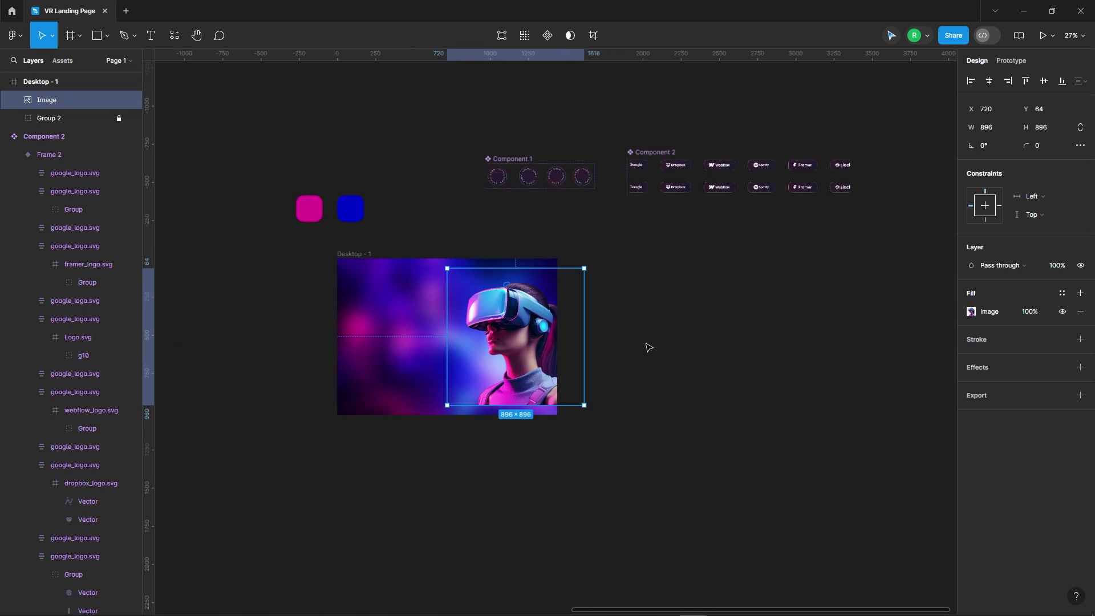
{"action": "left_click_drag", "start_coordinate": [513, 319], "coordinate": [660, 335]}
{"action": "scroll", "coordinate": [660, 335], "scroll_direction": "down", "scroll_amount": 2}
{"action": "scroll", "coordinate": [489, 336], "scroll_direction": "up", "scroll_amount": 3}
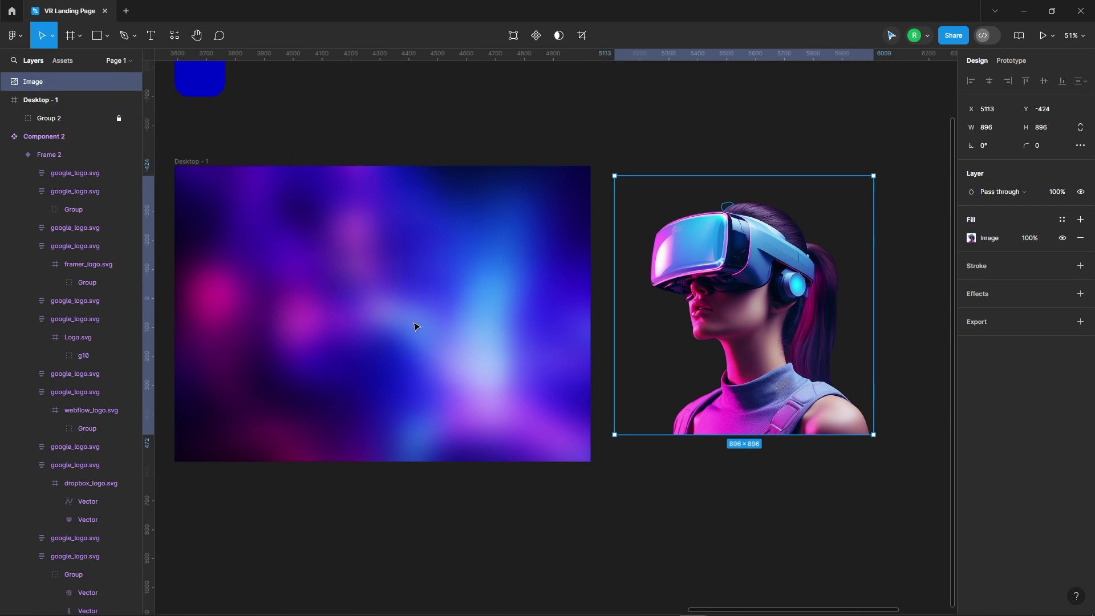
{"action": "scroll", "coordinate": [606, 268], "scroll_direction": "down", "scroll_amount": 1}
{"action": "left_click", "coordinate": [606, 268]}
Step: Add a Columns layout grid to Desktop - 1: 8 columns, margin 90, gutter 20
{"action": "left_click", "coordinate": [268, 180]}
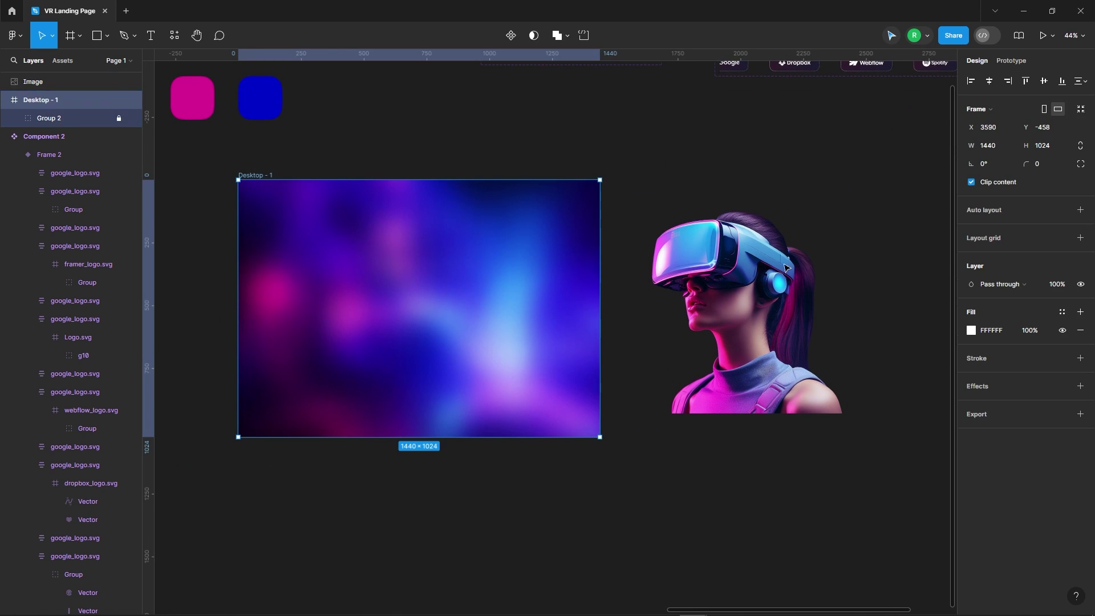
{"action": "left_click", "coordinate": [975, 244]}
{"action": "left_click", "coordinate": [848, 261]}
{"action": "type", "text": "90"}
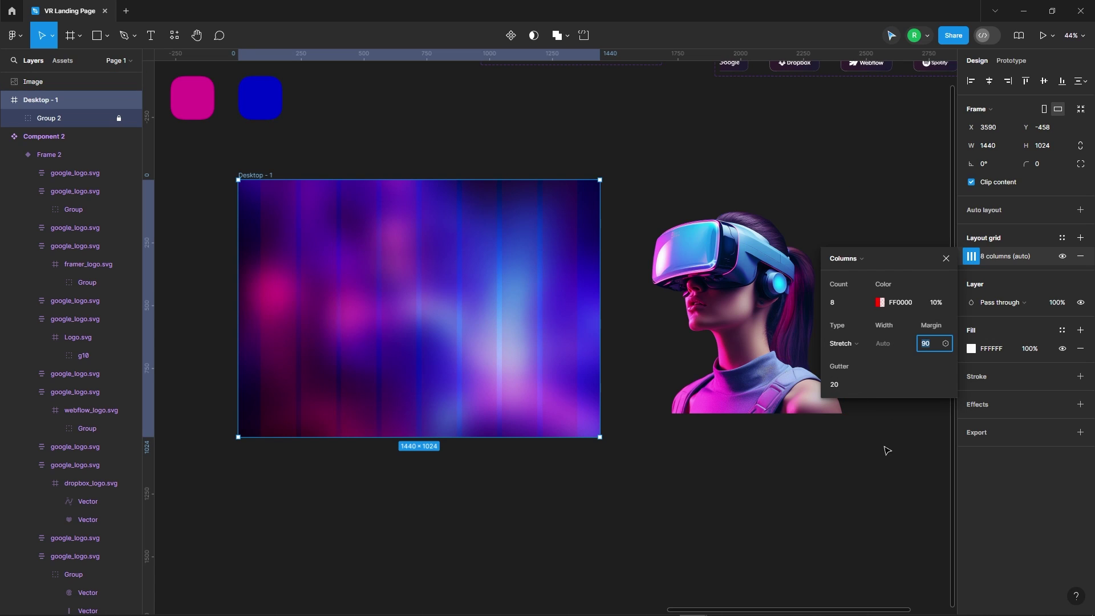
{"action": "left_click", "coordinate": [749, 436]}
Step: Position the VR woman image on the right side of Desktop - 1
{"action": "scroll", "coordinate": [306, 264], "scroll_direction": "up", "scroll_amount": 1}
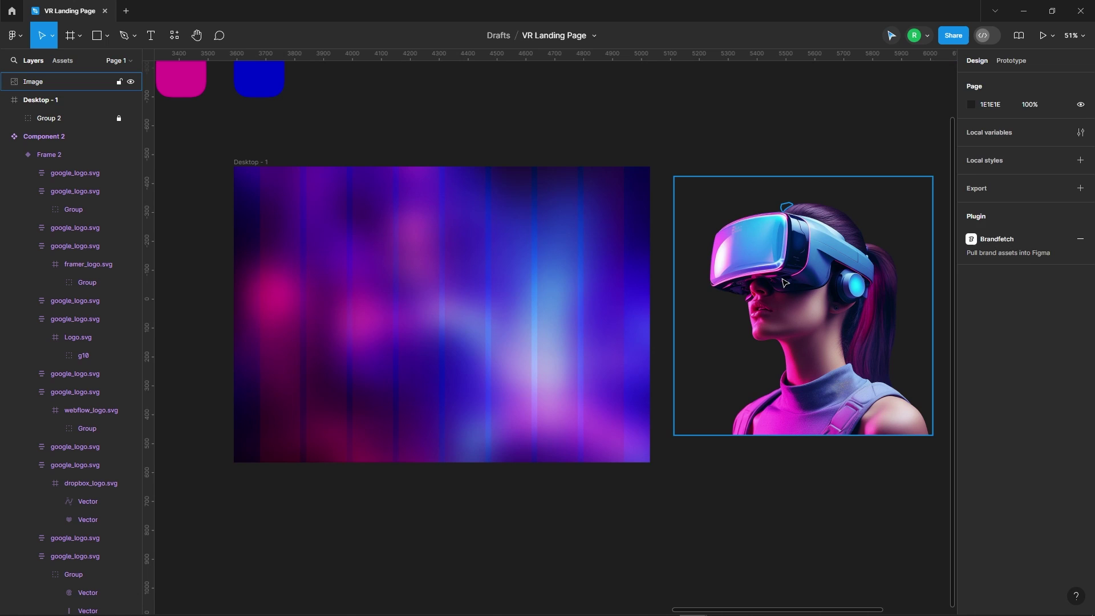
{"action": "mouse_move", "coordinate": [827, 302]}
{"action": "left_mouse_down"}
{"action": "mouse_move", "coordinate": [559, 301]}
{"action": "mouse_move", "coordinate": [623, 355]}
{"action": "left_mouse_up"}
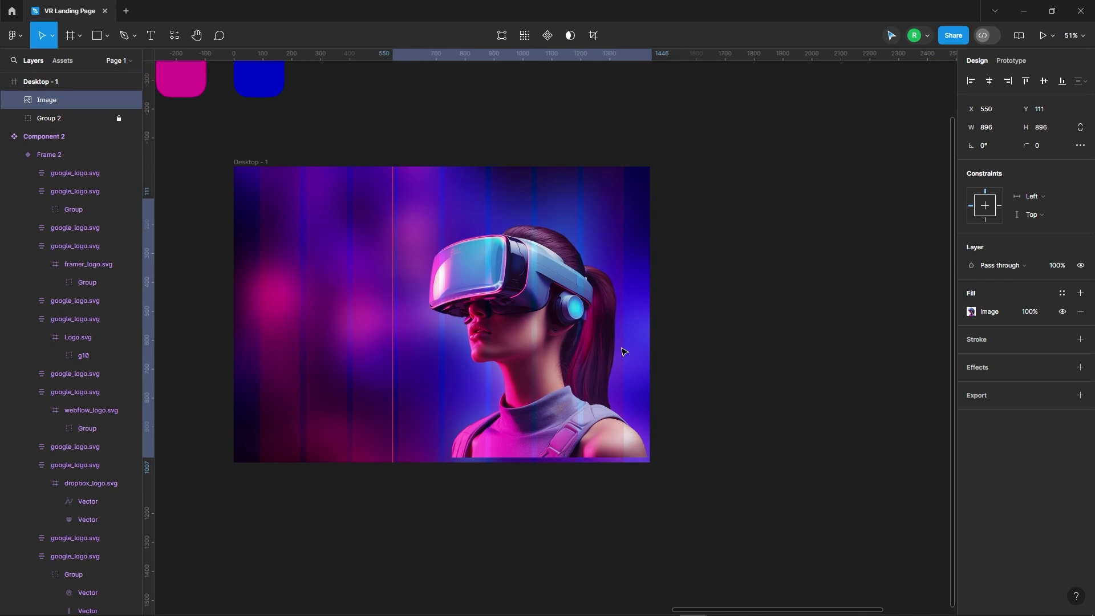
{"action": "scroll", "coordinate": [623, 354], "scroll_direction": "up", "scroll_amount": 1}
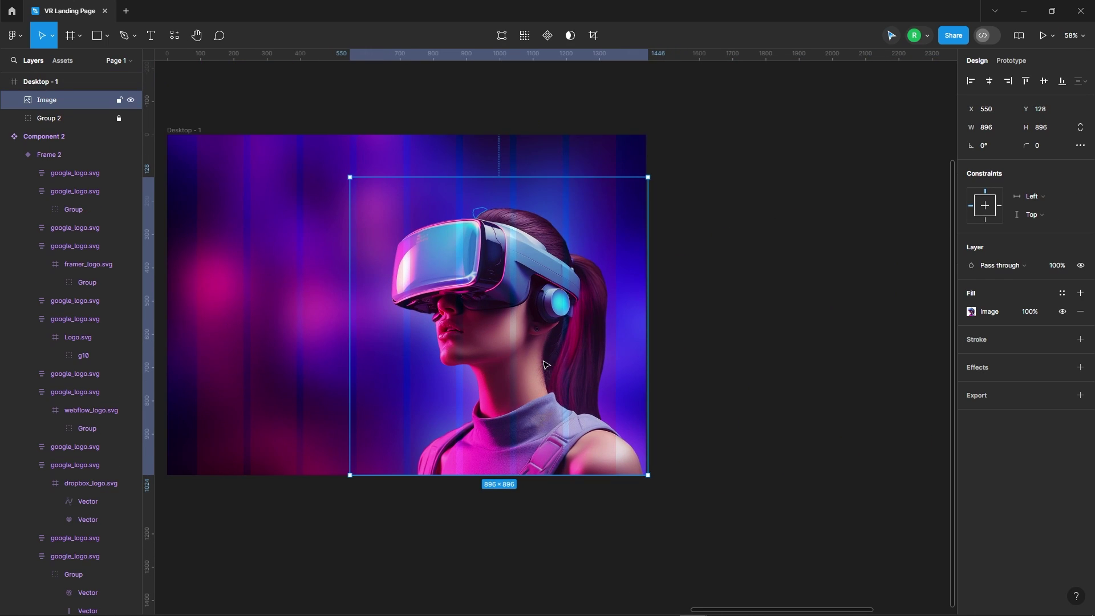
{"action": "left_click_drag", "start_coordinate": [545, 365], "coordinate": [558, 364]}
{"action": "scroll", "coordinate": [476, 363], "scroll_direction": "up", "scroll_amount": 1}
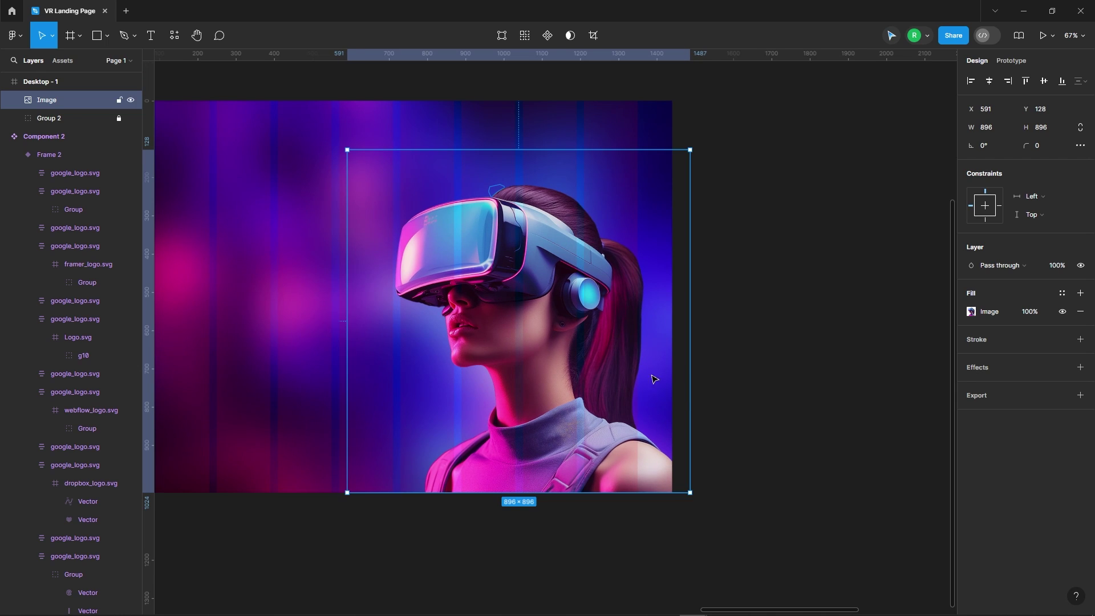
{"action": "scroll", "coordinate": [654, 379], "scroll_direction": "down", "scroll_amount": 1}
{"action": "left_click", "coordinate": [803, 303]}
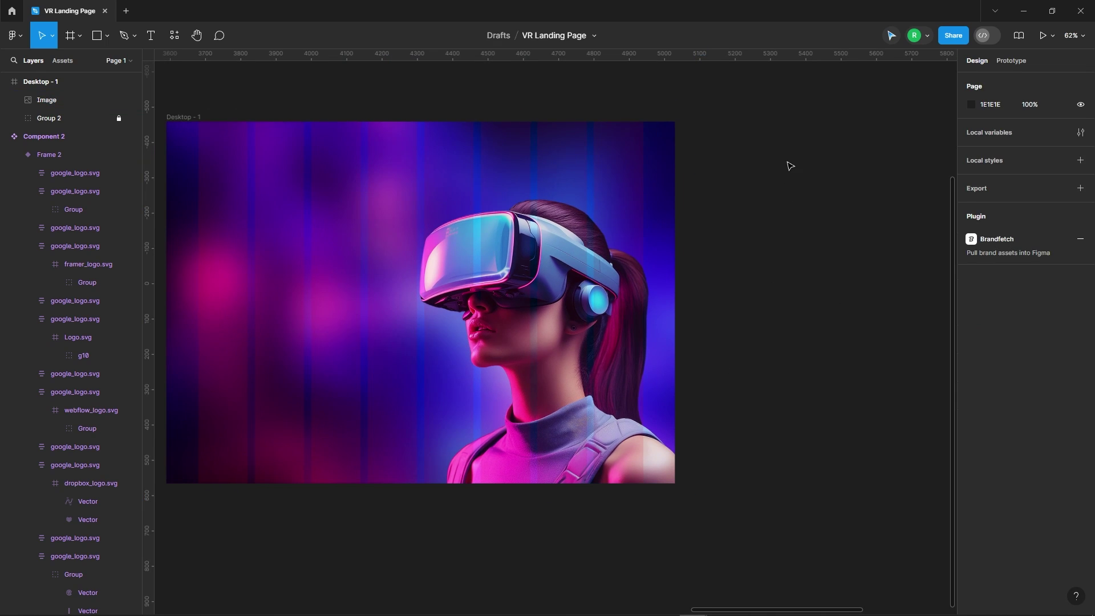
Step: Hide Desktop - 1's column layout grid
{"action": "scroll", "coordinate": [792, 183], "scroll_direction": "down", "scroll_amount": 8}
{"action": "scroll", "coordinate": [770, 199], "scroll_direction": "up", "scroll_amount": 4}
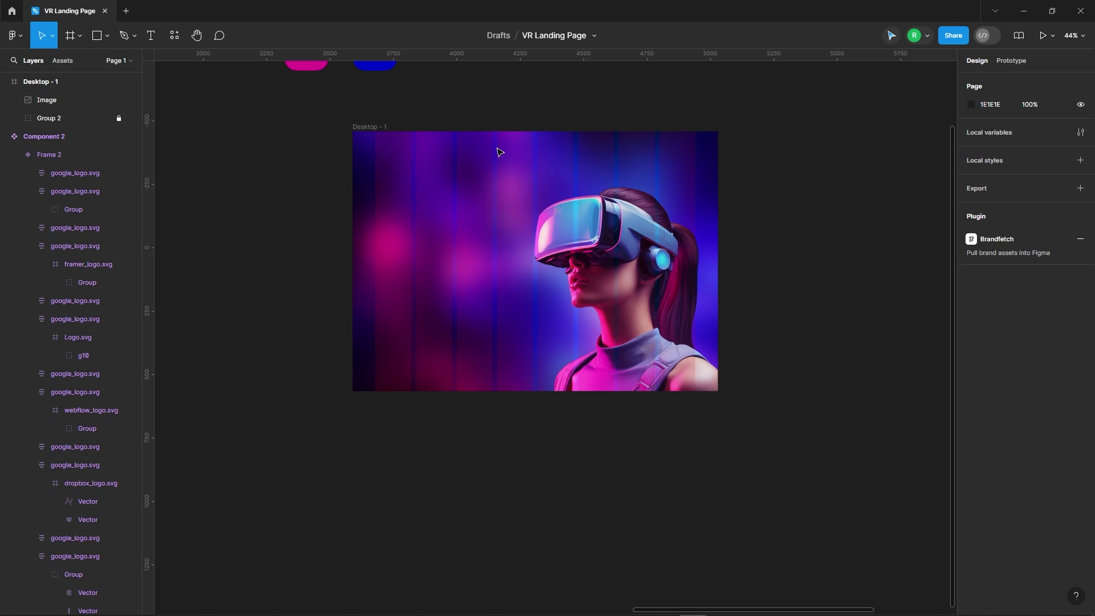
{"action": "left_click", "coordinate": [365, 127]}
{"action": "scroll", "coordinate": [505, 132], "scroll_direction": "up", "scroll_amount": 4}
{"action": "left_click", "coordinate": [1064, 258]}
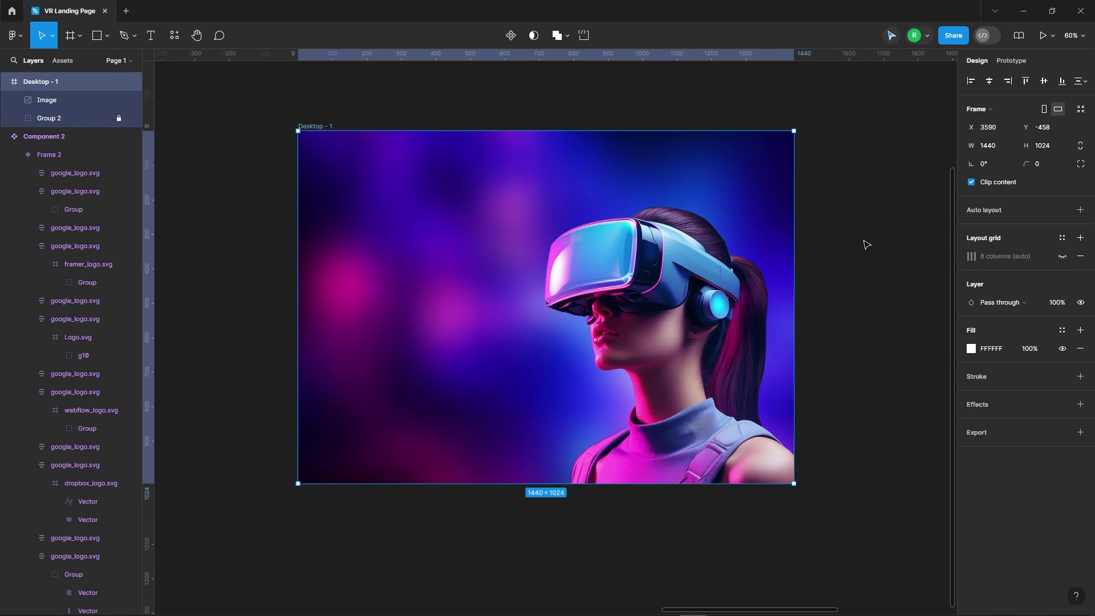
{"action": "left_click", "coordinate": [863, 242]}
Step: Draw a circle near the headset and give it a light pink FEBCFF fill
{"action": "left_click", "coordinate": [106, 35]}
{"action": "left_click", "coordinate": [81, 104]}
{"action": "scroll", "coordinate": [484, 210], "scroll_direction": "up", "scroll_amount": 5}
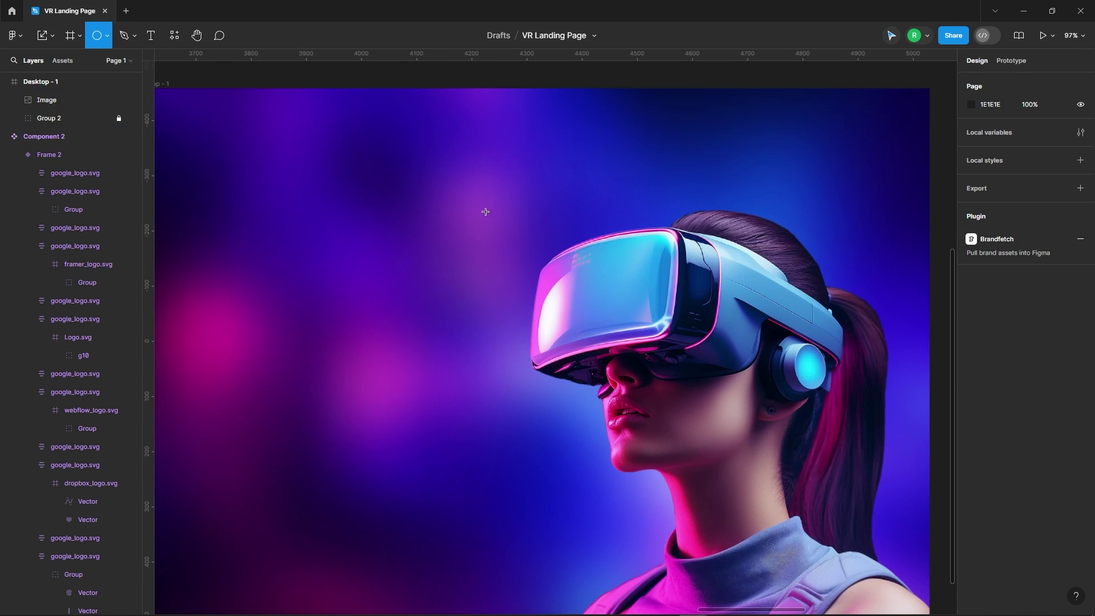
{"action": "left_click_drag", "start_coordinate": [364, 185], "coordinate": [492, 311]}
{"action": "left_click", "coordinate": [970, 311]}
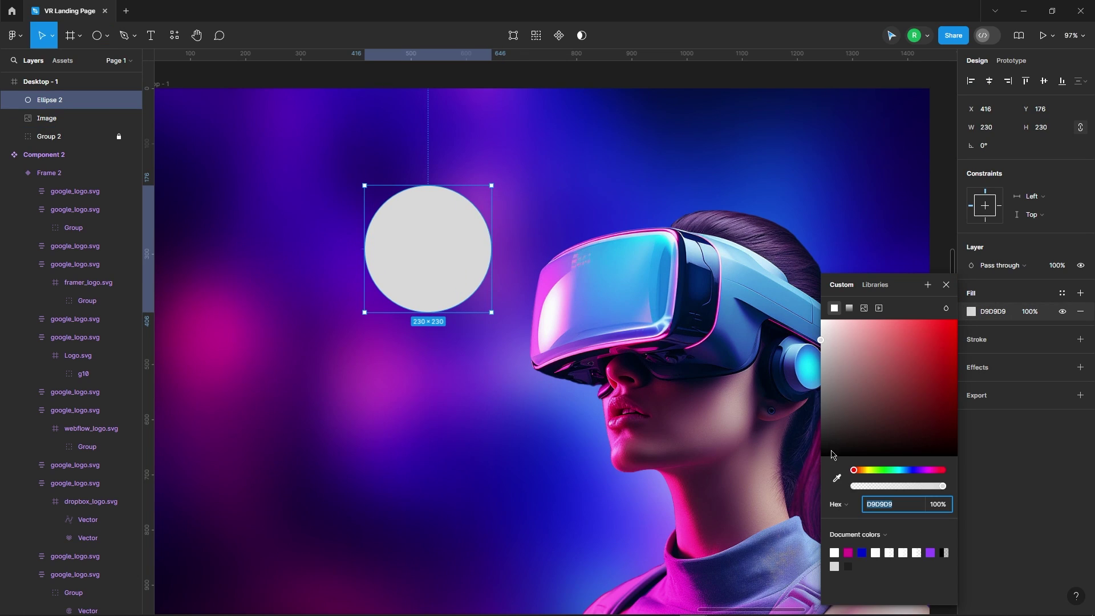
{"action": "left_click", "coordinate": [837, 478]}
{"action": "left_click", "coordinate": [562, 286]}
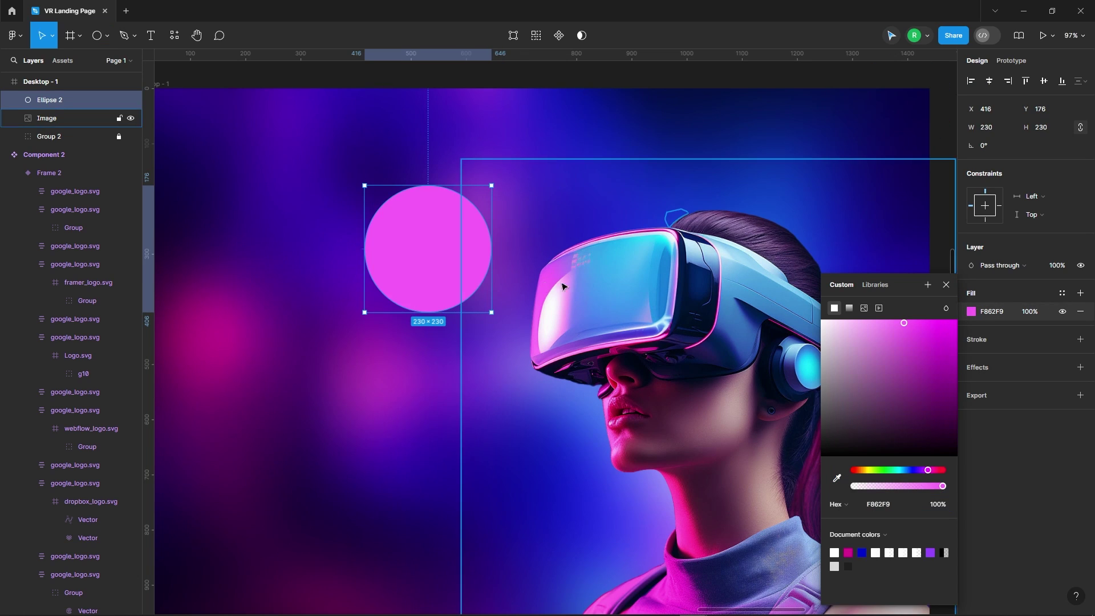
{"action": "left_click", "coordinate": [883, 319]}
{"action": "left_click", "coordinate": [945, 284]}
Step: Set the circle to Overlay blend mode and add a strong layer blur
{"action": "left_click", "coordinate": [1002, 265]}
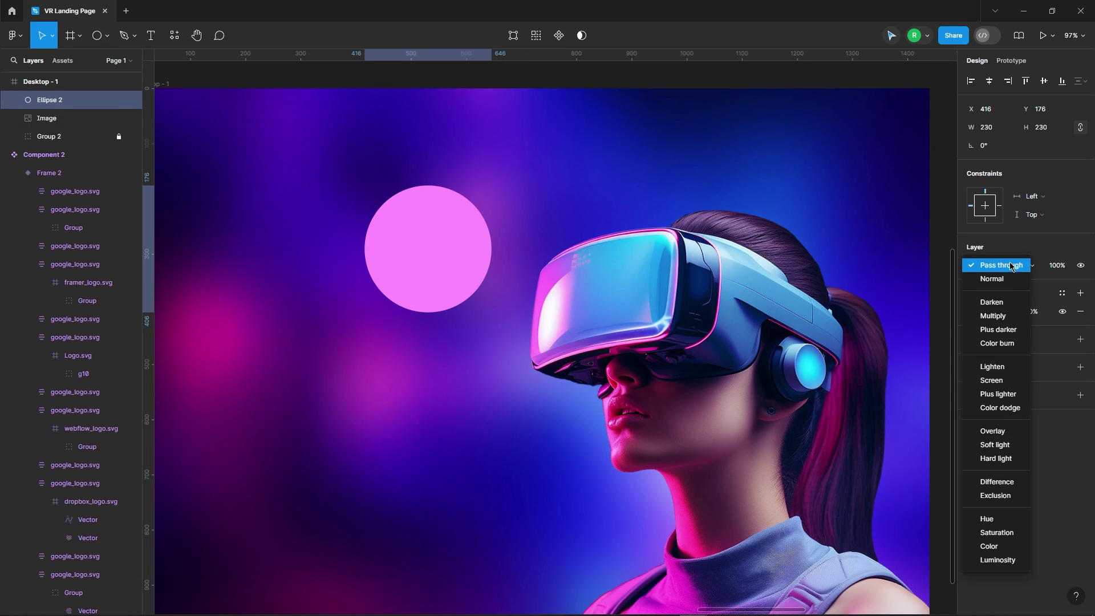
{"action": "left_click", "coordinate": [990, 429]}
{"action": "scroll", "coordinate": [801, 301], "scroll_direction": "down", "scroll_amount": 5}
{"action": "left_click", "coordinate": [1080, 367]}
{"action": "left_click", "coordinate": [1000, 385]}
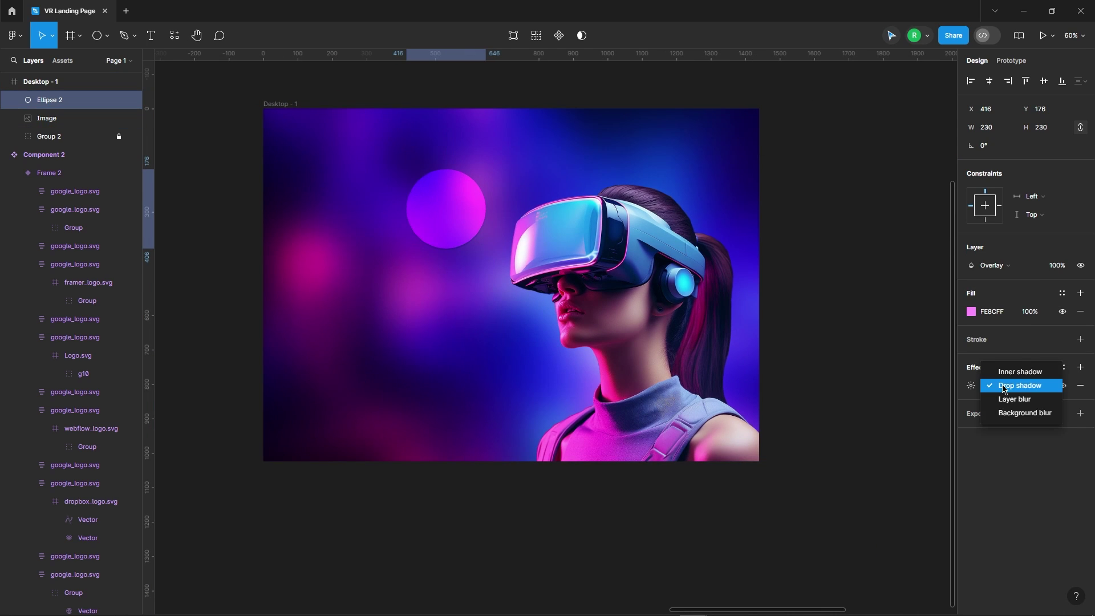
{"action": "left_click", "coordinate": [971, 385]}
{"action": "mouse_move", "coordinate": [835, 414]}
{"action": "left_mouse_down"}
{"action": "mouse_move", "coordinate": [971, 280]}
{"action": "mouse_move", "coordinate": [279, 248]}
{"action": "left_mouse_up"}
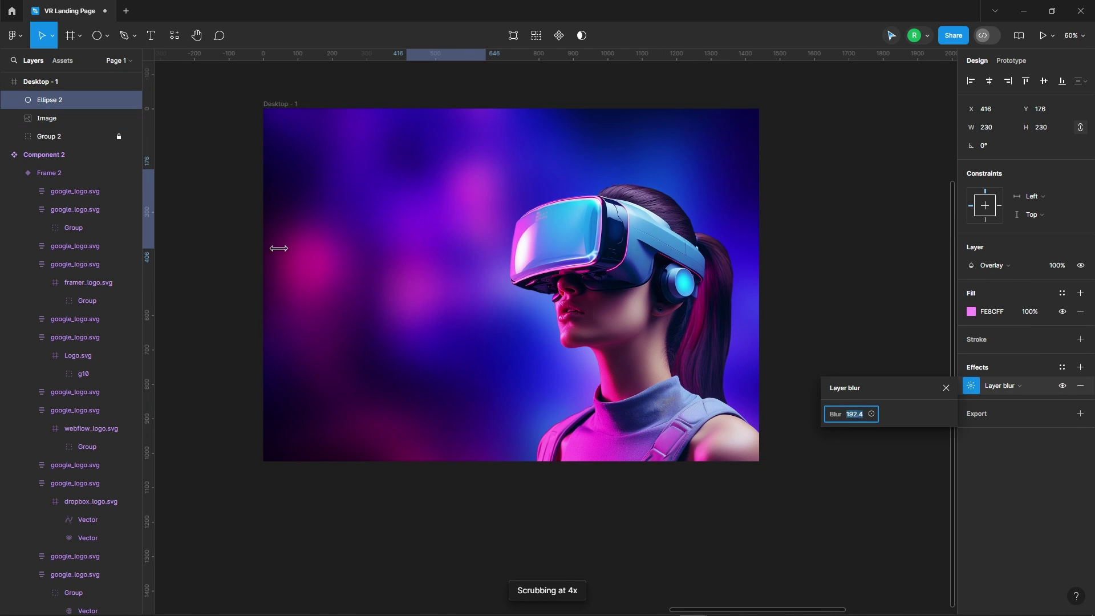
{"action": "left_click_drag", "start_coordinate": [392, 240], "coordinate": [399, 240]}
{"action": "key", "text": "Escape"}
Step: Enlarge the glowing circle to 277×277 and move it beside the headset
{"action": "scroll", "coordinate": [481, 222], "scroll_direction": "up", "scroll_amount": 4}
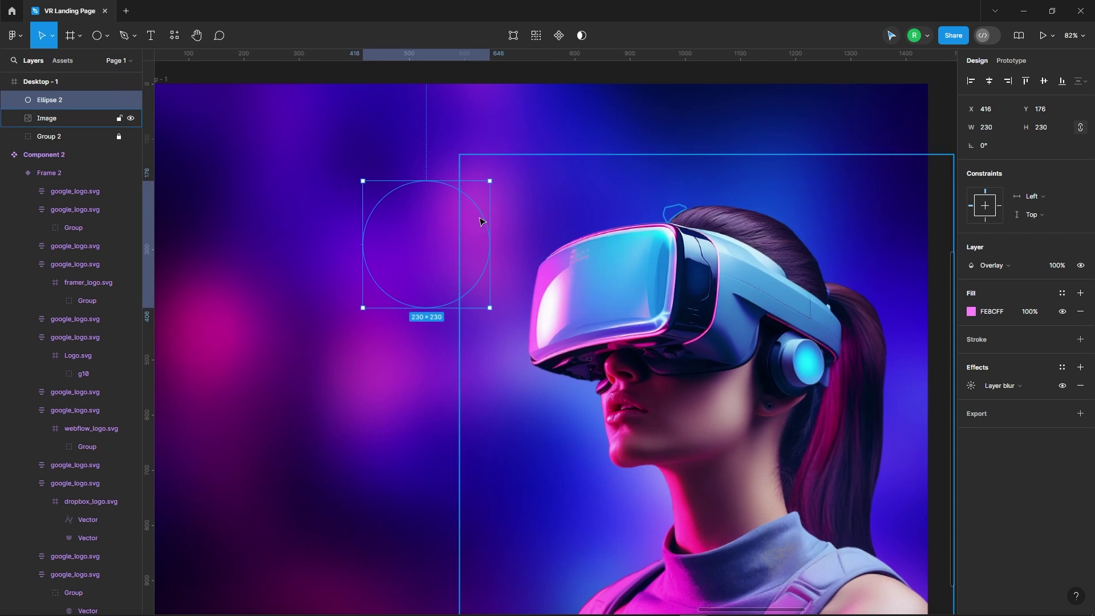
{"action": "left_click_drag", "start_coordinate": [493, 230], "coordinate": [503, 229]}
{"action": "mouse_move", "coordinate": [372, 232]}
{"action": "left_mouse_down"}
{"action": "mouse_move", "coordinate": [436, 247]}
{"action": "mouse_move", "coordinate": [401, 265]}
{"action": "left_mouse_up"}
{"action": "left_click_drag", "start_coordinate": [472, 274], "coordinate": [460, 267]}
Step: Draw a tall ellipse over the woman's face
{"action": "scroll", "coordinate": [433, 226], "scroll_direction": "down", "scroll_amount": 3}
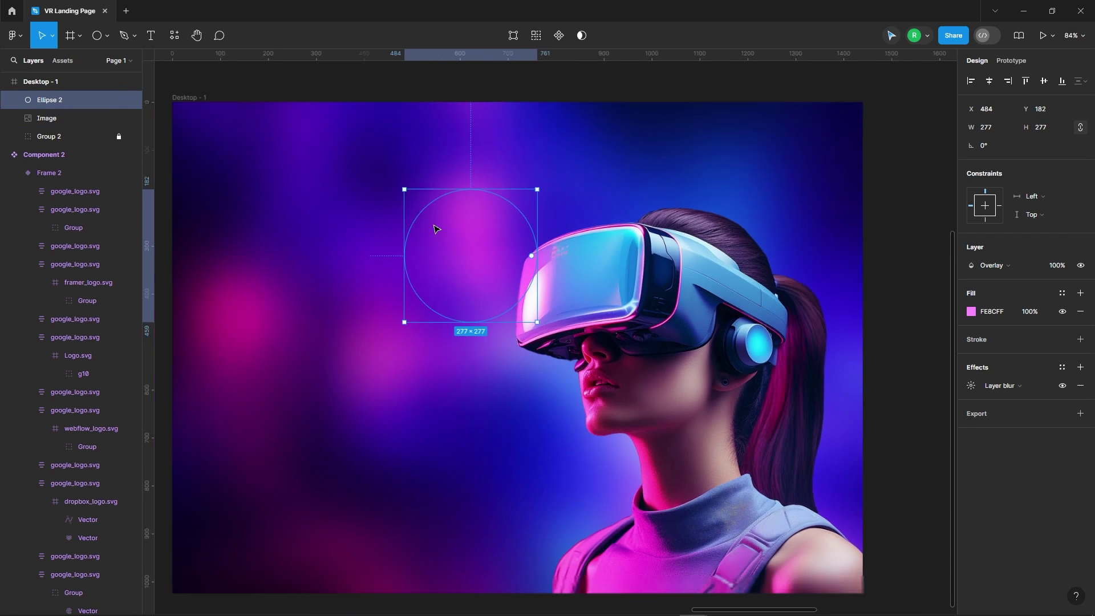
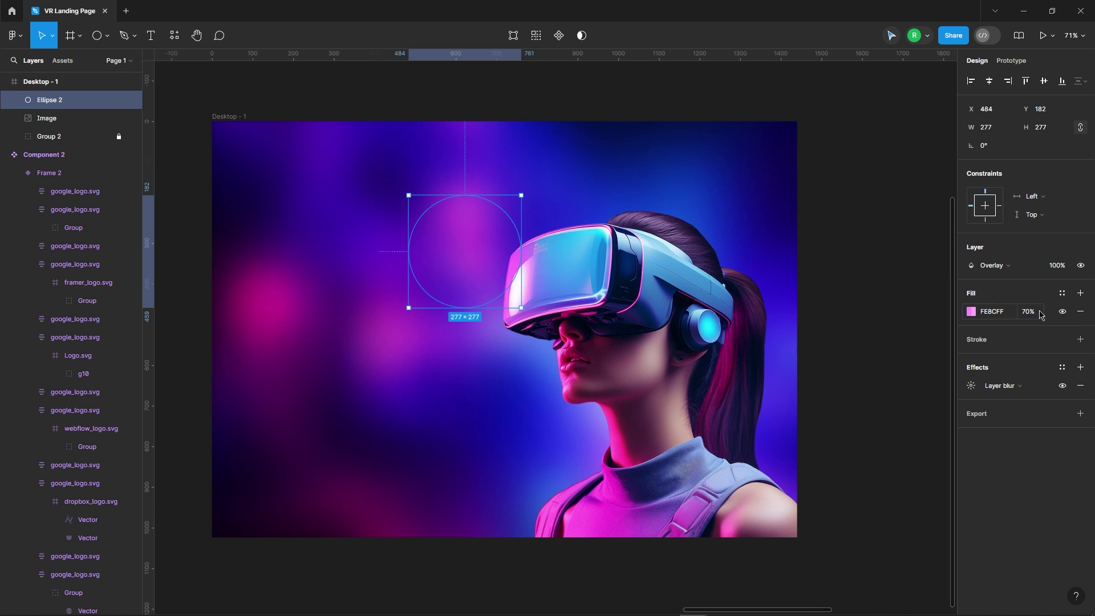
Step: Draw a tall ellipse over the woman's face
{"action": "scroll", "coordinate": [490, 251], "scroll_direction": "up", "scroll_amount": 3}
{"action": "scroll", "coordinate": [502, 240], "scroll_direction": "down", "scroll_amount": 2}
{"action": "scroll", "coordinate": [685, 240], "scroll_direction": "down", "scroll_amount": 2}
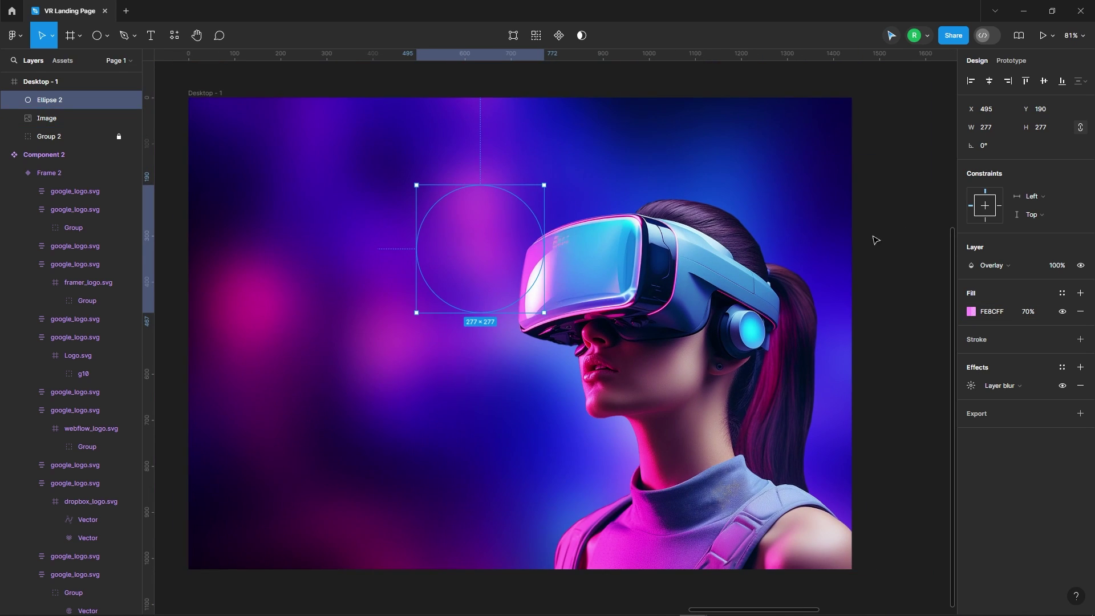
{"action": "left_click", "coordinate": [875, 237]}
{"action": "left_click", "coordinate": [493, 234]}
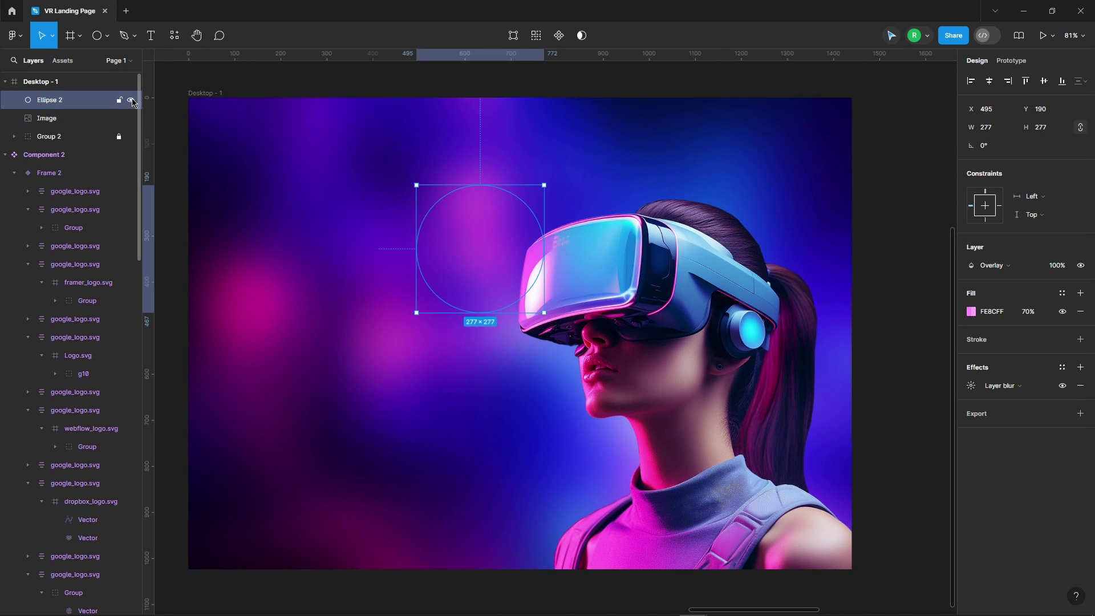
{"action": "scroll", "coordinate": [268, 178], "scroll_direction": "down", "scroll_amount": 1}
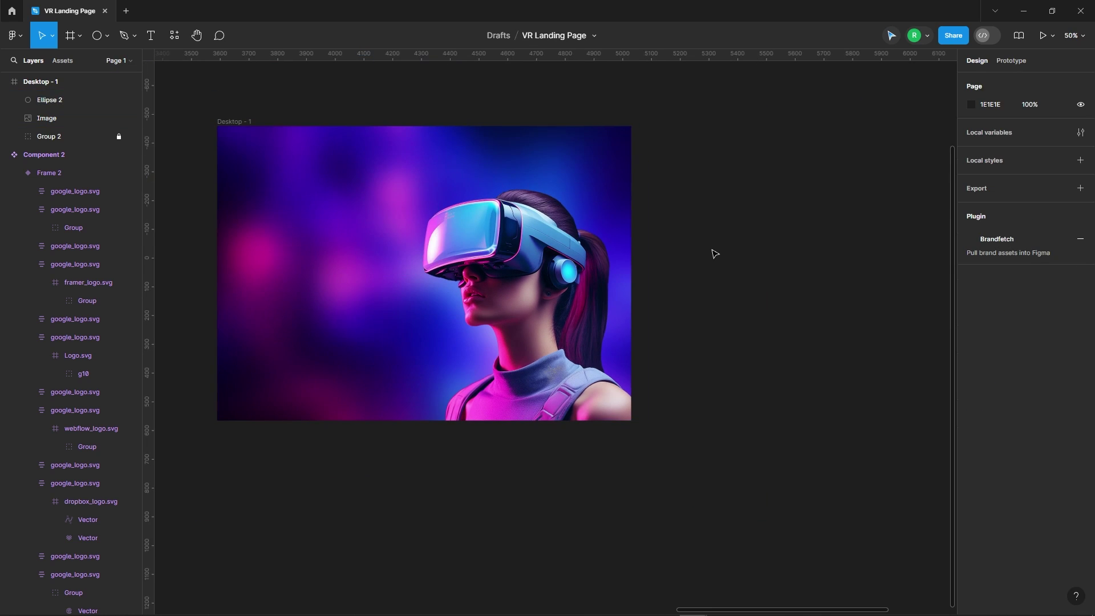
{"action": "key", "text": "o"}
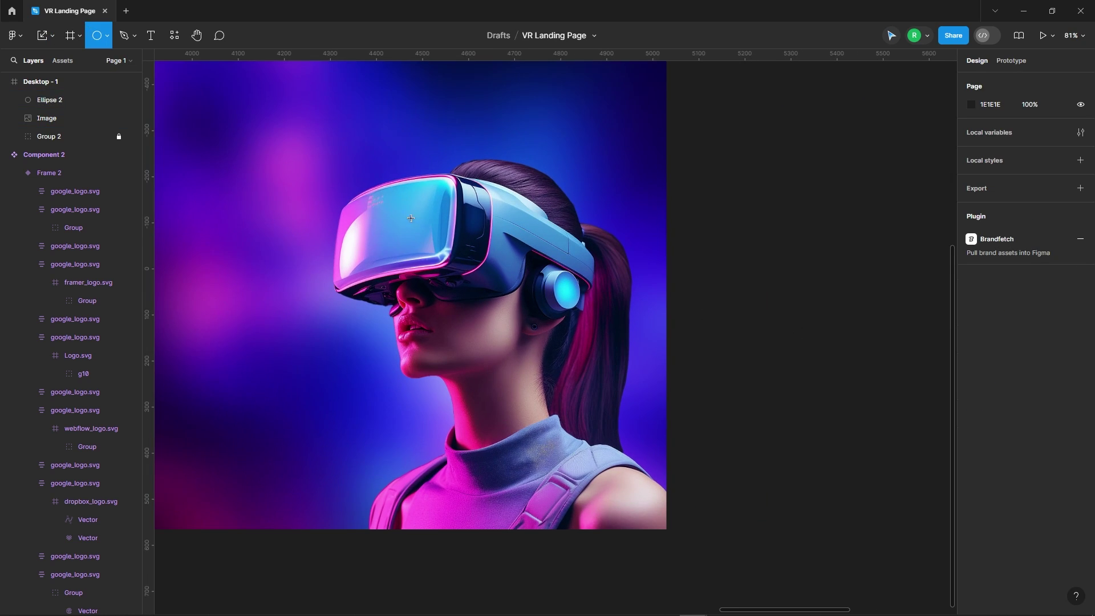
{"action": "left_click_drag", "start_coordinate": [435, 218], "coordinate": [565, 533]}
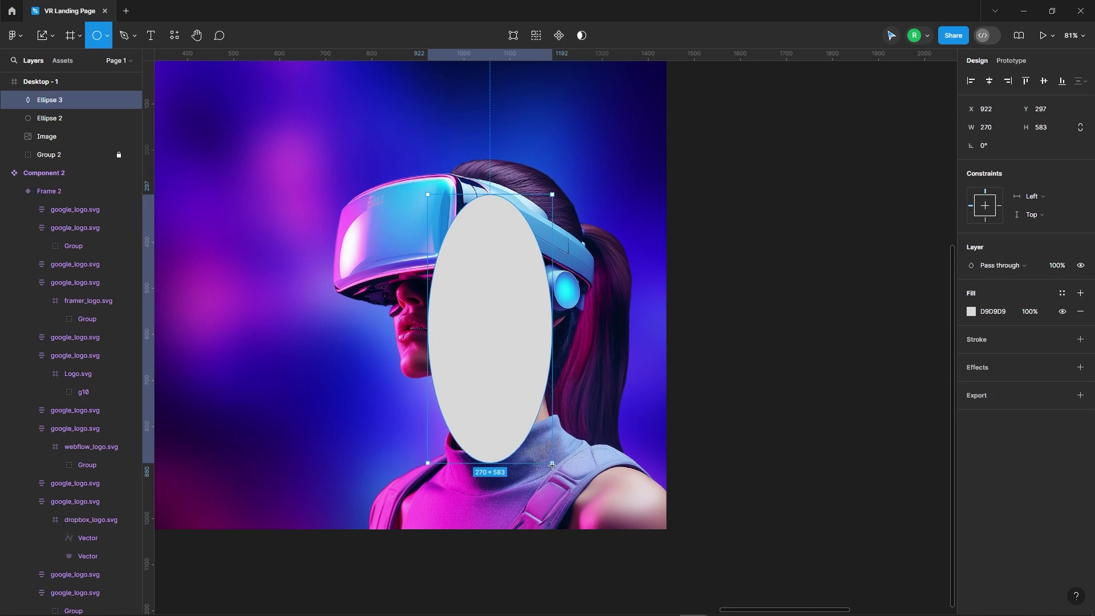
Step: Fill the ellipse with the headset's light blue 52BCF4 and move it up over the face
{"action": "left_click", "coordinate": [971, 312]}
{"action": "left_click", "coordinate": [836, 478]}
{"action": "left_click", "coordinate": [420, 199]}
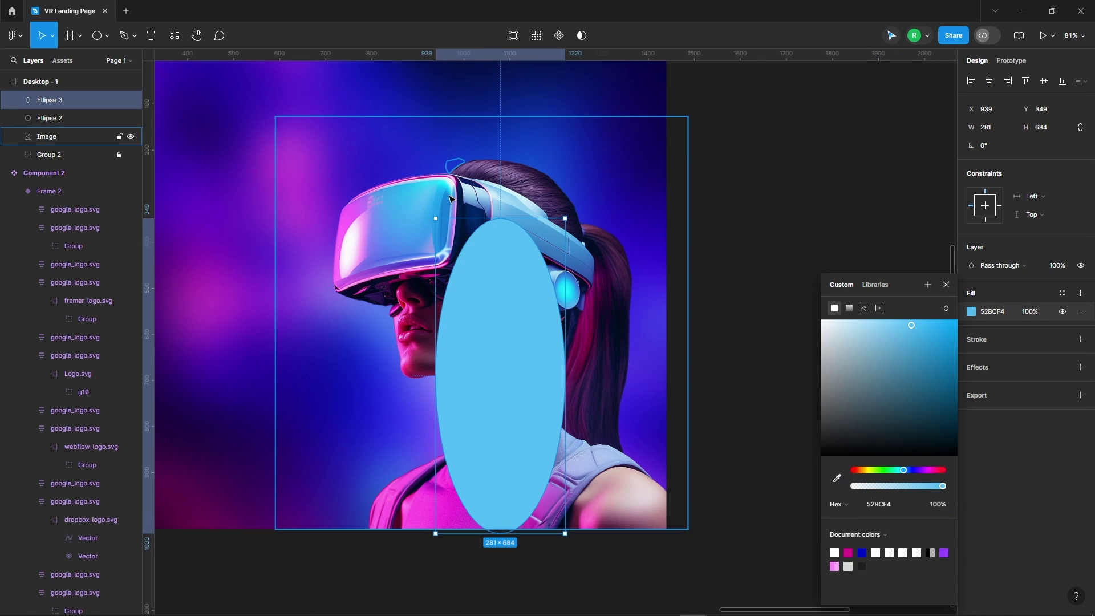
{"action": "scroll", "coordinate": [598, 208], "scroll_direction": "down", "scroll_amount": 2, "text": "ctrl"}
{"action": "left_click_drag", "start_coordinate": [537, 301], "coordinate": [525, 268]}
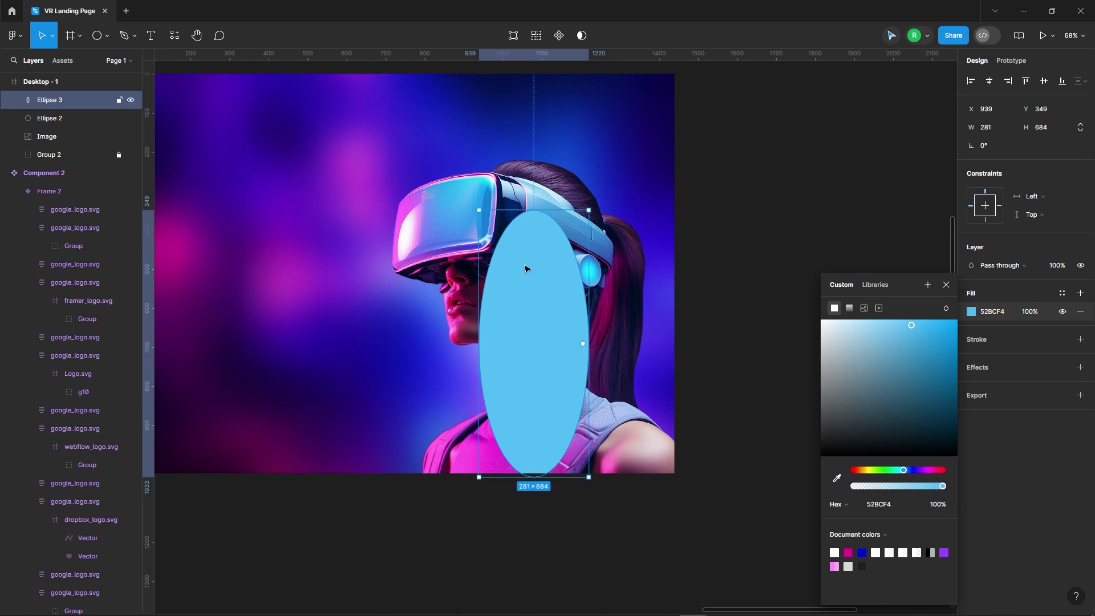
{"action": "left_click", "coordinate": [946, 284]}
Step: Add a layer blur of about 180 and enlarge the ellipse to 315×766
{"action": "left_click", "coordinate": [981, 367]}
{"action": "left_click", "coordinate": [995, 386]}
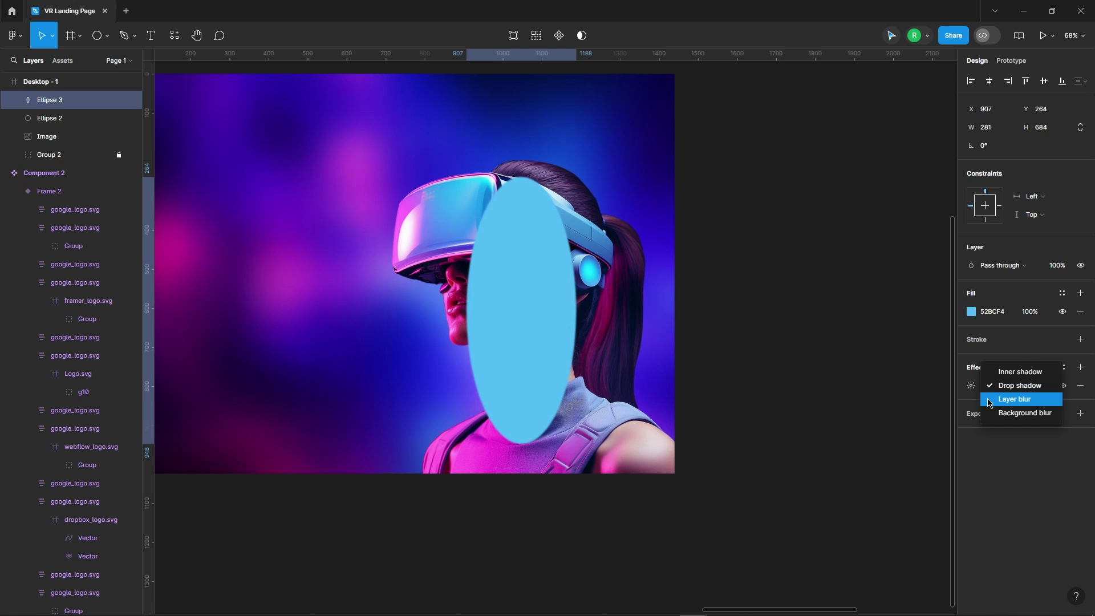
{"action": "left_click", "coordinate": [992, 396]}
{"action": "left_click", "coordinate": [970, 385]}
{"action": "left_click_drag", "start_coordinate": [831, 413], "coordinate": [744, 332]}
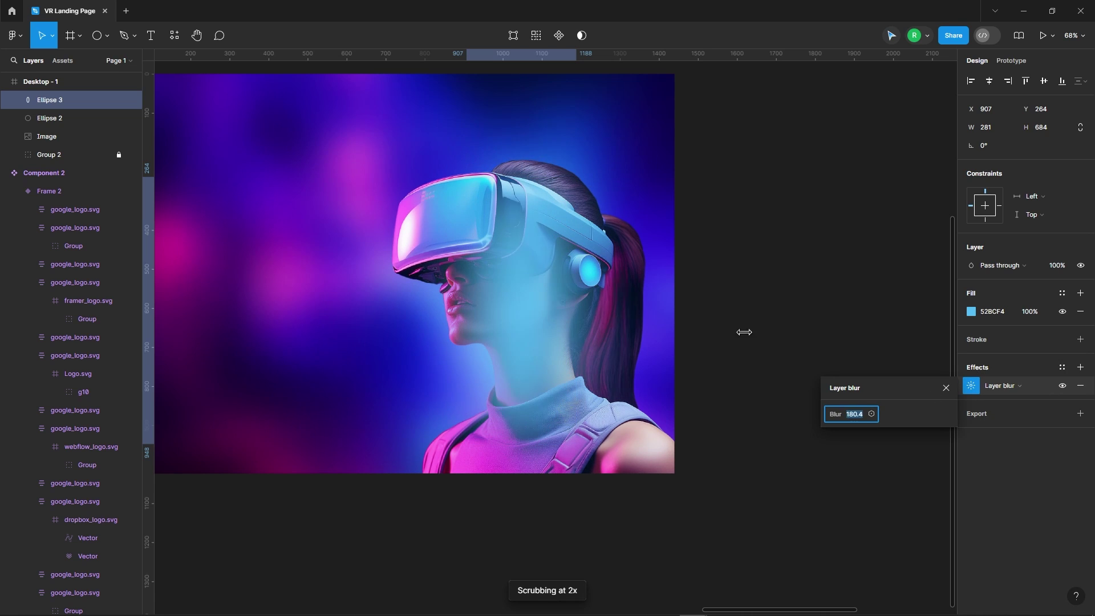
{"action": "left_click", "coordinate": [944, 388]}
{"action": "left_click_drag", "start_coordinate": [576, 286], "coordinate": [581, 283]}
{"action": "left_click", "coordinate": [765, 294]}
Step: Bring the woman's photo in front of the blur and lock it
{"action": "left_click", "coordinate": [544, 308]}
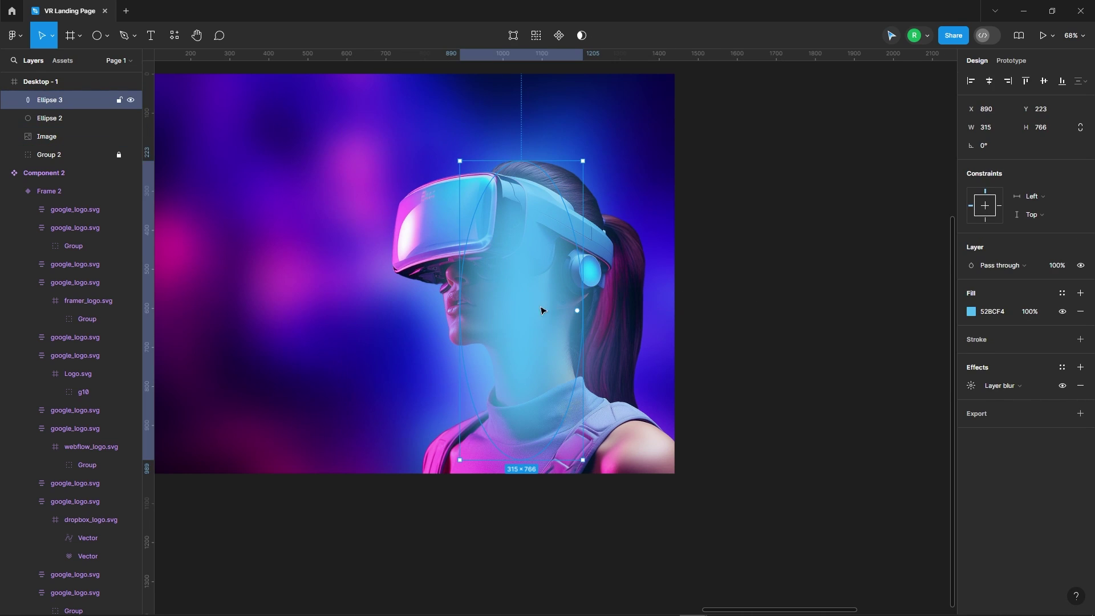
{"action": "left_click", "coordinate": [82, 143]}
{"action": "right_click", "coordinate": [523, 209]}
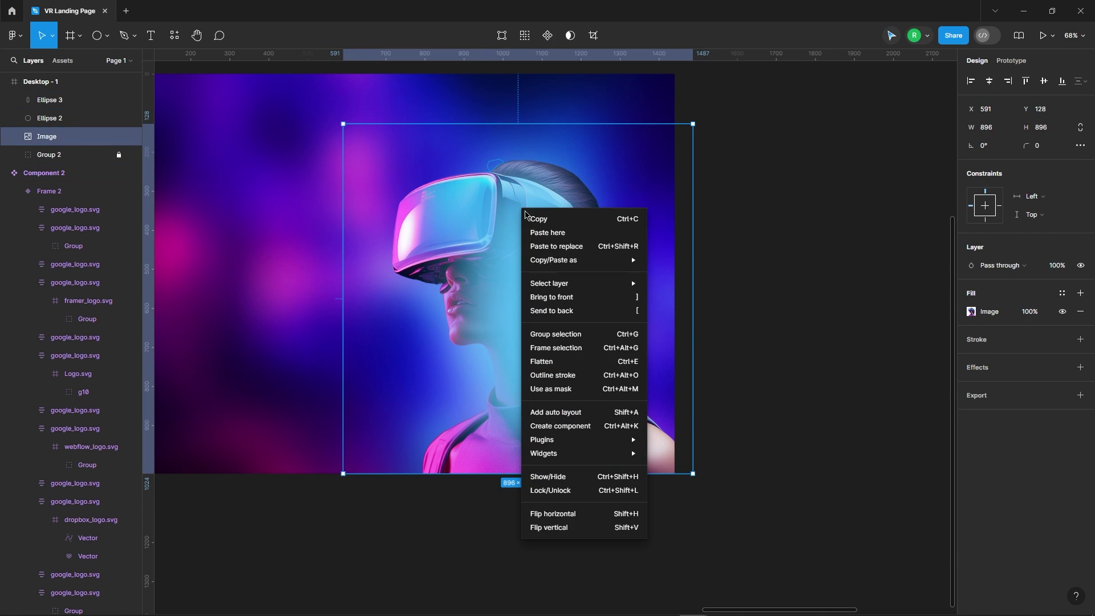
{"action": "left_click", "coordinate": [564, 294]}
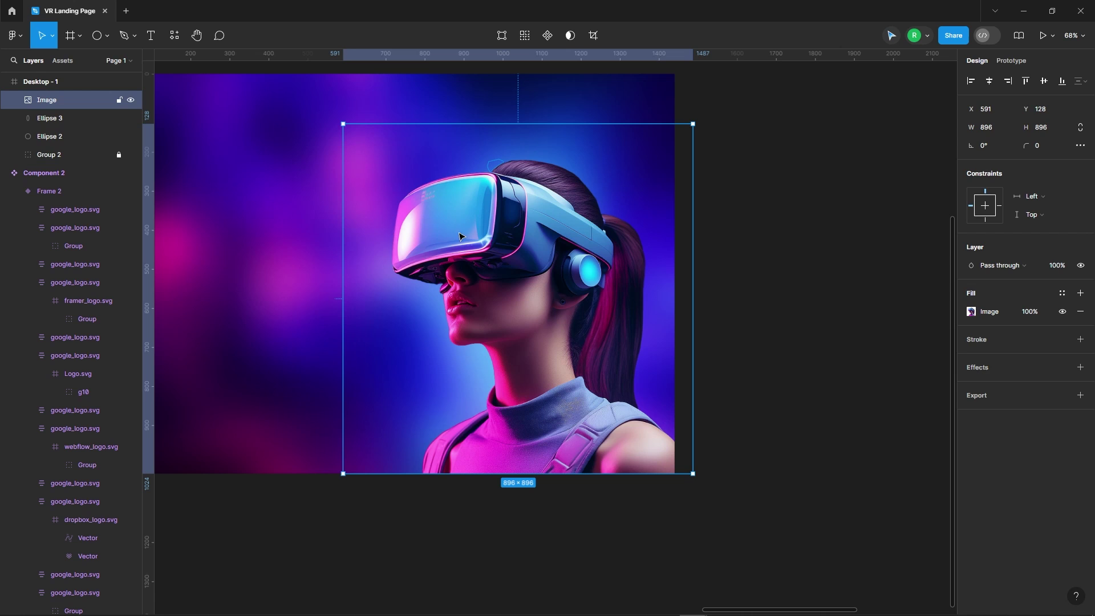
{"action": "left_click", "coordinate": [119, 101]}
Step: Reshape Ellipse 3's points into a glow following the headset, face and neck
{"action": "left_click", "coordinate": [49, 118]}
{"action": "key", "text": "Return"}
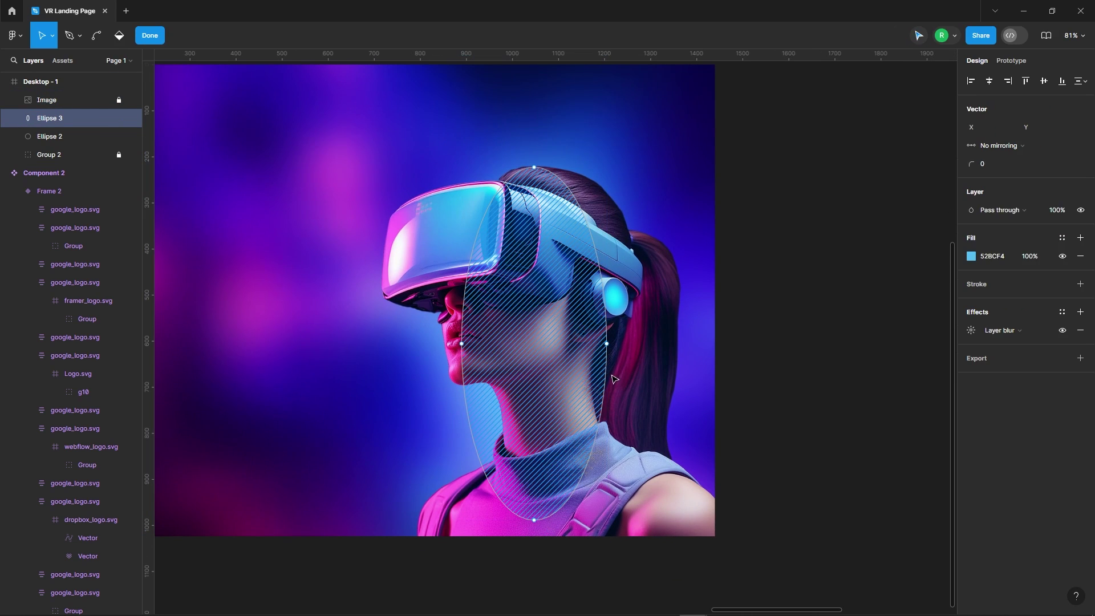
{"action": "left_click_drag", "start_coordinate": [606, 343], "coordinate": [623, 263]}
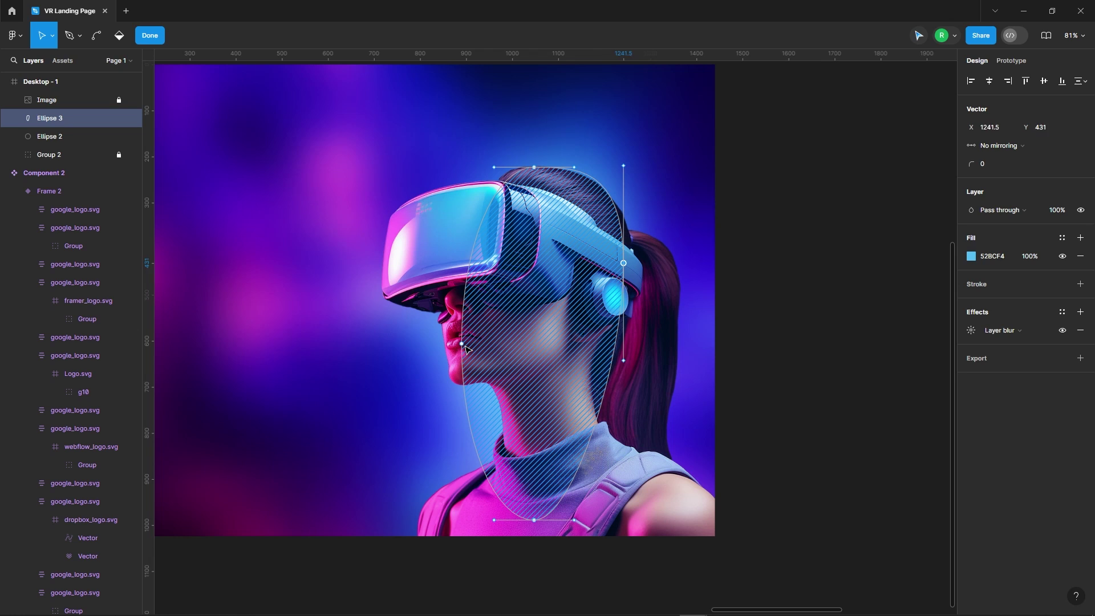
{"action": "left_click_drag", "start_coordinate": [461, 343], "coordinate": [436, 284]}
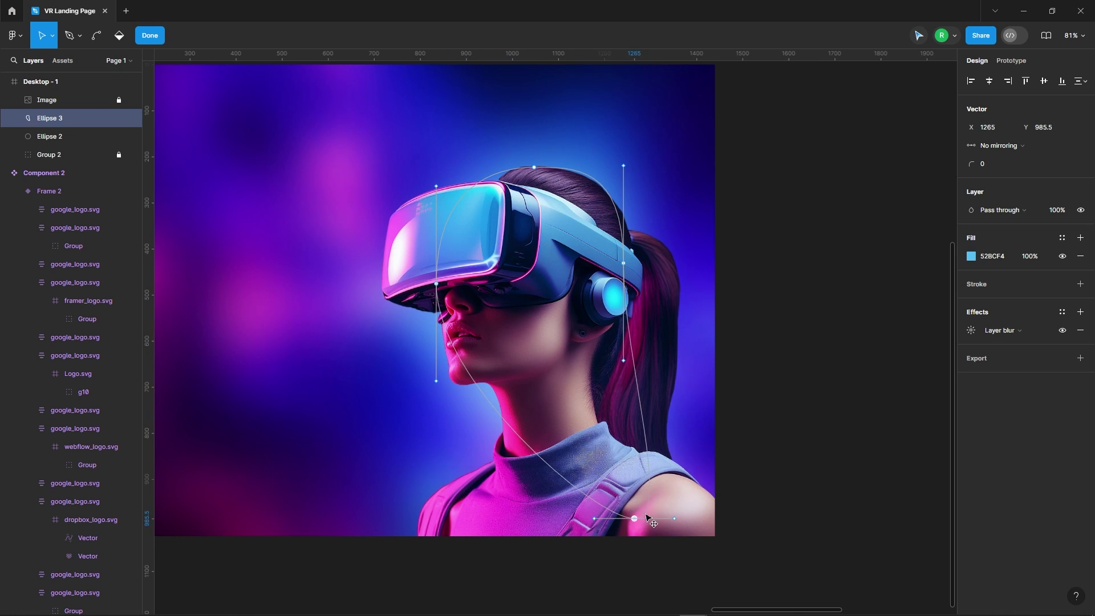
{"action": "mouse_move", "coordinate": [533, 520]}
{"action": "left_mouse_down"}
{"action": "mouse_move", "coordinate": [659, 516]}
{"action": "mouse_move", "coordinate": [533, 386]}
{"action": "left_mouse_up"}
{"action": "left_click_drag", "start_coordinate": [571, 319], "coordinate": [574, 319]}
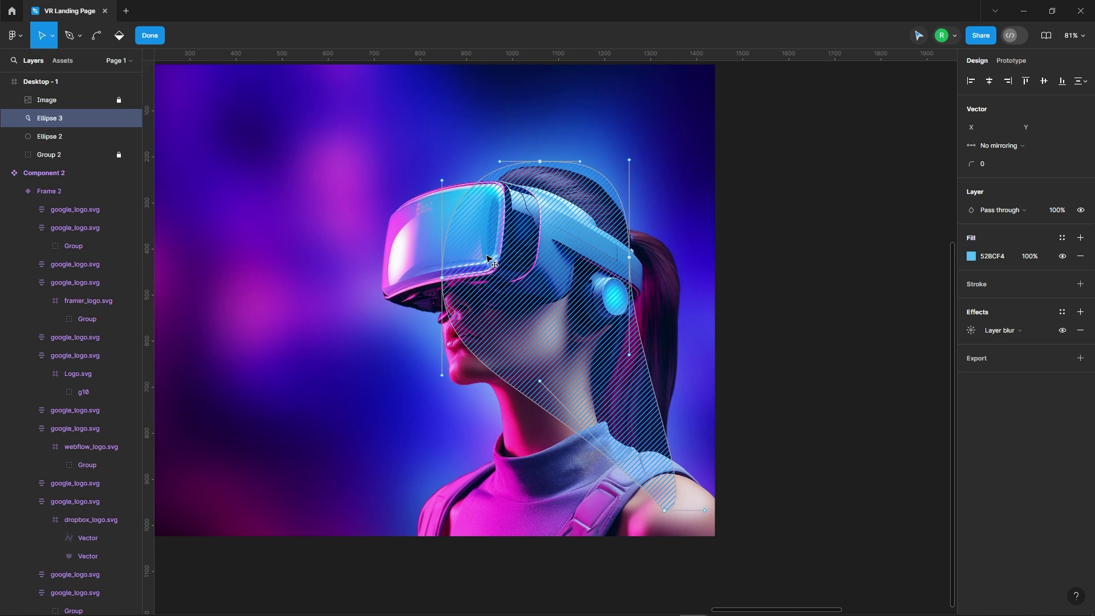
{"action": "left_click", "coordinate": [150, 35]}
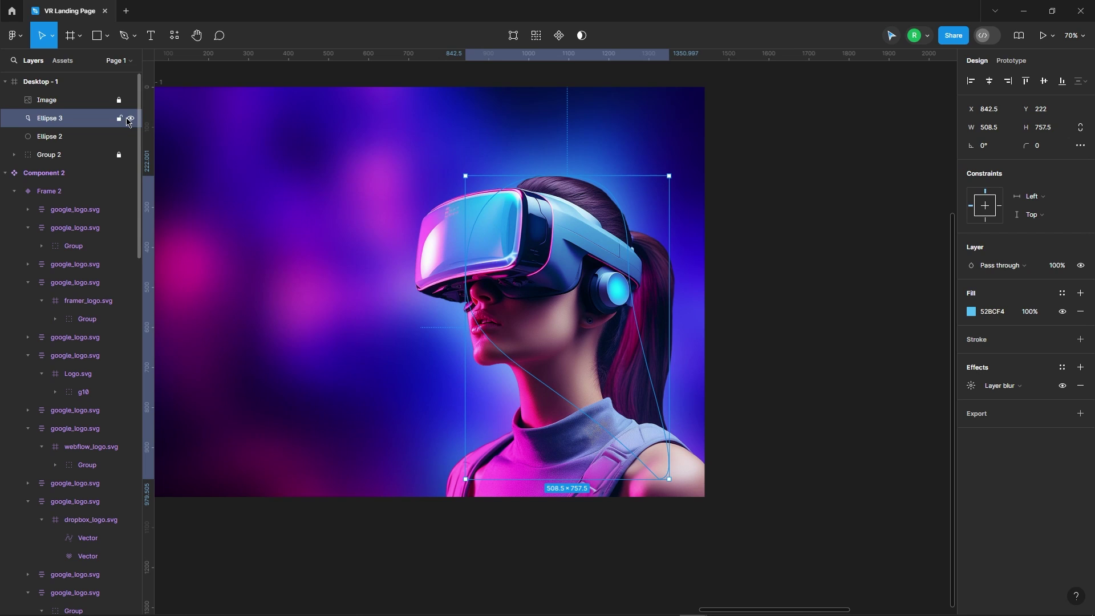
{"action": "left_click_drag", "start_coordinate": [570, 273], "coordinate": [570, 279]}
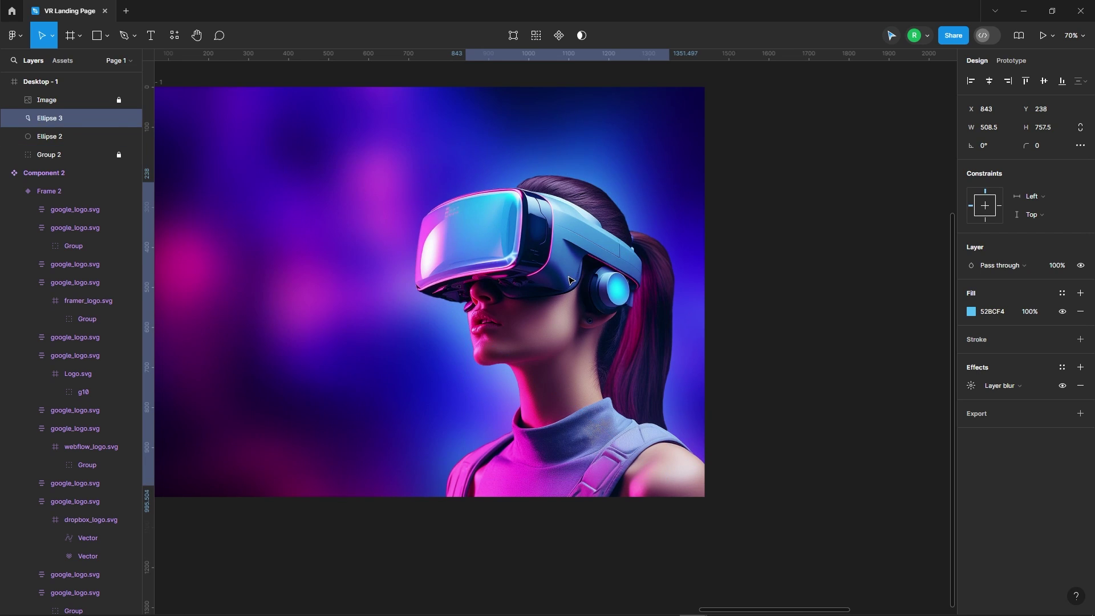
{"action": "scroll", "coordinate": [672, 240], "scroll_direction": "down", "scroll_amount": 3}
{"action": "left_click", "coordinate": [298, 124]}
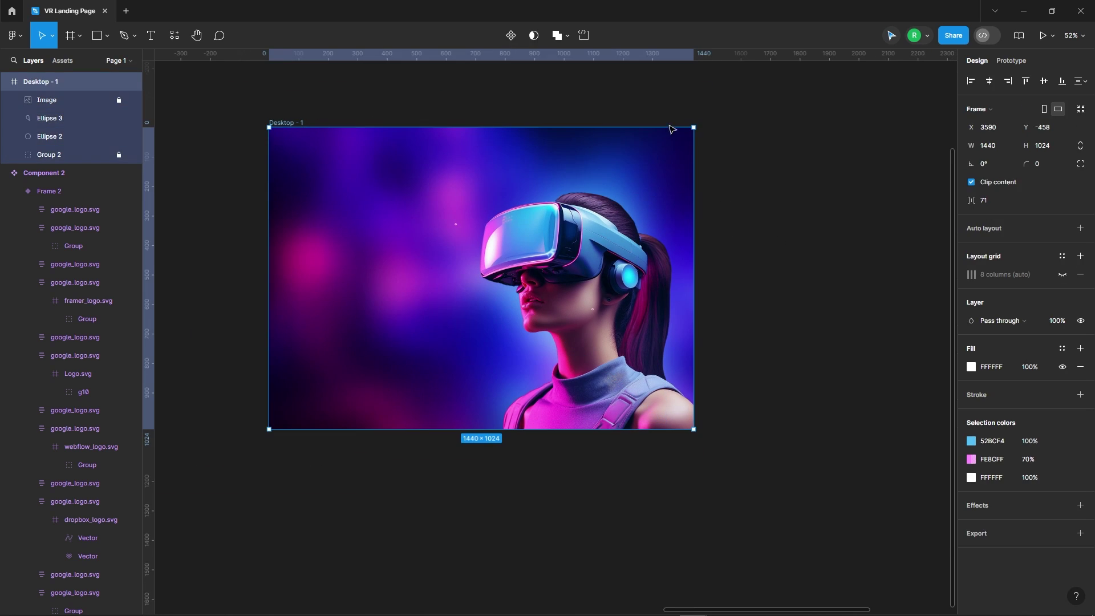
Step: Add a 'Products' text label at the top of the hero
{"action": "scroll", "coordinate": [457, 91], "scroll_direction": "up", "scroll_amount": 3}
{"action": "left_click", "coordinate": [627, 112]}
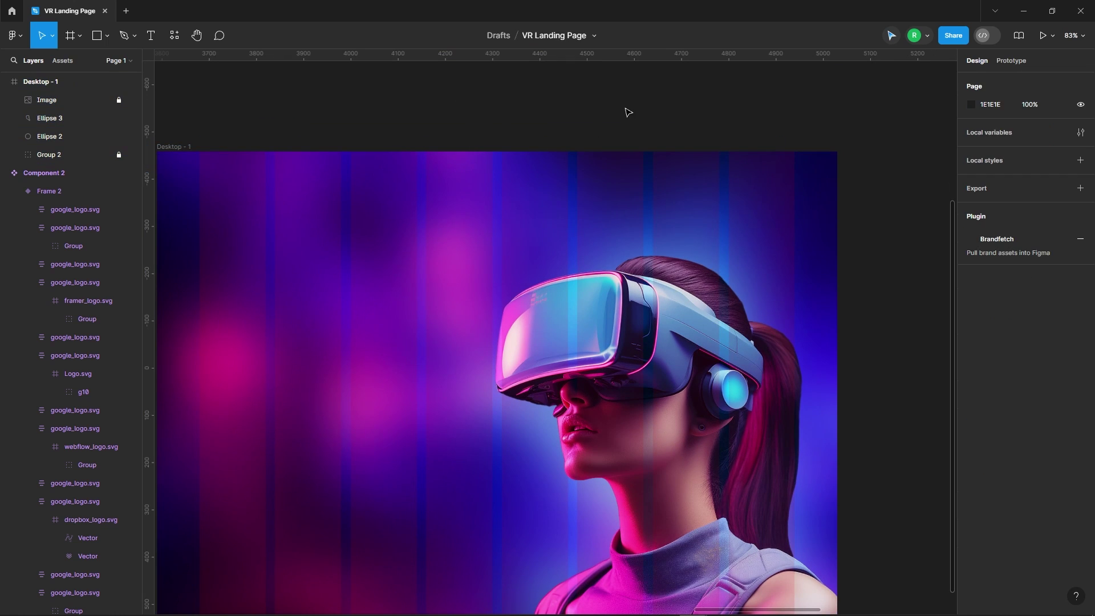
{"action": "key", "text": "t"}
{"action": "scroll", "coordinate": [447, 114], "scroll_direction": "up", "scroll_amount": 3}
{"action": "left_click", "coordinate": [471, 212]}
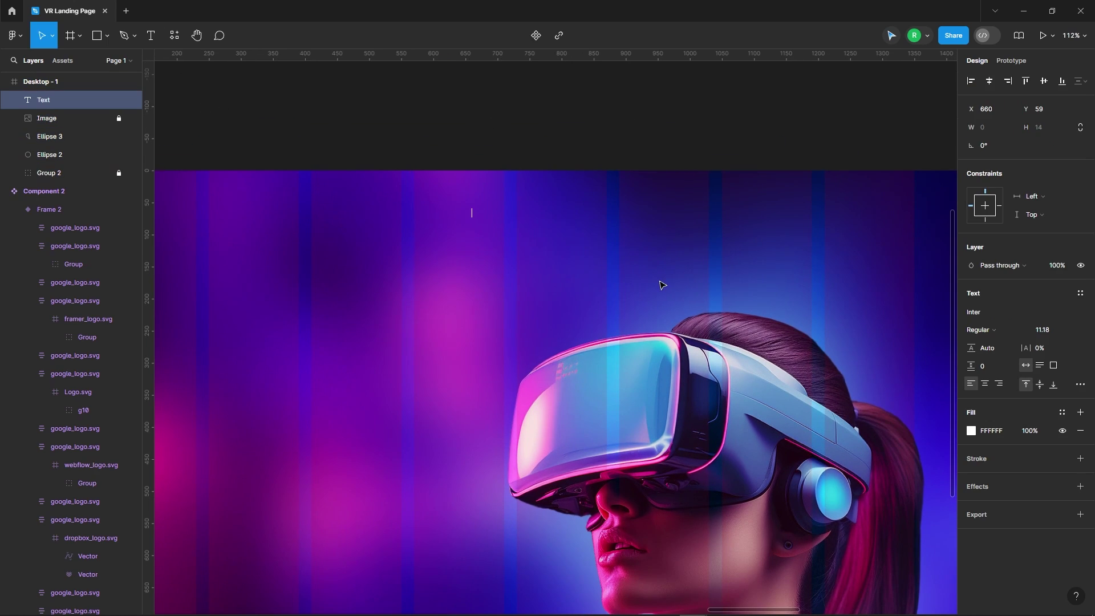
{"action": "type", "text": "Products"}
{"action": "key", "text": "Escape"}
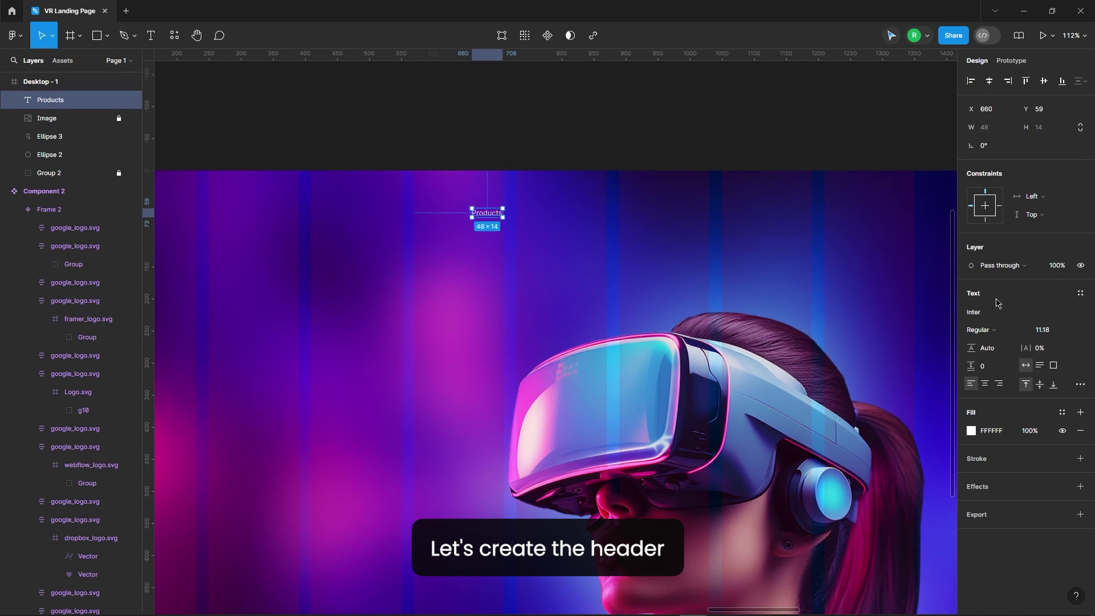
Step: Set the label to GRIFTER, size 16, trimmed to cap height
{"action": "left_click", "coordinate": [981, 312]}
{"action": "type", "text": "gri"}
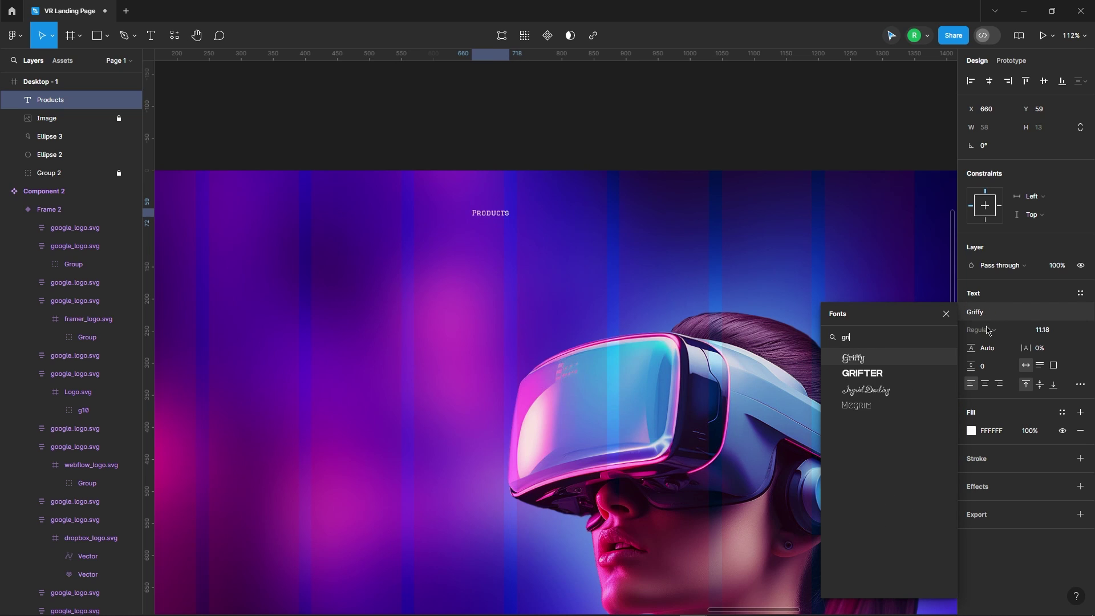
{"action": "type", "text": "fter"}
{"action": "key", "text": "Escape"}
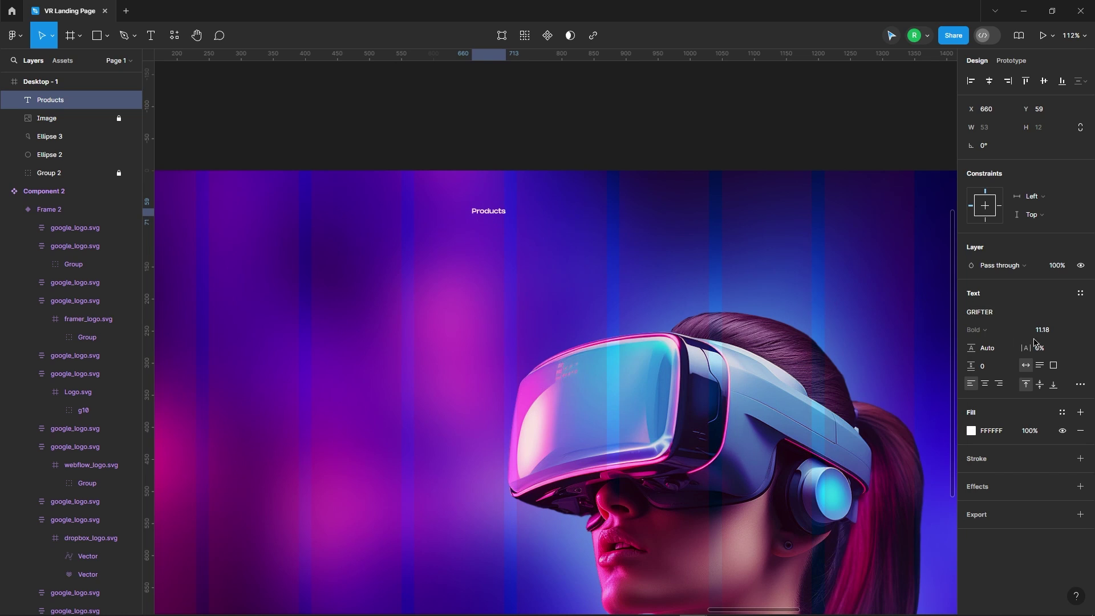
{"action": "key", "text": "Tab"}
{"action": "type", "text": "16"}
{"action": "key", "text": "Return"}
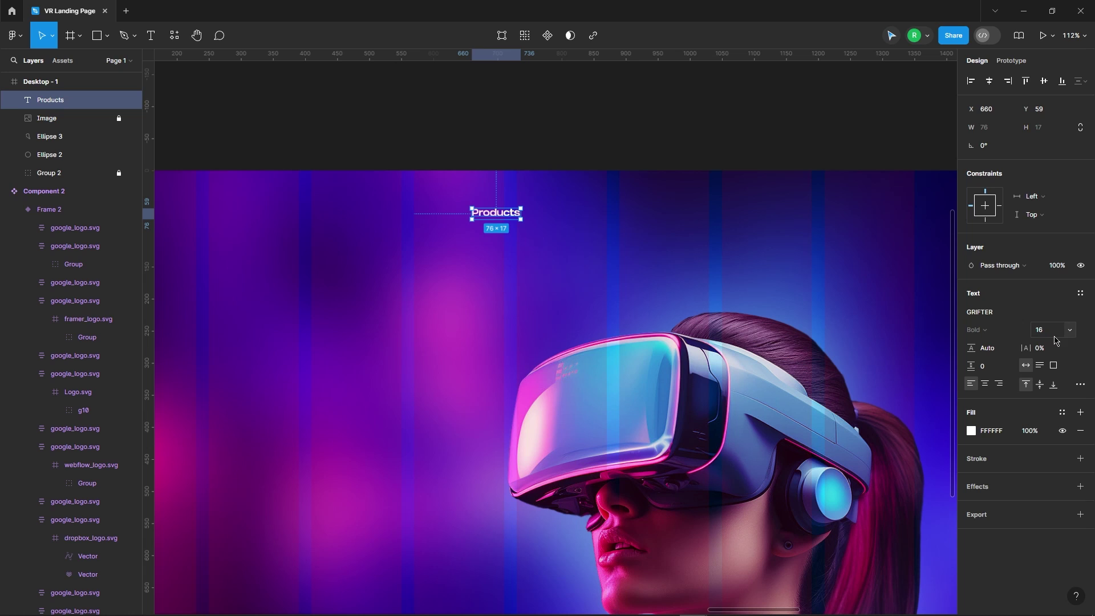
{"action": "left_click", "coordinate": [1082, 385]}
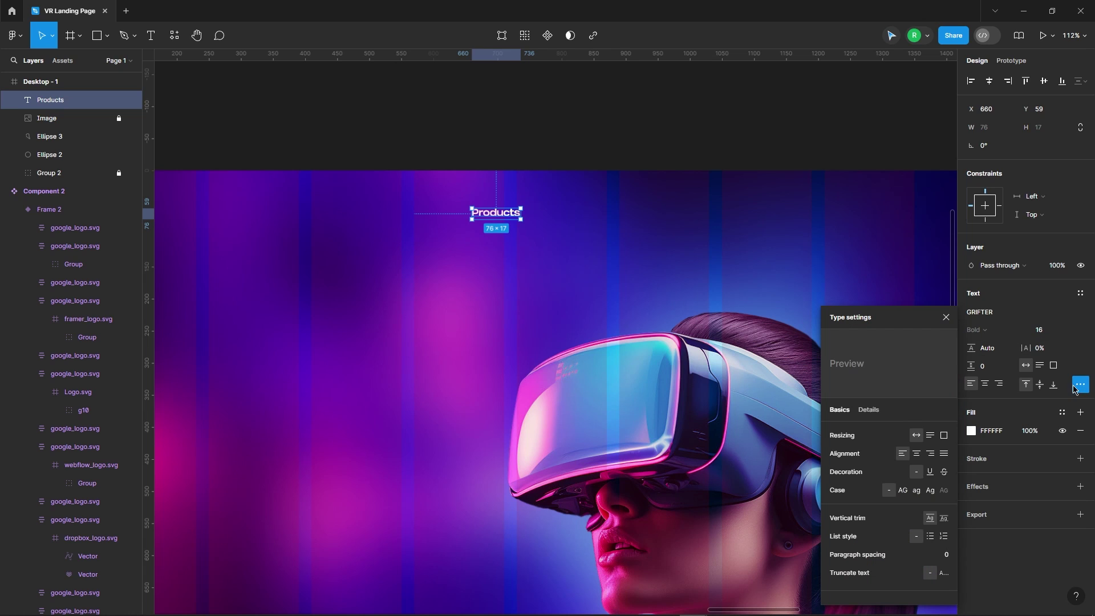
{"action": "left_click", "coordinate": [944, 518]}
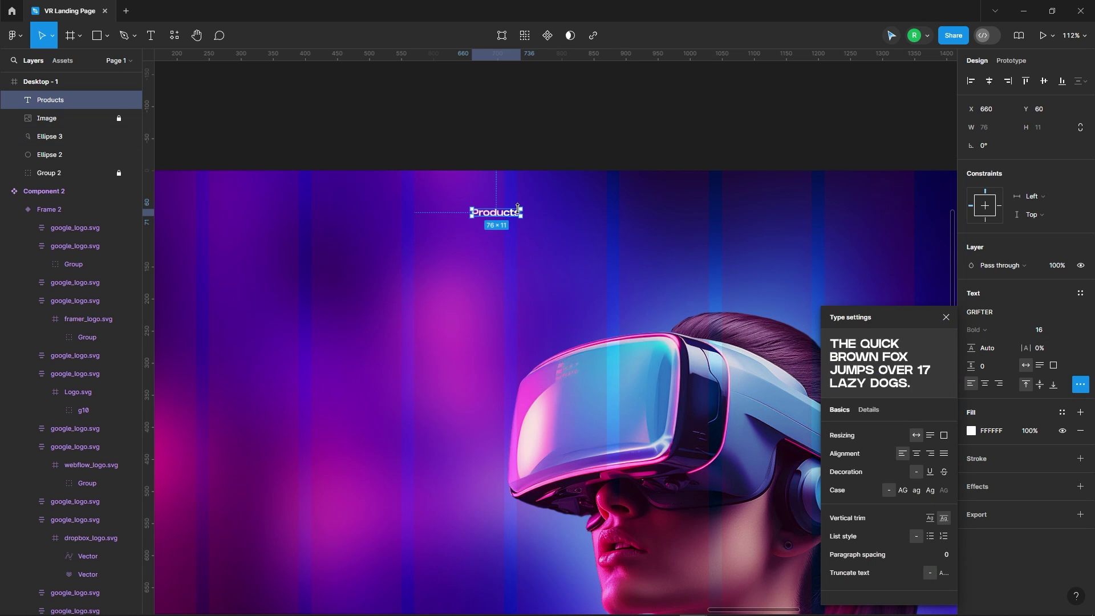
{"action": "left_click", "coordinate": [946, 317]}
Step: Duplicate the label into five Products labels and select all five
{"action": "left_click_drag", "start_coordinate": [511, 215], "coordinate": [570, 215]}
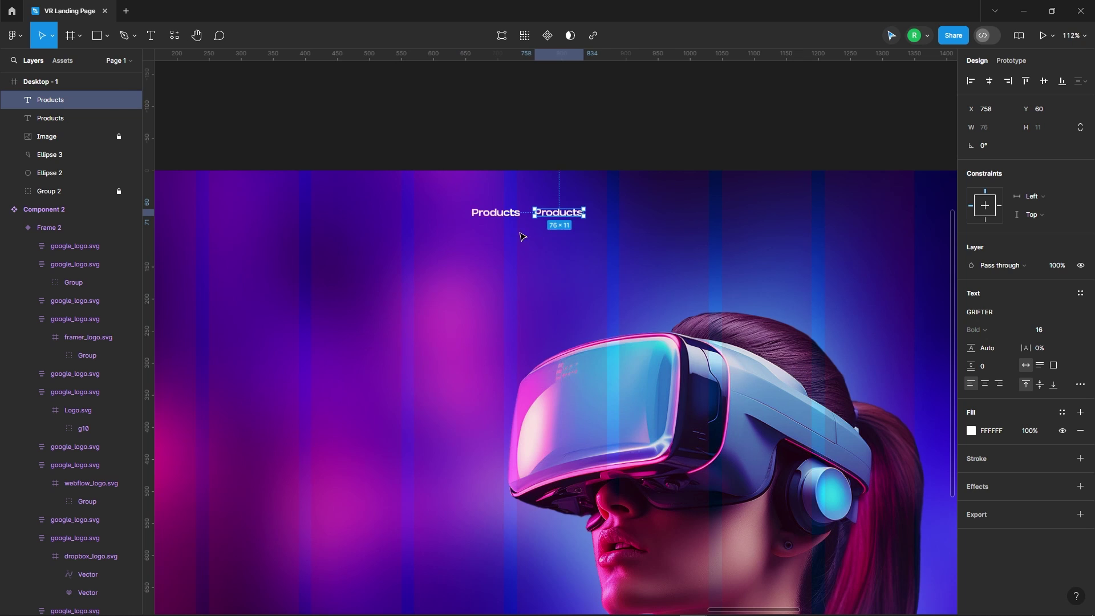
{"action": "scroll", "coordinate": [523, 237], "scroll_direction": "down", "scroll_amount": 3}
{"action": "key", "text": "ctrl+d"}
{"action": "key", "text": "ctrl+d"}
{"action": "key", "text": "ctrl+d"}
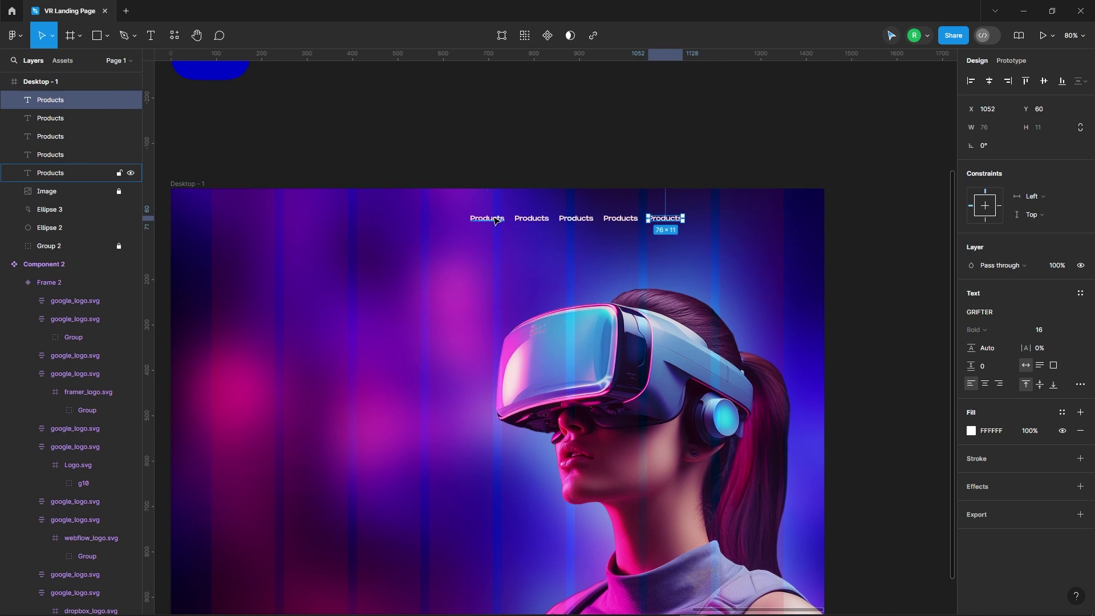
{"action": "left_click", "coordinate": [495, 221]}
{"action": "left_click", "coordinate": [533, 220], "text": "shift"}
{"action": "left_click", "coordinate": [581, 222], "text": "shift"}
{"action": "left_click", "coordinate": [620, 220], "text": "shift"}
{"action": "left_click", "coordinate": [664, 220], "text": "shift"}
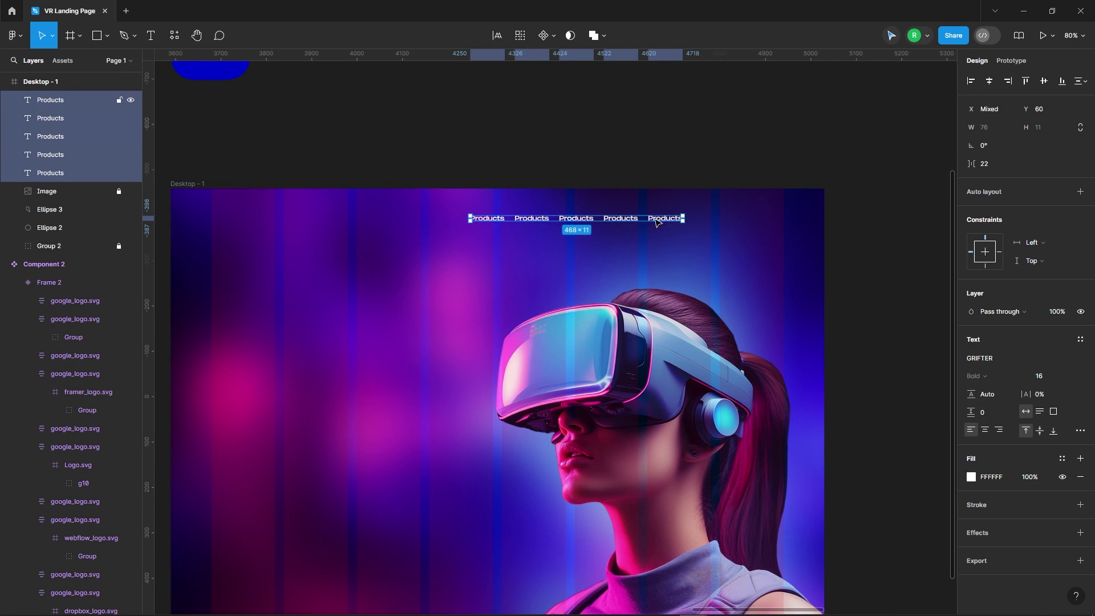
Step: Wrap the five labels in an auto layout row with 56 spacing
{"action": "scroll", "coordinate": [647, 219], "scroll_direction": "up", "scroll_amount": 5}
{"action": "right_click", "coordinate": [604, 222]}
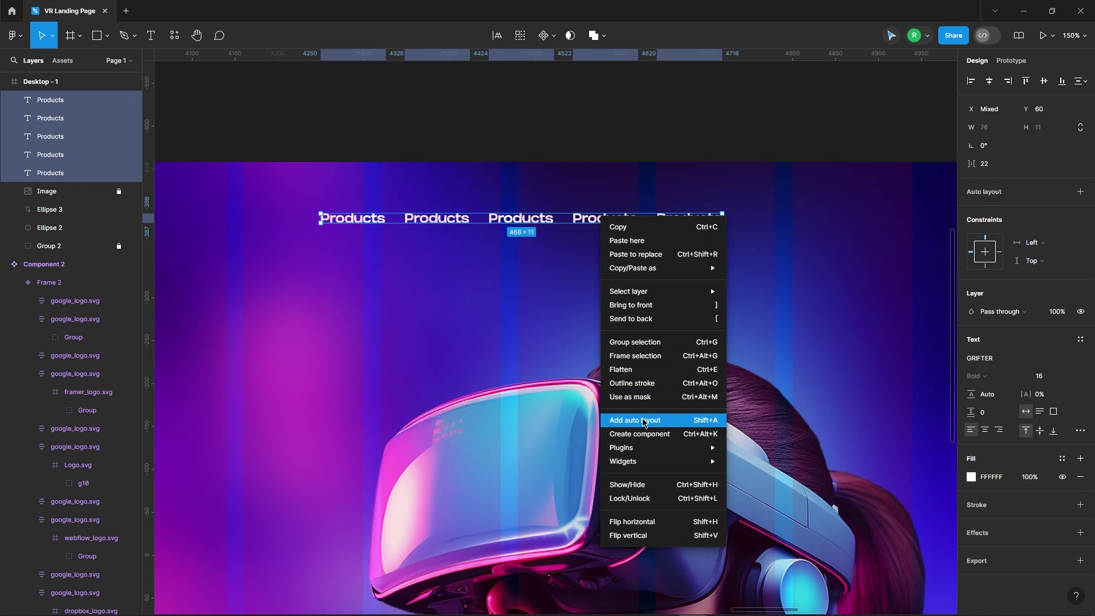
{"action": "left_click", "coordinate": [644, 420]}
{"action": "type", "text": "56"}
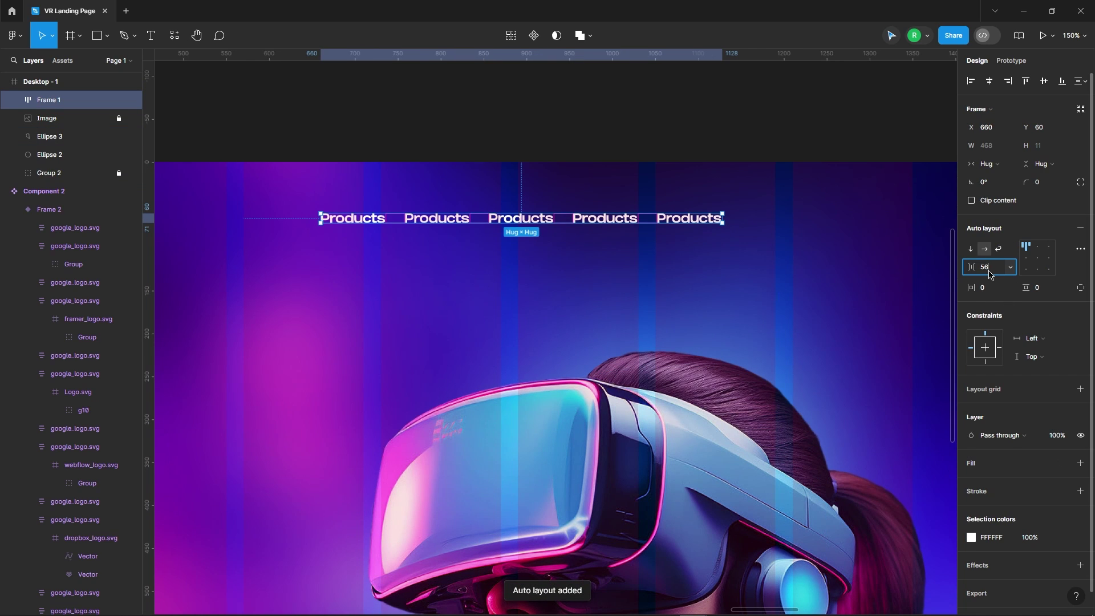
{"action": "key", "text": "Return"}
Step: Rename the second and third labels to 'Features' and 'Apps & Games'
{"action": "double_click", "coordinate": [466, 221]}
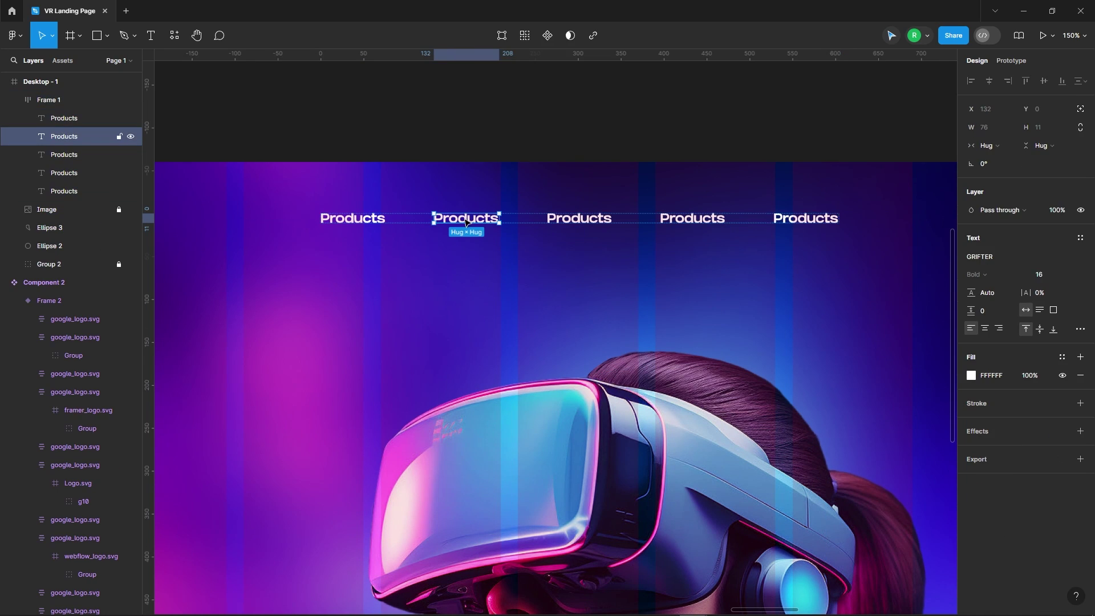
{"action": "scroll", "coordinate": [466, 222], "scroll_direction": "up", "scroll_amount": 1, "text": "ctrl"}
{"action": "key", "text": "Return"}
{"action": "type", "text": "Features"}
{"action": "double_click", "coordinate": [599, 219]}
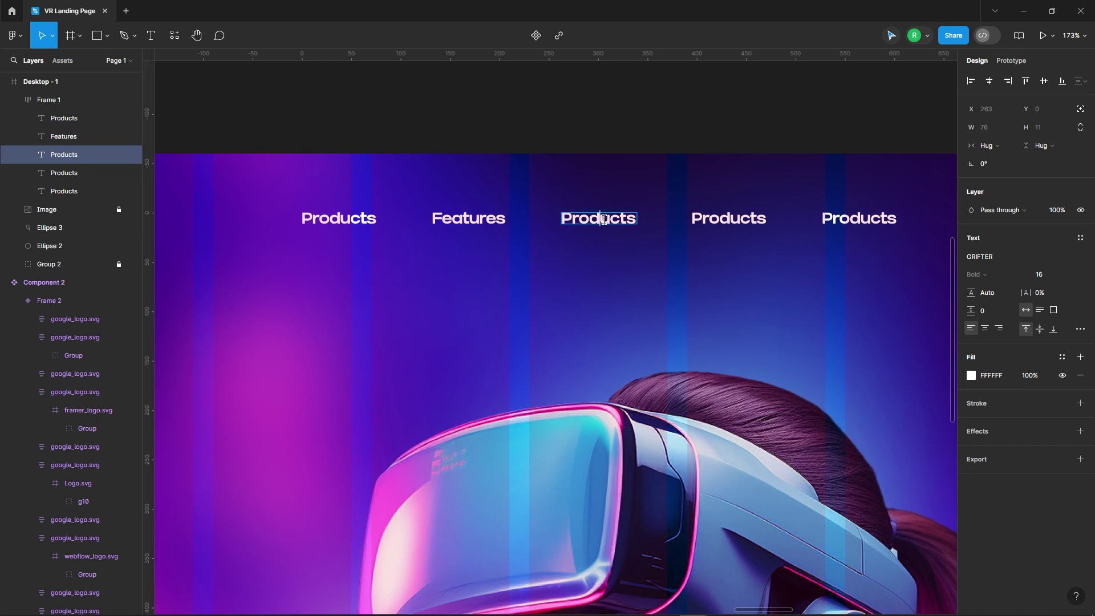
{"action": "type", "text": "Apps &"}
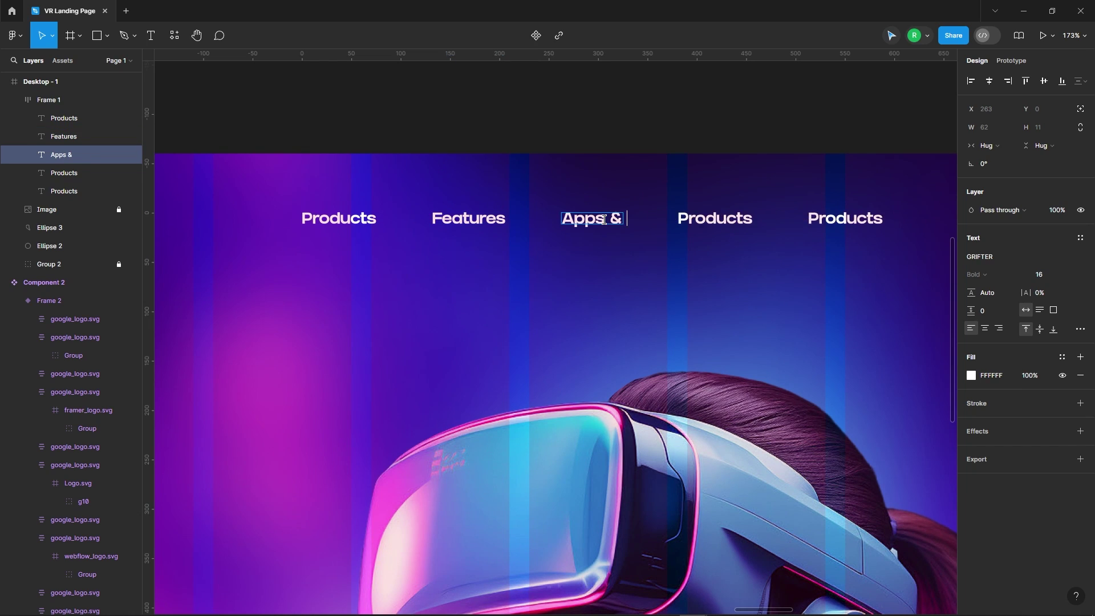
{"action": "type", "text": " Games"}
Step: Rename the last two labels to 'Support' and 'Contact', then clear the selection
{"action": "double_click", "coordinate": [757, 218]}
{"action": "type", "text": "S"}
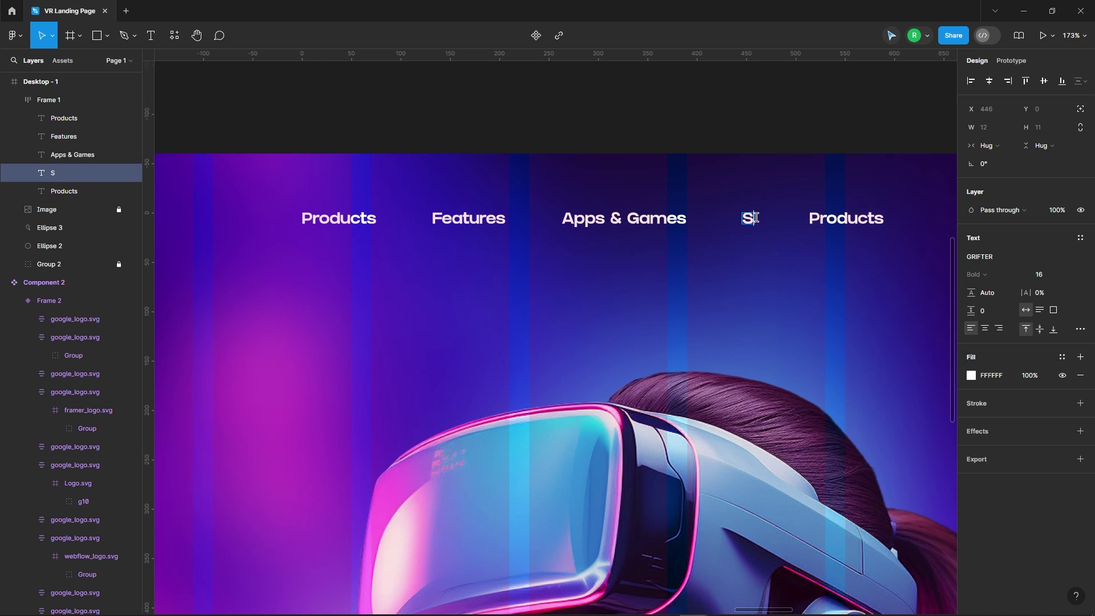
{"action": "type", "text": "upport"}
{"action": "scroll", "coordinate": [756, 219], "scroll_direction": "down", "scroll_amount": 1, "text": "ctrl"}
{"action": "double_click", "coordinate": [645, 168]}
{"action": "type", "text": "Contact"}
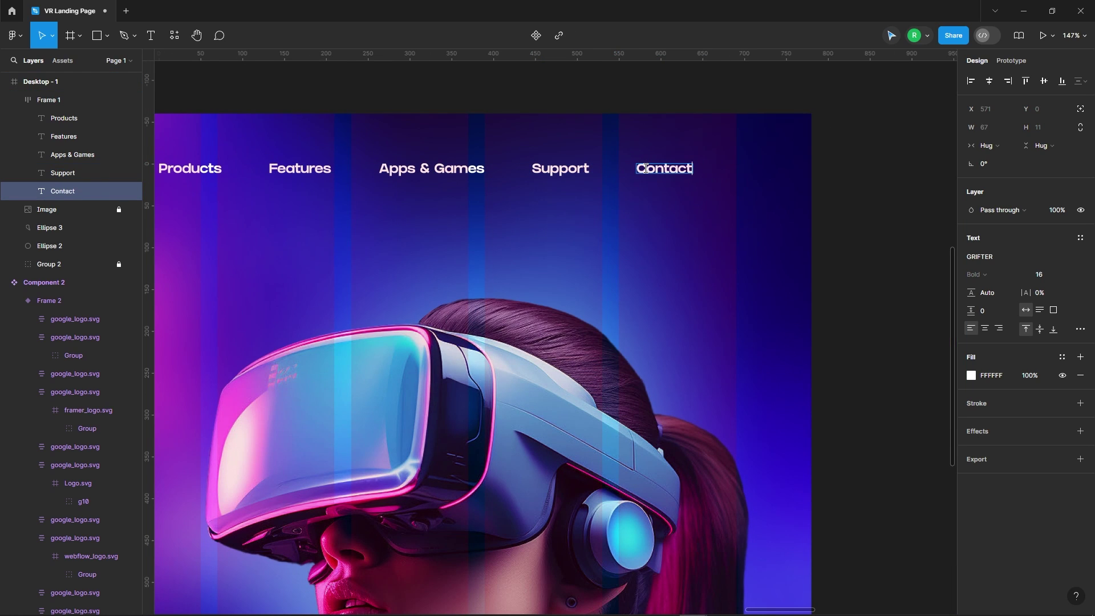
{"action": "key", "text": "Escape"}
{"action": "scroll", "coordinate": [872, 162], "scroll_direction": "down", "scroll_amount": 3, "text": "ctrl"}
{"action": "key", "text": "Escape"}
{"action": "scroll", "coordinate": [782, 200], "scroll_direction": "down", "scroll_amount": 2, "text": "ctrl"}
{"action": "key", "text": "Escape"}
{"action": "scroll", "coordinate": [783, 200], "scroll_direction": "down", "scroll_amount": 3, "text": "ctrl"}
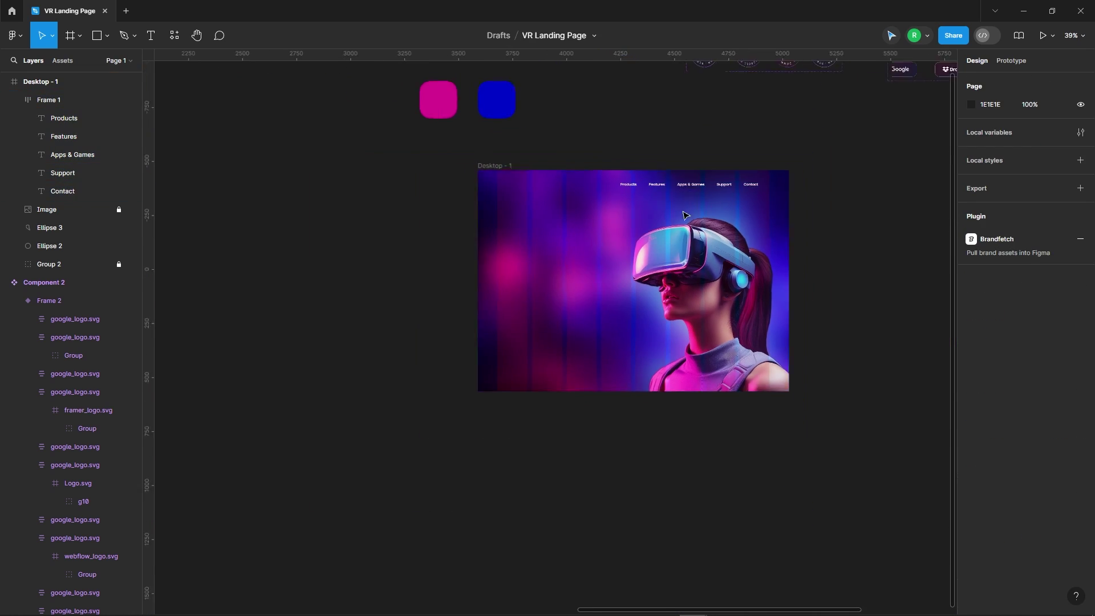
{"action": "scroll", "coordinate": [692, 212], "scroll_direction": "down", "scroll_amount": 6, "text": "ctrl"}
Step: Move the VR logo into Desktop - 1 and wrap it with the nav row in auto layout
{"action": "left_click", "coordinate": [174, 184]}
{"action": "scroll", "coordinate": [183, 199], "scroll_direction": "up", "scroll_amount": 6, "text": "ctrl"}
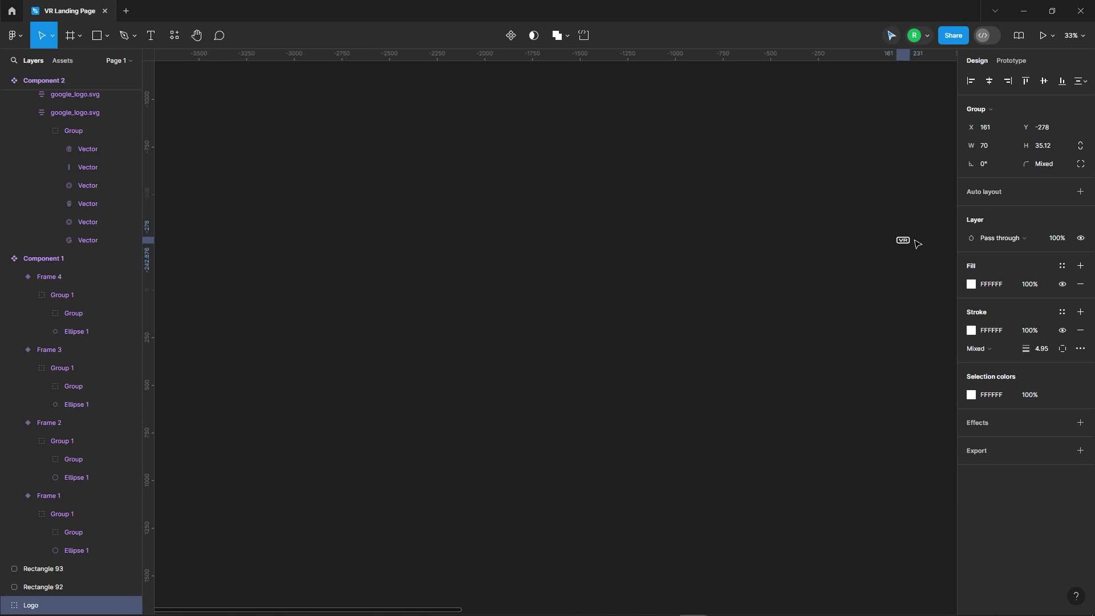
{"action": "mouse_move", "coordinate": [183, 199]}
{"action": "left_mouse_down"}
{"action": "mouse_move", "coordinate": [450, 288]}
{"action": "mouse_move", "coordinate": [609, 268]}
{"action": "left_mouse_up"}
{"action": "scroll", "coordinate": [608, 268], "scroll_direction": "up", "scroll_amount": 5, "text": "ctrl"}
{"action": "left_click", "coordinate": [609, 265], "text": "shift"}
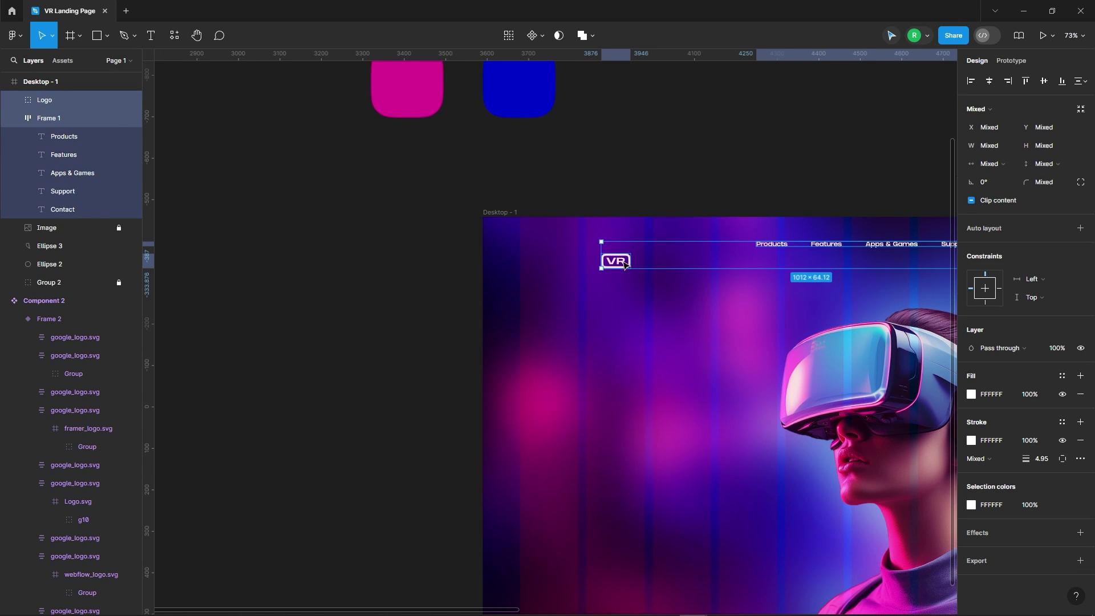
{"action": "right_click", "coordinate": [617, 261]}
{"action": "left_click", "coordinate": [655, 476]}
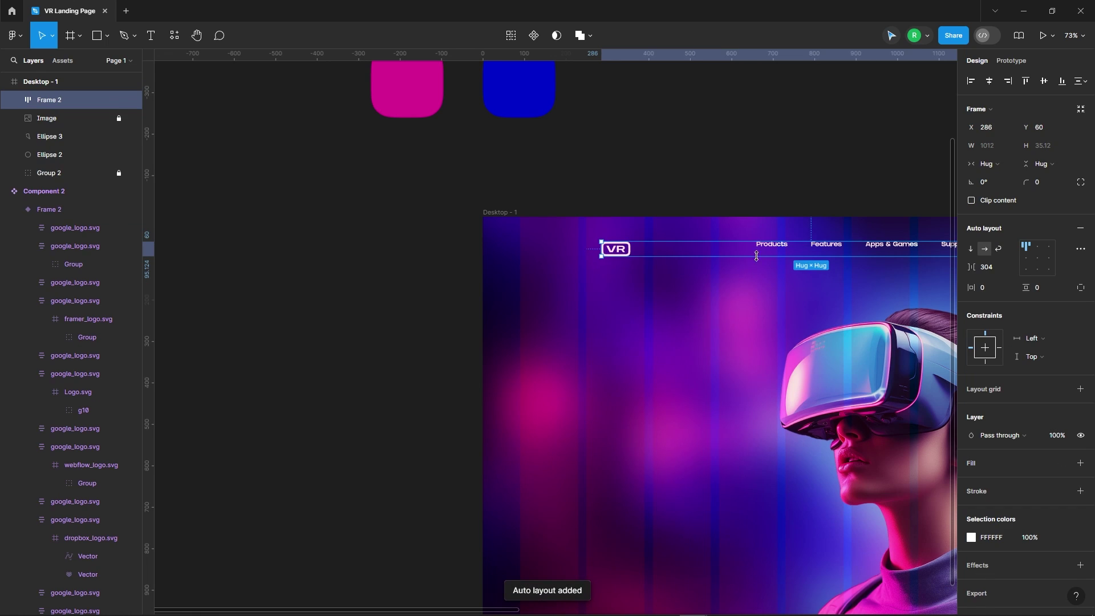
Step: Centre-align the bar with Auto spacing and stretch it to 1260 px wide from X 90
{"action": "left_click", "coordinate": [1037, 258]}
{"action": "scroll", "coordinate": [845, 283], "scroll_direction": "down", "scroll_amount": 3, "text": "ctrl"}
{"action": "scroll", "coordinate": [845, 282], "scroll_direction": "up", "scroll_amount": 4, "text": "ctrl"}
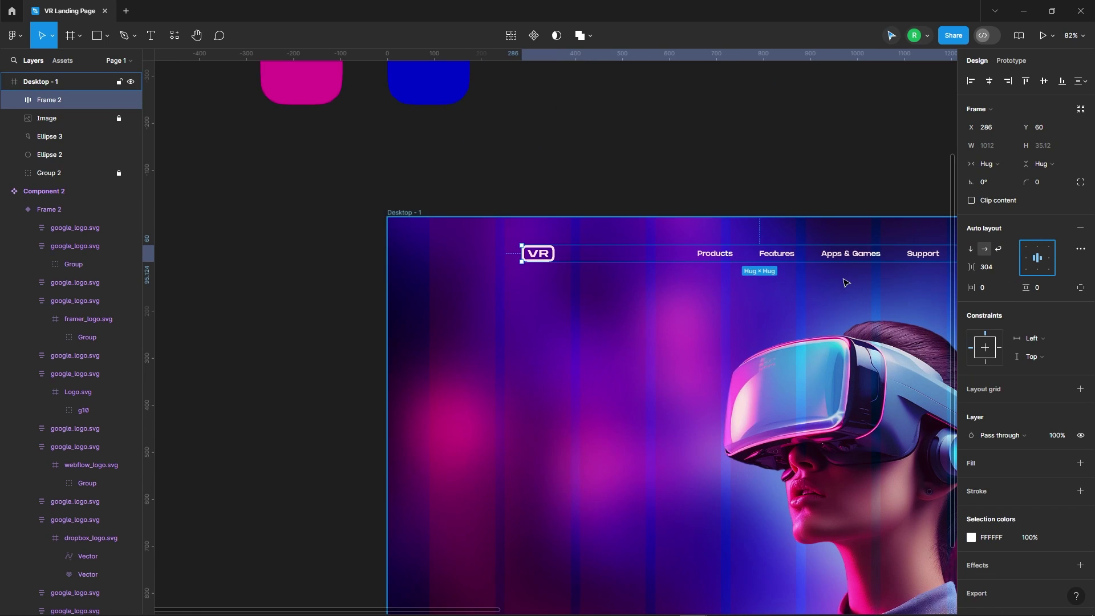
{"action": "left_click", "coordinate": [995, 267]}
{"action": "scroll", "coordinate": [511, 270], "scroll_direction": "up", "scroll_amount": 5, "text": "ctrl"}
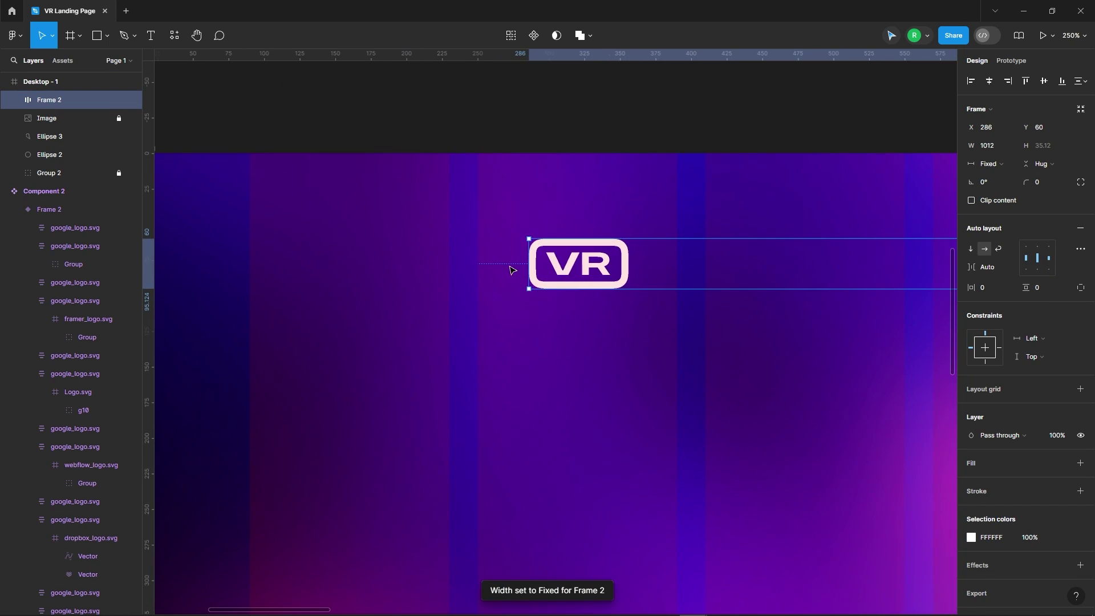
{"action": "left_click_drag", "start_coordinate": [525, 258], "coordinate": [245, 258]}
{"action": "scroll", "coordinate": [242, 251], "scroll_direction": "down", "scroll_amount": 5, "text": "ctrl"}
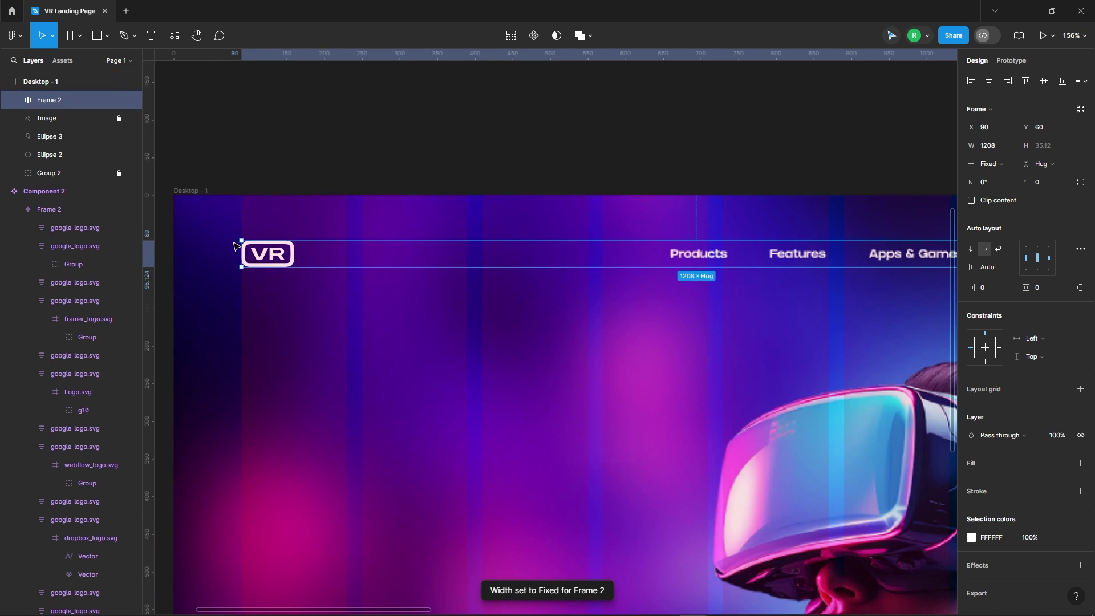
{"action": "scroll", "coordinate": [719, 247], "scroll_direction": "up", "scroll_amount": 5, "text": "ctrl"}
{"action": "scroll", "coordinate": [692, 245], "scroll_direction": "up", "scroll_amount": 1, "text": "ctrl"}
{"action": "left_click_drag", "start_coordinate": [692, 245], "coordinate": [791, 245]}
{"action": "scroll", "coordinate": [785, 184], "scroll_direction": "down", "scroll_amount": 5, "text": "ctrl"}
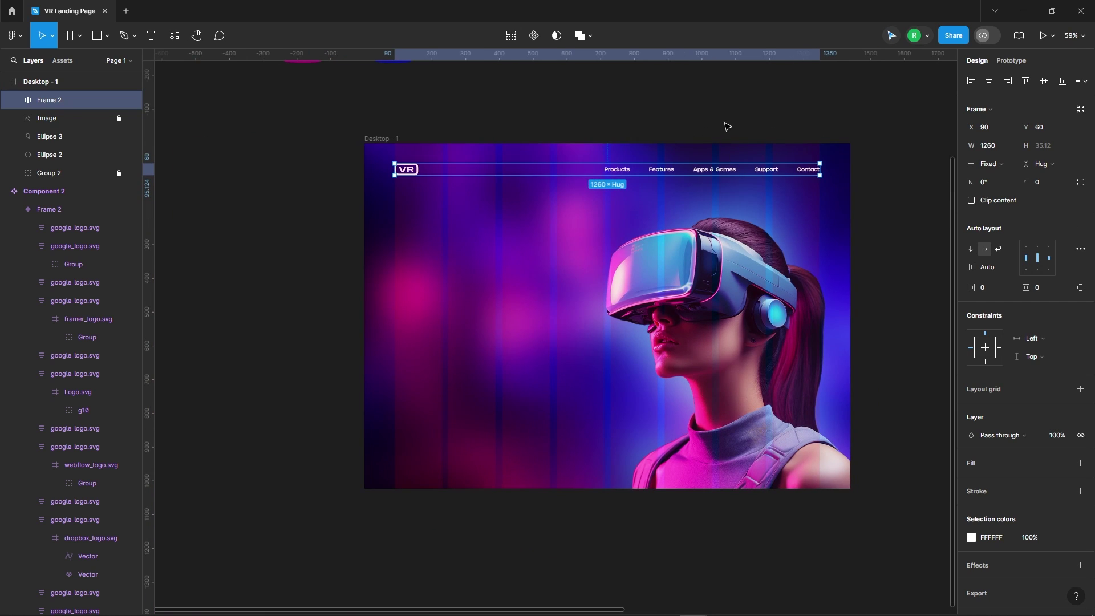
Step: Set the nav links group to 85% opacity
{"action": "left_click", "coordinate": [727, 126]}
{"action": "left_click", "coordinate": [689, 172]}
{"action": "scroll", "coordinate": [690, 176], "scroll_direction": "up", "scroll_amount": 3, "text": "ctrl"}
{"action": "left_click", "coordinate": [591, 200]}
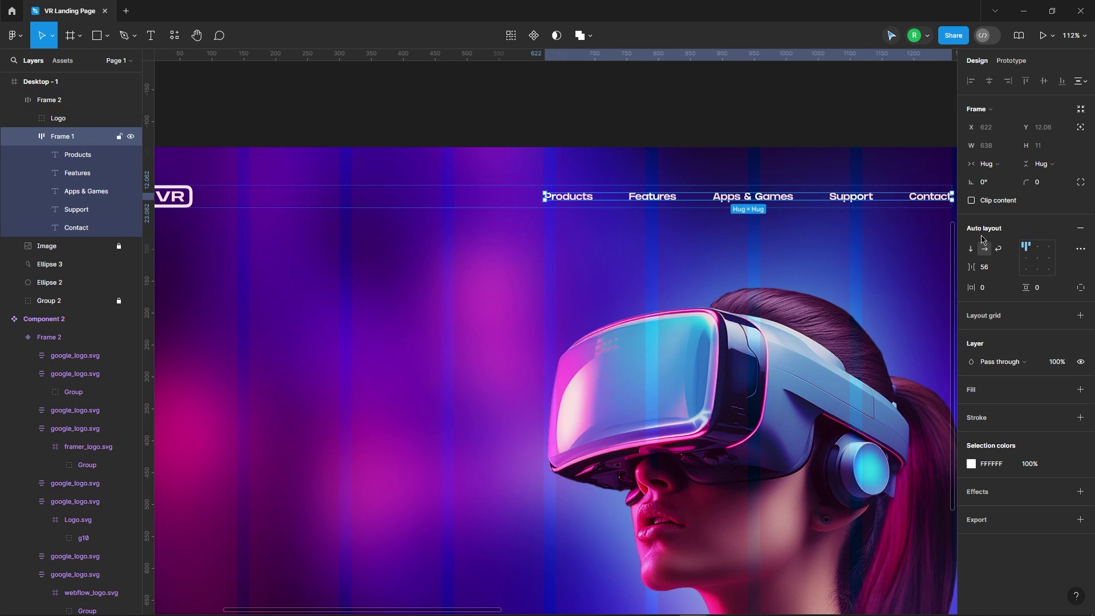
{"action": "type", "text": "85"}
{"action": "key", "text": "Return"}
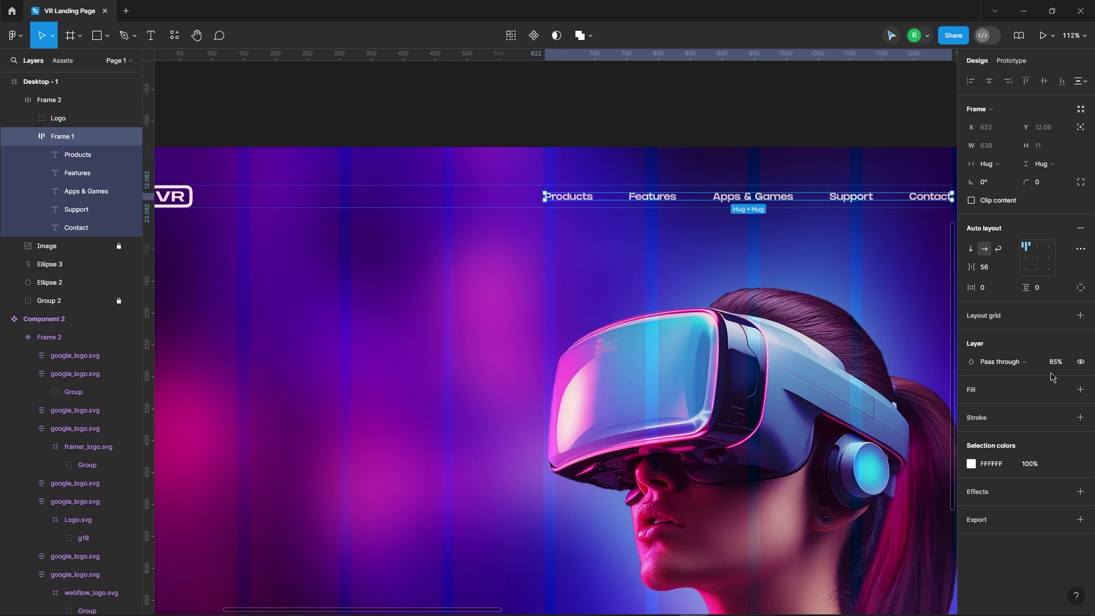
{"action": "left_click", "coordinate": [631, 109]}
Step: Hide the Desktop - 1 frame's column grid
{"action": "scroll", "coordinate": [632, 108], "scroll_direction": "down", "scroll_amount": 3, "text": "ctrl"}
{"action": "scroll", "coordinate": [789, 172], "scroll_direction": "up", "scroll_amount": 5, "text": "ctrl"}
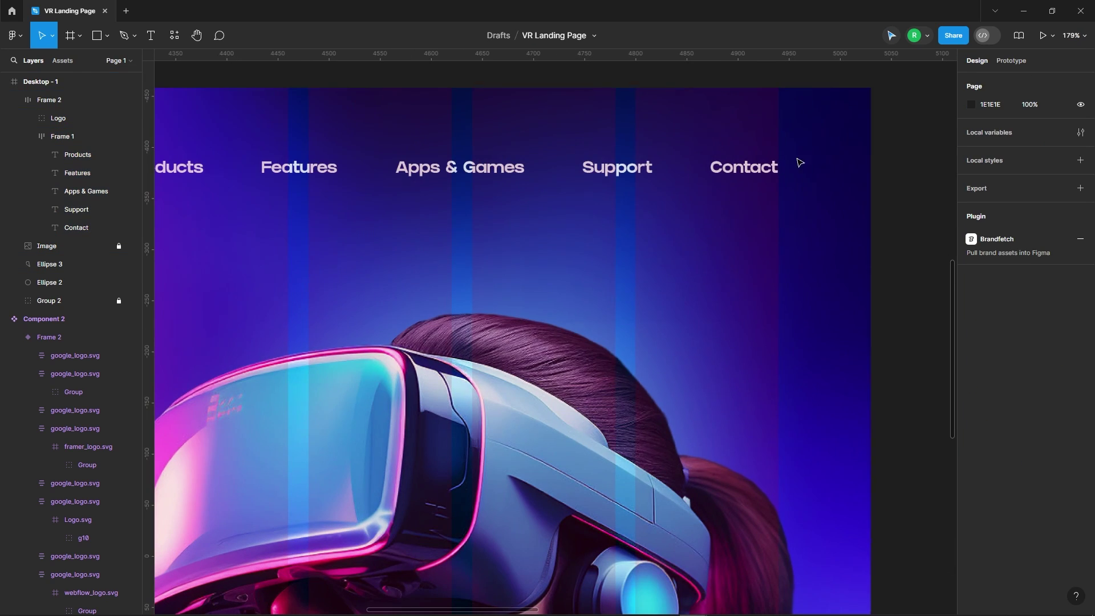
{"action": "left_click", "coordinate": [713, 174]}
{"action": "scroll", "coordinate": [850, 135], "scroll_direction": "down", "scroll_amount": 4, "text": "ctrl"}
{"action": "left_click", "coordinate": [208, 105]}
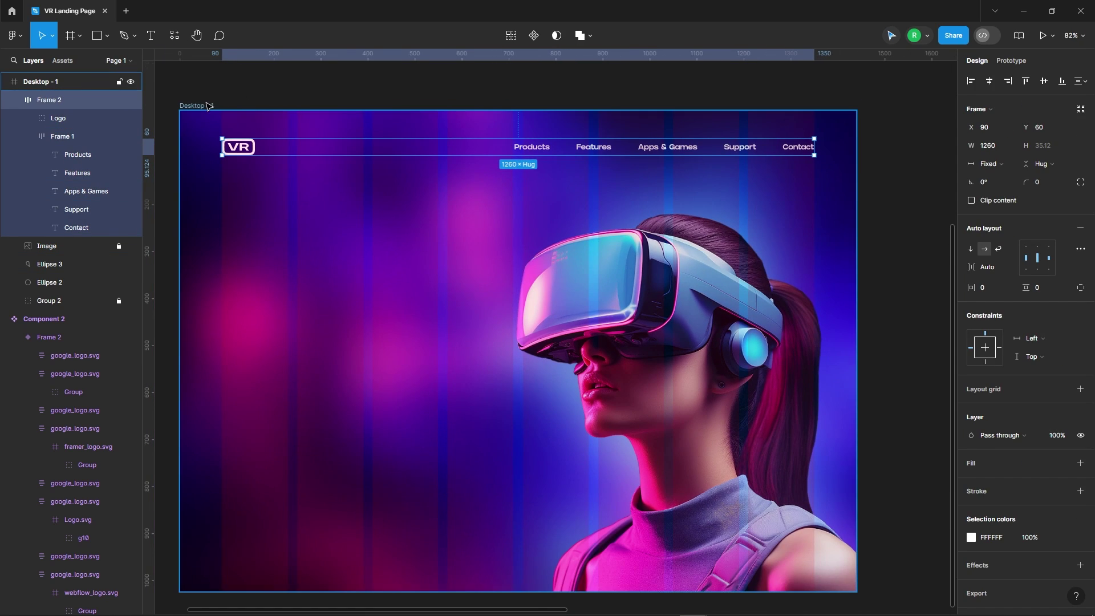
{"action": "left_click", "coordinate": [1061, 256]}
{"action": "scroll", "coordinate": [794, 139], "scroll_direction": "down", "scroll_amount": 3, "text": "ctrl"}
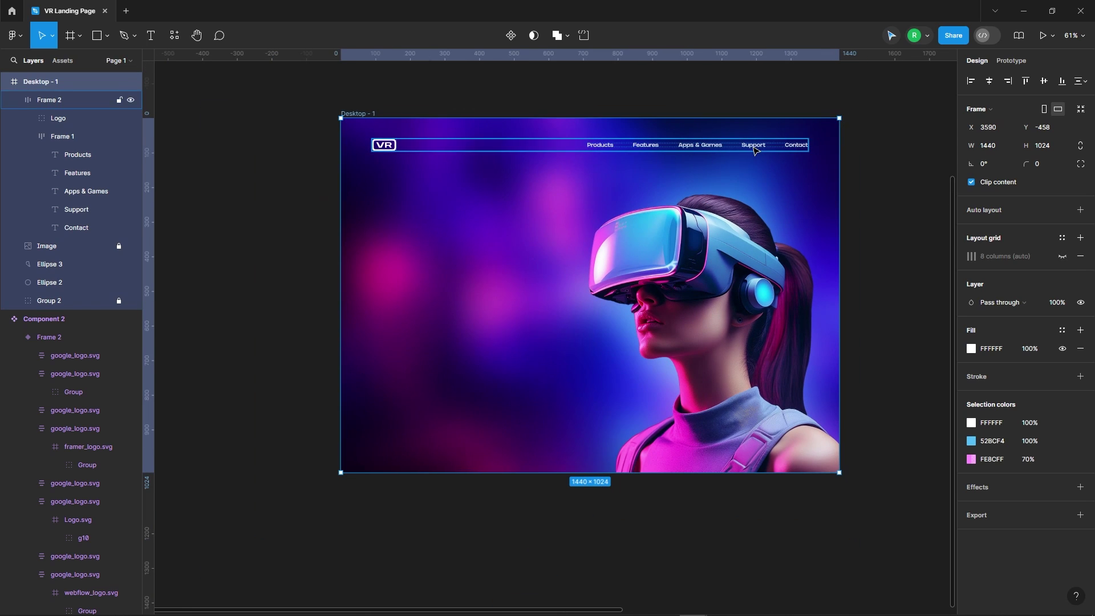
{"action": "left_click", "coordinate": [795, 135]}
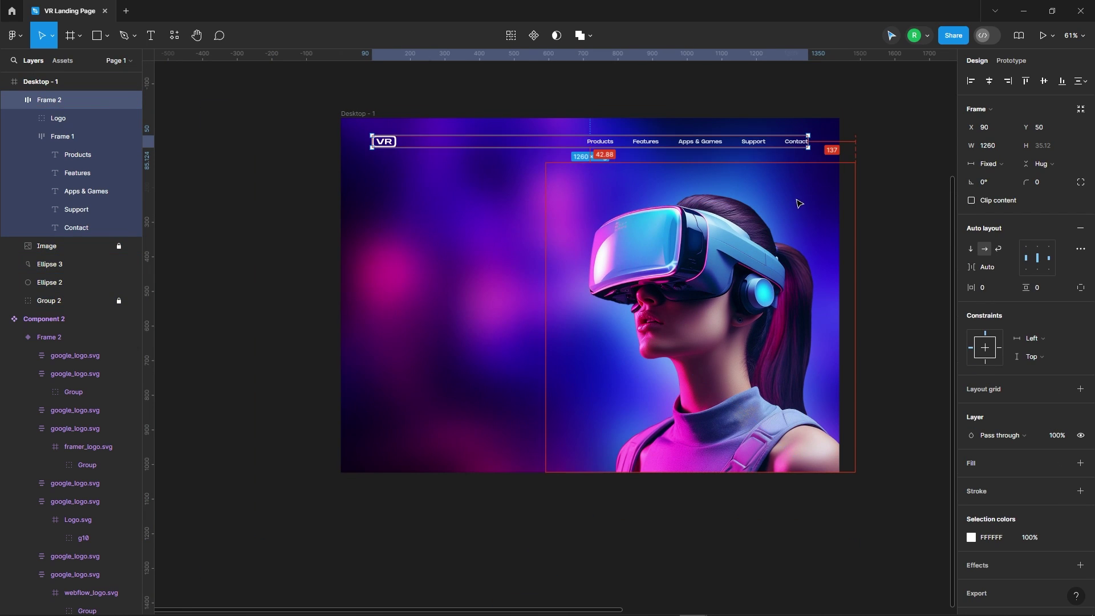
{"action": "left_click", "coordinate": [855, 182]}
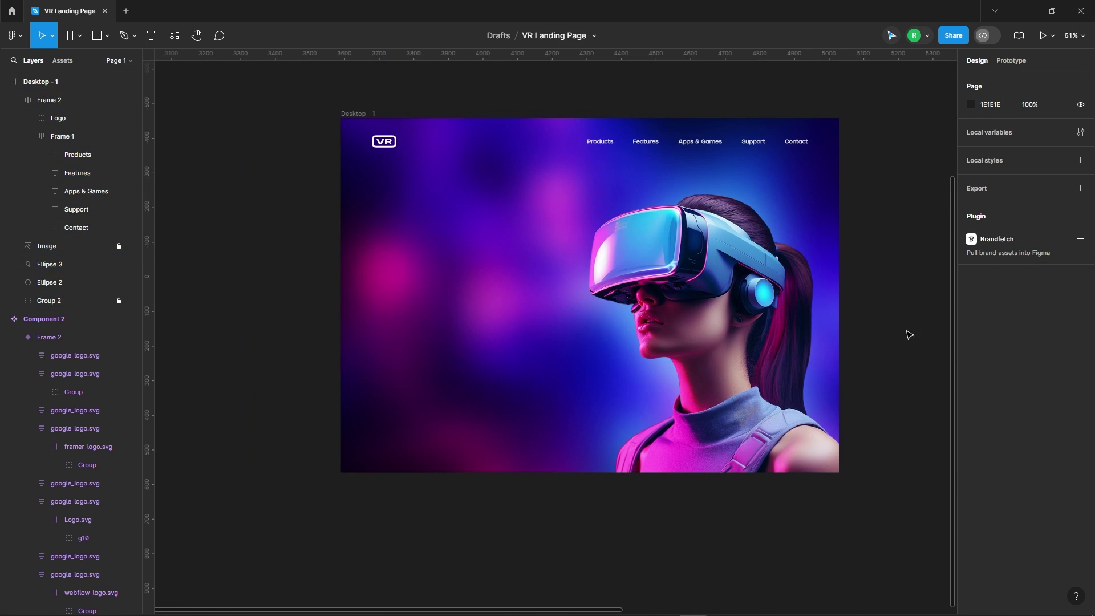
Step: Paste the heading and body text, then set the heading font to GRIFTER
{"action": "key", "text": "ctrl+v"}
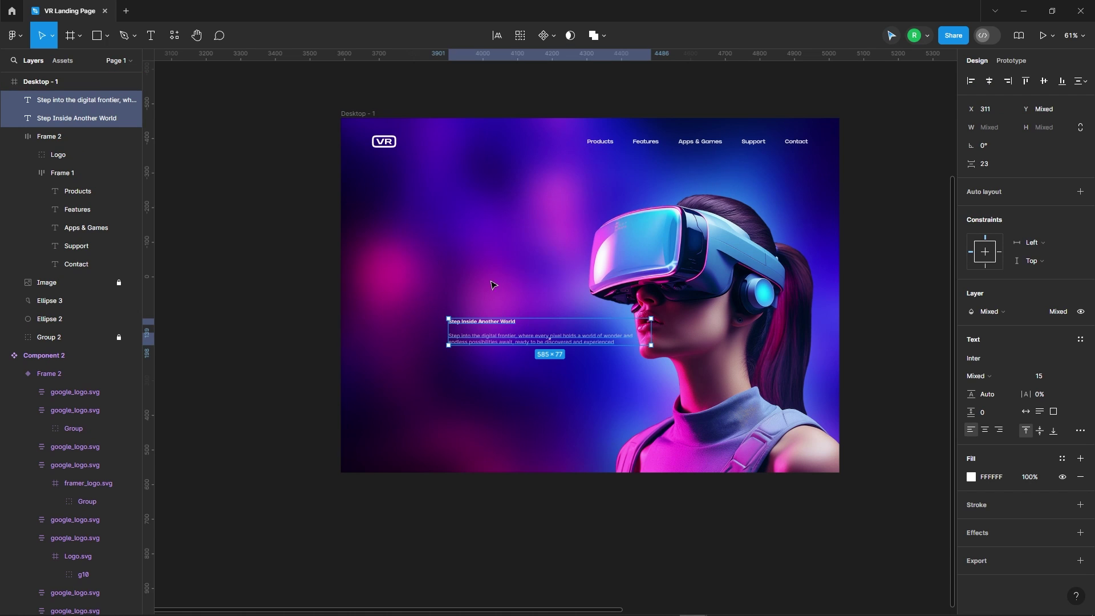
{"action": "left_click_drag", "start_coordinate": [247, 288], "coordinate": [627, 234]}
{"action": "scroll", "coordinate": [479, 235], "scroll_direction": "down", "scroll_amount": 3}
{"action": "scroll", "coordinate": [258, 236], "scroll_direction": "up", "scroll_amount": 5}
{"action": "left_click", "coordinate": [268, 281]}
{"action": "scroll", "coordinate": [399, 228], "scroll_direction": "down", "scroll_amount": 3}
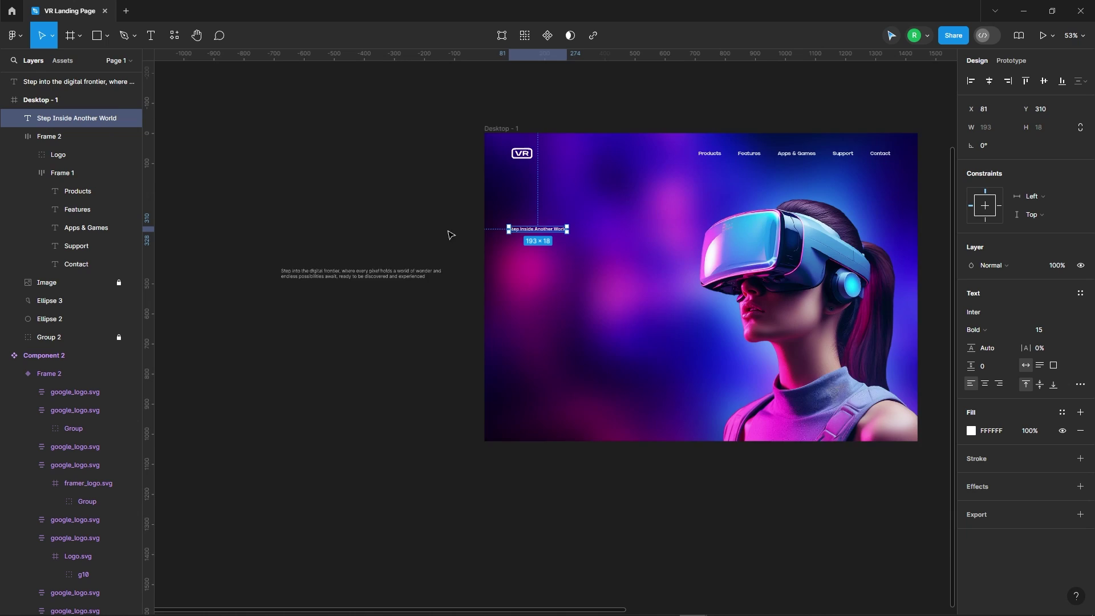
{"action": "scroll", "coordinate": [616, 240], "scroll_direction": "up", "scroll_amount": 3}
{"action": "left_click", "coordinate": [1008, 314]}
{"action": "type", "text": "g"}
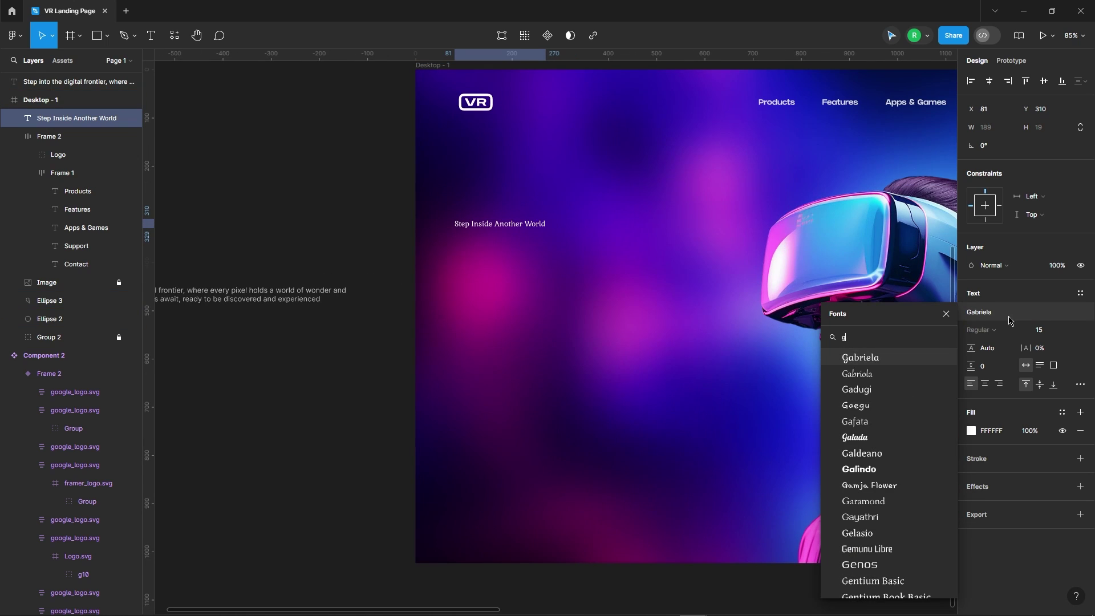
{"action": "type", "text": "rift"}
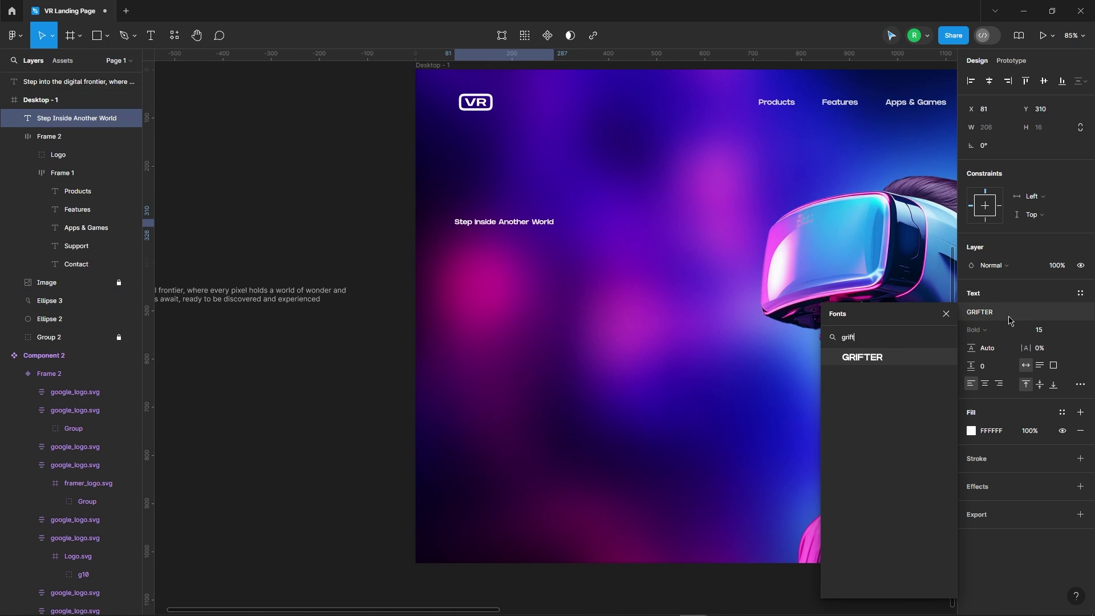
{"action": "left_click", "coordinate": [890, 358]}
Step: Set the heading size to 75 and narrow it so it wraps onto two lines
{"action": "left_click", "coordinate": [1046, 335]}
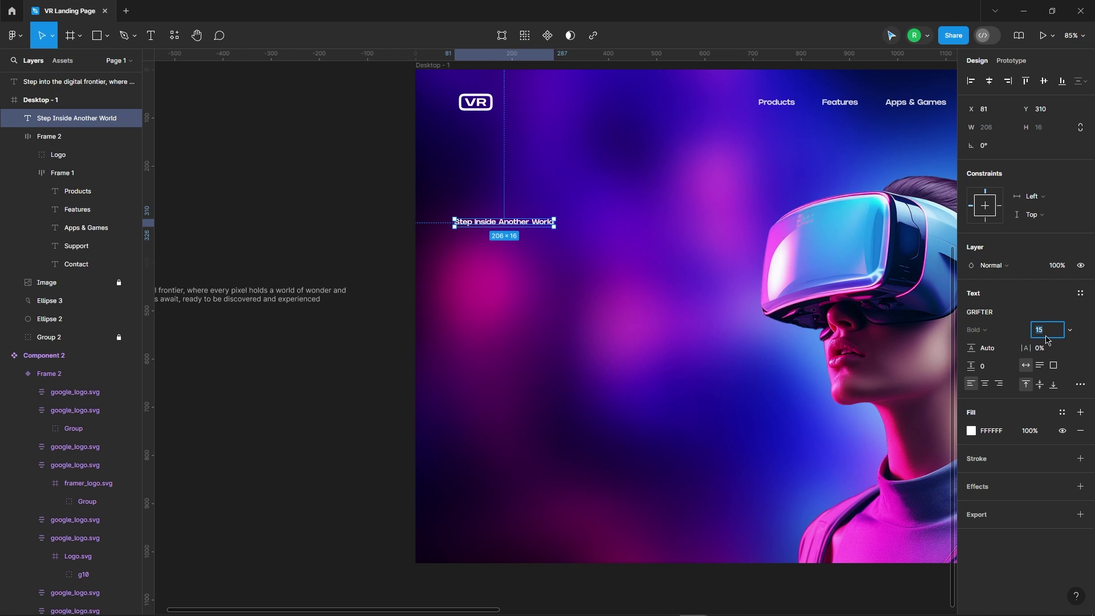
{"action": "type", "text": "75"}
{"action": "key", "text": "Return"}
{"action": "key", "text": "Escape"}
{"action": "scroll", "coordinate": [563, 179], "scroll_direction": "down", "scroll_amount": 5}
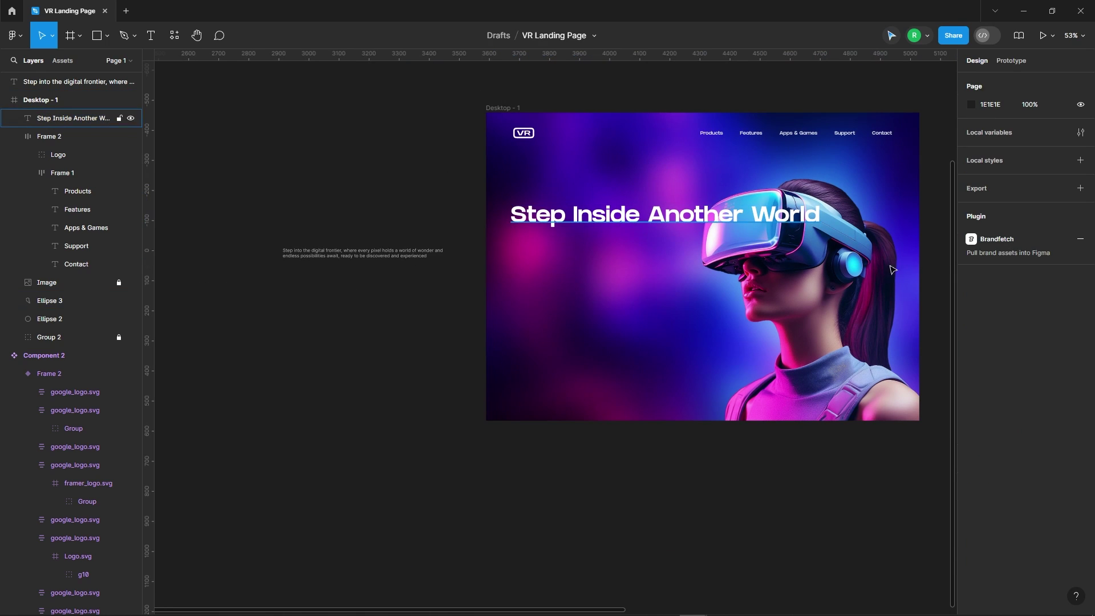
{"action": "left_click", "coordinate": [801, 216]}
{"action": "left_click_drag", "start_coordinate": [821, 216], "coordinate": [689, 234]}
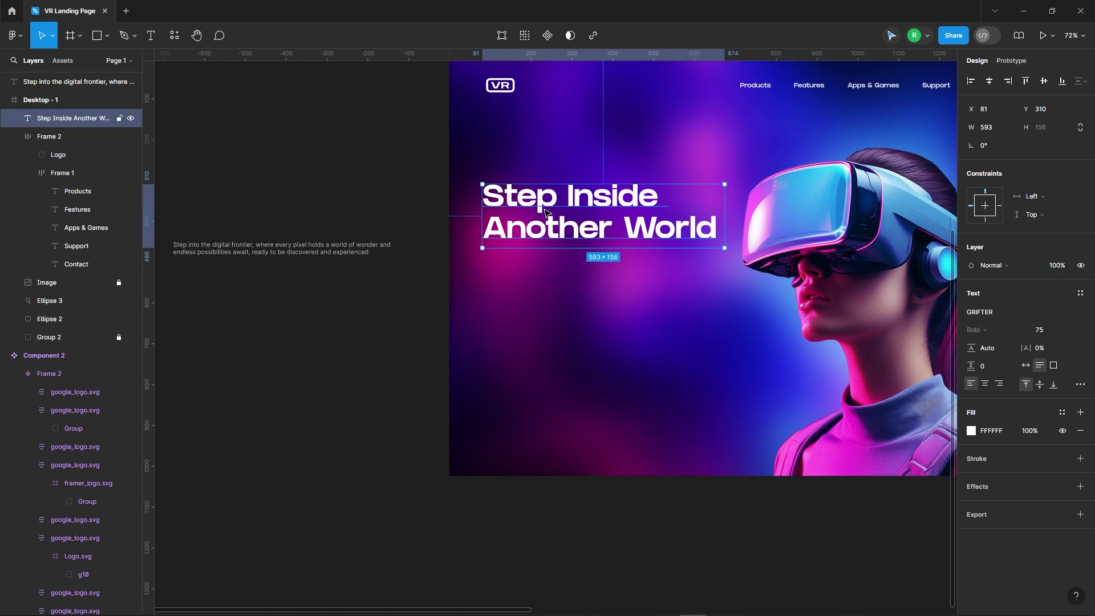
Step: Give the paragraph DM Sans Medium 20 and place it under the headline at X 90
{"action": "left_click", "coordinate": [319, 154]}
{"action": "left_click_drag", "start_coordinate": [236, 222], "coordinate": [481, 248]}
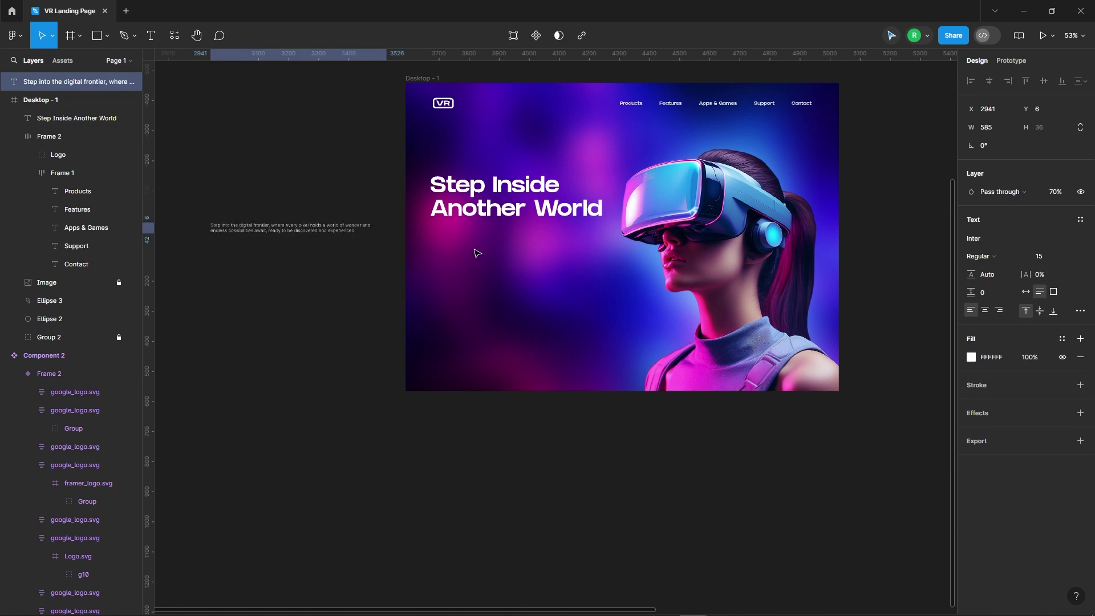
{"action": "scroll", "coordinate": [481, 240], "scroll_direction": "up", "scroll_amount": 2, "text": "ctrl"}
{"action": "scroll", "coordinate": [482, 240], "scroll_direction": "up", "scroll_amount": 3, "text": "ctrl"}
{"action": "left_click", "coordinate": [975, 312]}
{"action": "type", "text": "D"}
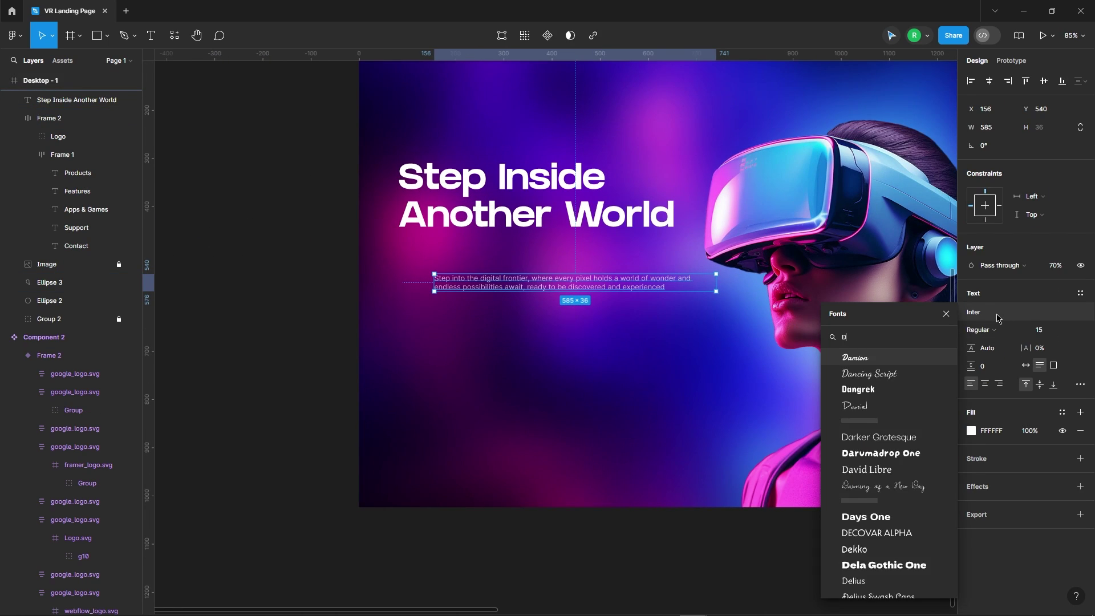
{"action": "type", "text": "M sa"}
{"action": "left_click", "coordinate": [884, 358]}
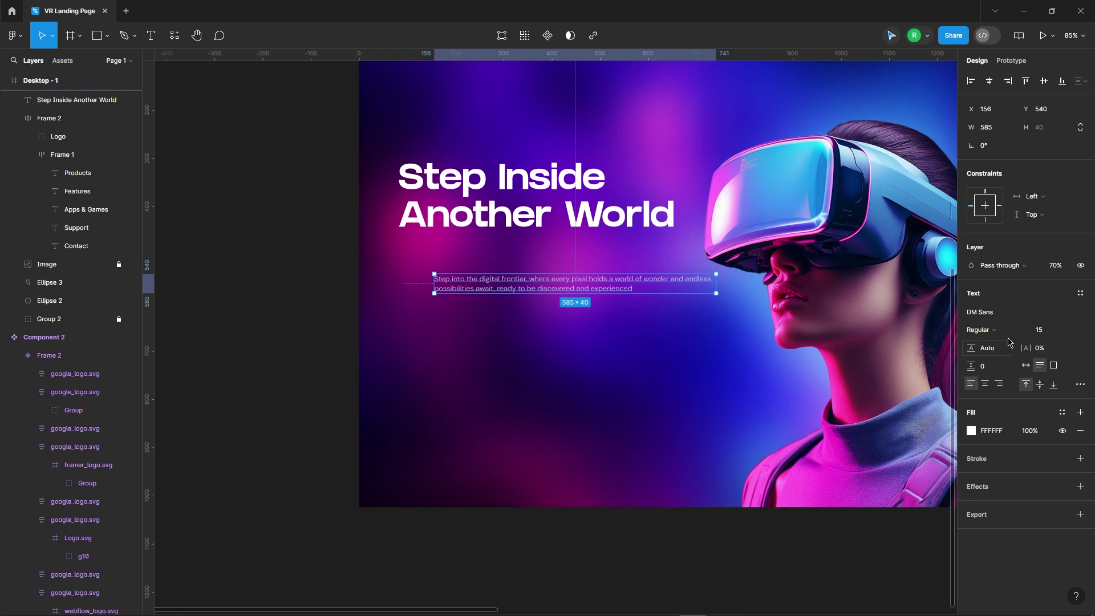
{"action": "left_click", "coordinate": [992, 333]}
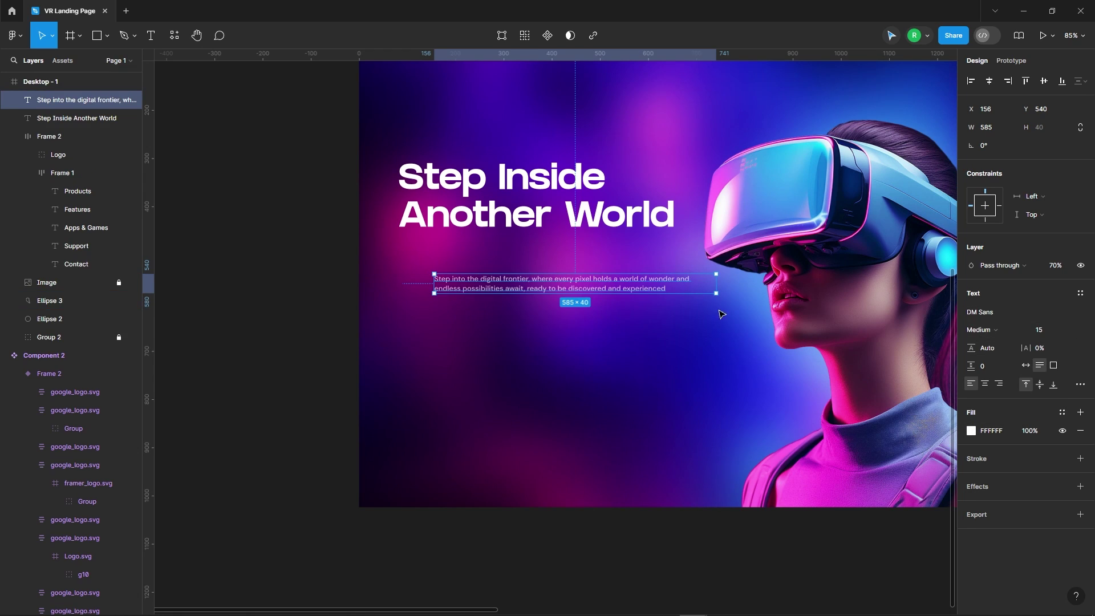
{"action": "left_click", "coordinate": [1048, 331]}
{"action": "key", "text": "Return"}
{"action": "left_click_drag", "start_coordinate": [506, 290], "coordinate": [474, 274]}
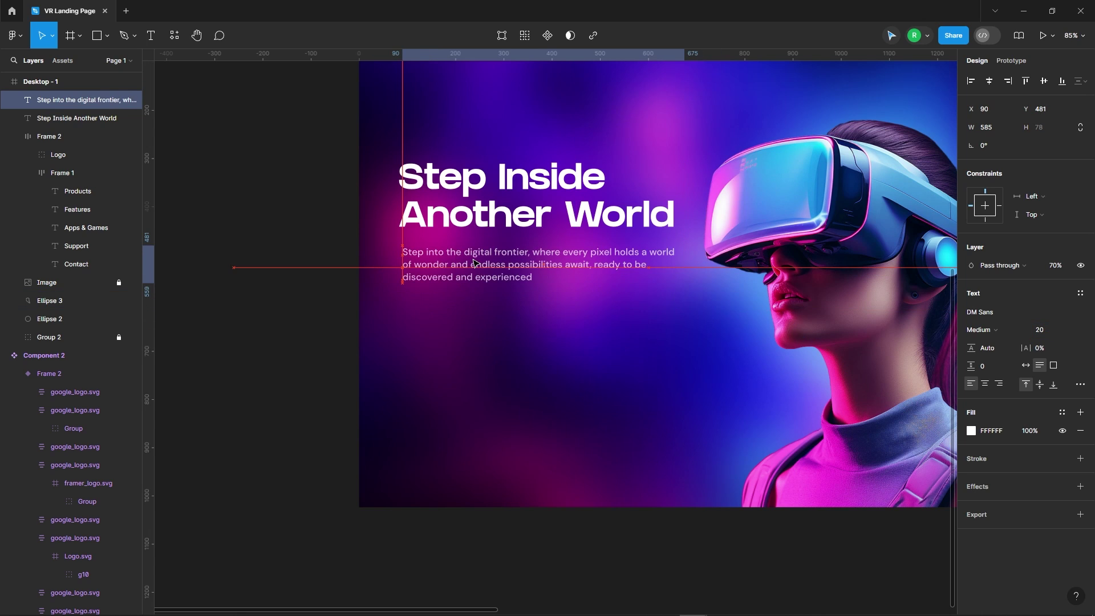
Step: Set the paragraph's line height to 28 and letter spacing to 2%
{"action": "scroll", "coordinate": [567, 282], "scroll_direction": "up", "scroll_amount": 2}
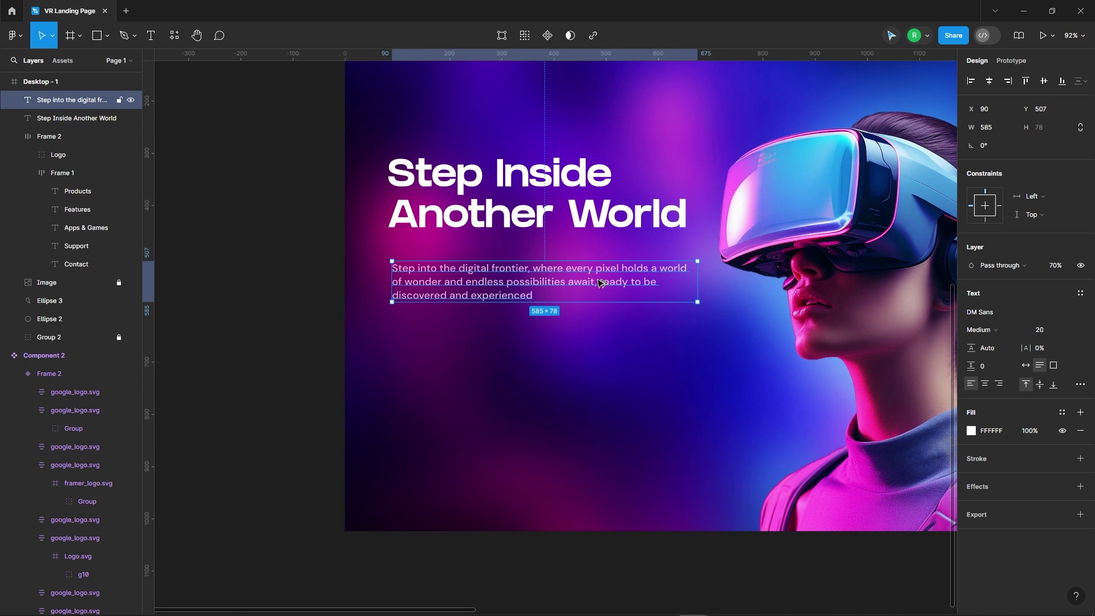
{"action": "type", "text": "28"}
{"action": "key", "text": "Return"}
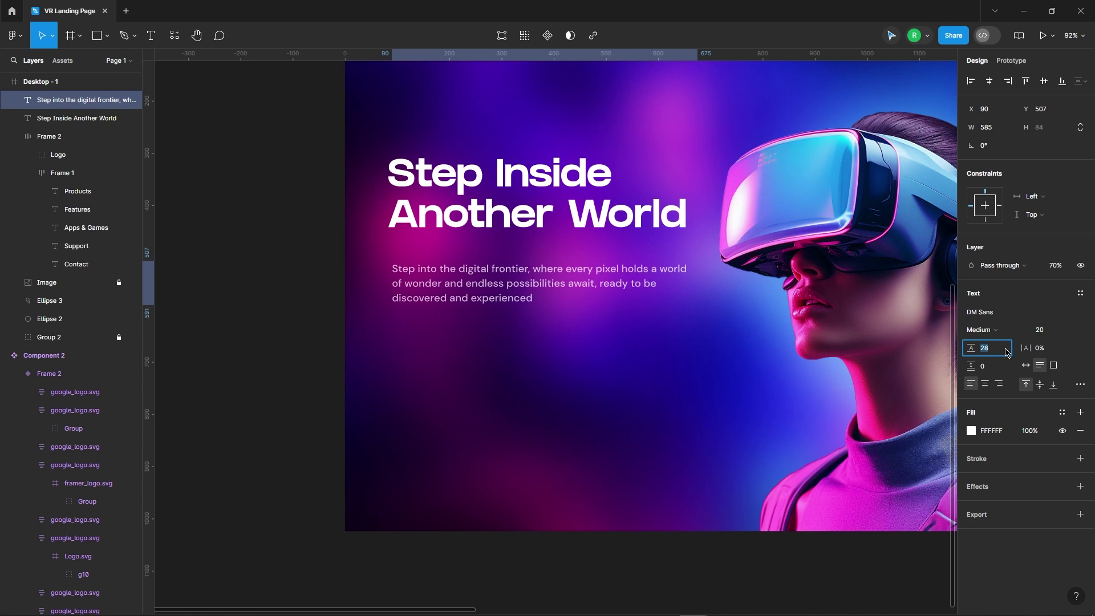
{"action": "left_click", "coordinate": [1041, 347]}
{"action": "type", "text": "2"}
{"action": "key", "text": "Return"}
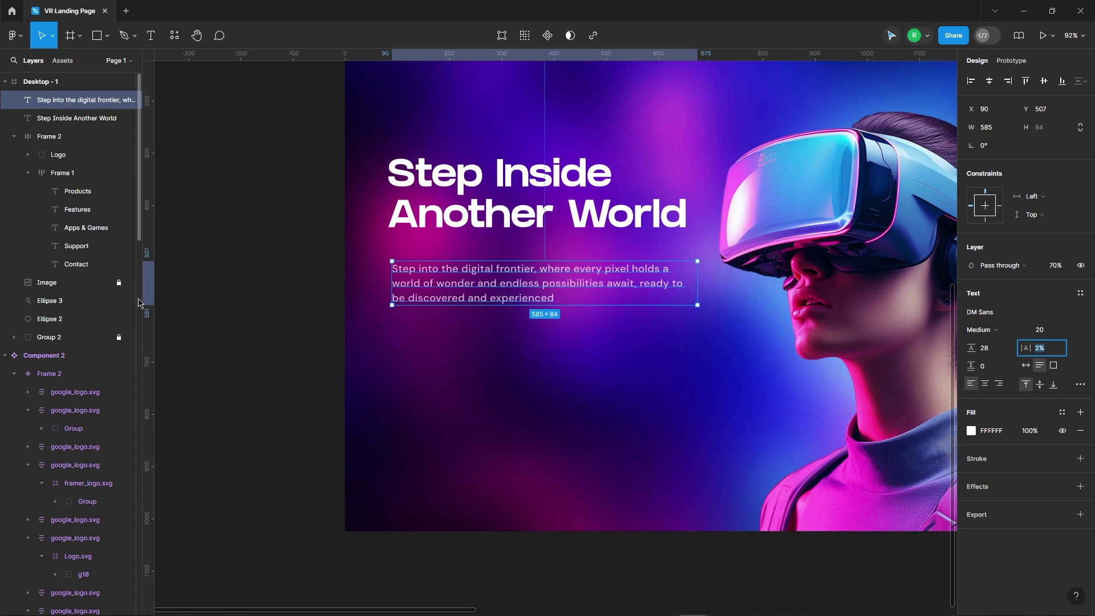
{"action": "left_click", "coordinate": [291, 270]}
{"action": "left_click", "coordinate": [461, 296]}
Step: Wrap the headline and paragraph in an auto-layout stack with a 20 gap
{"action": "left_click", "coordinate": [507, 197], "text": "shift"}
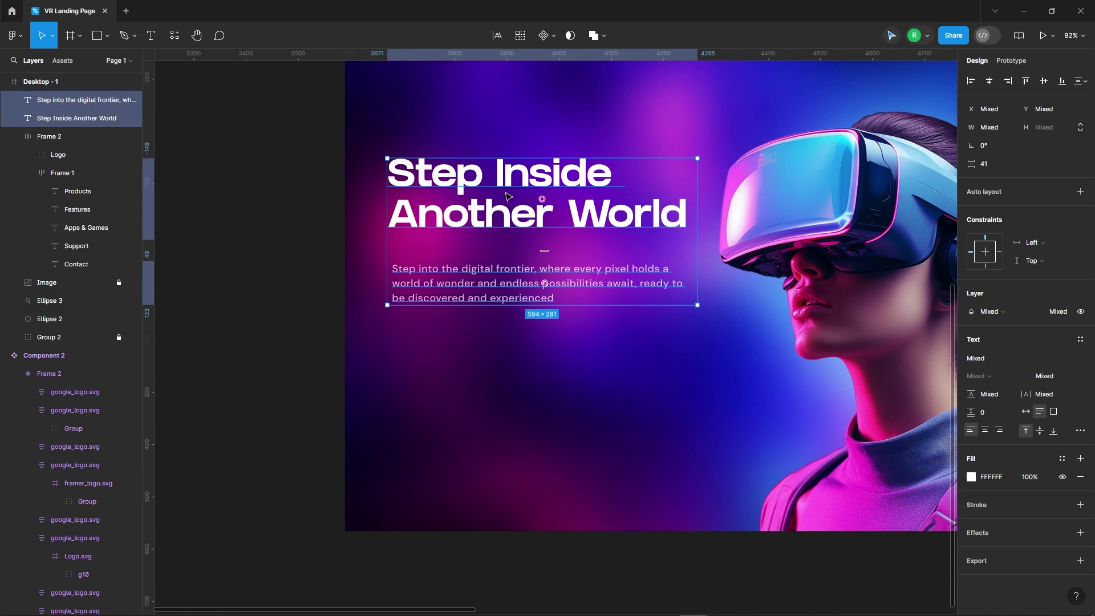
{"action": "right_click", "coordinate": [508, 196]}
{"action": "left_click", "coordinate": [547, 395]}
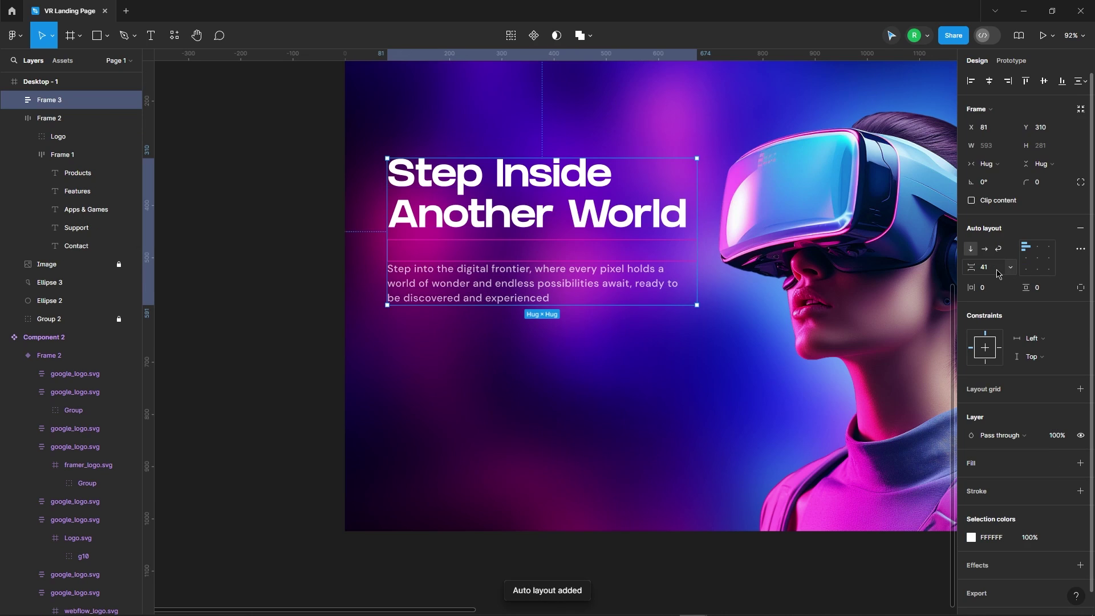
{"action": "type", "text": "20"}
{"action": "key", "text": "Return"}
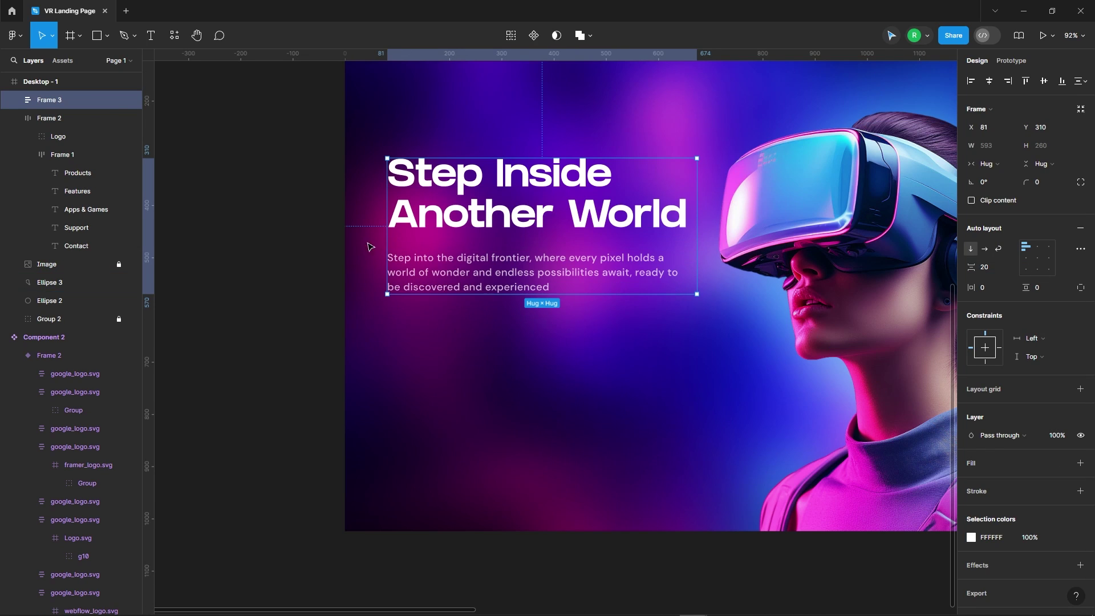
{"action": "left_click", "coordinate": [261, 238]}
{"action": "scroll", "coordinate": [268, 244], "scroll_direction": "up", "scroll_amount": 3}
{"action": "scroll", "coordinate": [346, 250], "scroll_direction": "down", "scroll_amount": 2}
Step: Add a column layout grid to the Desktop - 1 frame
{"action": "left_click", "coordinate": [345, 251]}
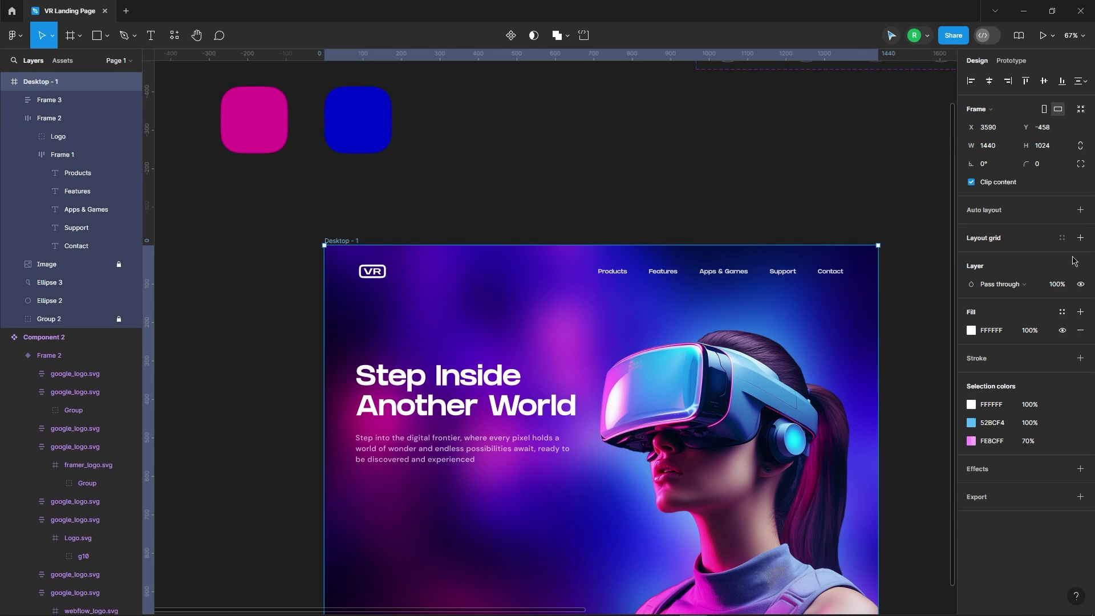
{"action": "left_click", "coordinate": [1080, 238]}
{"action": "left_click", "coordinate": [364, 227]}
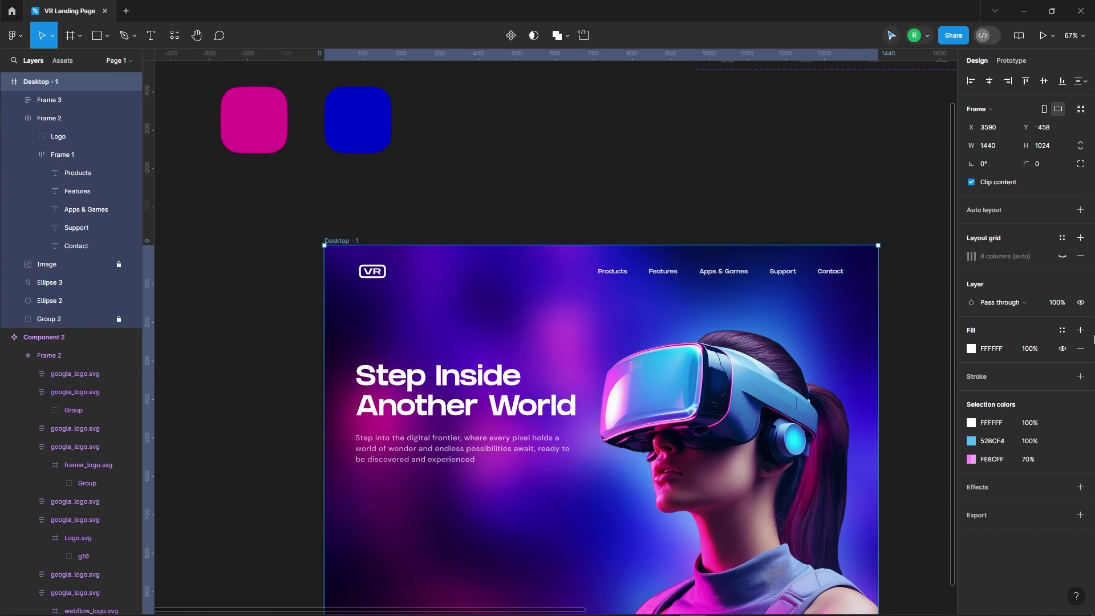
{"action": "left_click", "coordinate": [1062, 257]}
{"action": "scroll", "coordinate": [266, 215], "scroll_direction": "down", "scroll_amount": 3}
{"action": "scroll", "coordinate": [342, 257], "scroll_direction": "up", "scroll_amount": 3}
Step: Move the headline stack onto the grid at X 90
{"action": "left_click", "coordinate": [388, 305]}
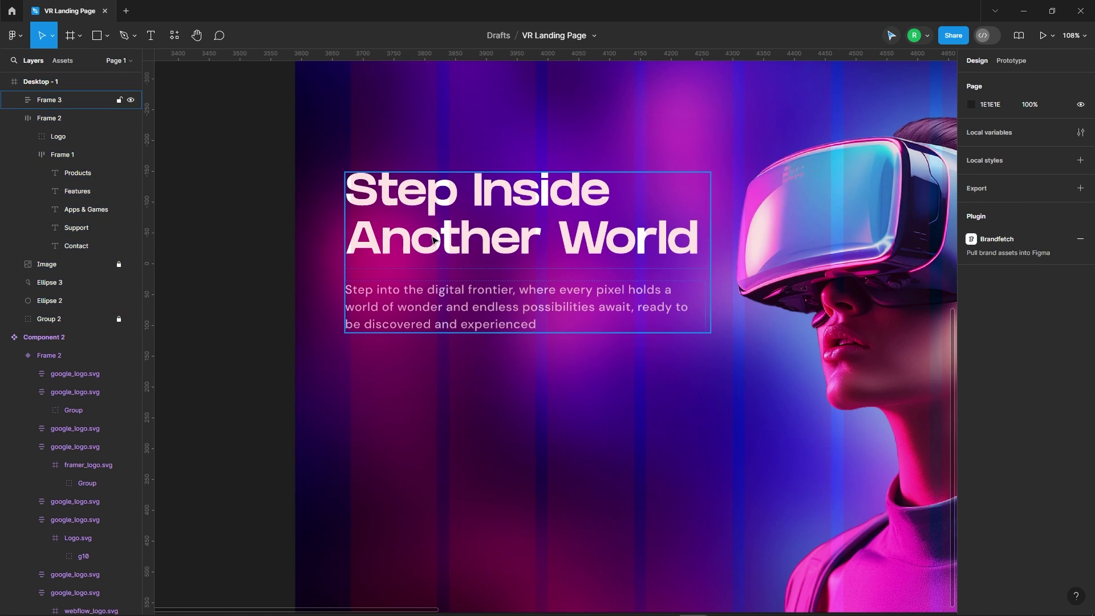
{"action": "scroll", "coordinate": [387, 305], "scroll_direction": "up", "scroll_amount": 1}
{"action": "left_click_drag", "start_coordinate": [388, 305], "coordinate": [435, 277]}
{"action": "scroll", "coordinate": [434, 278], "scroll_direction": "up", "scroll_amount": 1}
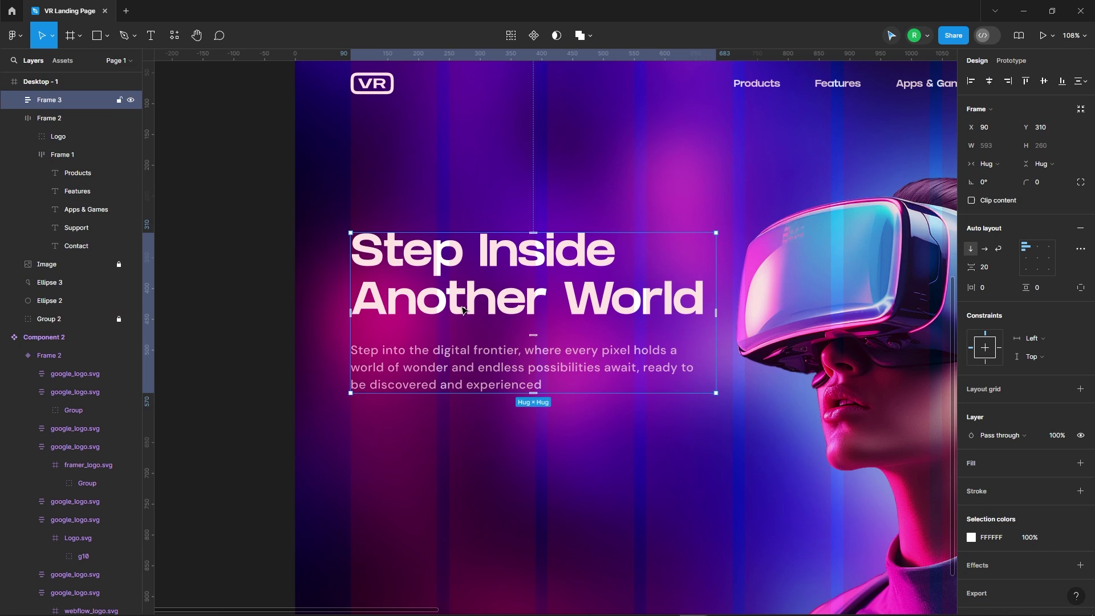
{"action": "scroll", "coordinate": [192, 329], "scroll_direction": "down", "scroll_amount": 2}
{"action": "left_click", "coordinate": [242, 316]}
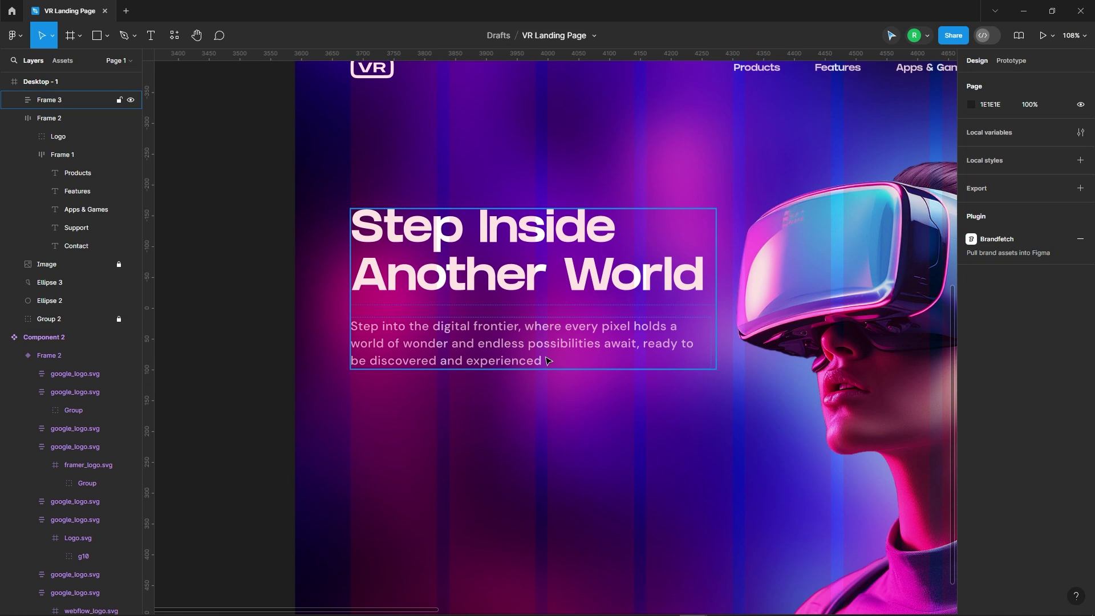
{"action": "left_click", "coordinate": [325, 306]}
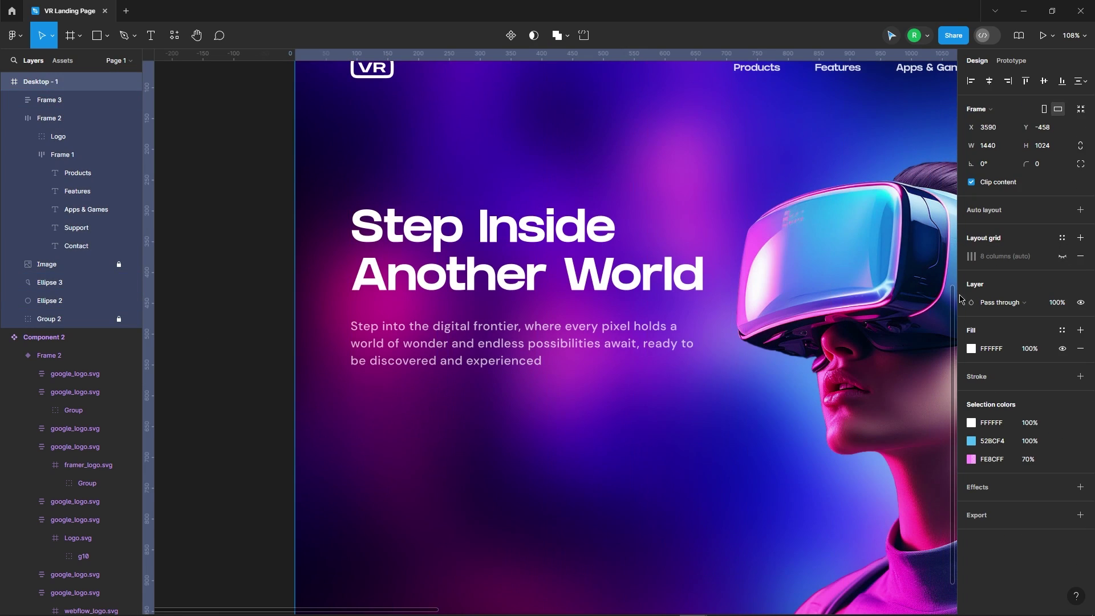
{"action": "left_click", "coordinate": [513, 343]}
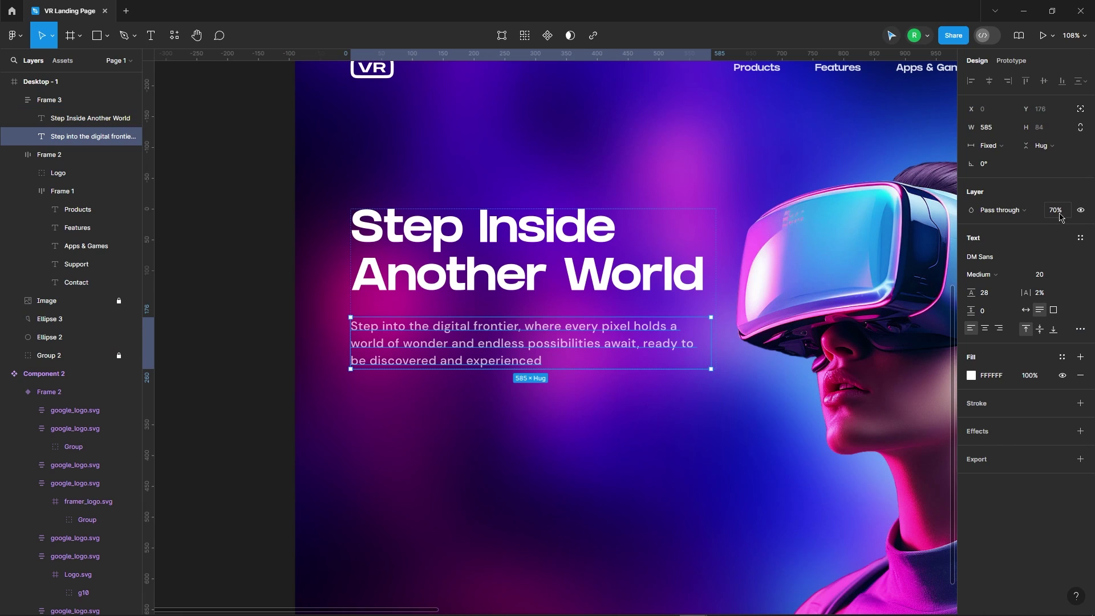
{"action": "left_click", "coordinate": [237, 251]}
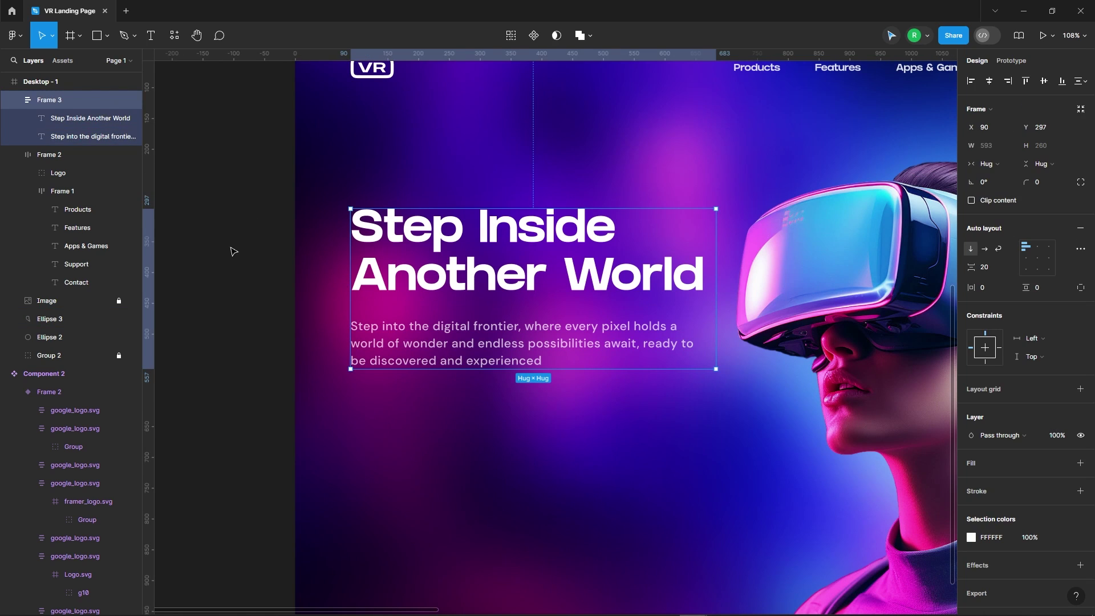
{"action": "left_click", "coordinate": [286, 239]}
Step: Add an 'Explore Now' label below the paragraph in the GRIFTER font
{"action": "key", "text": "t"}
{"action": "left_click", "coordinate": [415, 408]}
{"action": "type", "text": "Ex"}
{"action": "key", "text": "Escape"}
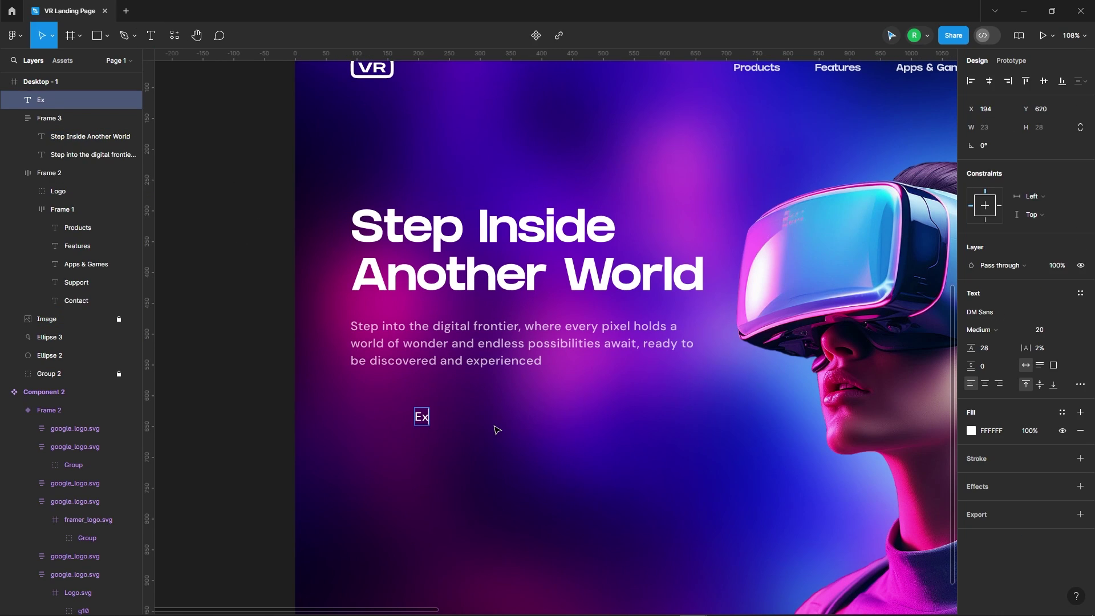
{"action": "type", "text": "plore Now"}
{"action": "key", "text": "Escape"}
{"action": "left_click", "coordinate": [980, 312]}
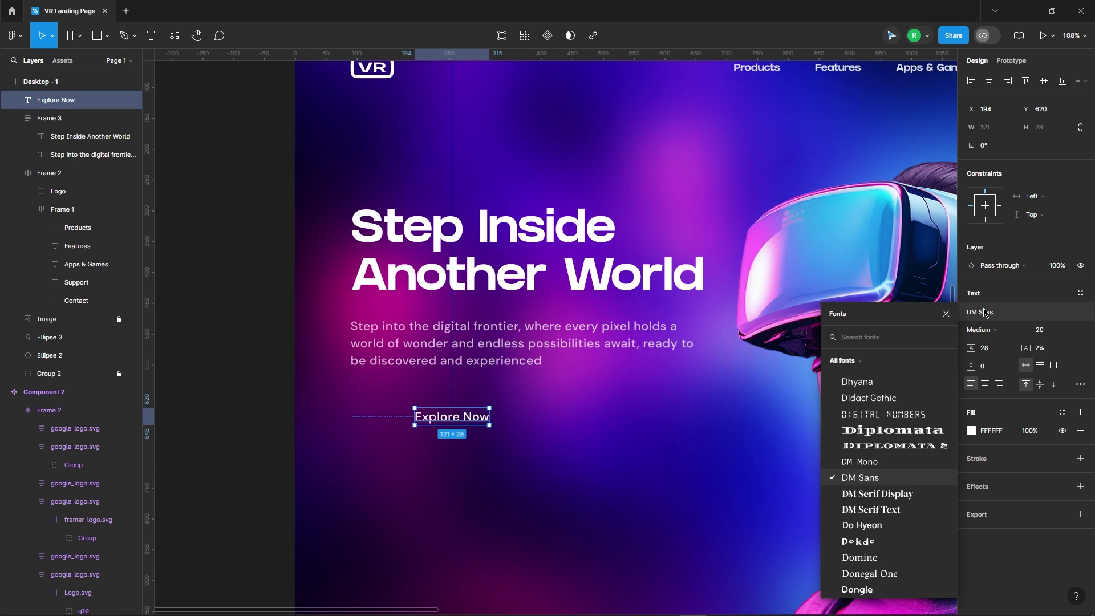
{"action": "type", "text": "grifter"}
{"action": "key", "text": "Return"}
{"action": "key", "text": "Escape"}
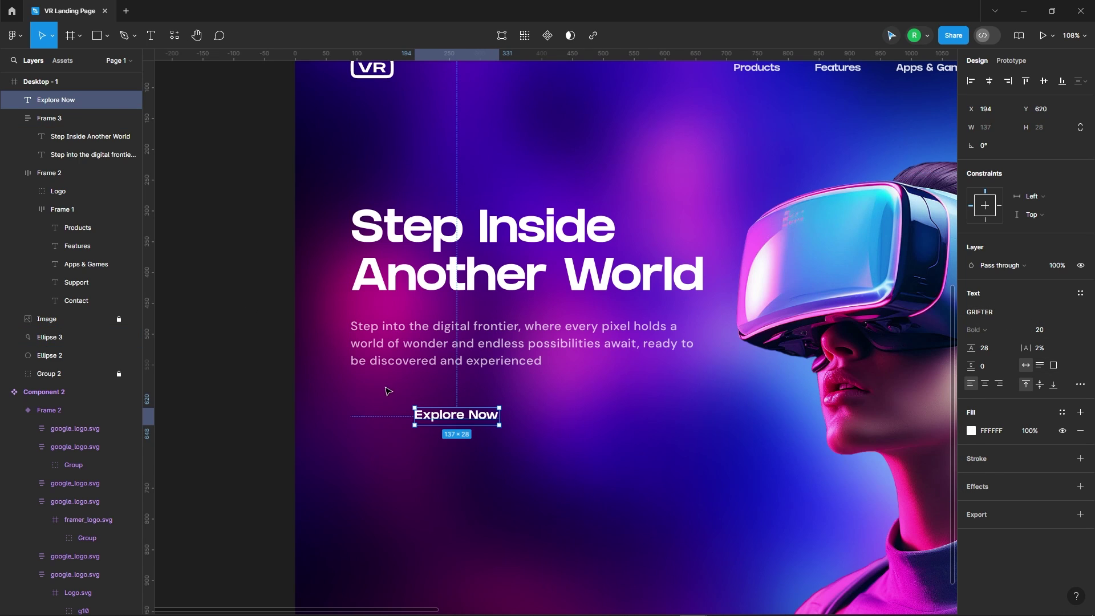
Step: Set the label's line height to Auto, letter spacing 0%, and trim from cap height to baseline
{"action": "scroll", "coordinate": [458, 407], "scroll_direction": "up", "scroll_amount": 3}
{"action": "left_click", "coordinate": [986, 347]}
{"action": "type", "text": "auto"}
{"action": "key", "text": "Return"}
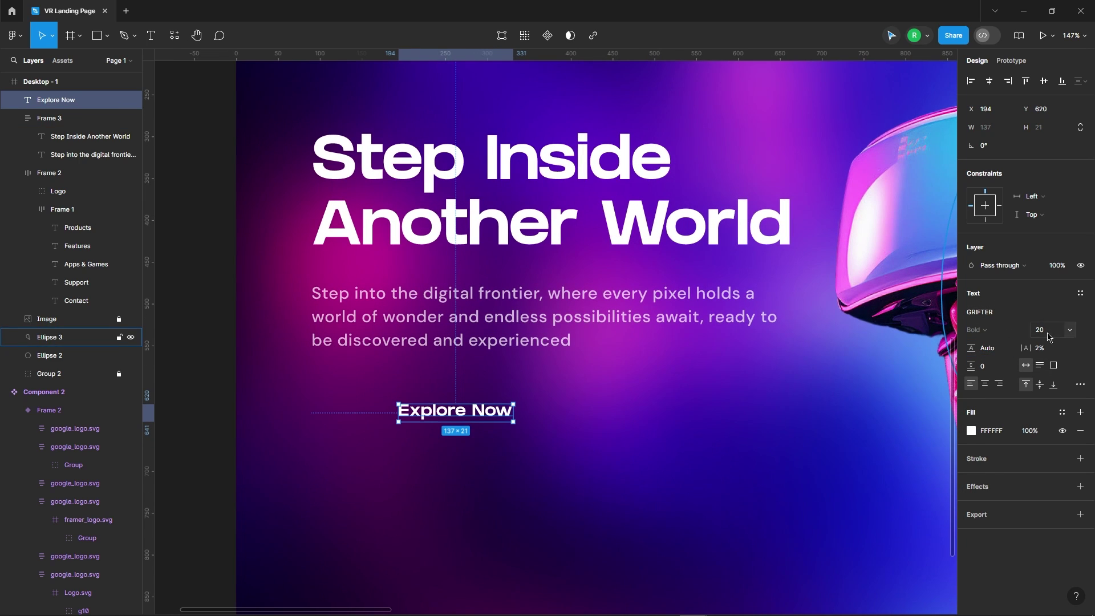
{"action": "type", "text": "0"}
{"action": "key", "text": "Return"}
{"action": "left_click", "coordinate": [1080, 383]}
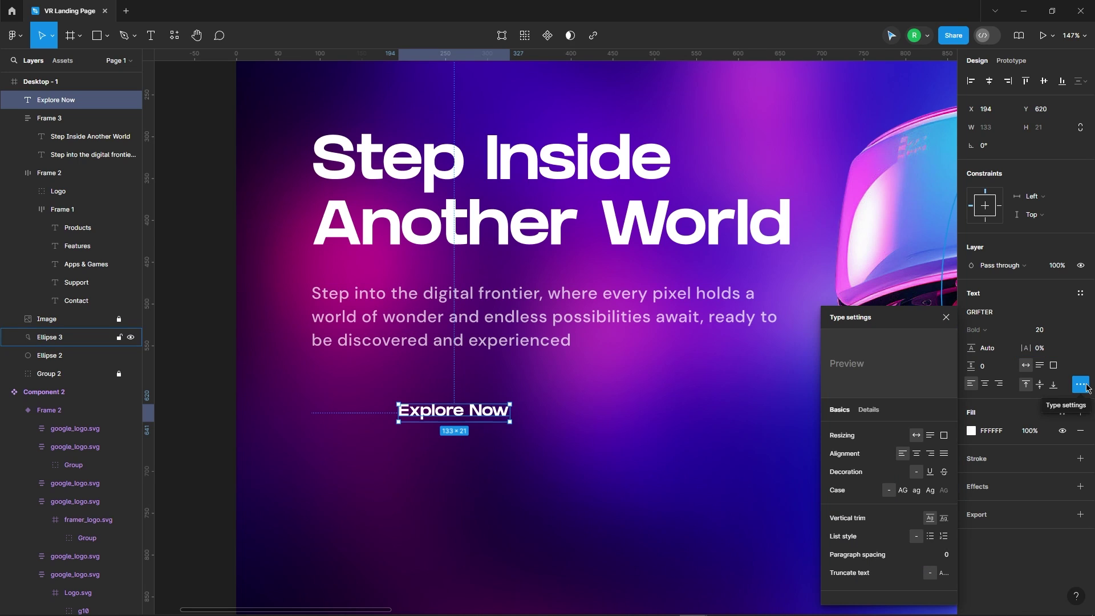
{"action": "left_click", "coordinate": [946, 519]}
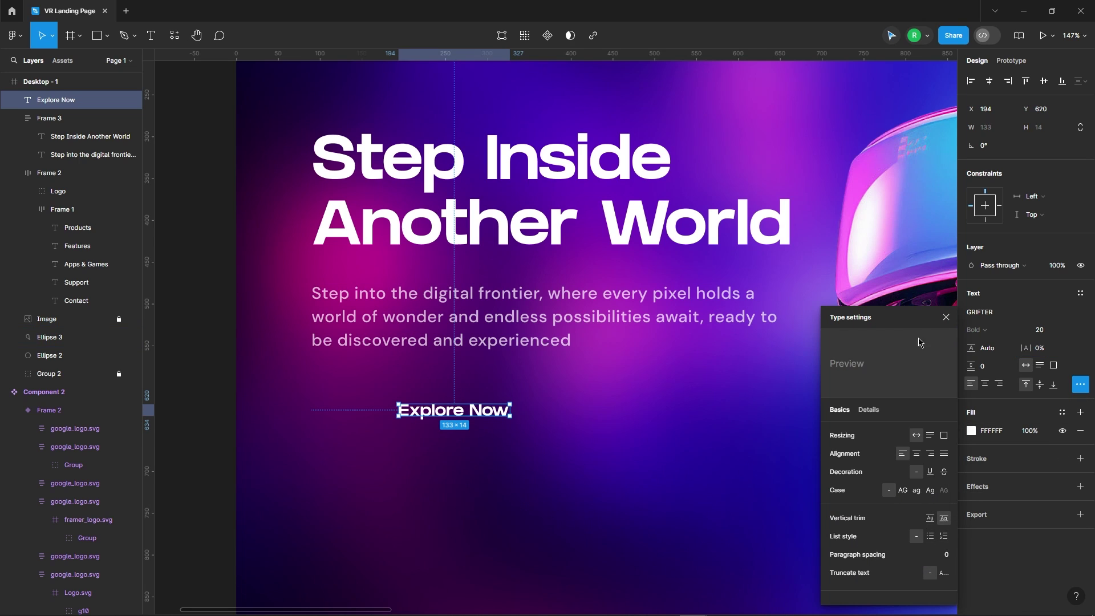
{"action": "left_click", "coordinate": [946, 317]}
Step: Wrap the Explore Now label in an auto-layout frame with a white fill
{"action": "scroll", "coordinate": [513, 342], "scroll_direction": "down", "scroll_amount": 2}
{"action": "right_click", "coordinate": [489, 373]}
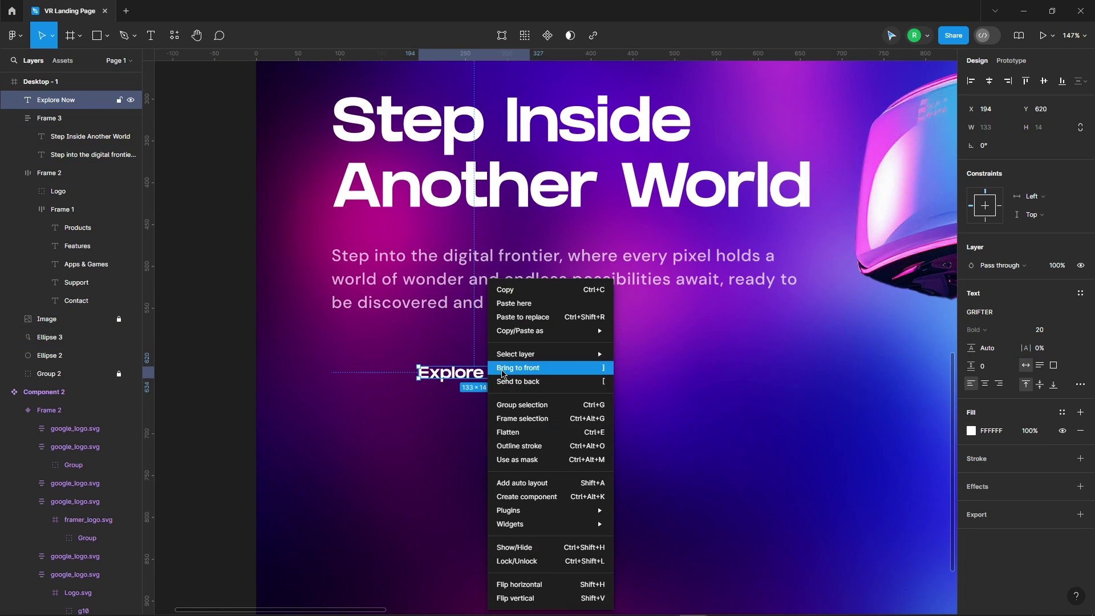
{"action": "left_click", "coordinate": [545, 486]}
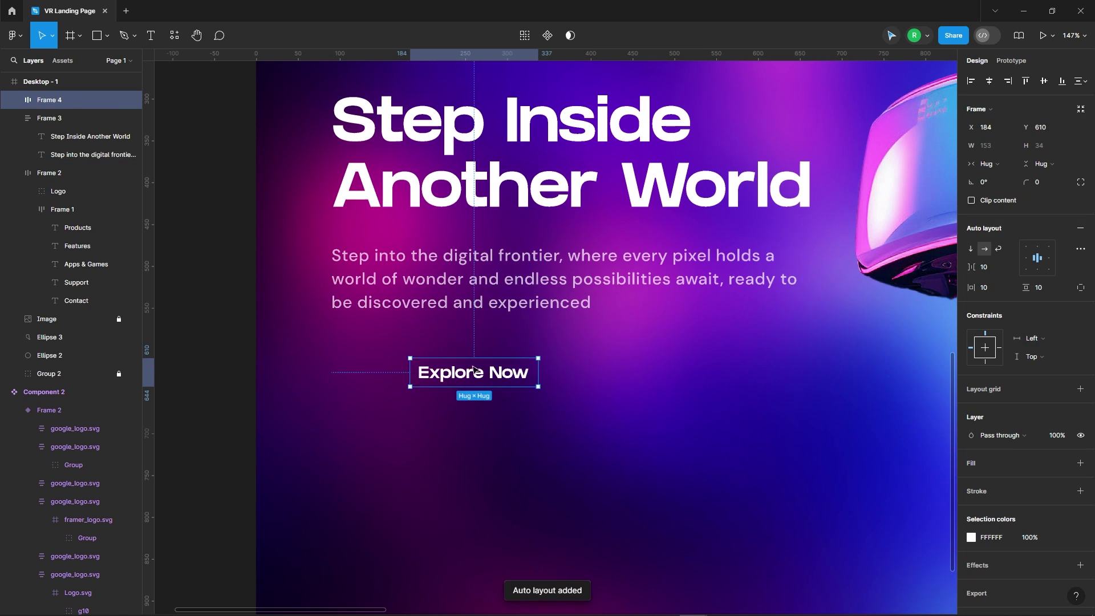
{"action": "left_click", "coordinate": [979, 463]}
{"action": "left_click", "coordinate": [971, 481]}
Step: Fill the button with the pink DB0091 sampled from the canvas swatch
{"action": "left_click", "coordinate": [836, 478]}
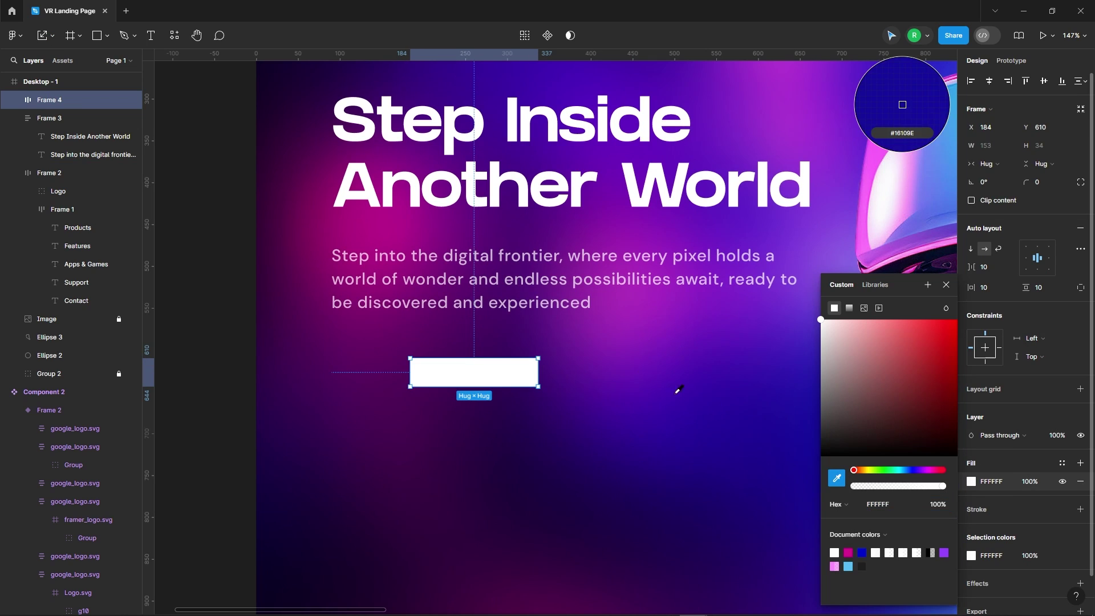
{"action": "scroll", "coordinate": [678, 389], "scroll_direction": "down", "scroll_amount": 5}
{"action": "scroll", "coordinate": [570, 285], "scroll_direction": "down", "scroll_amount": 3}
{"action": "left_click", "coordinate": [500, 161]}
{"action": "scroll", "coordinate": [597, 356], "scroll_direction": "up", "scroll_amount": 3}
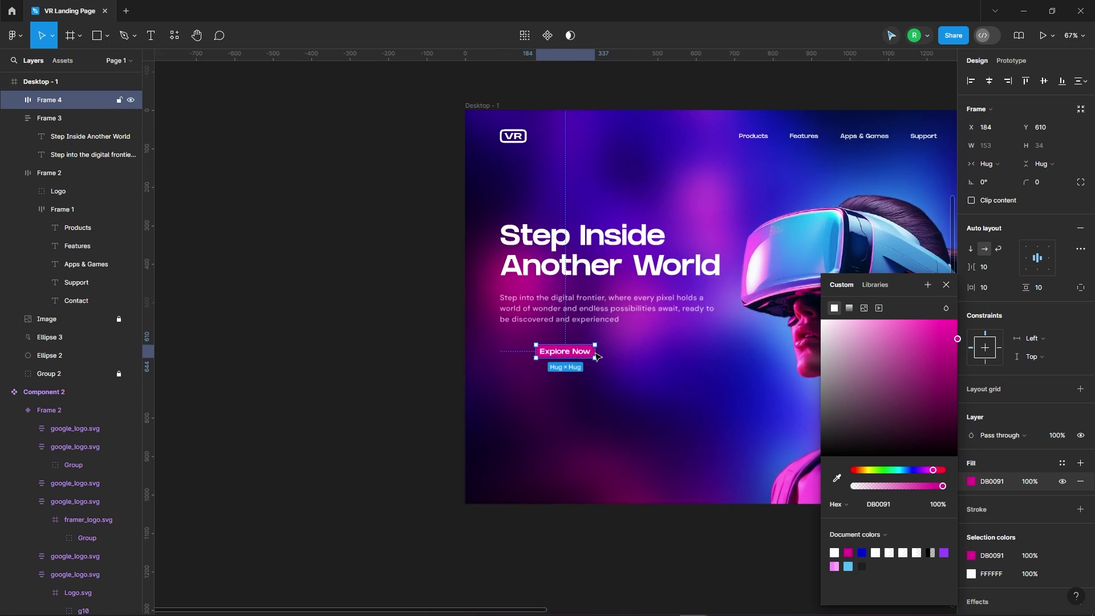
{"action": "scroll", "coordinate": [597, 357], "scroll_direction": "up", "scroll_amount": 5}
{"action": "left_click", "coordinate": [990, 297]}
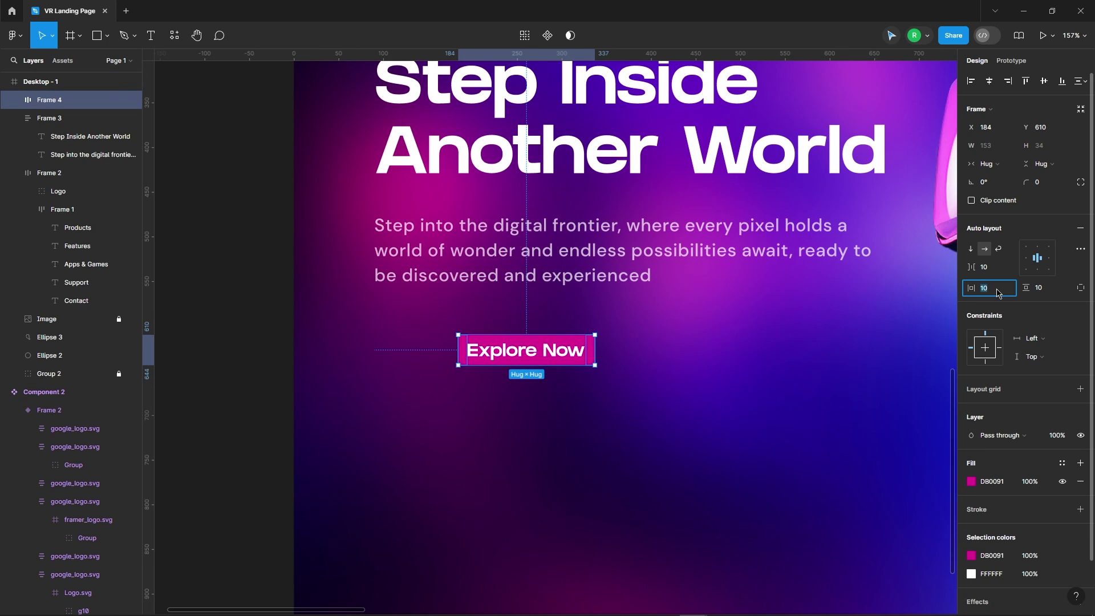
{"action": "type", "text": "34"}
Step: Give the button 34/24 padding, 15 corner radius with 2% smoothing, and align it at X 90
{"action": "key", "text": "Return"}
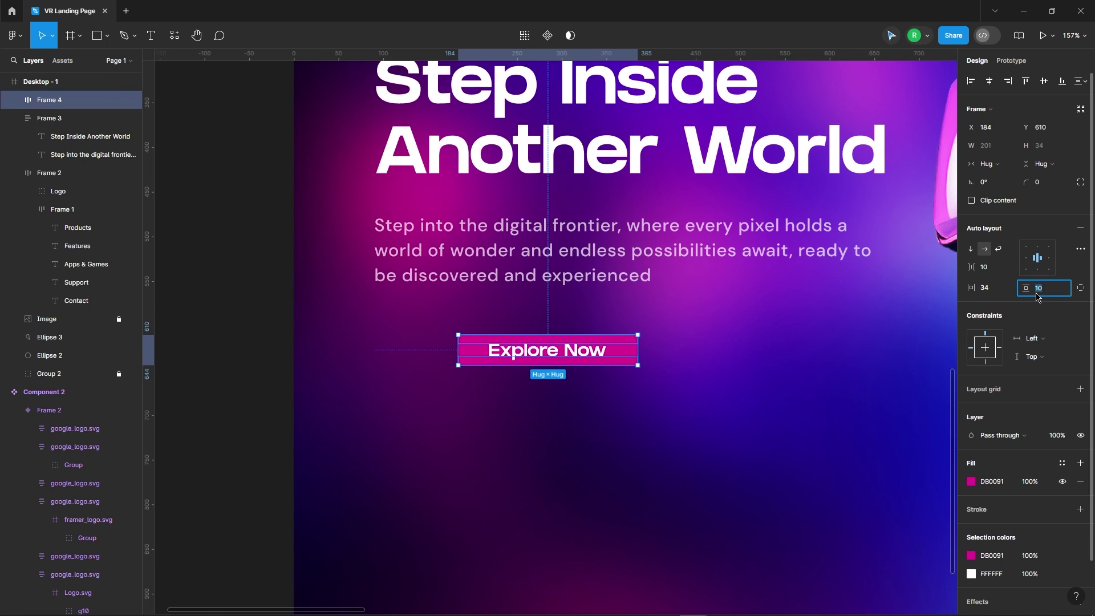
{"action": "type", "text": "4"}
{"action": "key", "text": "Return"}
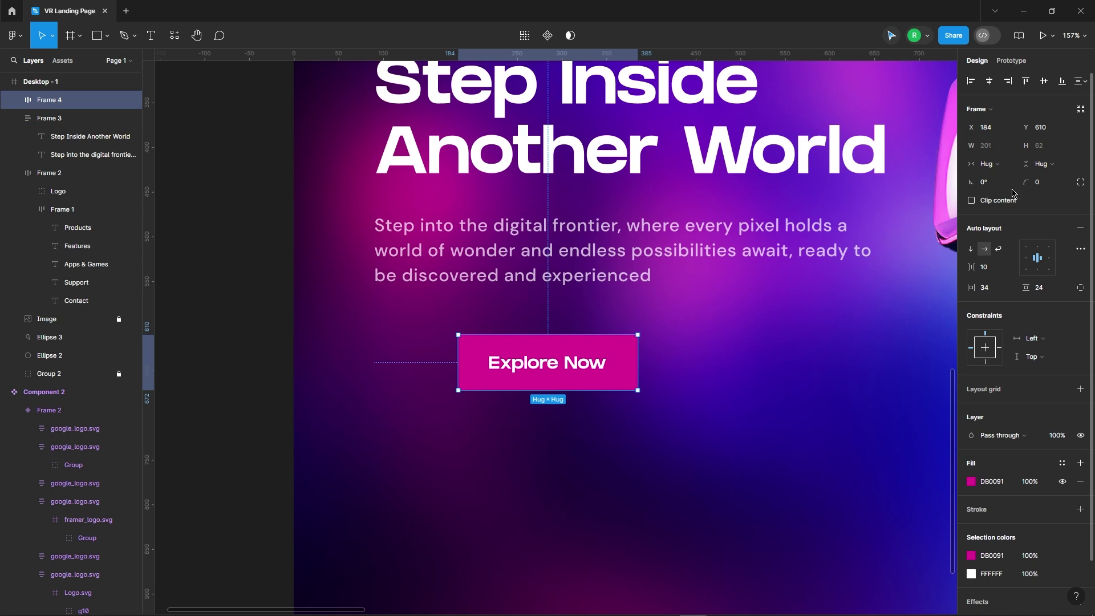
{"action": "type", "text": "15"}
{"action": "key", "text": "Return"}
{"action": "left_click", "coordinate": [1079, 188]}
{"action": "left_click", "coordinate": [835, 272]}
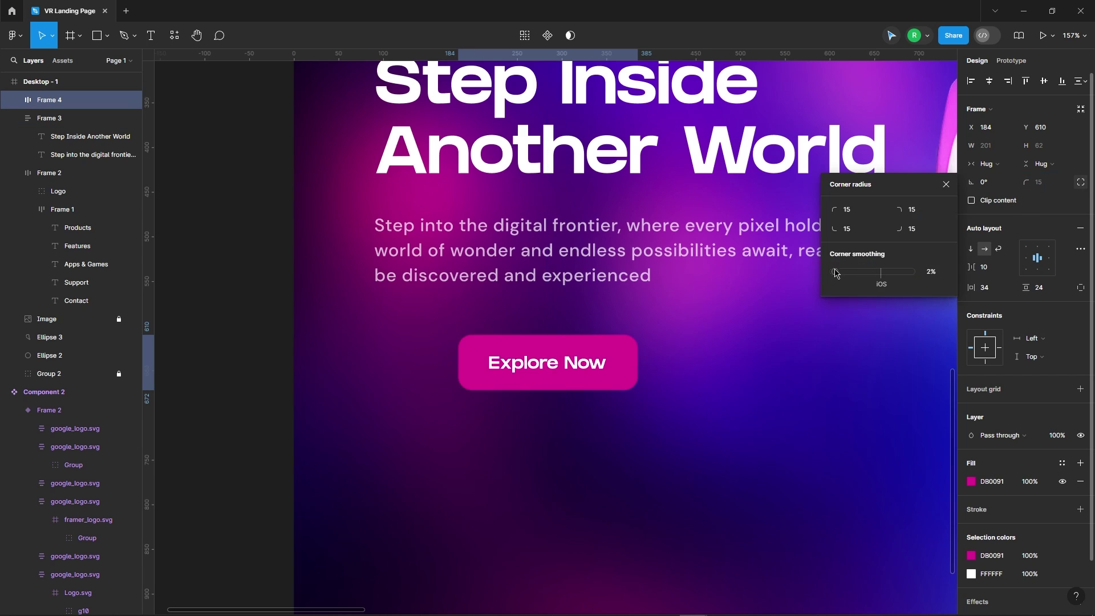
{"action": "left_click", "coordinate": [948, 187]}
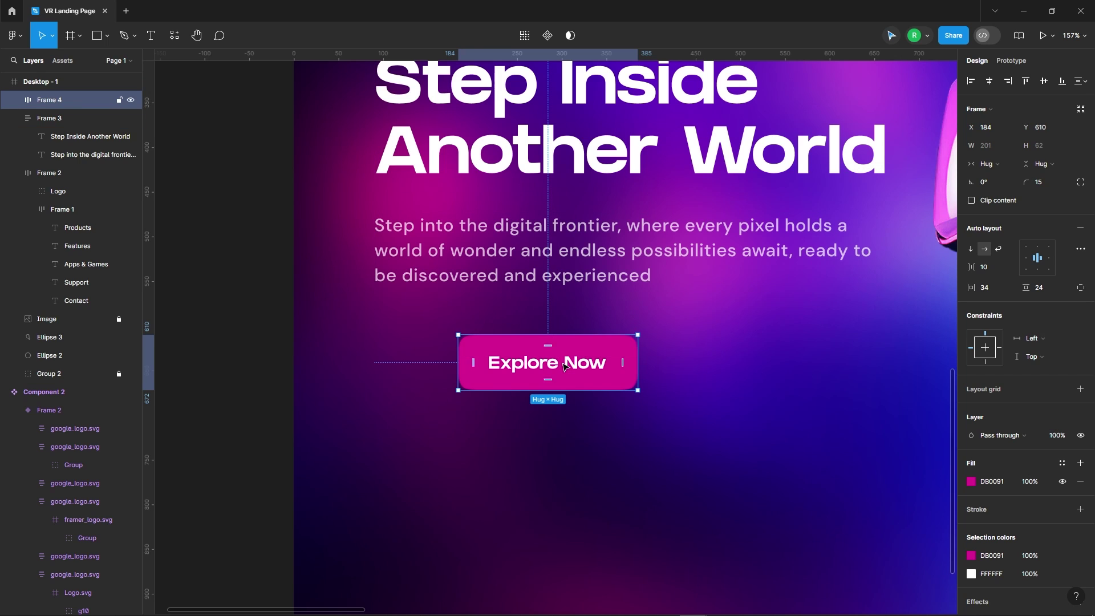
{"action": "left_click_drag", "start_coordinate": [563, 365], "coordinate": [479, 352]}
{"action": "scroll", "coordinate": [431, 340], "scroll_direction": "up", "scroll_amount": 5}
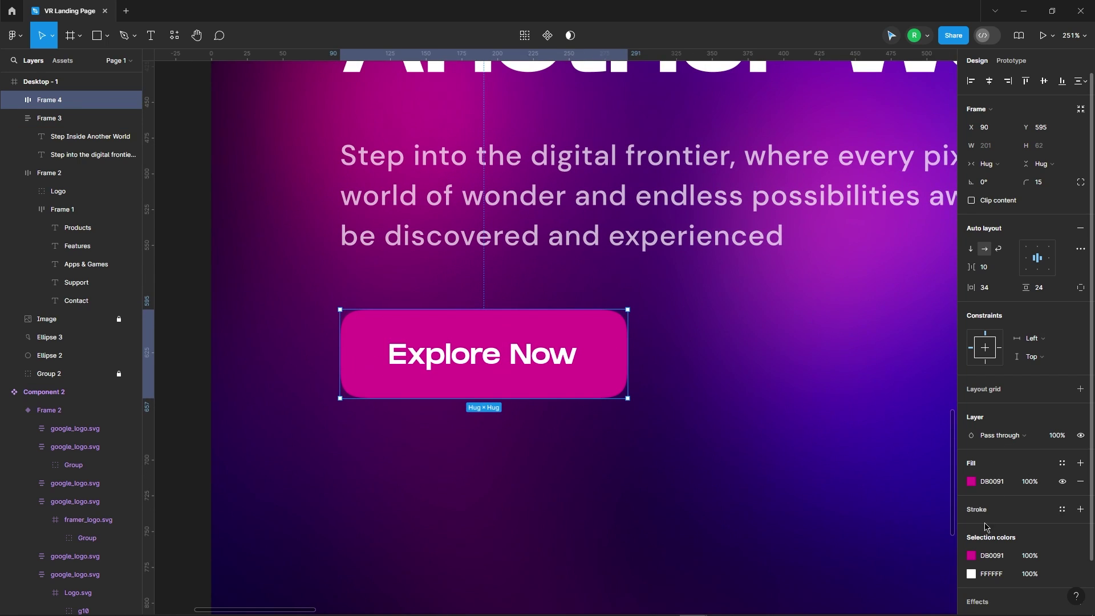
{"action": "left_click", "coordinate": [1080, 509]}
Step: Give the button outline a diagonal linear gradient ending in white
{"action": "scroll", "coordinate": [567, 252], "scroll_direction": "down", "scroll_amount": 1}
{"action": "scroll", "coordinate": [1020, 399], "scroll_direction": "down", "scroll_amount": 3}
{"action": "left_click", "coordinate": [971, 415]}
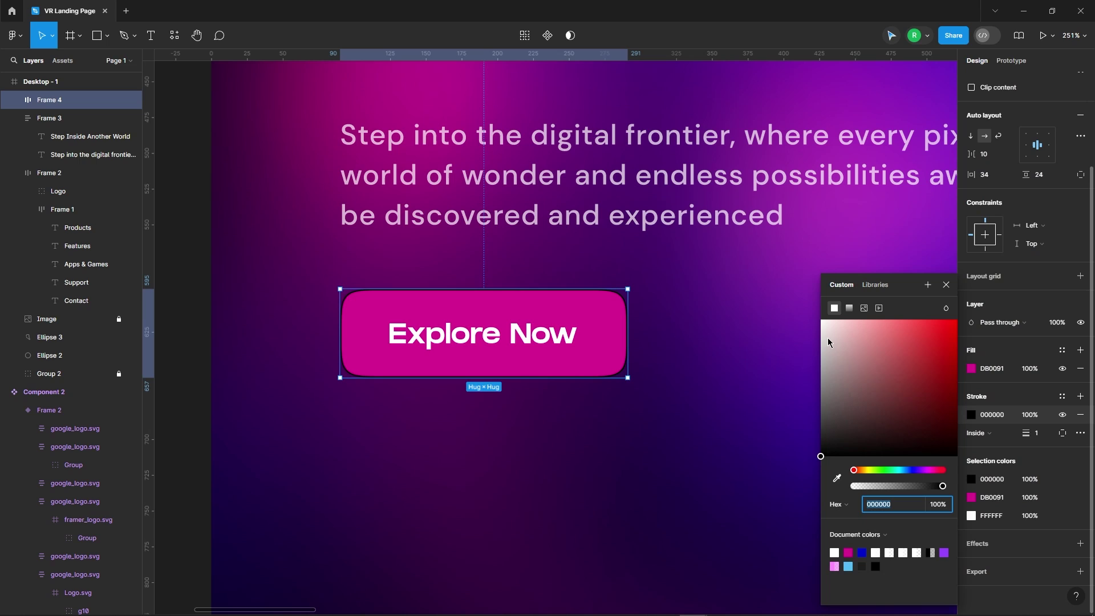
{"action": "left_click", "coordinate": [849, 308]}
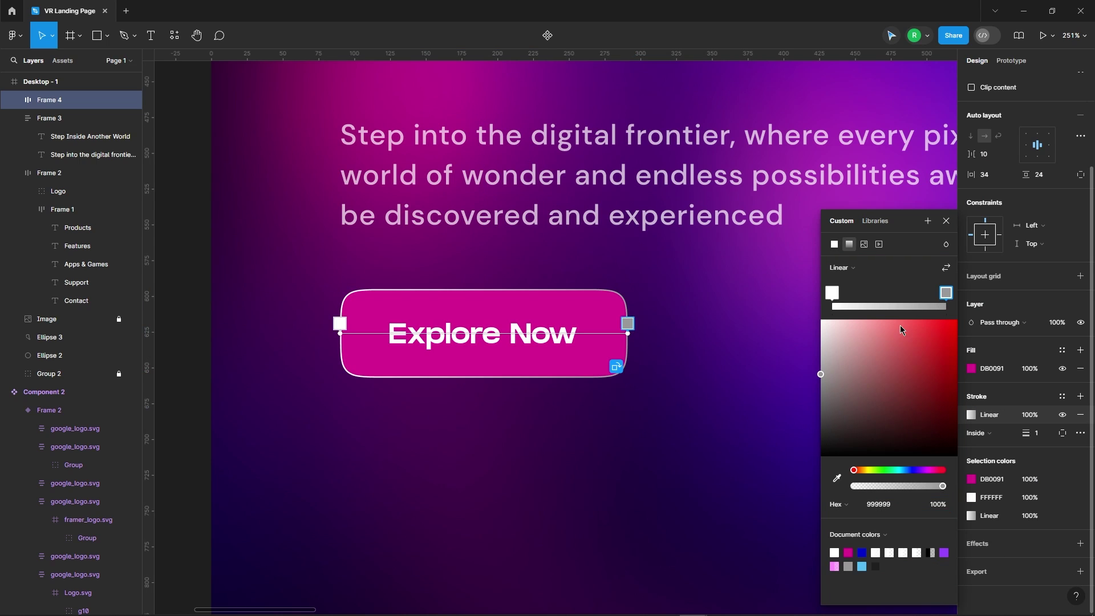
{"action": "left_click_drag", "start_coordinate": [900, 329], "coordinate": [737, 276]}
{"action": "left_click_drag", "start_coordinate": [339, 335], "coordinate": [614, 290]}
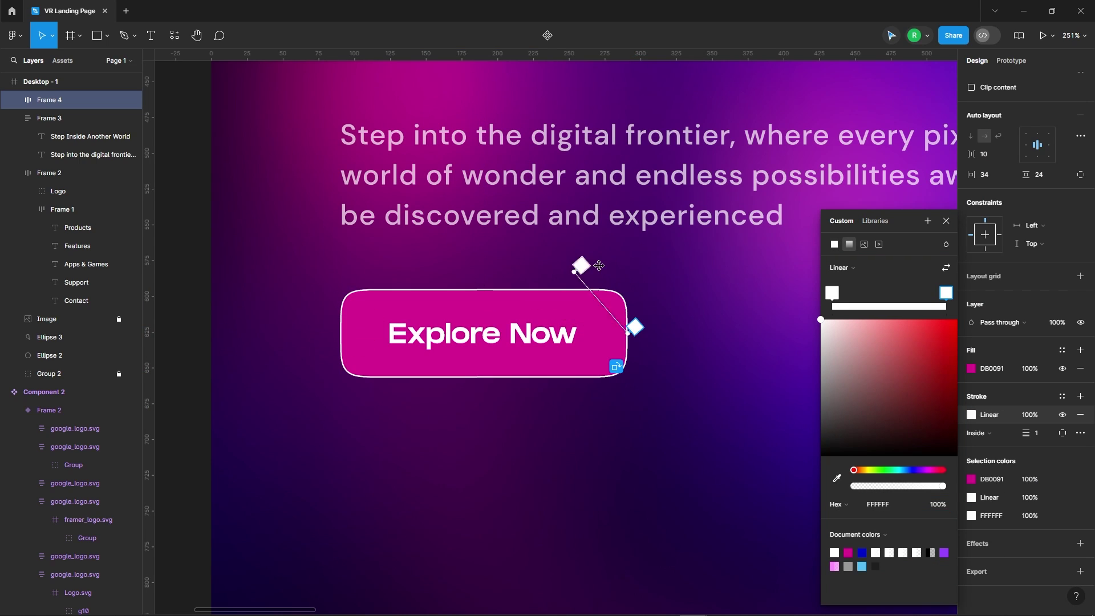
{"action": "mouse_move", "coordinate": [627, 342]}
{"action": "left_mouse_down"}
{"action": "mouse_move", "coordinate": [469, 356]}
{"action": "mouse_move", "coordinate": [492, 380]}
{"action": "left_mouse_up"}
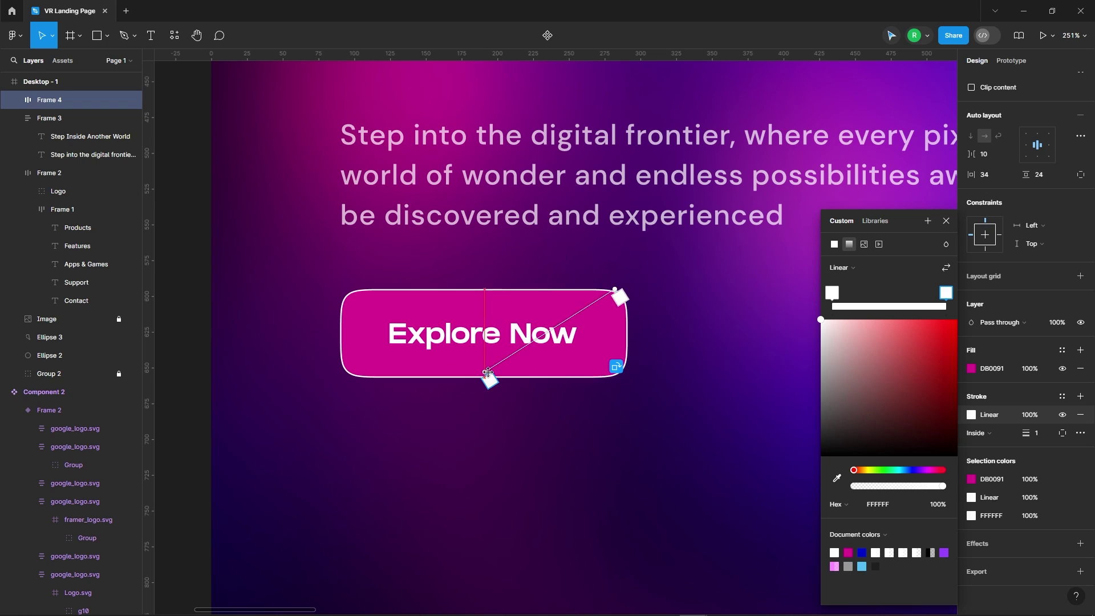
Step: Make the other gradient stop a lightened button pink at 18% opacity
{"action": "left_click_drag", "start_coordinate": [925, 485], "coordinate": [871, 490]}
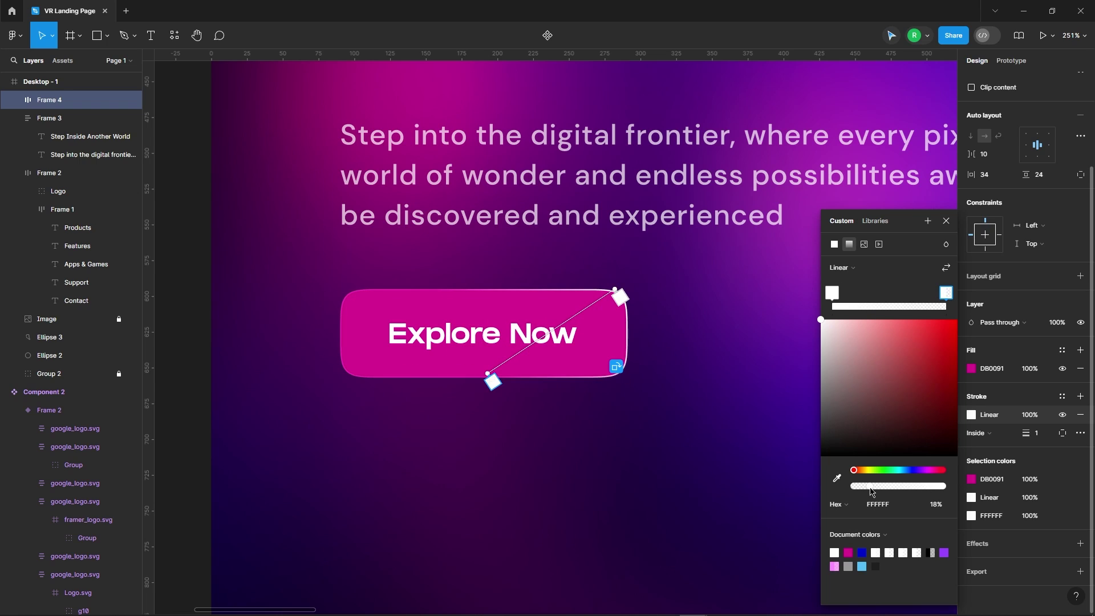
{"action": "left_click", "coordinate": [839, 476]}
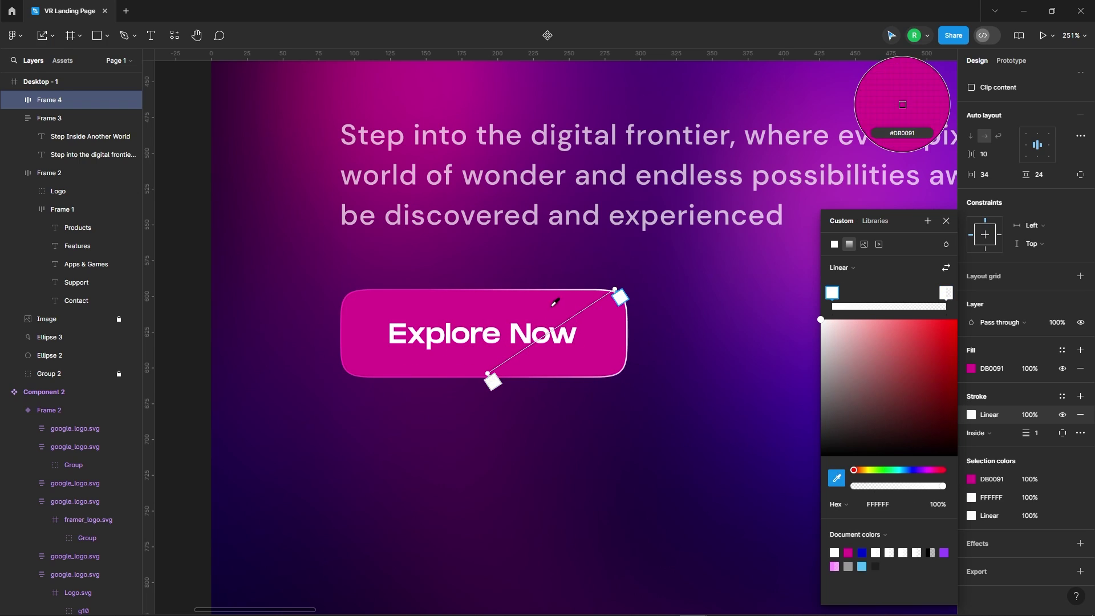
{"action": "left_click", "coordinate": [901, 105]}
{"action": "key", "text": "ctrl+z"}
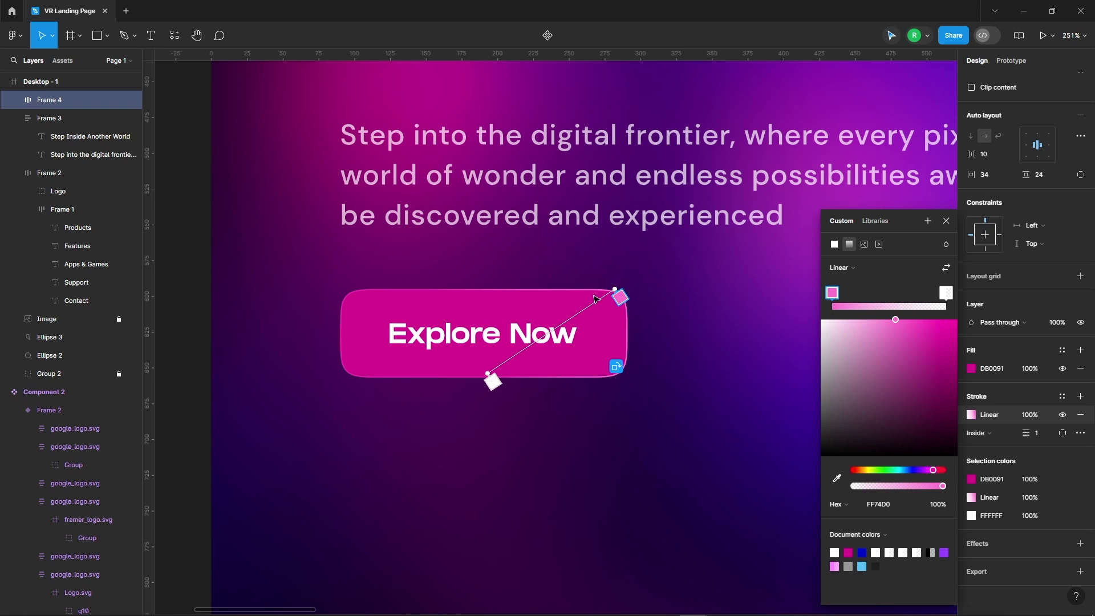
{"action": "key", "text": "ctrl+z"}
{"action": "key", "text": "ctrl+z"}
{"action": "key", "text": "ctrl+z"}
{"action": "left_click_drag", "start_coordinate": [876, 338], "coordinate": [863, 318]}
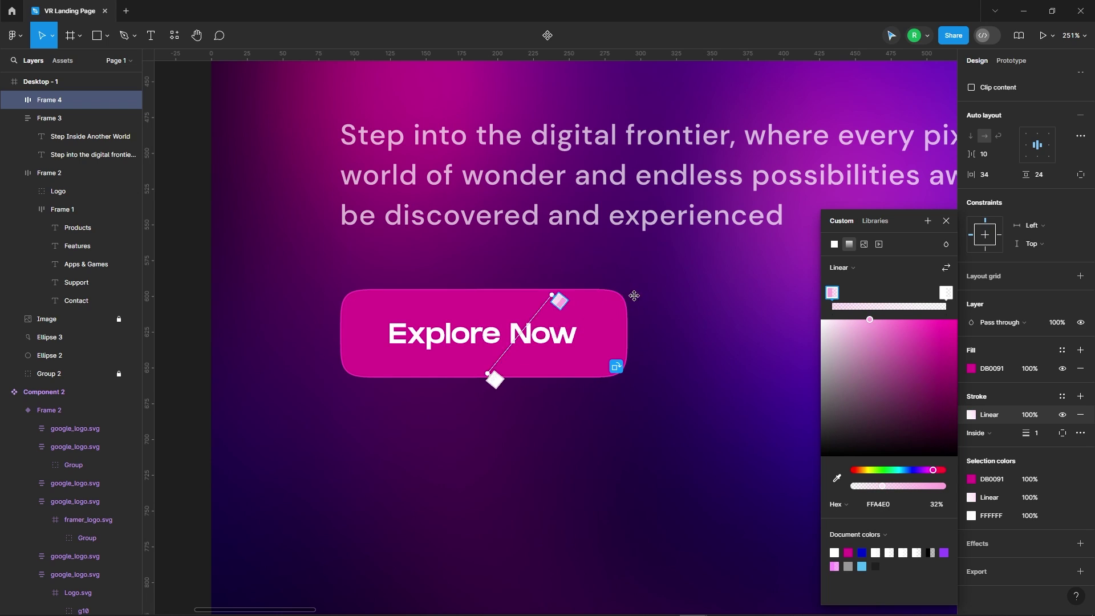
{"action": "left_click", "coordinate": [946, 221]}
Step: Reselect the Explore Now button to review its outline gradient settings
{"action": "left_click", "coordinate": [847, 269]}
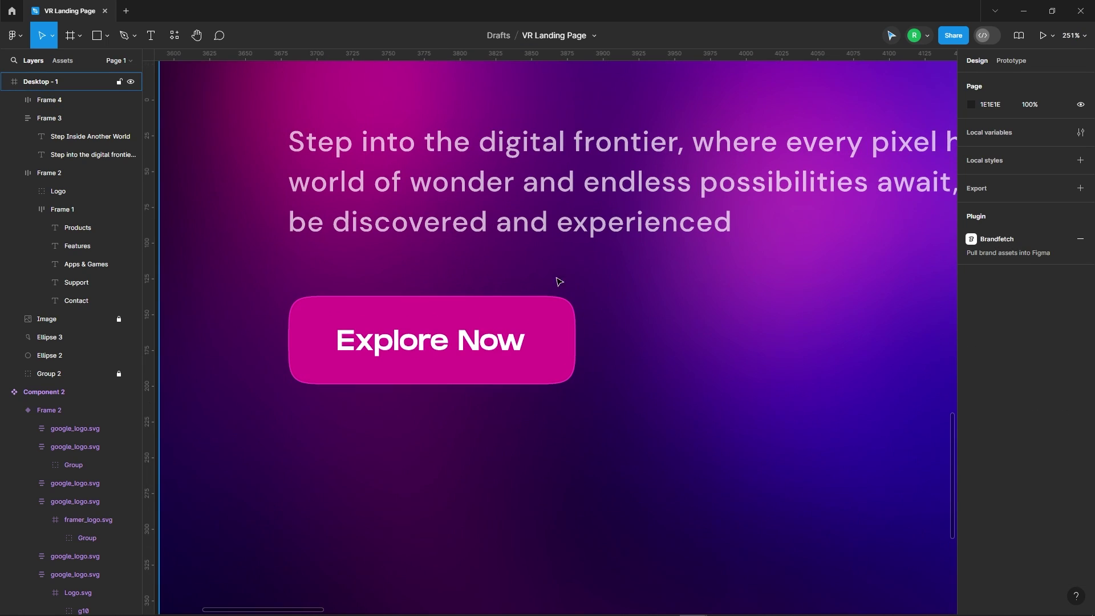
{"action": "left_click", "coordinate": [570, 339]}
{"action": "left_click", "coordinate": [970, 527]}
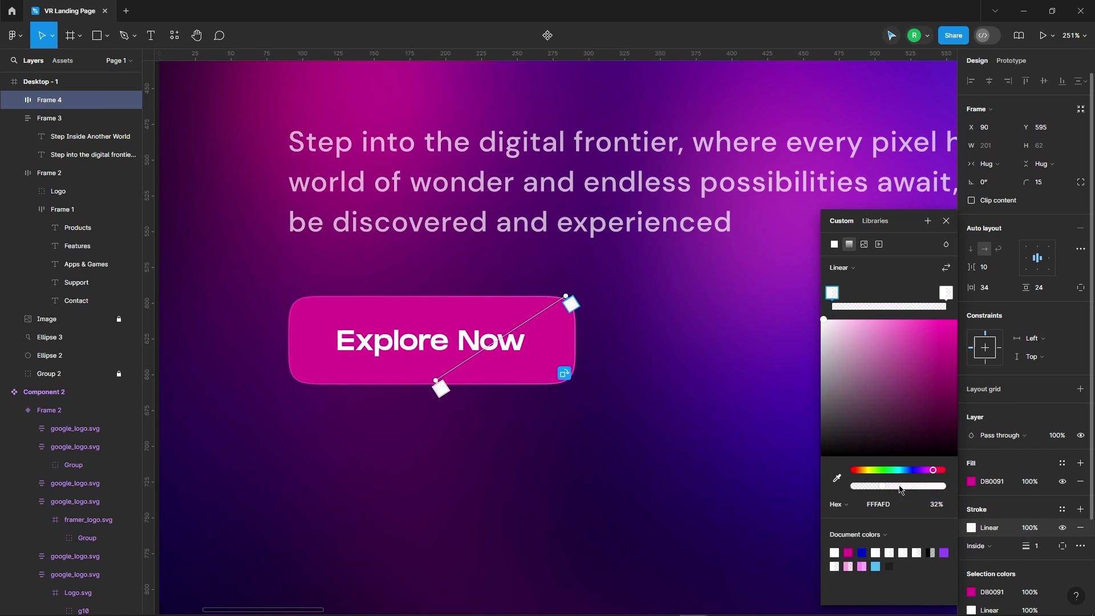
{"action": "left_click", "coordinate": [946, 221]}
{"action": "scroll", "coordinate": [378, 198], "scroll_direction": "down", "scroll_amount": 3}
{"action": "left_click", "coordinate": [537, 330]}
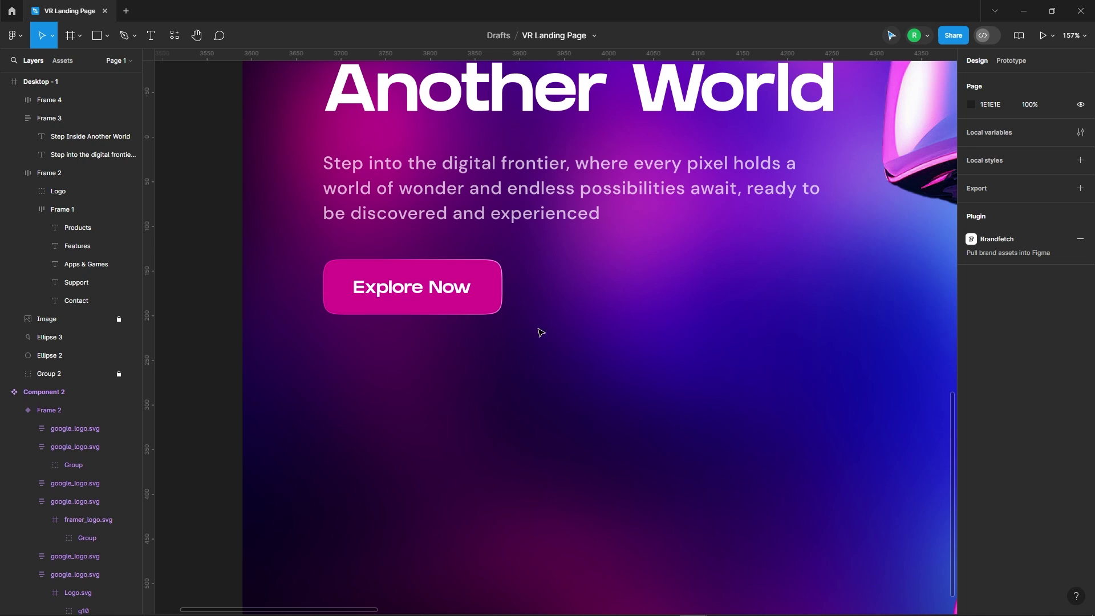
{"action": "left_click", "coordinate": [106, 35]}
Step: Draw a 46×46 circle to the right of Explore Now
{"action": "left_click", "coordinate": [51, 103]}
{"action": "left_click_drag", "start_coordinate": [564, 284], "coordinate": [588, 308]}
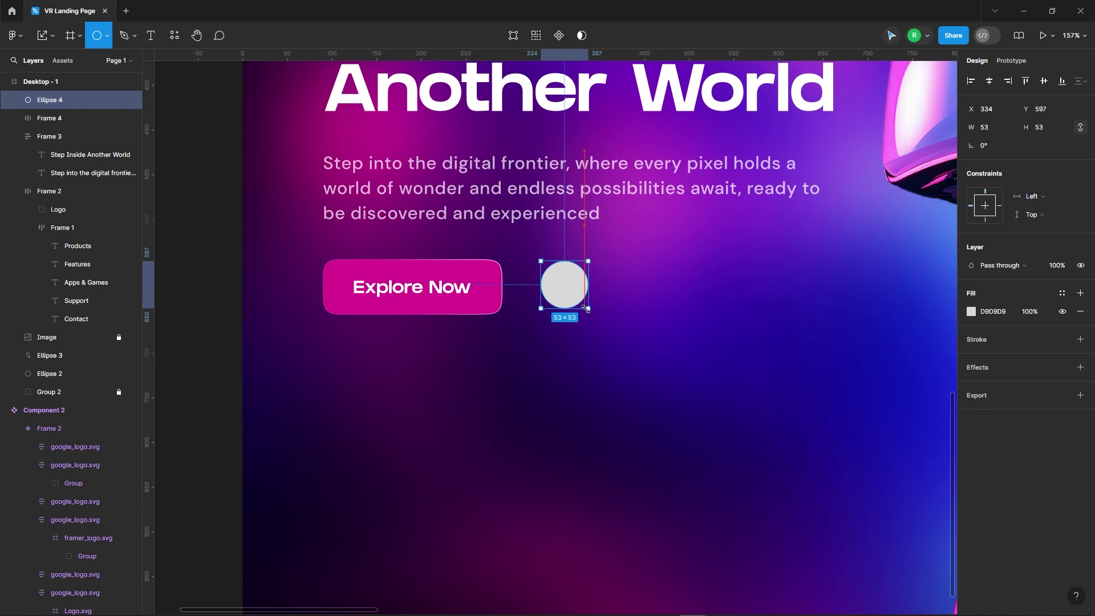
{"action": "left_click", "coordinate": [1007, 131]}
{"action": "type", "text": "46"}
{"action": "key", "text": "Return"}
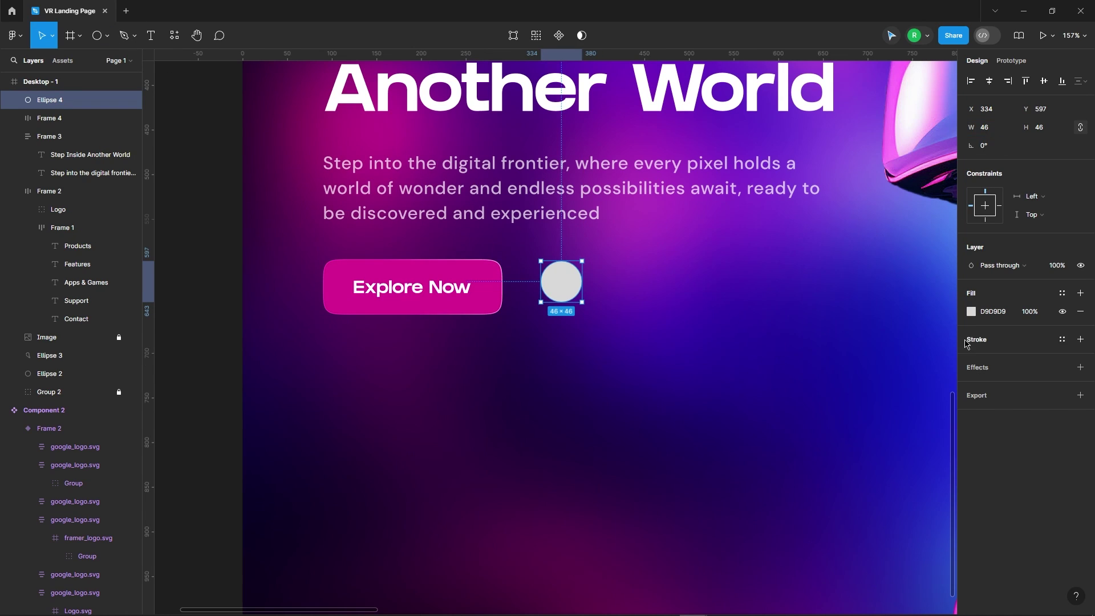
Step: Give the circle a white fill at 50% opacity
{"action": "left_click", "coordinate": [971, 311]}
{"action": "left_click_drag", "start_coordinate": [844, 319], "coordinate": [812, 301]}
{"action": "key", "text": "Escape"}
{"action": "scroll", "coordinate": [576, 257], "scroll_direction": "up", "scroll_amount": 3}
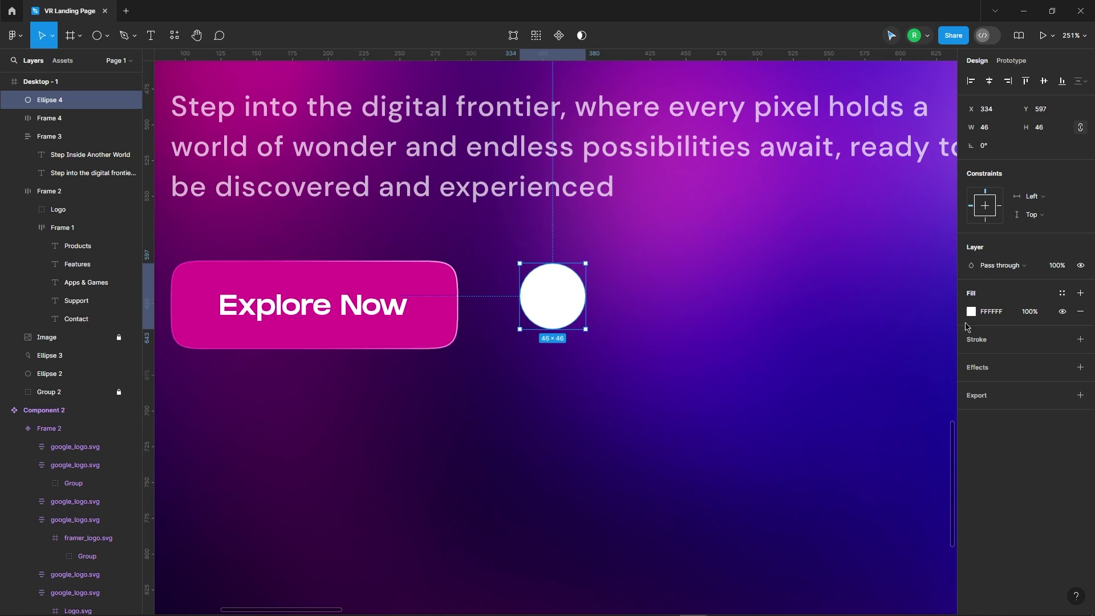
{"action": "type", "text": "0"}
{"action": "key", "text": "Return"}
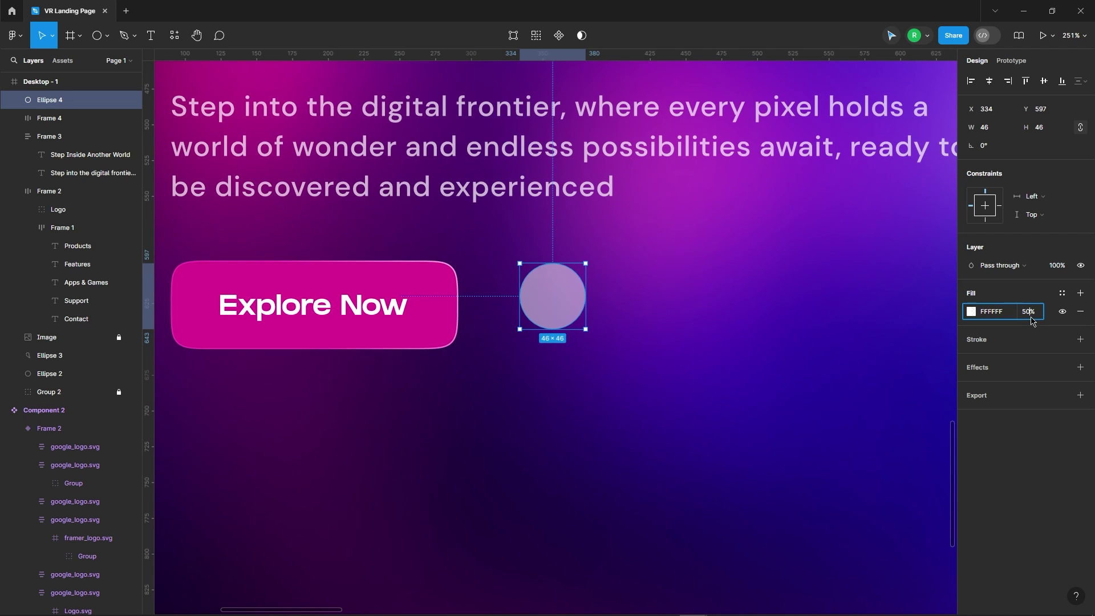
Step: Turn the fill into a diagonal, fading white linear gradient at 30% and add a stroke
{"action": "left_click", "coordinate": [967, 316]}
{"action": "left_click", "coordinate": [847, 312]}
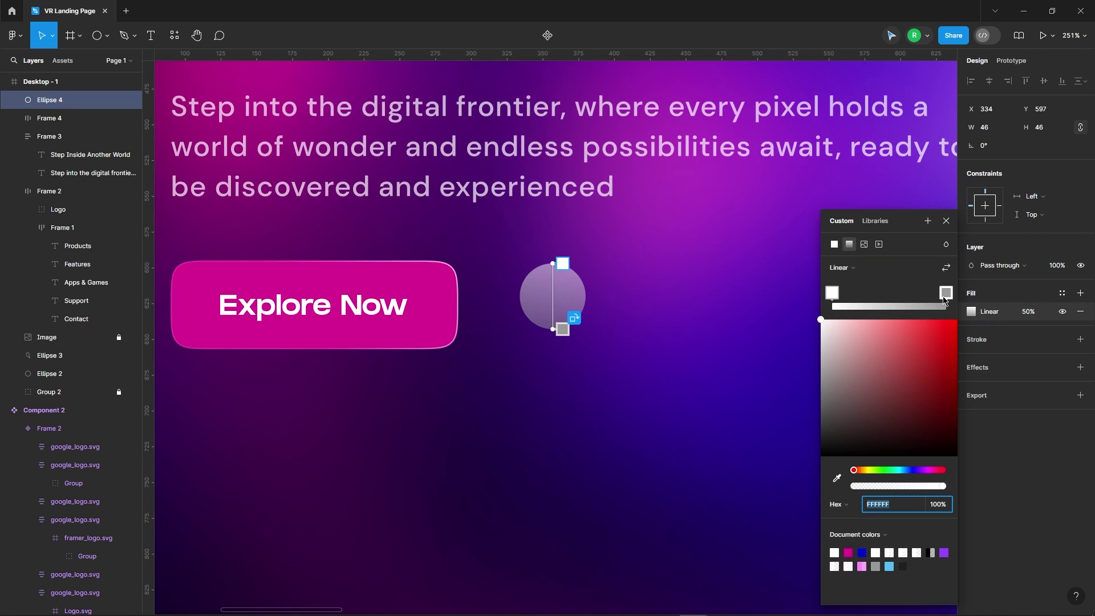
{"action": "left_click", "coordinate": [945, 296]}
{"action": "left_click", "coordinate": [910, 487]}
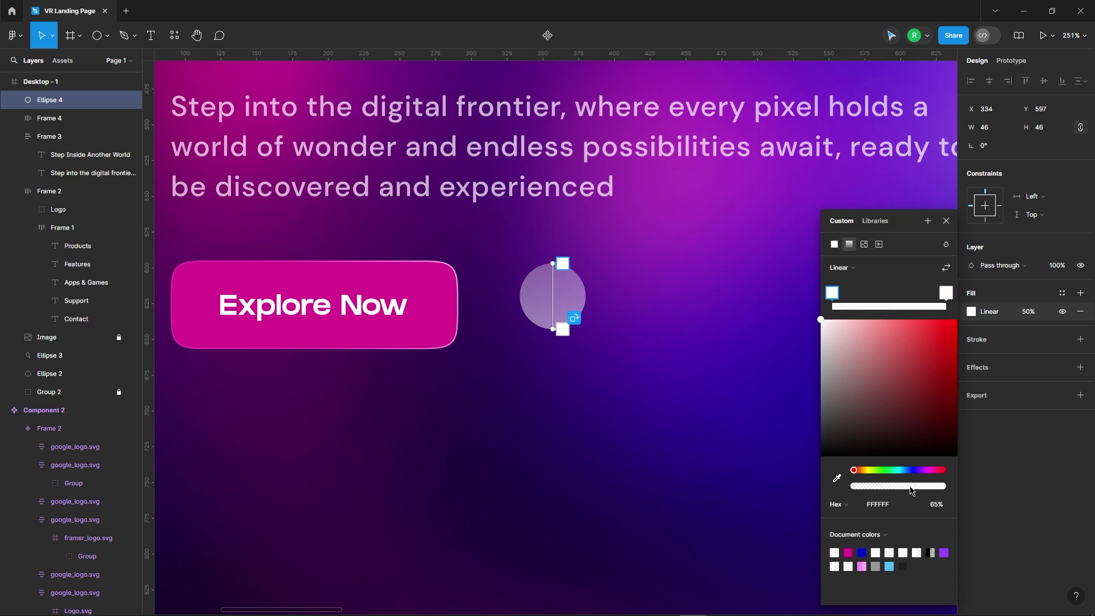
{"action": "left_click_drag", "start_coordinate": [864, 486], "coordinate": [881, 486]}
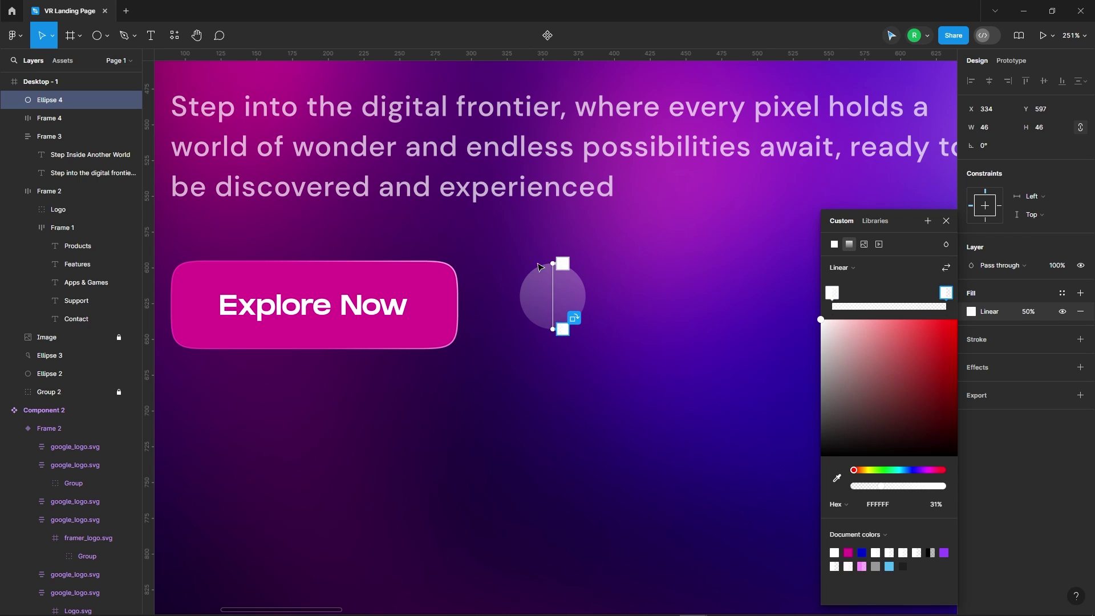
{"action": "left_click_drag", "start_coordinate": [545, 263], "coordinate": [576, 270]}
{"action": "left_click_drag", "start_coordinate": [553, 330], "coordinate": [530, 325]}
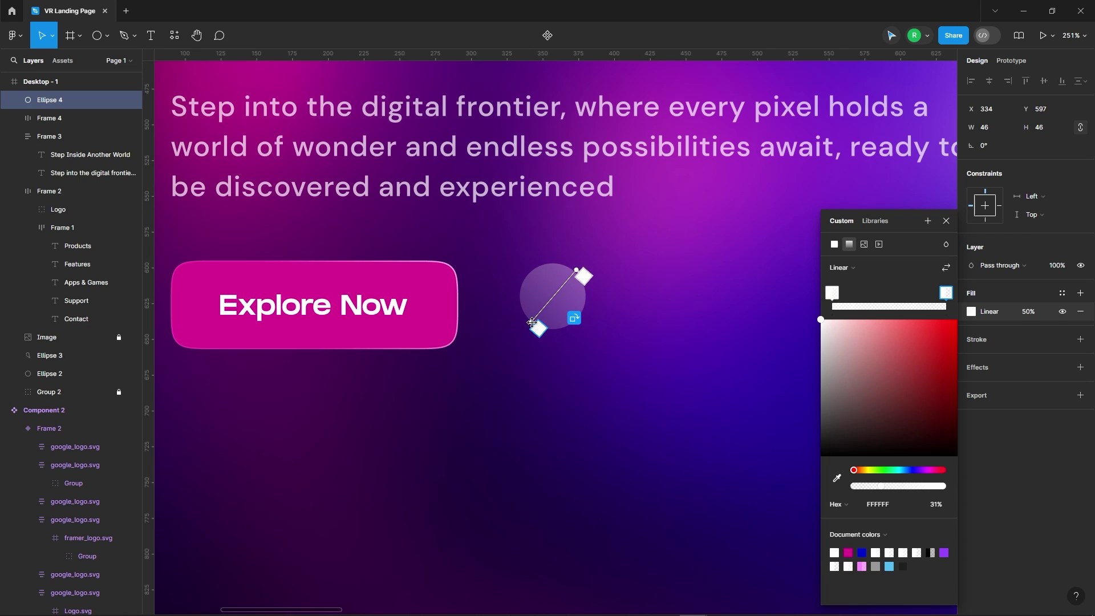
{"action": "left_click_drag", "start_coordinate": [905, 486], "coordinate": [873, 481]}
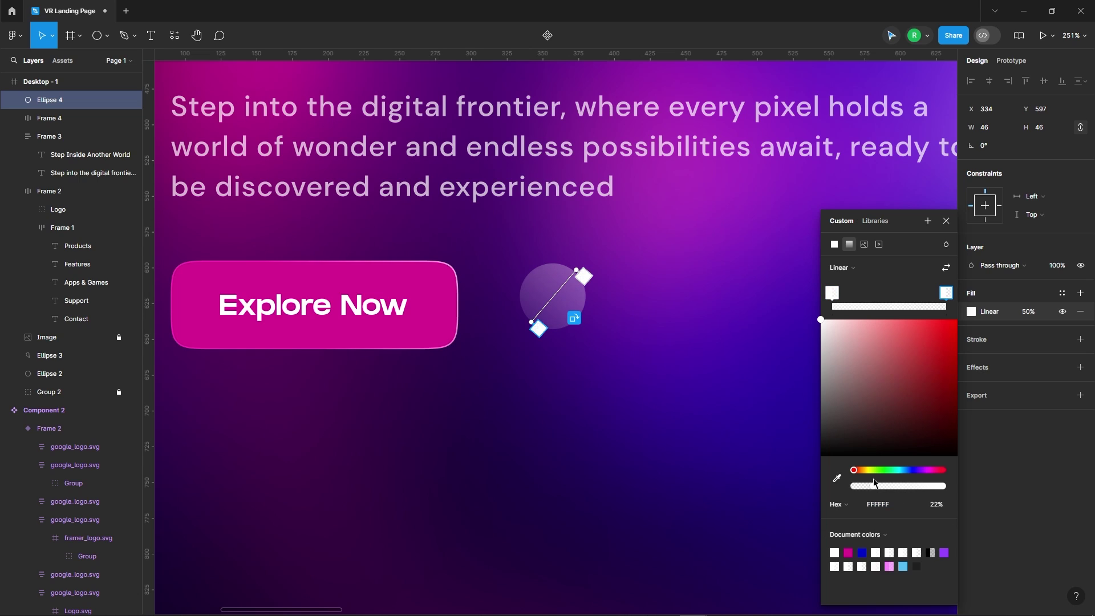
{"action": "left_click", "coordinate": [945, 221]}
{"action": "type", "text": "30"}
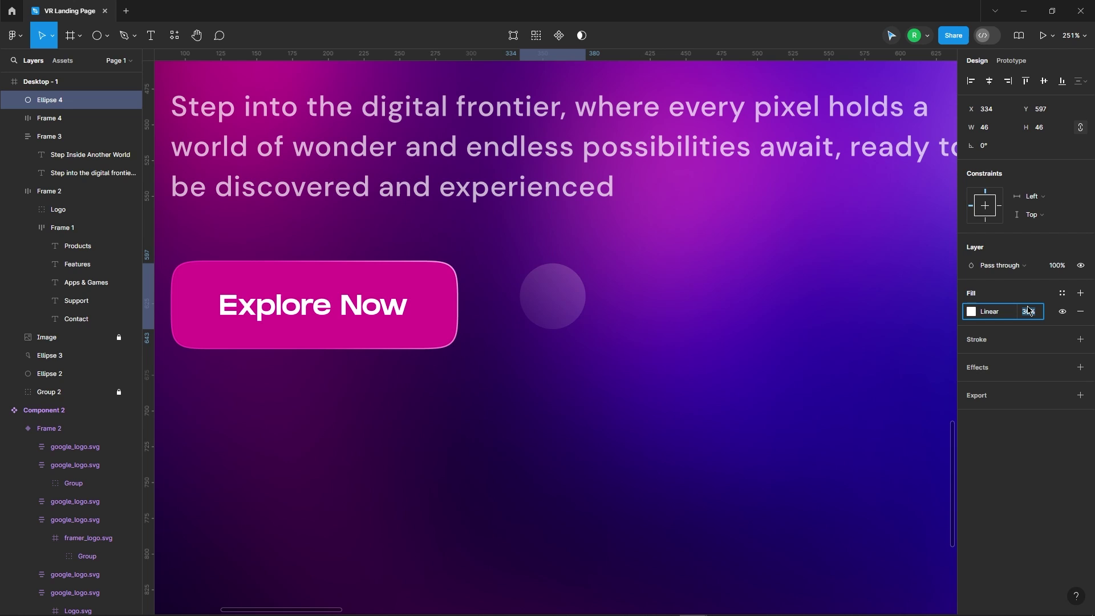
{"action": "left_click", "coordinate": [1080, 339]}
Step: Make the circle's outline a white linear gradient with one stop faded
{"action": "key", "text": "shift+2"}
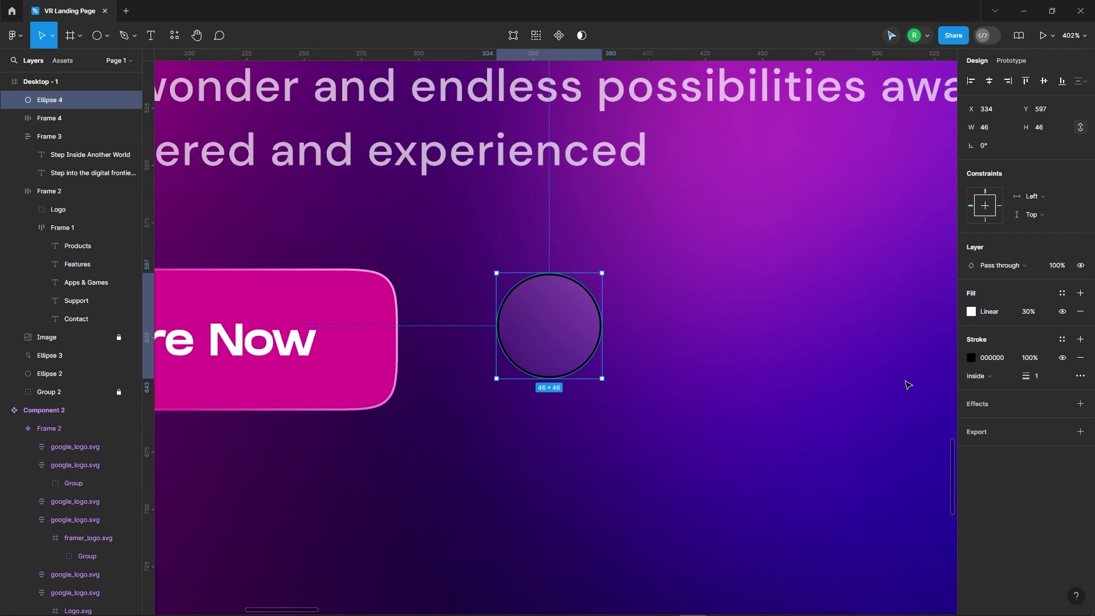
{"action": "left_click", "coordinate": [972, 358]}
{"action": "left_click_drag", "start_coordinate": [858, 366], "coordinate": [821, 320]}
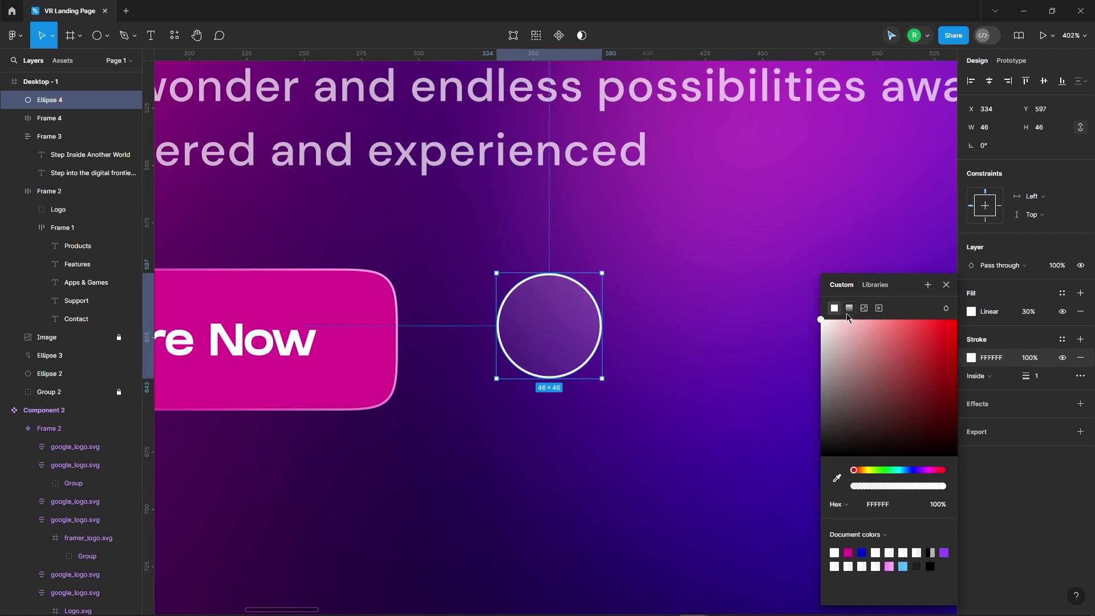
{"action": "left_click", "coordinate": [847, 310]}
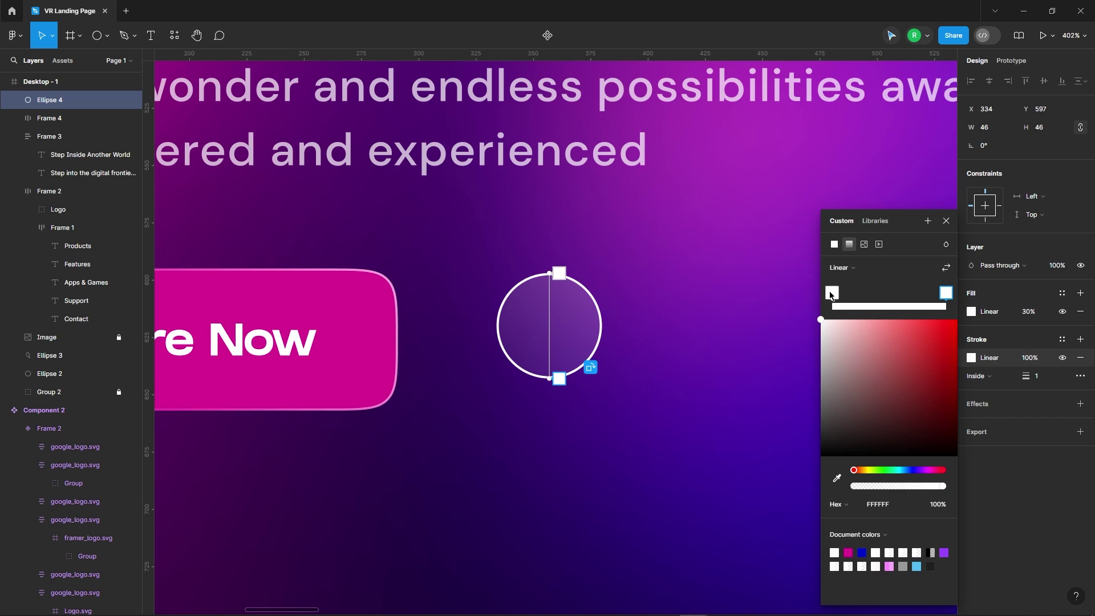
{"action": "left_click", "coordinate": [875, 490]}
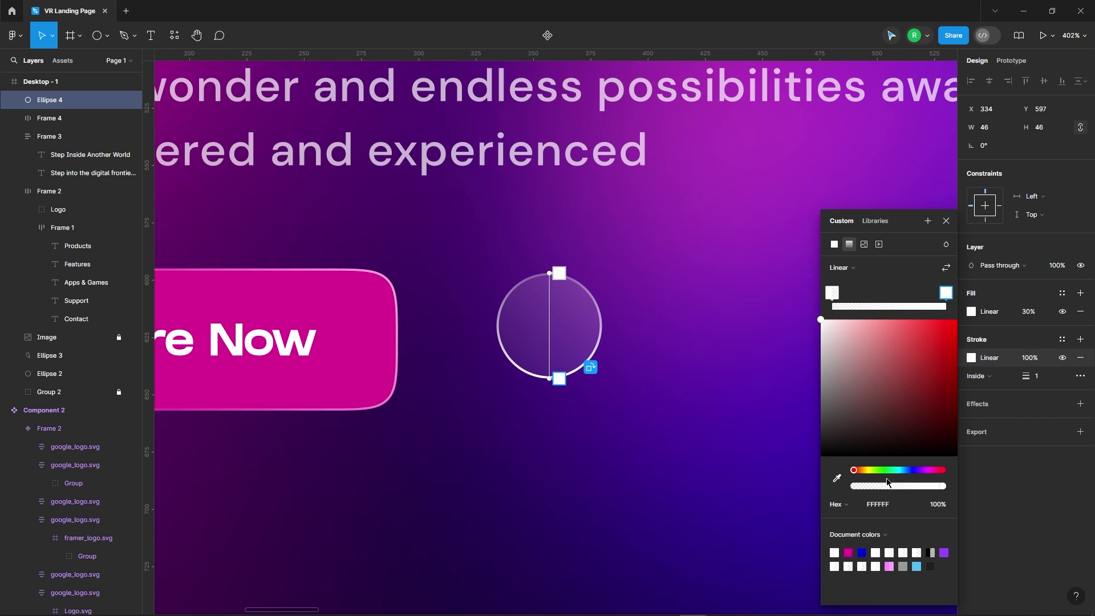
{"action": "left_click", "coordinate": [866, 488]}
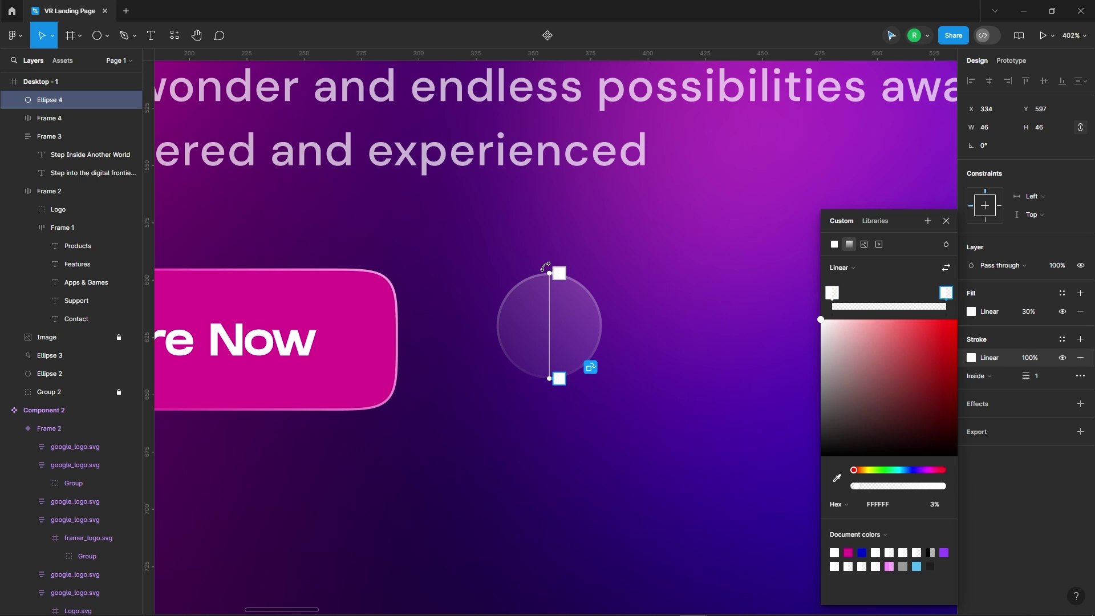
Step: Angle the outline gradient diagonally so it fades from 3% to 47% opacity
{"action": "left_click_drag", "start_coordinate": [545, 267], "coordinate": [593, 311]}
{"action": "left_click_drag", "start_coordinate": [551, 378], "coordinate": [528, 354]}
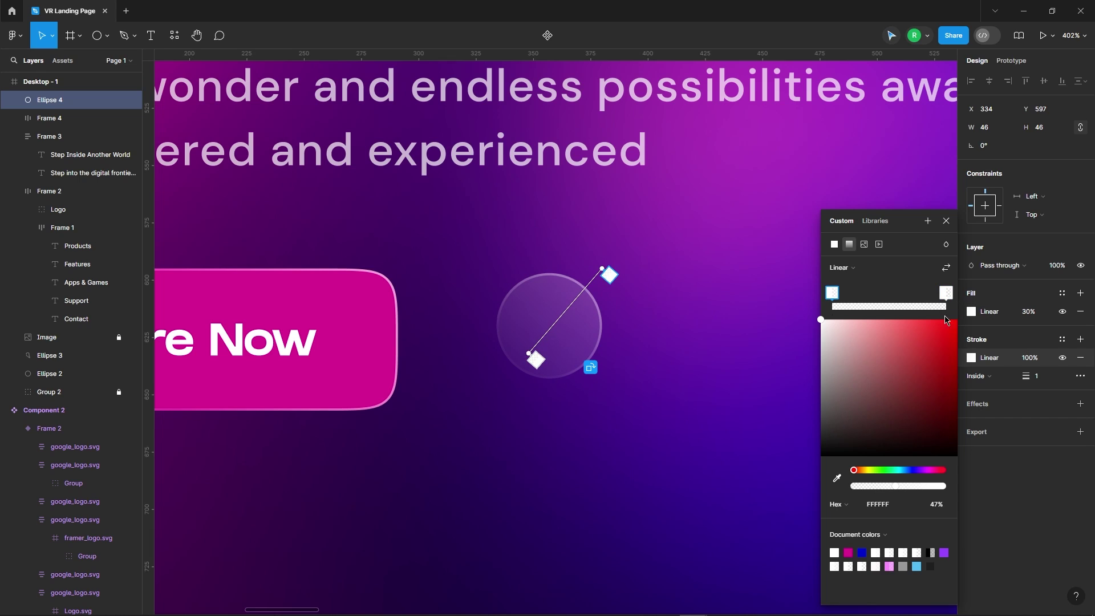
{"action": "left_click", "coordinate": [946, 221]}
{"action": "scroll", "coordinate": [659, 239], "scroll_direction": "down", "scroll_amount": 3}
{"action": "scroll", "coordinate": [675, 268], "scroll_direction": "down", "scroll_amount": 2}
{"action": "scroll", "coordinate": [737, 269], "scroll_direction": "down", "scroll_amount": 2}
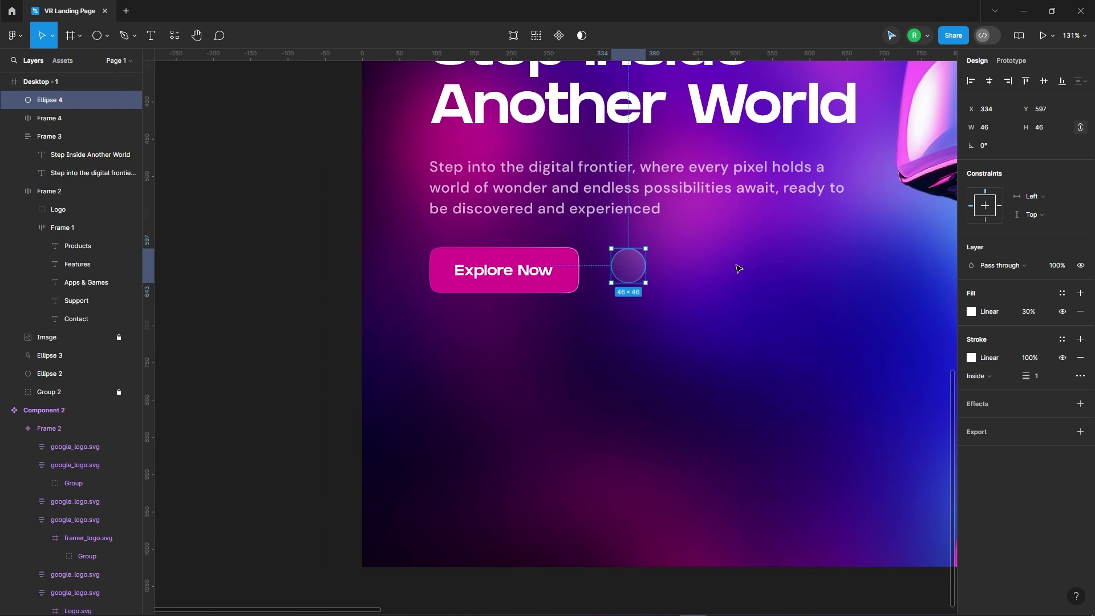
{"action": "left_click", "coordinate": [738, 269]}
{"action": "scroll", "coordinate": [662, 251], "scroll_direction": "up", "scroll_amount": 3}
Step: Draw a triangle, flatten it, and shrink it into the circle as a play icon
{"action": "left_click", "coordinate": [105, 36]}
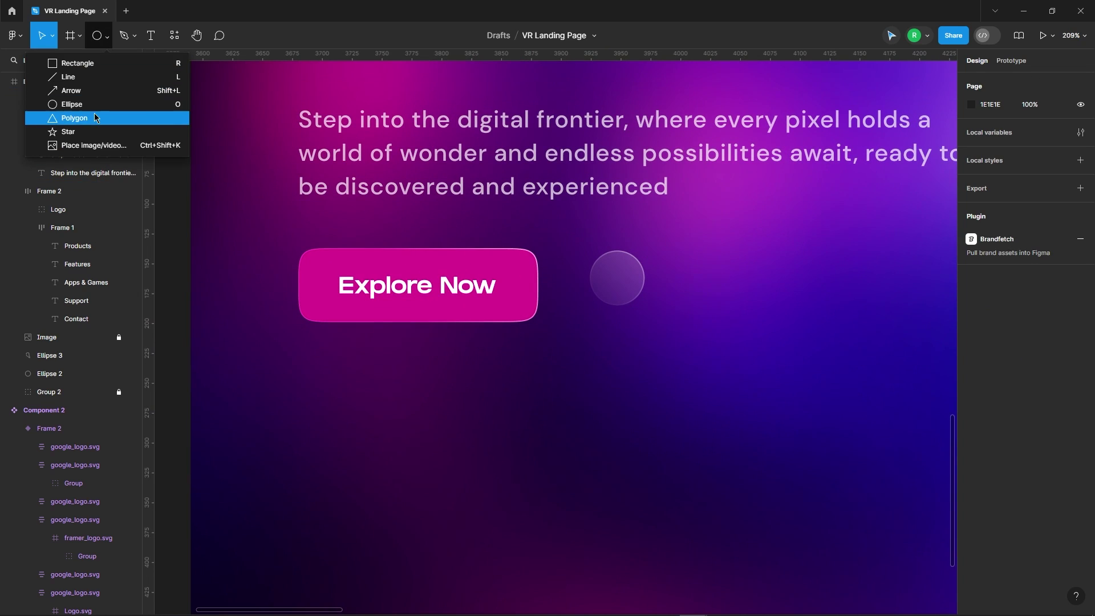
{"action": "left_click", "coordinate": [97, 119]}
{"action": "scroll", "coordinate": [660, 327], "scroll_direction": "up", "scroll_amount": 2}
{"action": "left_click_drag", "start_coordinate": [655, 242], "coordinate": [728, 301]}
{"action": "right_click", "coordinate": [703, 283]}
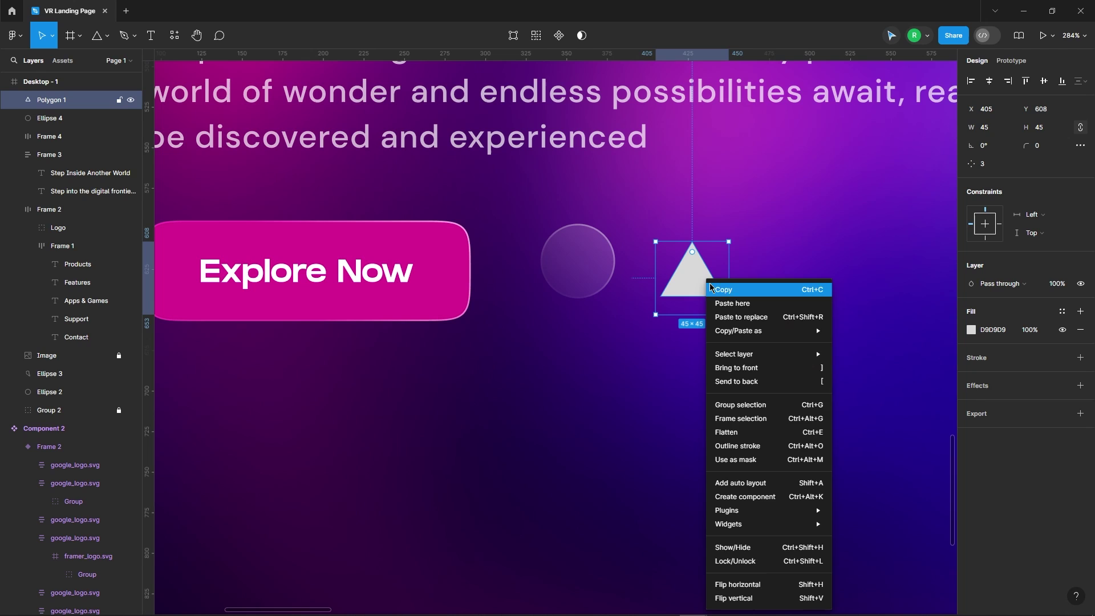
{"action": "left_click", "coordinate": [742, 430]}
{"action": "scroll", "coordinate": [748, 275], "scroll_direction": "up", "scroll_amount": 2}
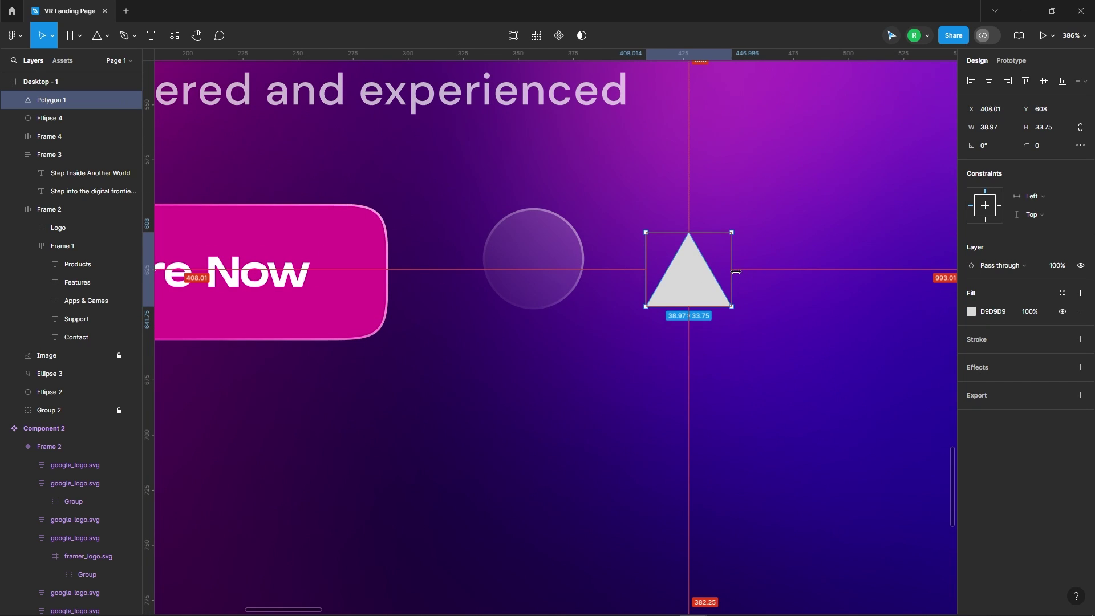
{"action": "mouse_move", "coordinate": [732, 269]}
{"action": "left_mouse_down"}
{"action": "mouse_move", "coordinate": [564, 259]}
{"action": "mouse_move", "coordinate": [581, 260]}
{"action": "mouse_move", "coordinate": [570, 289]}
{"action": "left_mouse_up"}
{"action": "scroll", "coordinate": [565, 260], "scroll_direction": "up", "scroll_amount": 1}
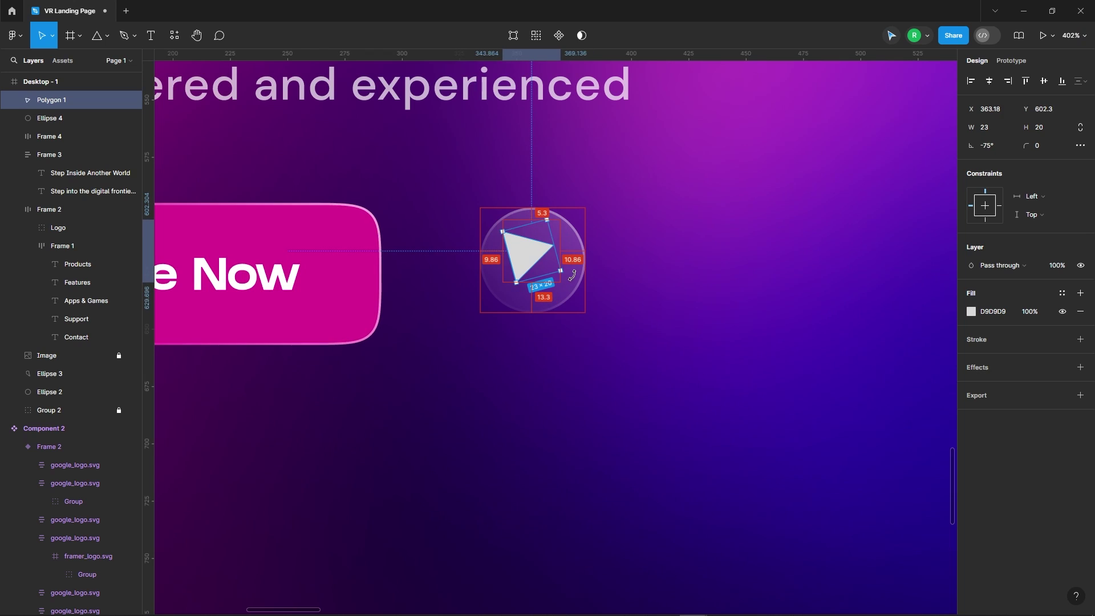
{"action": "scroll", "coordinate": [544, 249], "scroll_direction": "up", "scroll_amount": 3}
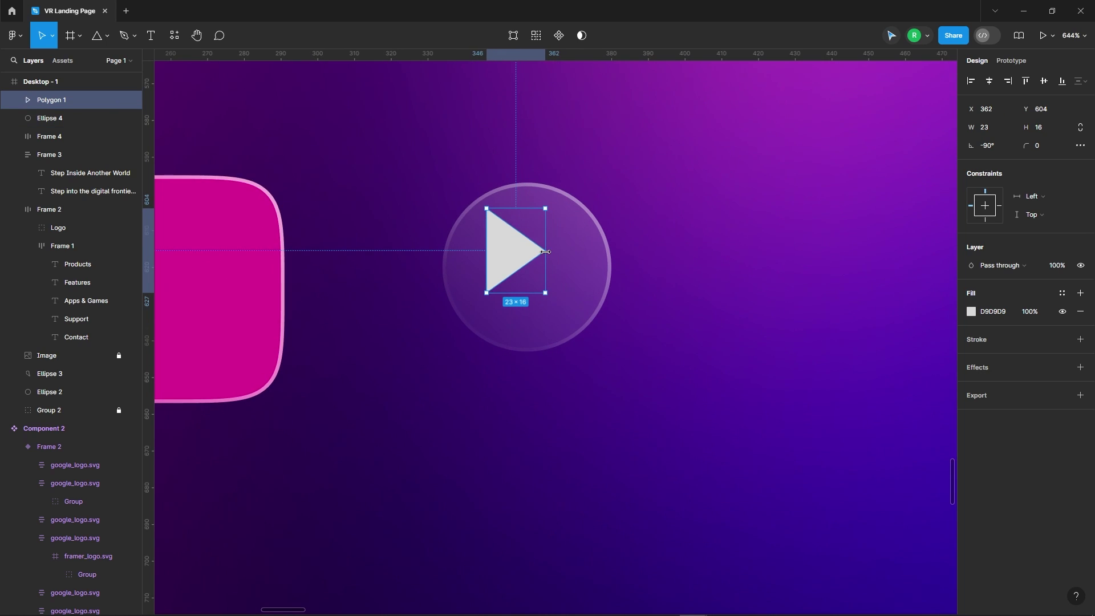
{"action": "mouse_move", "coordinate": [553, 250]}
{"action": "left_mouse_down"}
{"action": "mouse_move", "coordinate": [549, 233]}
{"action": "mouse_move", "coordinate": [541, 275]}
{"action": "mouse_move", "coordinate": [542, 263]}
{"action": "left_mouse_up"}
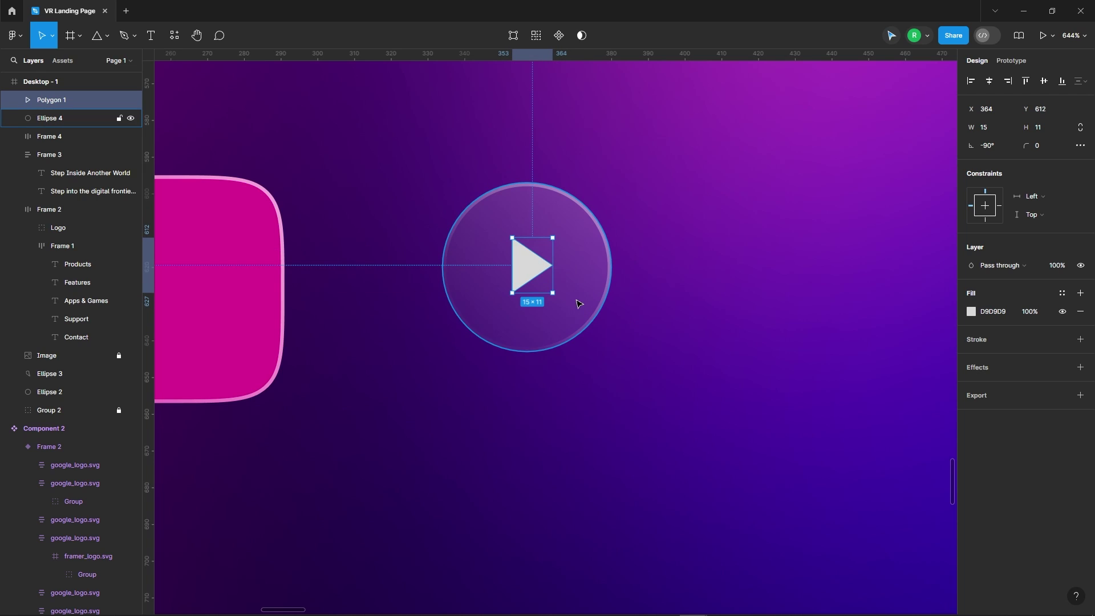
Step: Fill the play triangle with FFFFFF
{"action": "left_click", "coordinate": [992, 312]}
{"action": "type", "text": "FFFFFF"}
{"action": "key", "text": "Return"}
{"action": "key", "text": "Escape"}
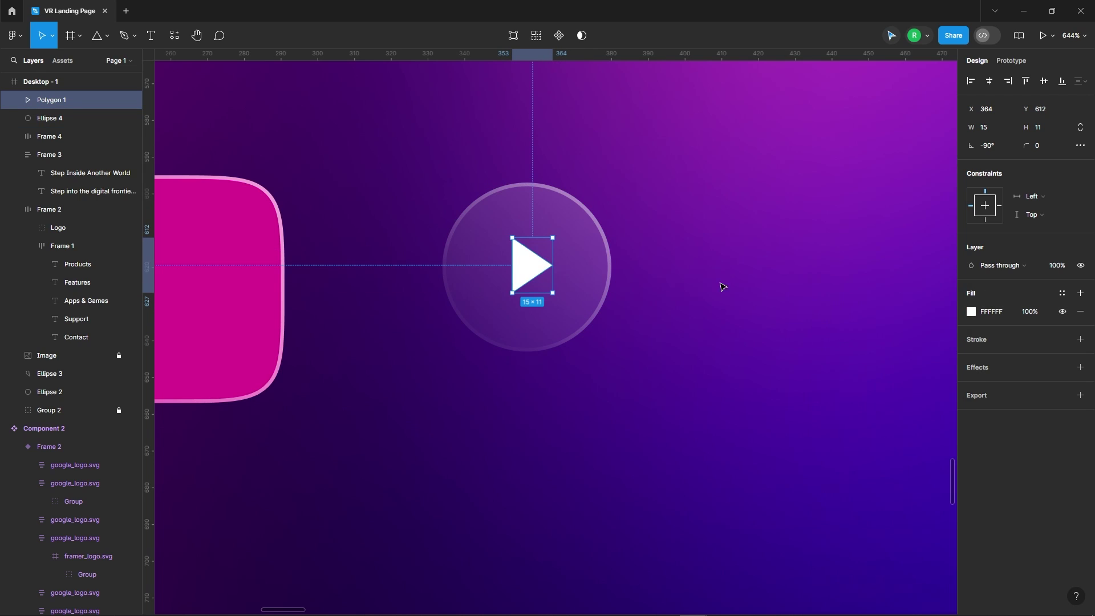
Step: Centre the triangle horizontally in the circle and copy Explore Now beside it
{"action": "left_click", "coordinate": [720, 286]}
{"action": "scroll", "coordinate": [587, 223], "scroll_direction": "down", "scroll_amount": 3}
{"action": "left_click", "coordinate": [549, 247]}
{"action": "left_click", "coordinate": [601, 256], "text": "shift"}
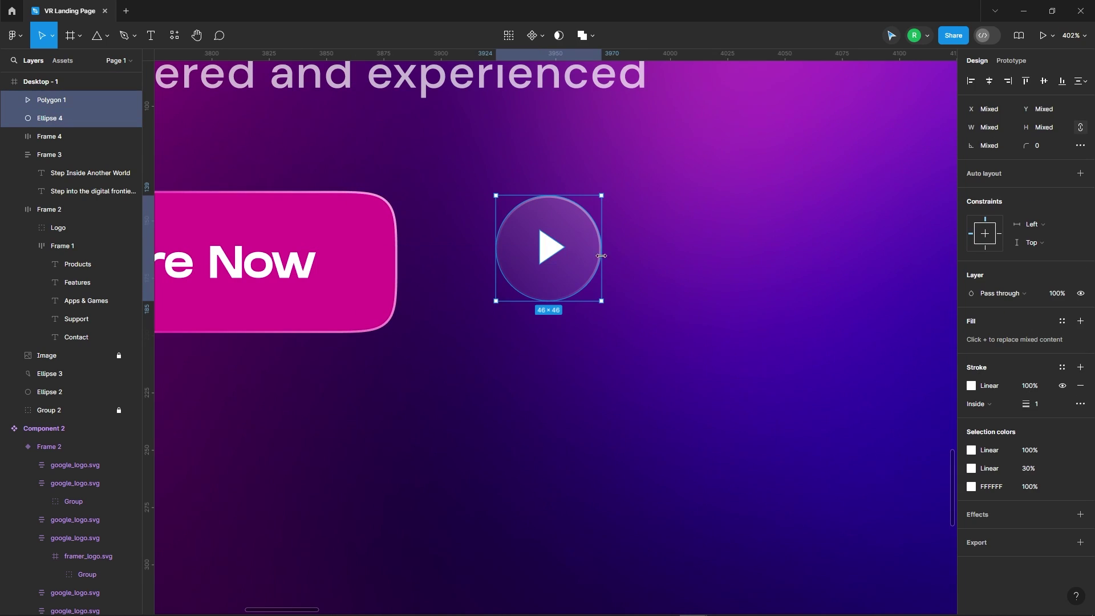
{"action": "left_click", "coordinate": [988, 83]}
{"action": "key", "text": "Escape"}
{"action": "left_click", "coordinate": [553, 245]}
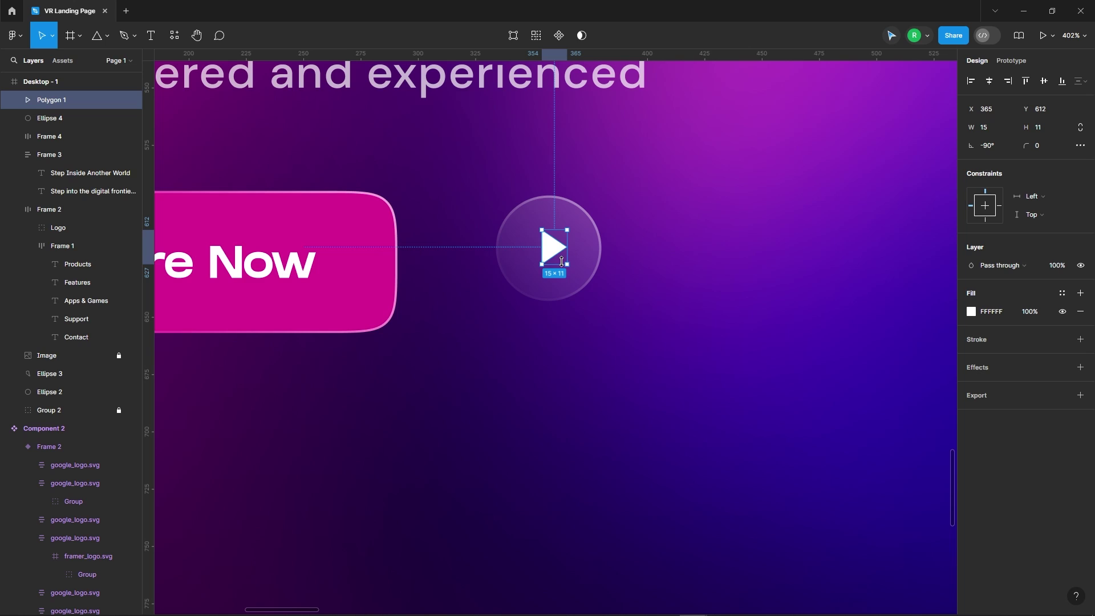
{"action": "left_click", "coordinate": [758, 318]}
{"action": "scroll", "coordinate": [498, 269], "scroll_direction": "down", "scroll_amount": 5}
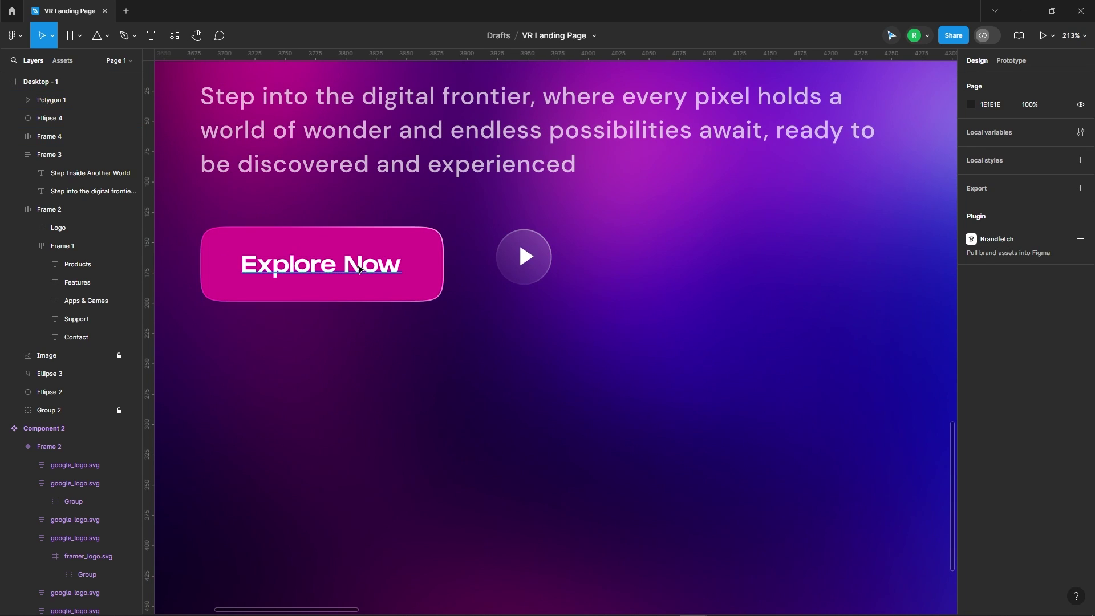
{"action": "left_click_drag", "start_coordinate": [360, 269], "coordinate": [646, 277]}
Step: Retype the copied text as 'See Demo' at font size 16
{"action": "double_click", "coordinate": [646, 277]}
{"action": "type", "text": "See Demo"}
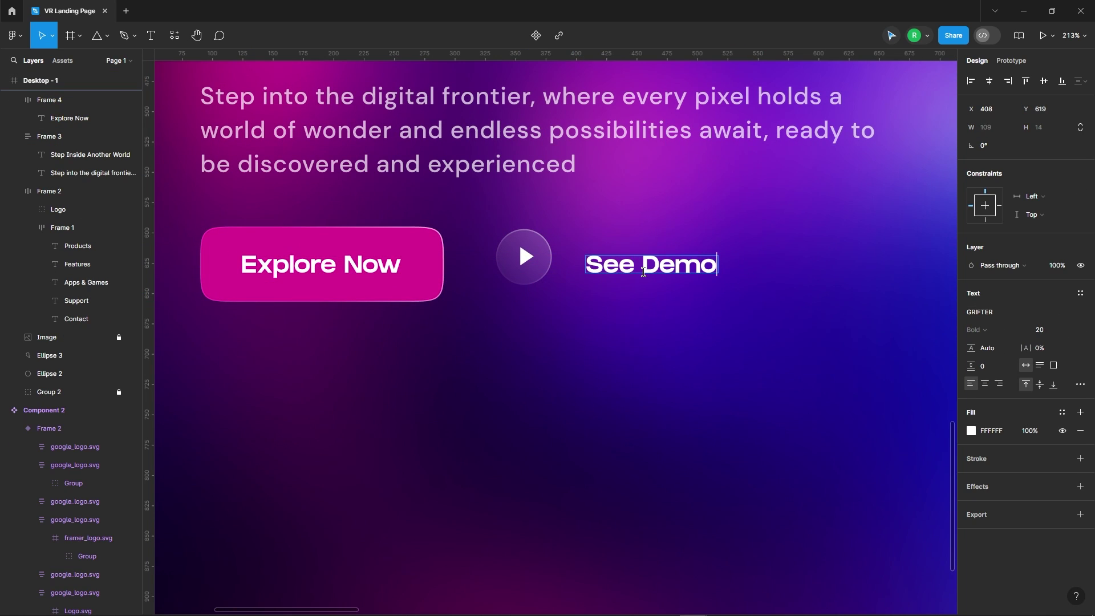
{"action": "key", "text": "Escape"}
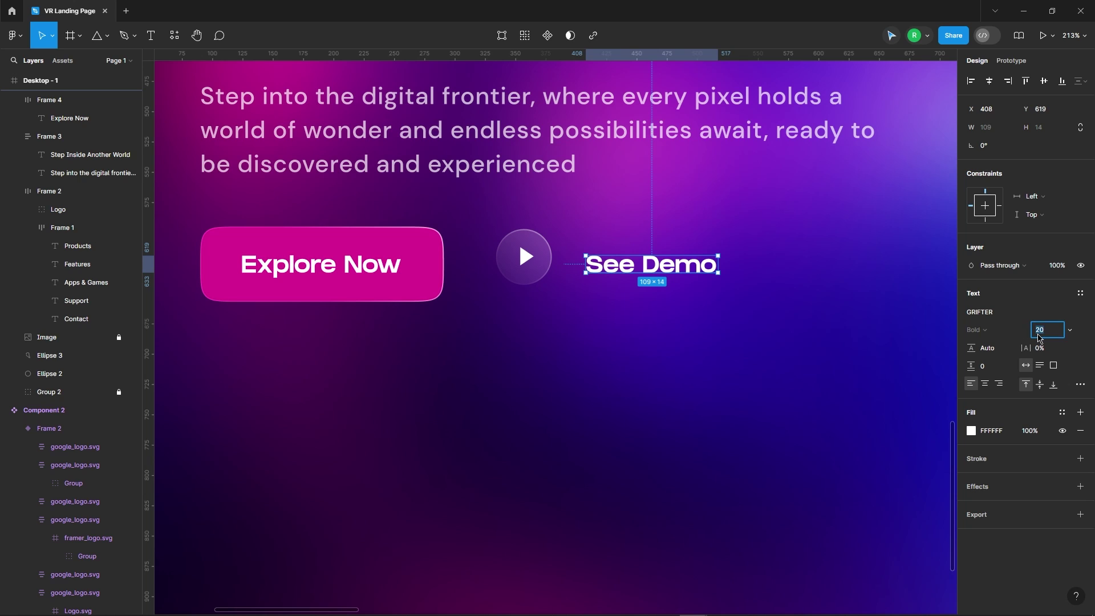
{"action": "left_click", "coordinate": [1047, 330]}
{"action": "type", "text": "16"}
{"action": "key", "text": "Return"}
Step: Group the triangle and circle, then wrap them with See Demo in auto layout
{"action": "left_click", "coordinate": [733, 347]}
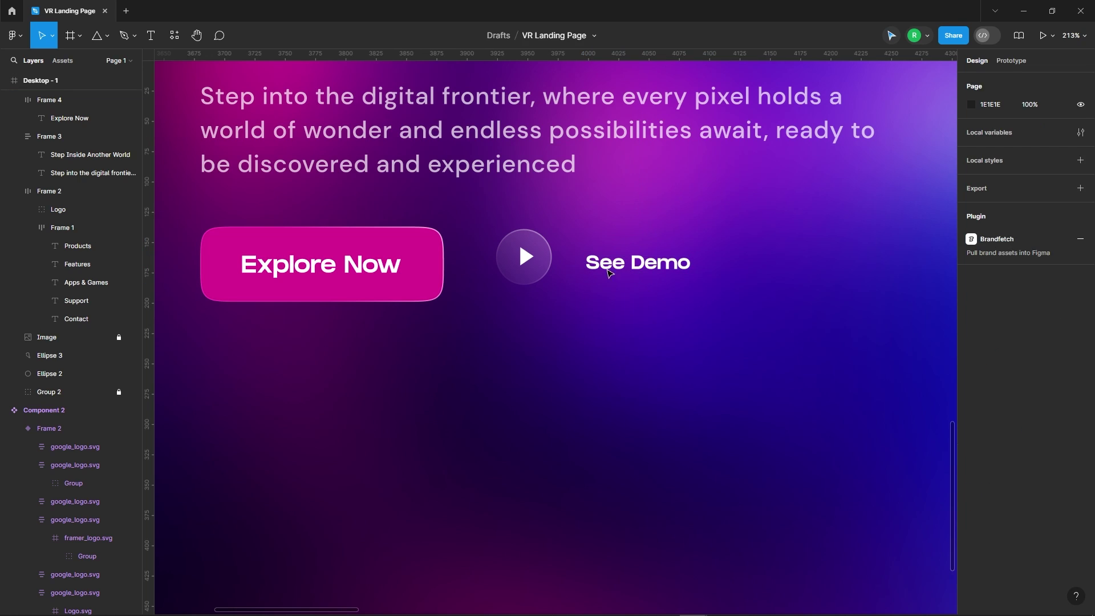
{"action": "left_click", "coordinate": [639, 265]}
{"action": "left_click", "coordinate": [528, 260]}
{"action": "scroll", "coordinate": [527, 260], "scroll_direction": "up", "scroll_amount": 3}
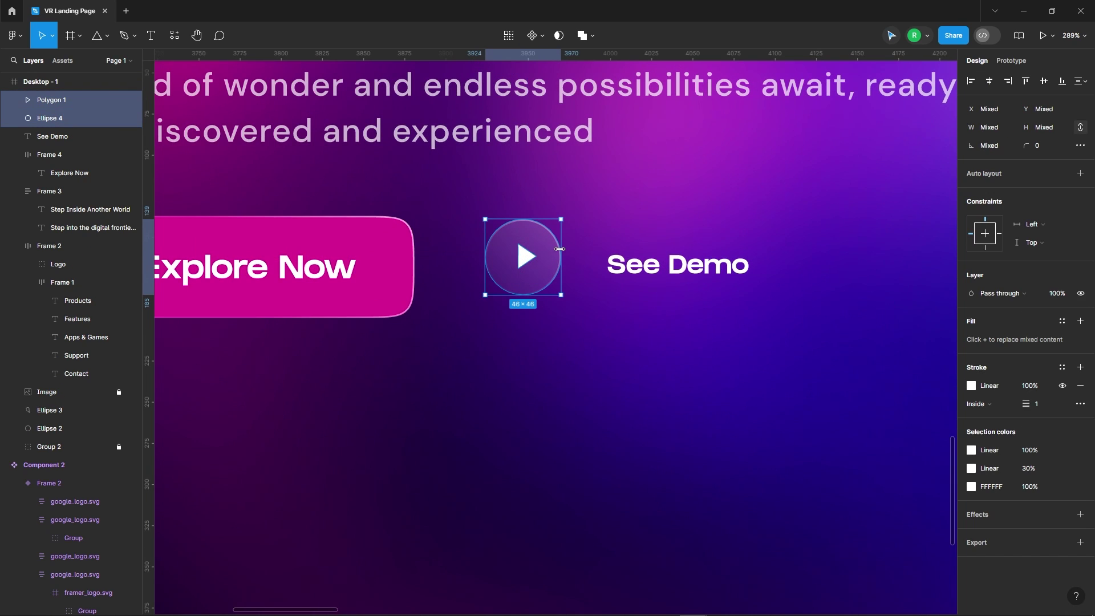
{"action": "right_click", "coordinate": [551, 257]}
{"action": "left_click", "coordinate": [587, 371]}
{"action": "left_click", "coordinate": [678, 265]}
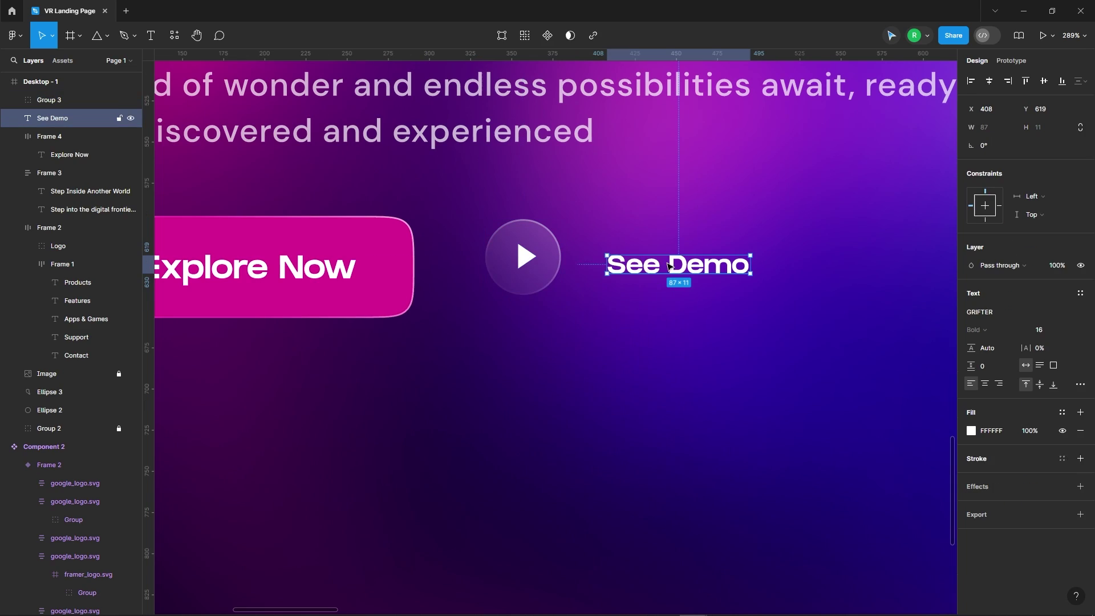
{"action": "right_click", "coordinate": [535, 263]}
{"action": "left_click", "coordinate": [563, 475]}
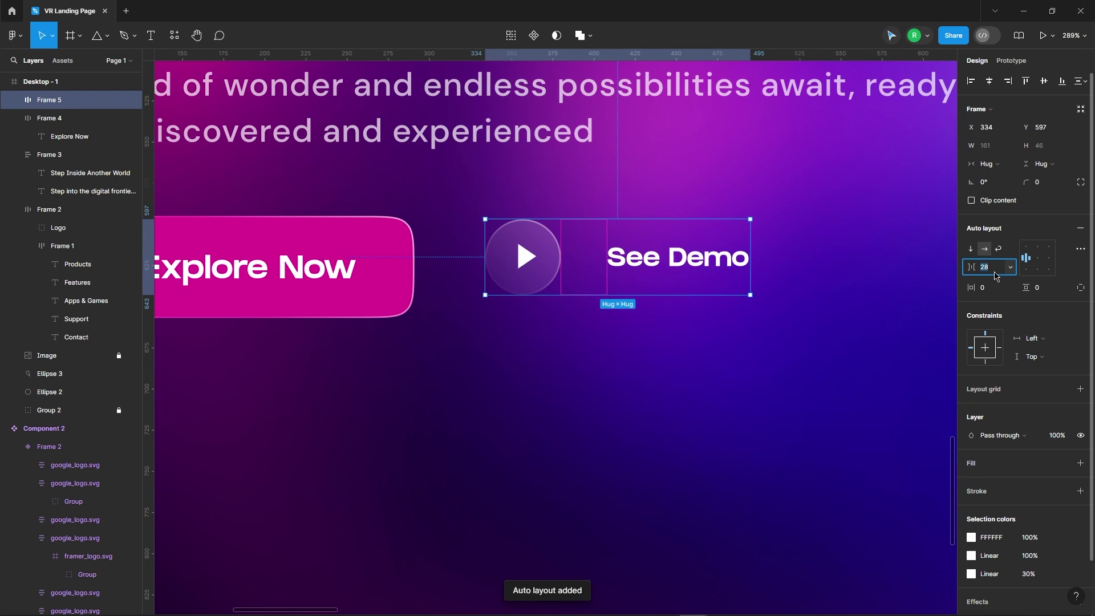
Step: Set the gap between the play button and See Demo to 20
{"action": "type", "text": "20"}
{"action": "key", "text": "Return"}
{"action": "left_click", "coordinate": [707, 388]}
{"action": "left_click", "coordinate": [669, 283]}
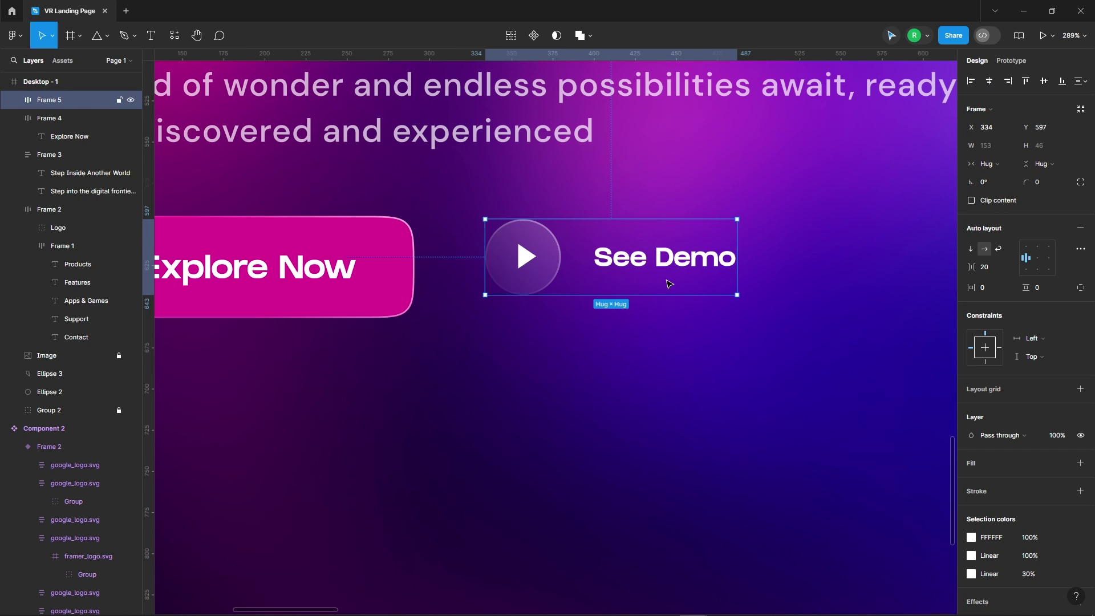
Step: Wrap Explore Now and the See Demo row in one auto-layout row with gap 30
{"action": "scroll", "coordinate": [669, 284], "scroll_direction": "down", "scroll_amount": 1}
{"action": "left_click", "coordinate": [309, 265], "text": "shift"}
{"action": "right_click", "coordinate": [619, 265]}
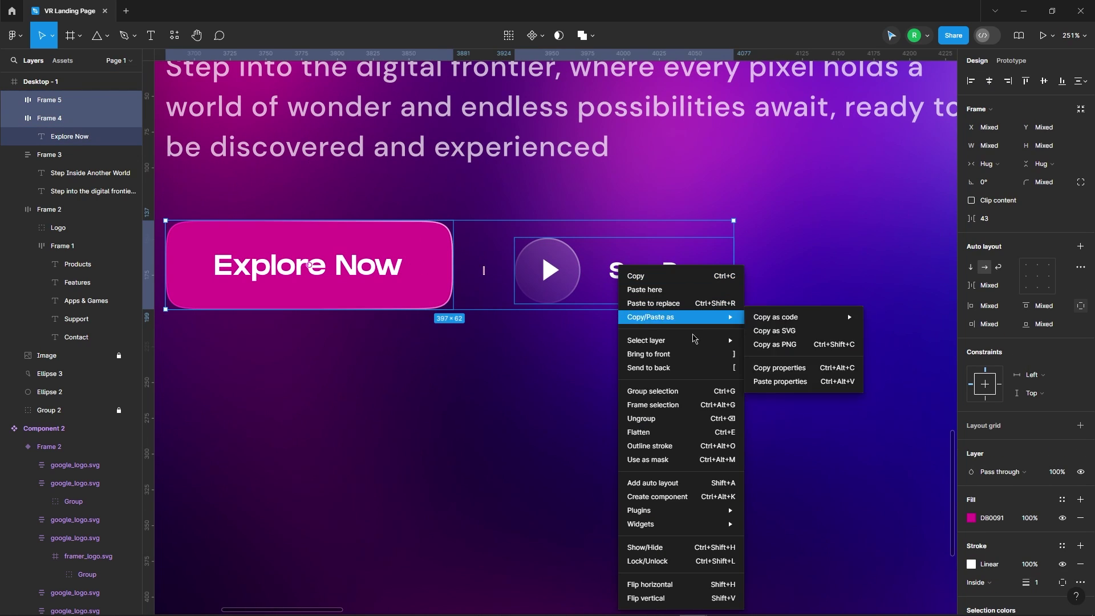
{"action": "left_click", "coordinate": [652, 483]}
{"action": "left_click", "coordinate": [989, 267]}
{"action": "type", "text": "3"}
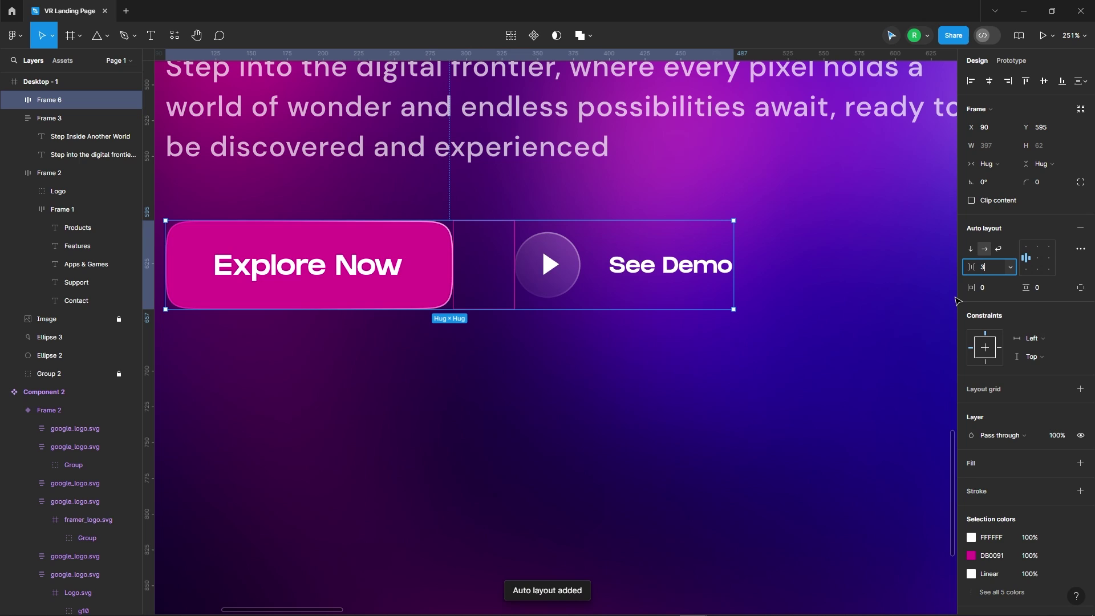
{"action": "type", "text": "0"}
{"action": "key", "text": "Return"}
Step: Readjust the play circle's stroke gradient handles, lowering the bottom stop
{"action": "left_click", "coordinate": [778, 273]}
{"action": "scroll", "coordinate": [764, 252], "scroll_direction": "down", "scroll_amount": 4}
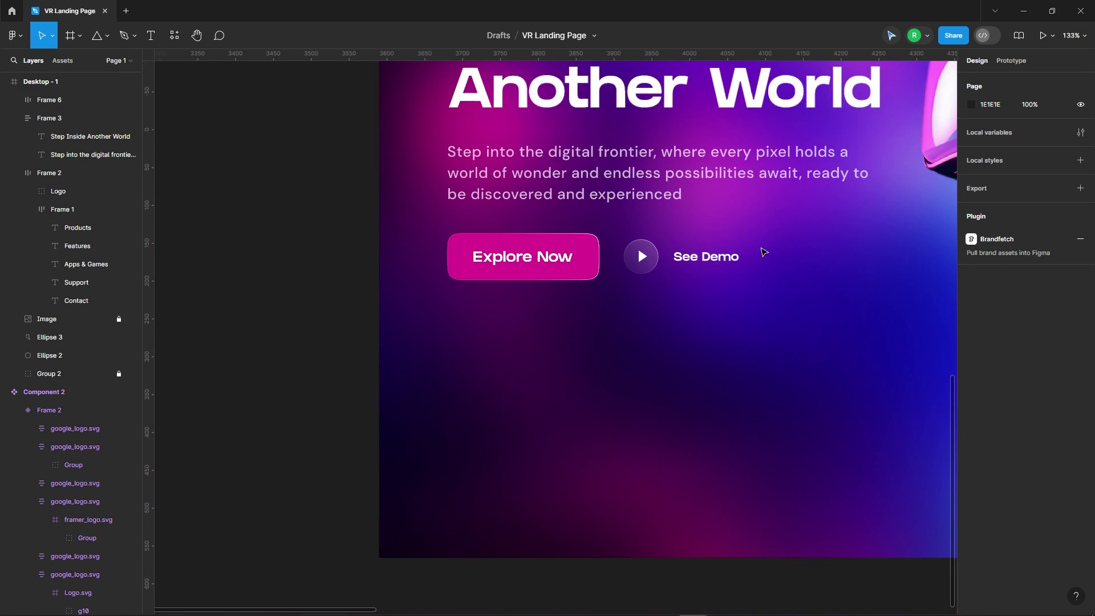
{"action": "left_click", "coordinate": [711, 273]}
{"action": "scroll", "coordinate": [659, 230], "scroll_direction": "up", "scroll_amount": 3}
{"action": "left_click", "coordinate": [624, 271], "text": "ctrl"}
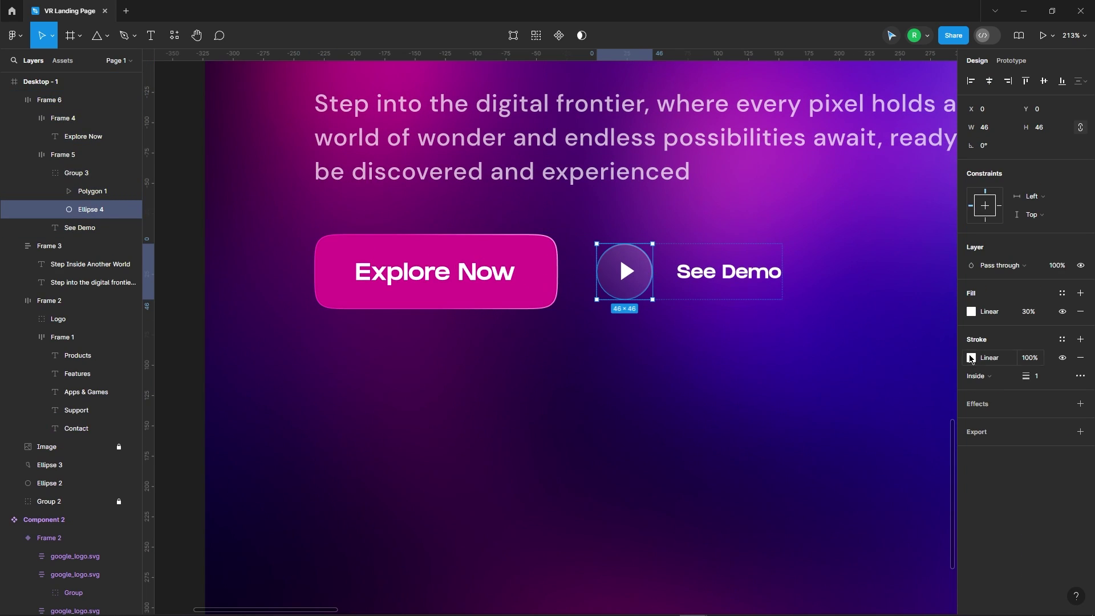
{"action": "left_click", "coordinate": [971, 357]}
{"action": "scroll", "coordinate": [650, 244], "scroll_direction": "up", "scroll_amount": 3}
{"action": "left_click_drag", "start_coordinate": [654, 241], "coordinate": [622, 251]}
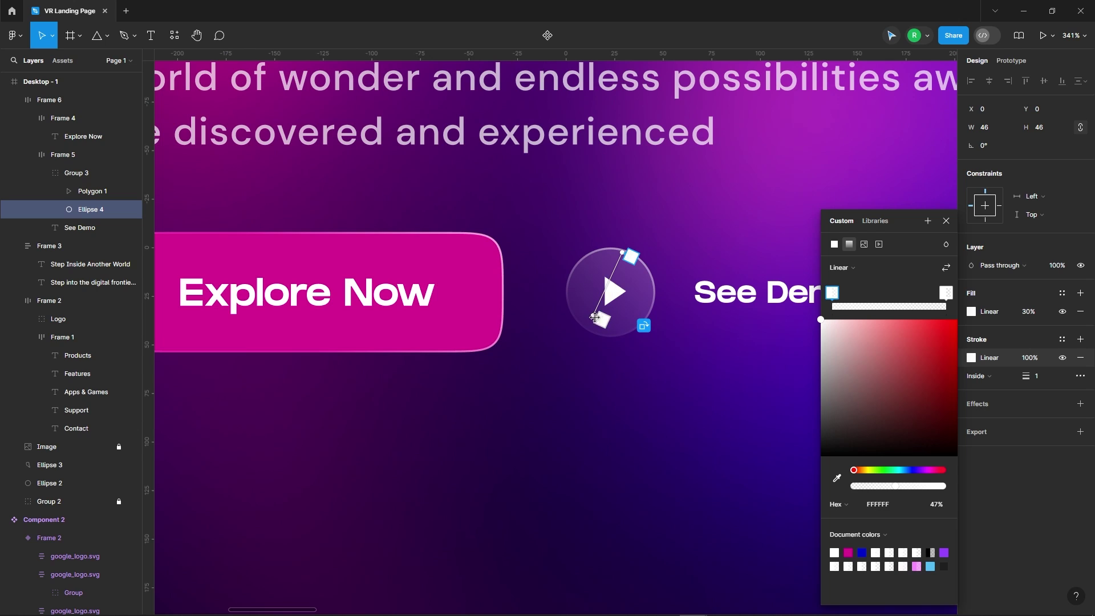
{"action": "left_click_drag", "start_coordinate": [594, 318], "coordinate": [602, 337]}
{"action": "left_click", "coordinate": [946, 221]}
{"action": "scroll", "coordinate": [569, 158], "scroll_direction": "down", "scroll_amount": 3}
{"action": "scroll", "coordinate": [647, 240], "scroll_direction": "down", "scroll_amount": 2}
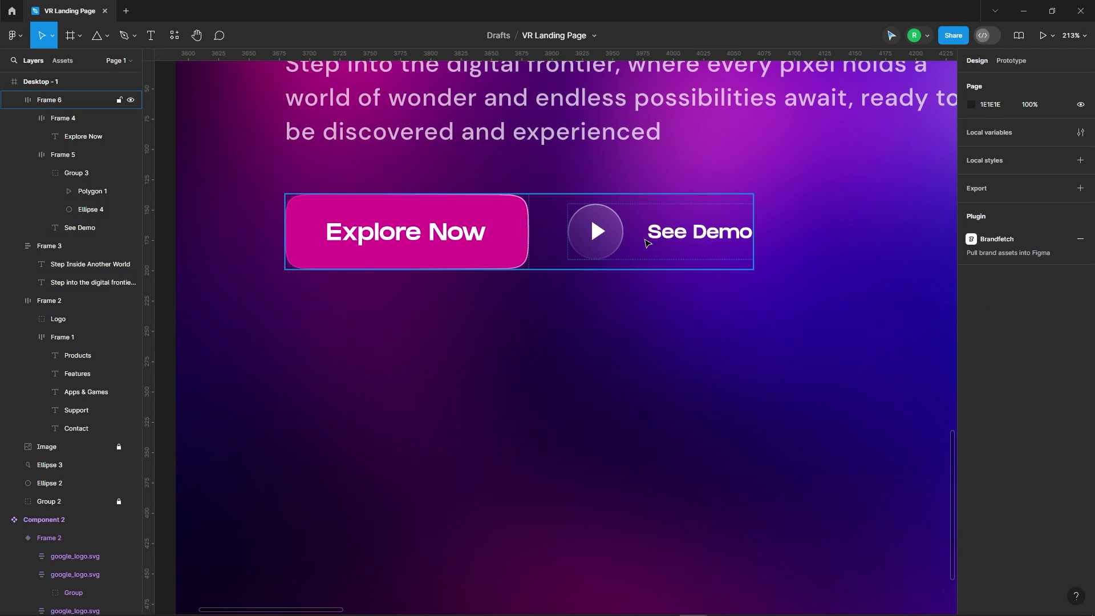
Step: Nudge the Explore Now / See Demo row slightly down to X 90, Y 595
{"action": "left_click", "coordinate": [648, 239]}
{"action": "scroll", "coordinate": [428, 255], "scroll_direction": "down", "scroll_amount": 2}
{"action": "scroll", "coordinate": [429, 255], "scroll_direction": "down", "scroll_amount": 3}
{"action": "left_click", "coordinate": [356, 224]}
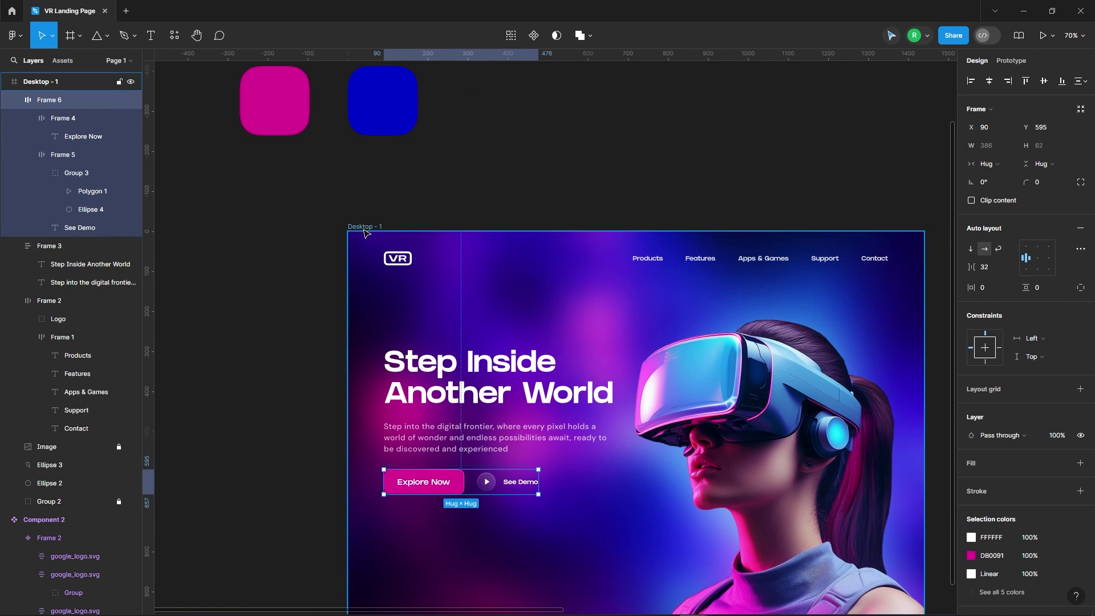
{"action": "scroll", "coordinate": [635, 221], "scroll_direction": "down", "scroll_amount": 4}
{"action": "left_click", "coordinate": [516, 232]}
{"action": "scroll", "coordinate": [516, 232], "scroll_direction": "up", "scroll_amount": 3}
{"action": "scroll", "coordinate": [428, 273], "scroll_direction": "up", "scroll_amount": 3}
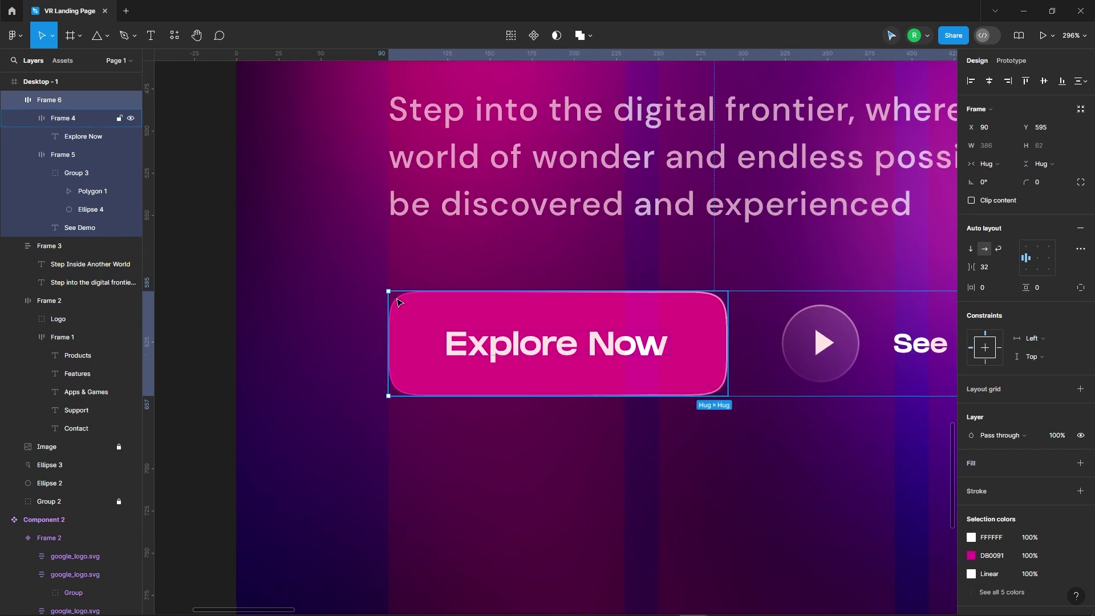
{"action": "scroll", "coordinate": [428, 269], "scroll_direction": "up", "scroll_amount": 2}
{"action": "scroll", "coordinate": [476, 159], "scroll_direction": "down", "scroll_amount": 3}
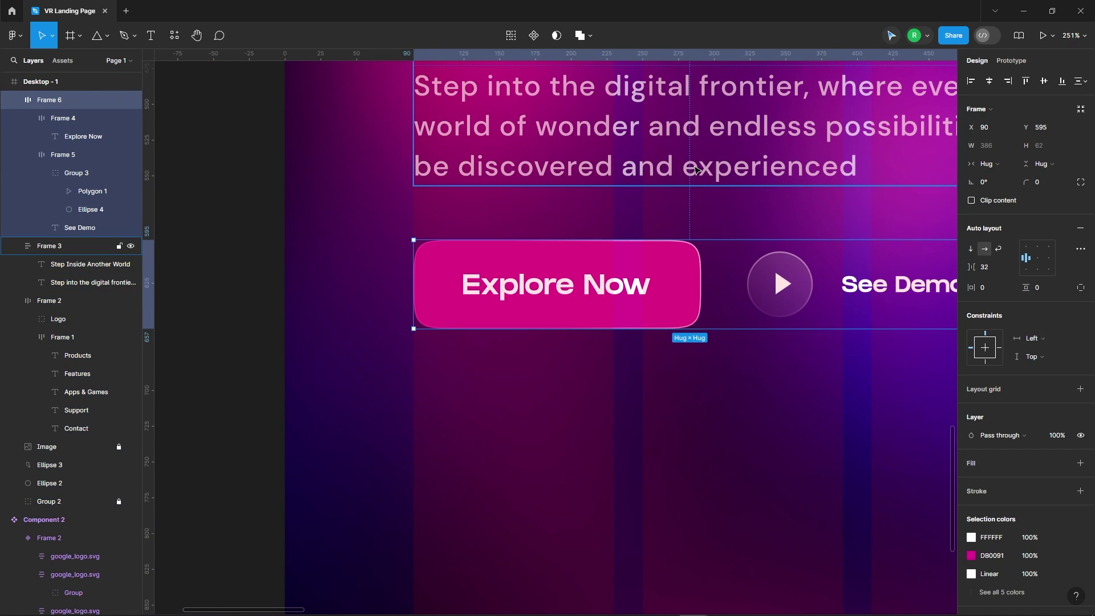
{"action": "left_click_drag", "start_coordinate": [562, 245], "coordinate": [561, 248]}
{"action": "scroll", "coordinate": [561, 248], "scroll_direction": "down", "scroll_amount": 5}
Step: Stack the heading-paragraph block and button row in vertical auto layout, spaced 40
{"action": "left_click", "coordinate": [570, 231]}
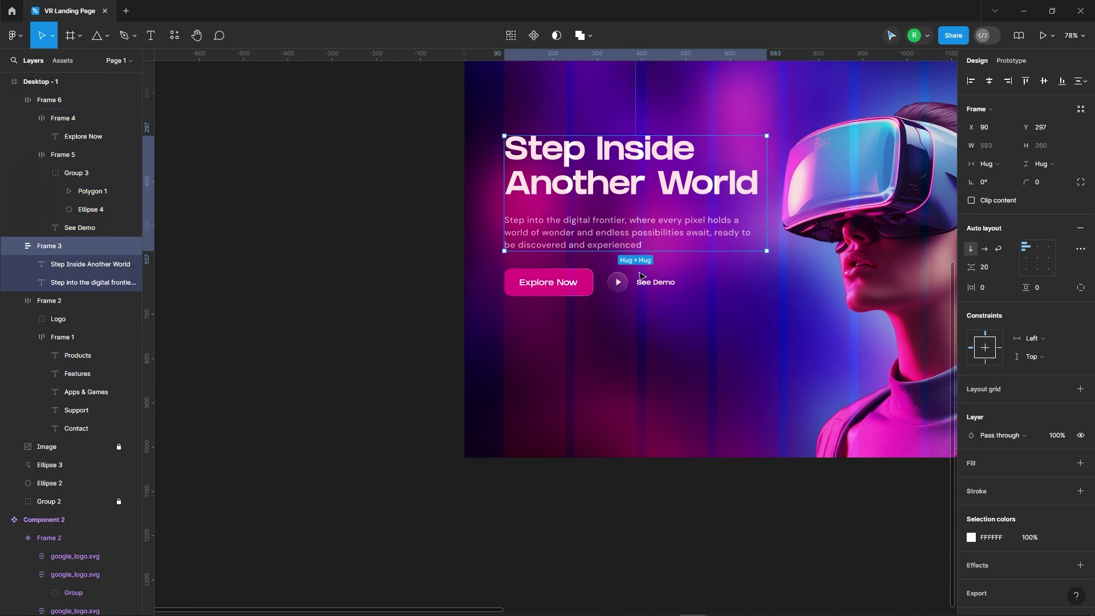
{"action": "left_click", "coordinate": [548, 282], "text": "shift"}
{"action": "right_click", "coordinate": [642, 189]}
{"action": "left_click", "coordinate": [676, 403]}
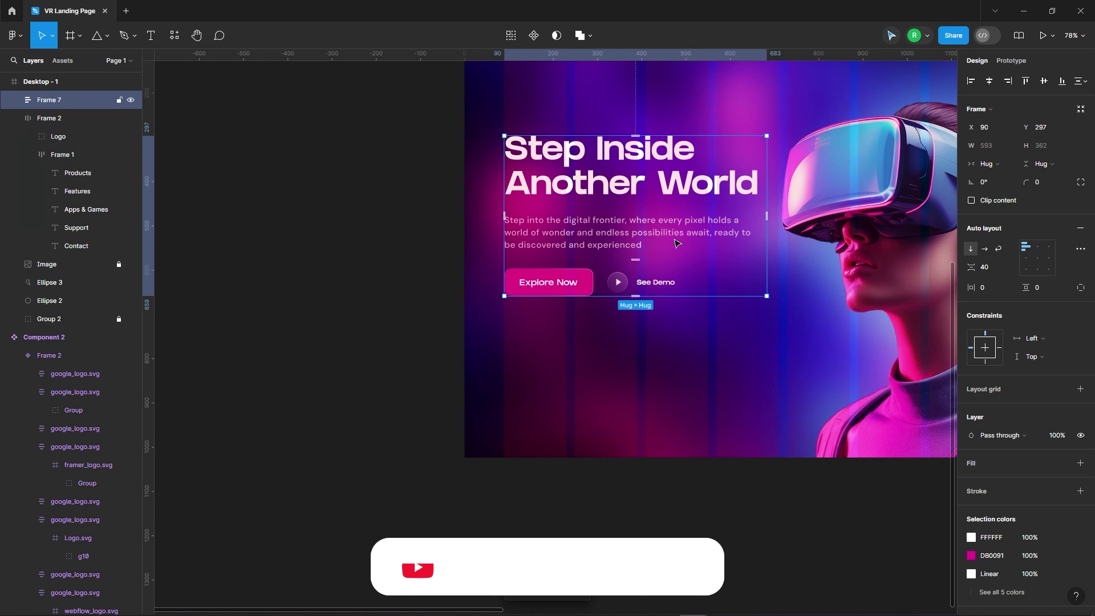
Step: Nudge the hero text block into place at X 90, Y 288
{"action": "scroll", "coordinate": [479, 205], "scroll_direction": "down", "scroll_amount": 1}
{"action": "scroll", "coordinate": [481, 202], "scroll_direction": "right", "scroll_amount": 1}
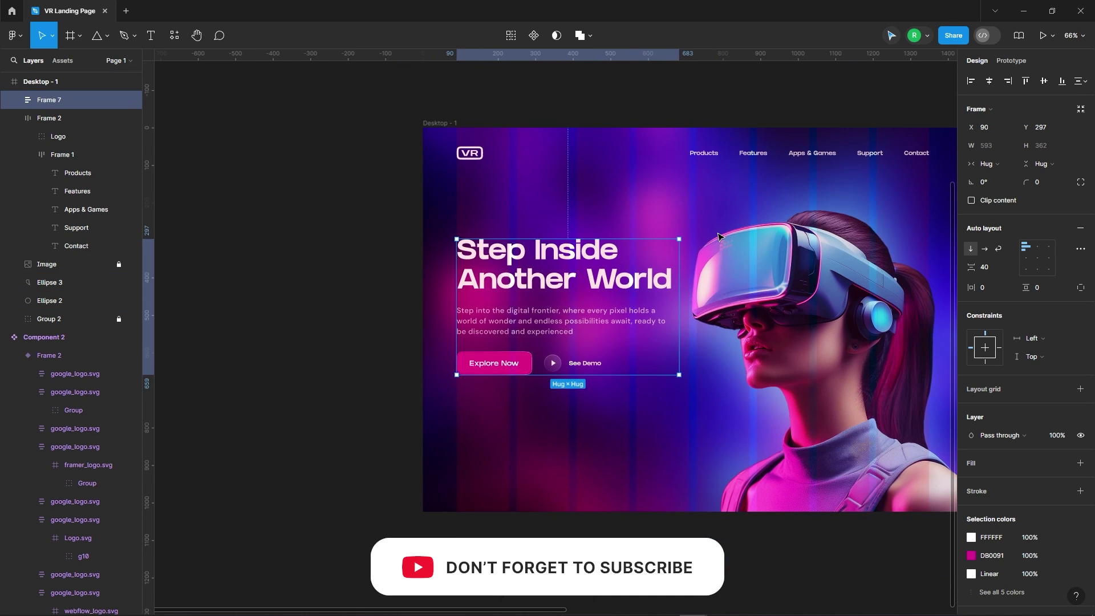
{"action": "key", "text": "shift+Up"}
{"action": "key", "text": "shift+Up"}
{"action": "key", "text": "shift+Down"}
{"action": "key", "text": "Down"}
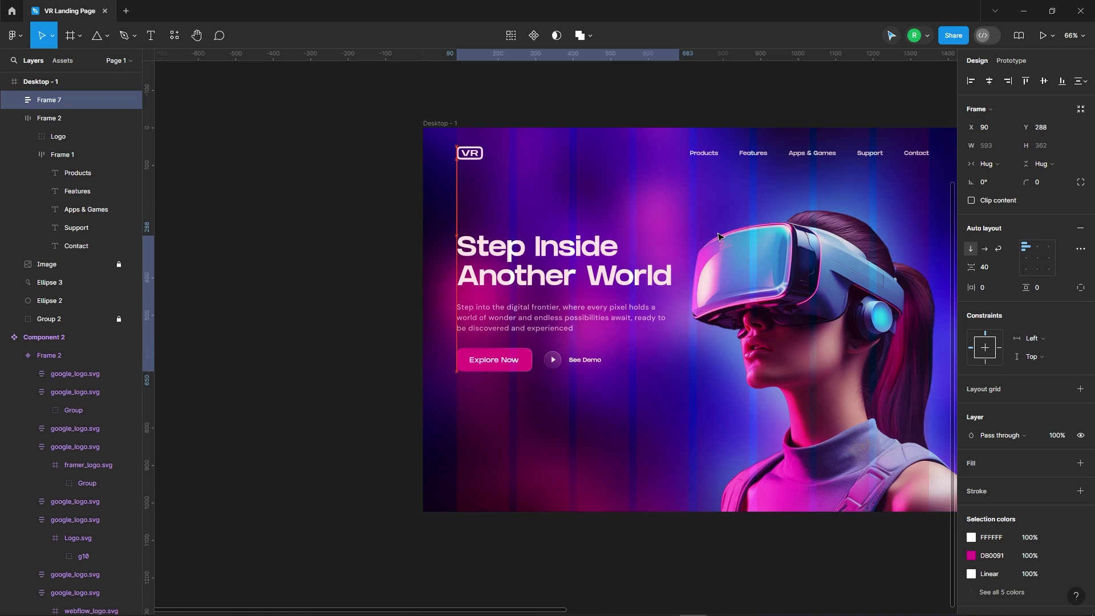
{"action": "left_click", "coordinate": [486, 125]}
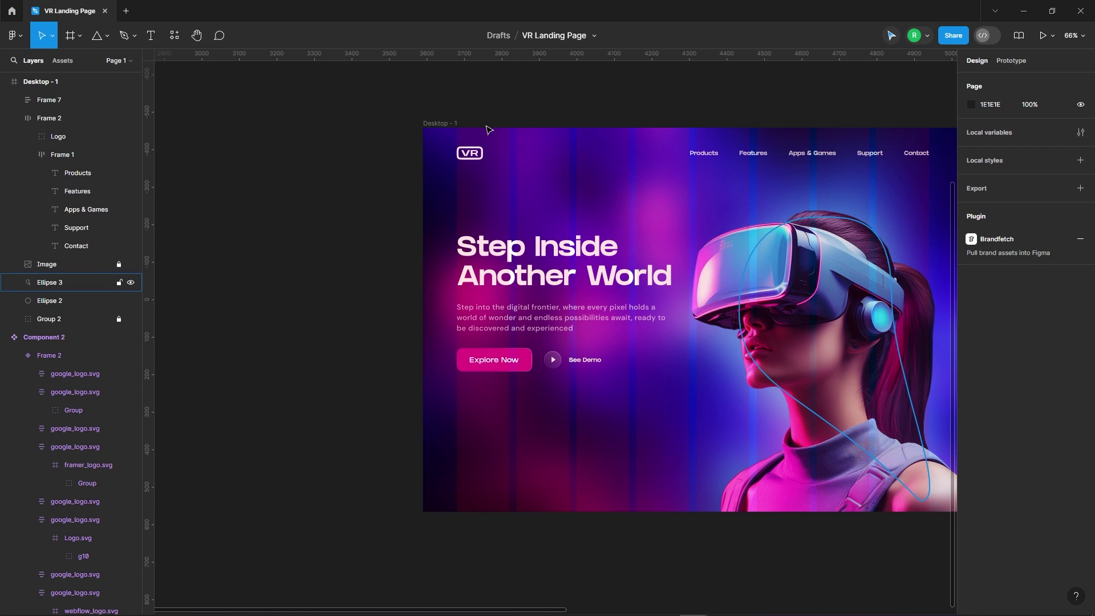
{"action": "left_click", "coordinate": [437, 123]}
{"action": "left_click", "coordinate": [340, 273]}
{"action": "scroll", "coordinate": [340, 274], "scroll_direction": "down", "scroll_amount": 3}
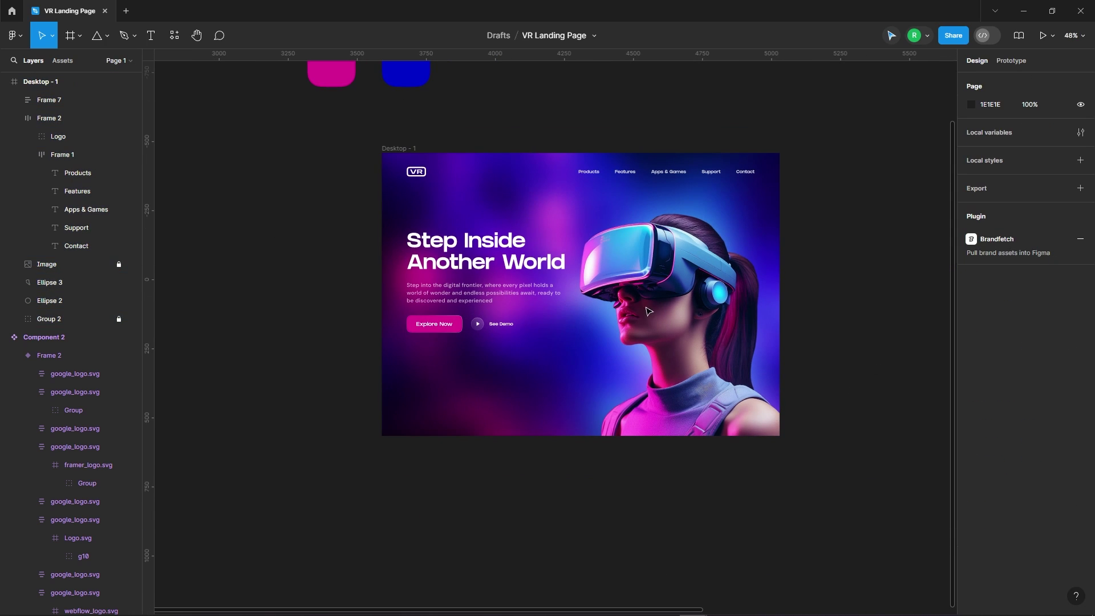
Step: Place the 125×125 Scroll Down badge from local components beside the woman's chin
{"action": "left_click", "coordinate": [60, 61]}
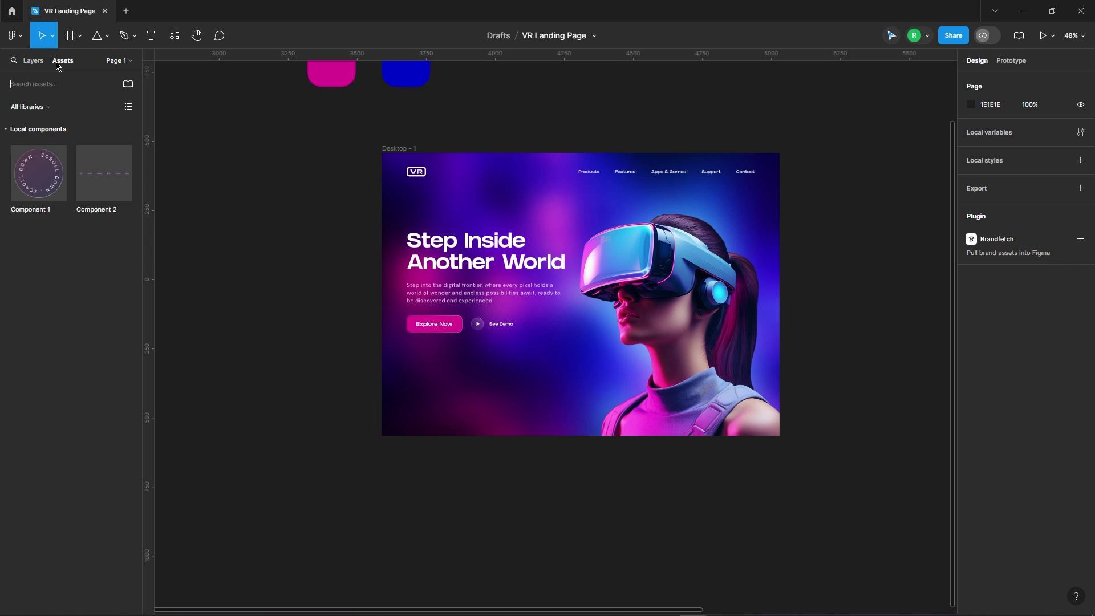
{"action": "left_click_drag", "start_coordinate": [32, 181], "coordinate": [567, 359]}
{"action": "scroll", "coordinate": [398, 329], "scroll_direction": "up", "scroll_amount": 5}
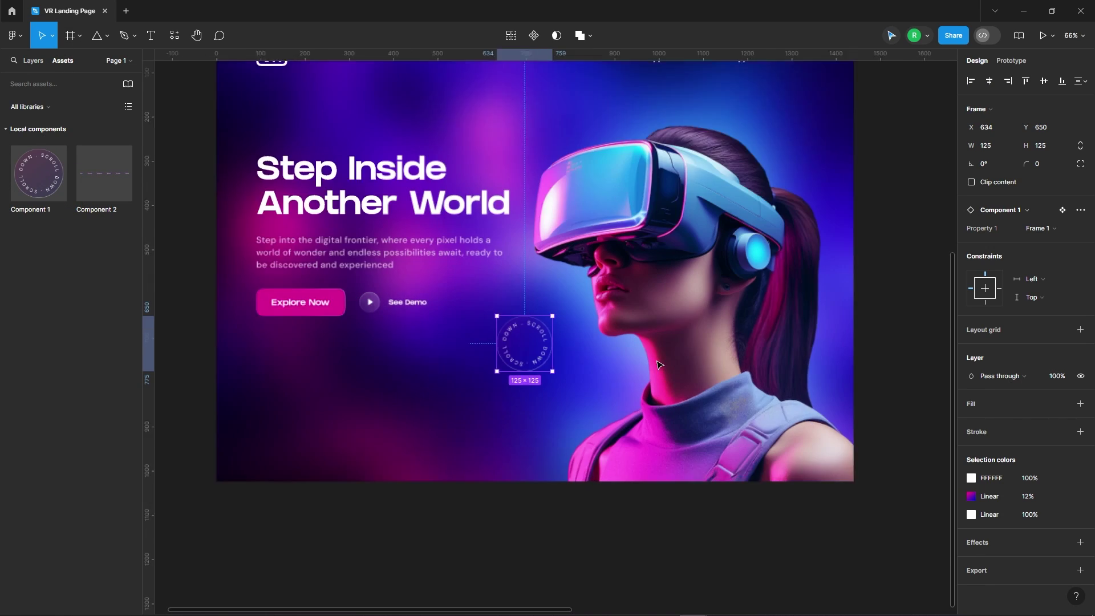
{"action": "left_click_drag", "start_coordinate": [399, 329], "coordinate": [549, 331]}
{"action": "scroll", "coordinate": [549, 331], "scroll_direction": "down", "scroll_amount": 2}
{"action": "scroll", "coordinate": [549, 331], "scroll_direction": "left", "scroll_amount": 2}
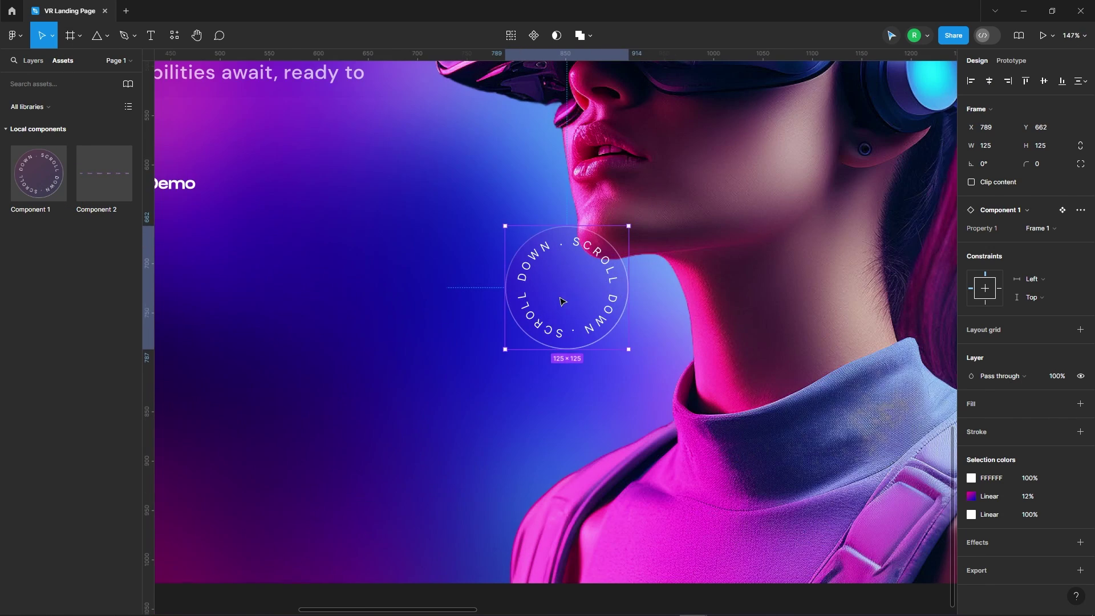
{"action": "scroll", "coordinate": [568, 292], "scroll_direction": "down", "scroll_amount": 3}
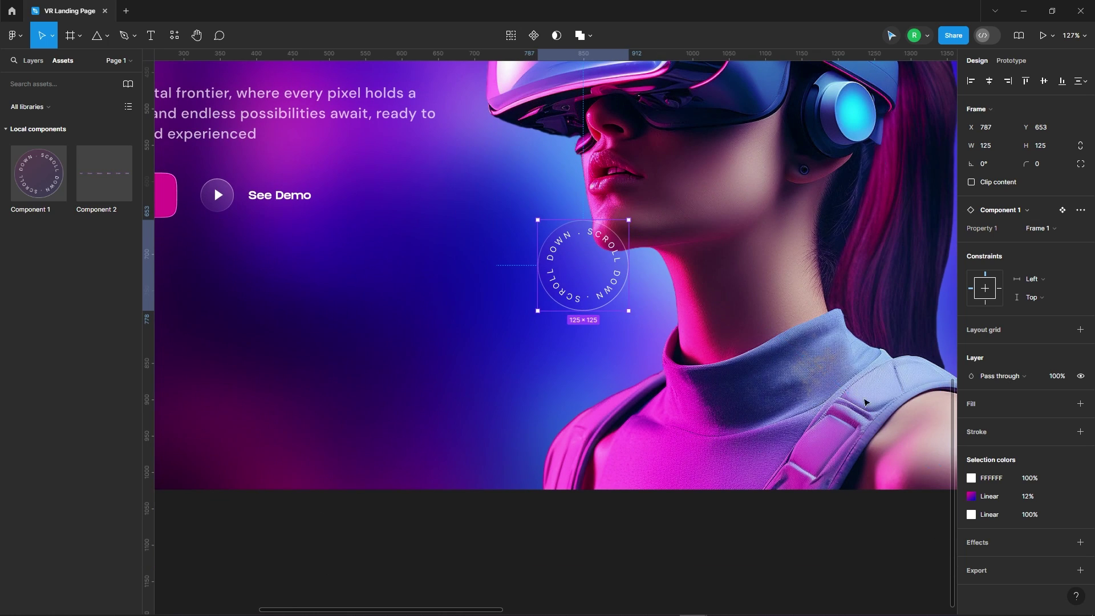
Step: Add a background blur to the badge and nudge it slightly up and right
{"action": "left_click", "coordinate": [981, 550]}
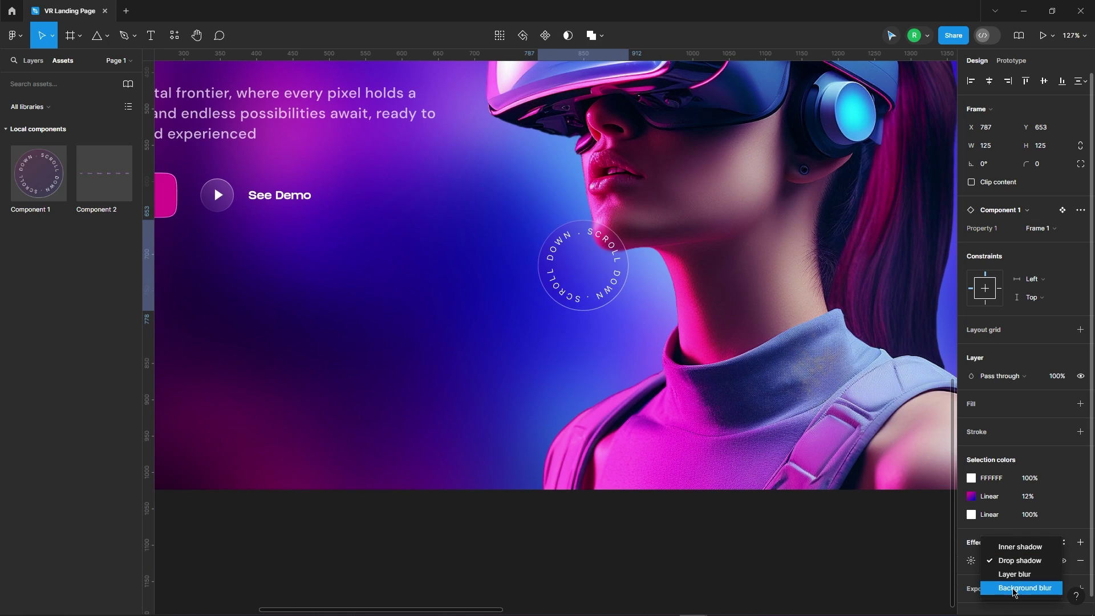
{"action": "left_click", "coordinate": [981, 588]}
{"action": "left_click", "coordinate": [971, 562]}
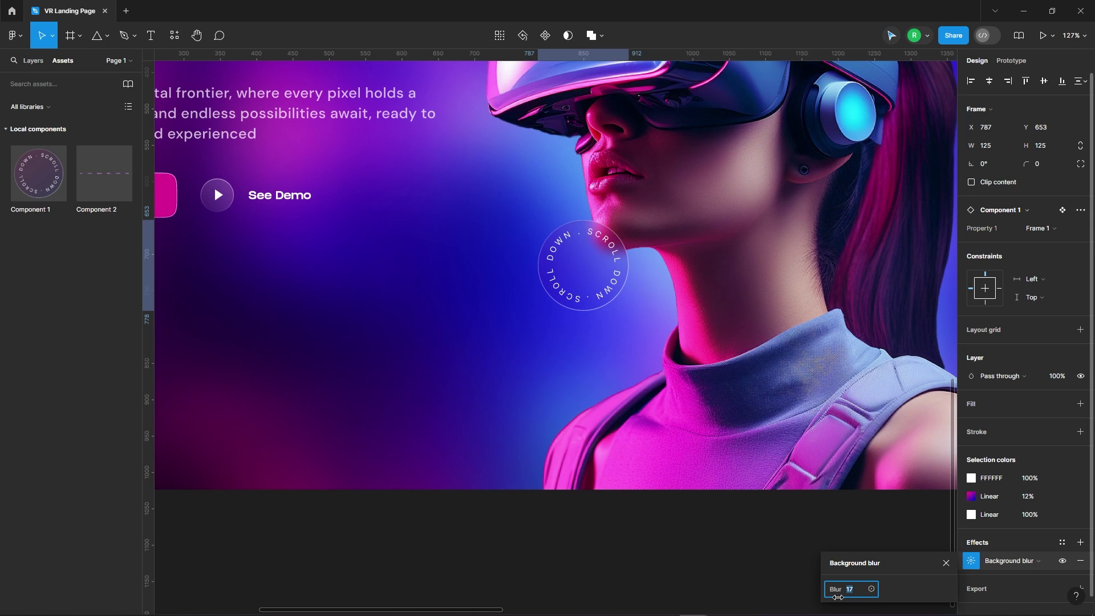
{"action": "key", "text": "Escape"}
{"action": "scroll", "coordinate": [531, 259], "scroll_direction": "up", "scroll_amount": 5}
{"action": "left_click_drag", "start_coordinate": [598, 297], "coordinate": [603, 288]}
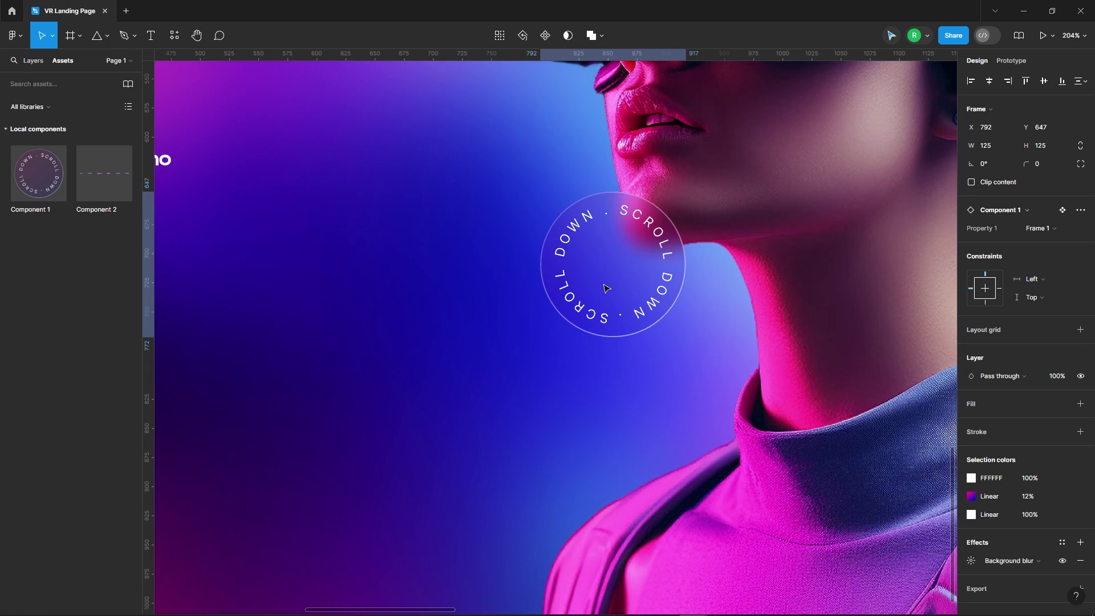
{"action": "scroll", "coordinate": [603, 288], "scroll_direction": "down", "scroll_amount": 5}
{"action": "left_click", "coordinate": [434, 283]}
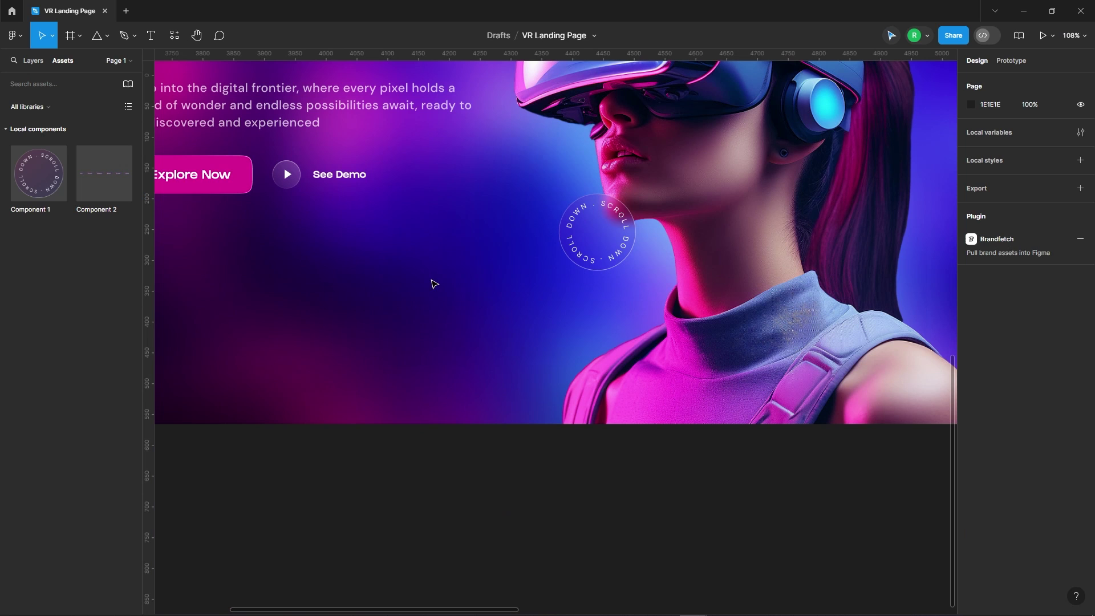
Step: Draw the V-shaped arrowhead with the Pen tool
{"action": "key", "text": "p"}
{"action": "scroll", "coordinate": [420, 268], "scroll_direction": "up", "scroll_amount": 5}
{"action": "left_click", "coordinate": [421, 265]}
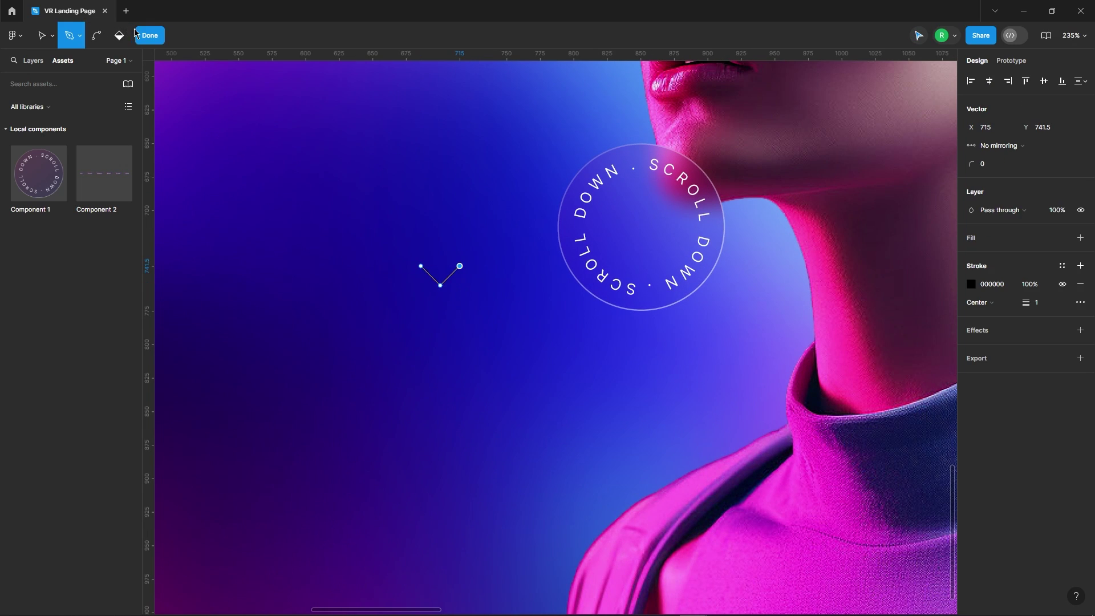
{"action": "left_click", "coordinate": [155, 38]}
{"action": "scroll", "coordinate": [467, 261], "scroll_direction": "up", "scroll_amount": 5}
Step: Give the V a round join and round caps on both ends
{"action": "left_click", "coordinate": [1079, 376]}
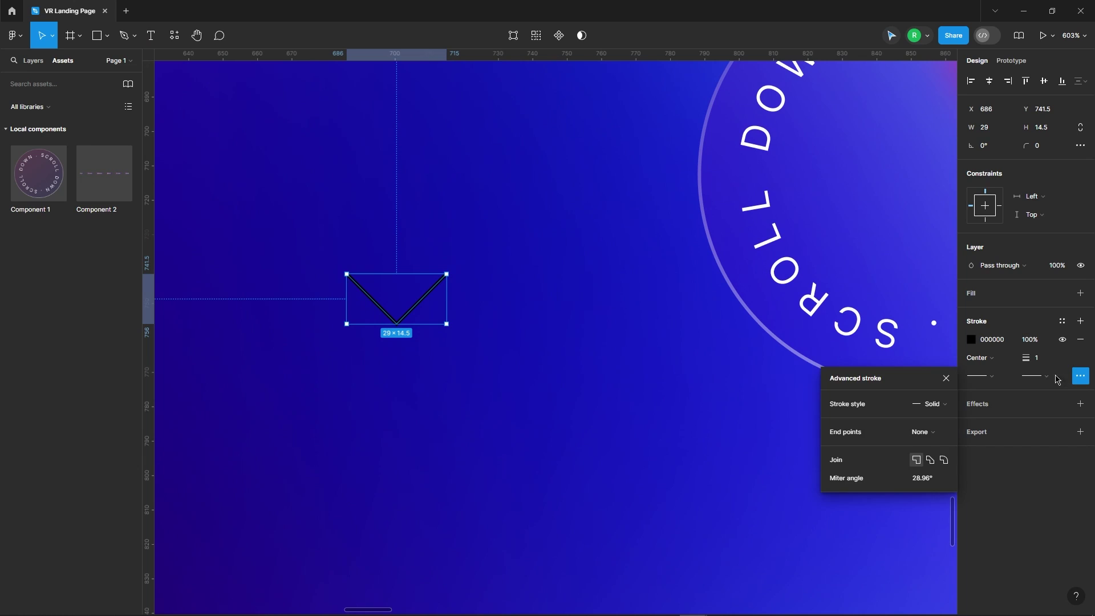
{"action": "left_click", "coordinate": [942, 460]}
{"action": "left_click", "coordinate": [980, 376]}
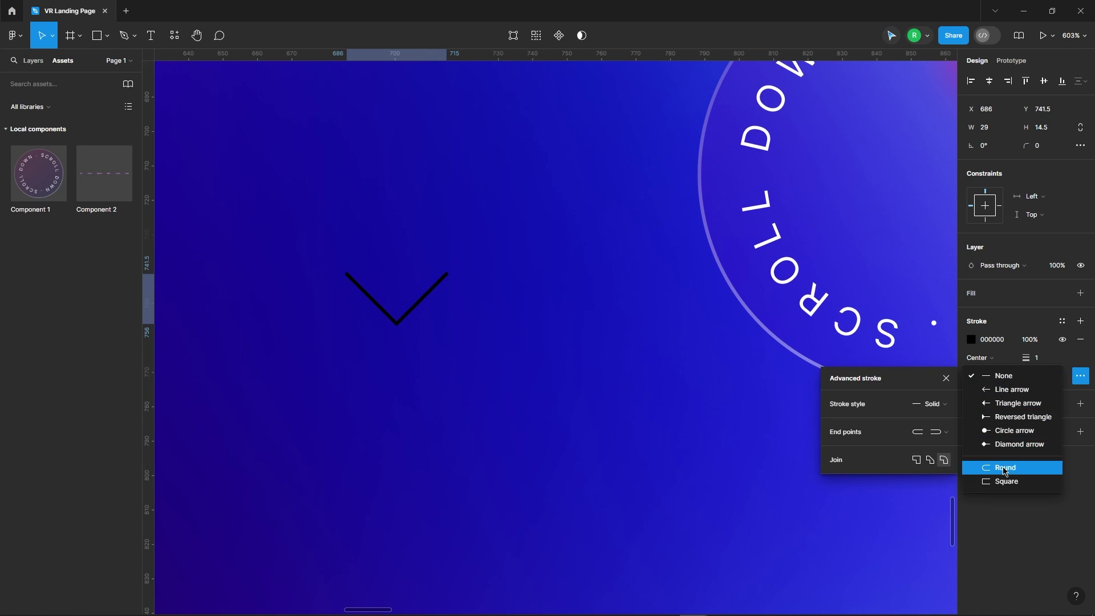
{"action": "left_click", "coordinate": [997, 465]}
{"action": "left_click", "coordinate": [1041, 375]}
{"action": "left_click", "coordinate": [945, 378]}
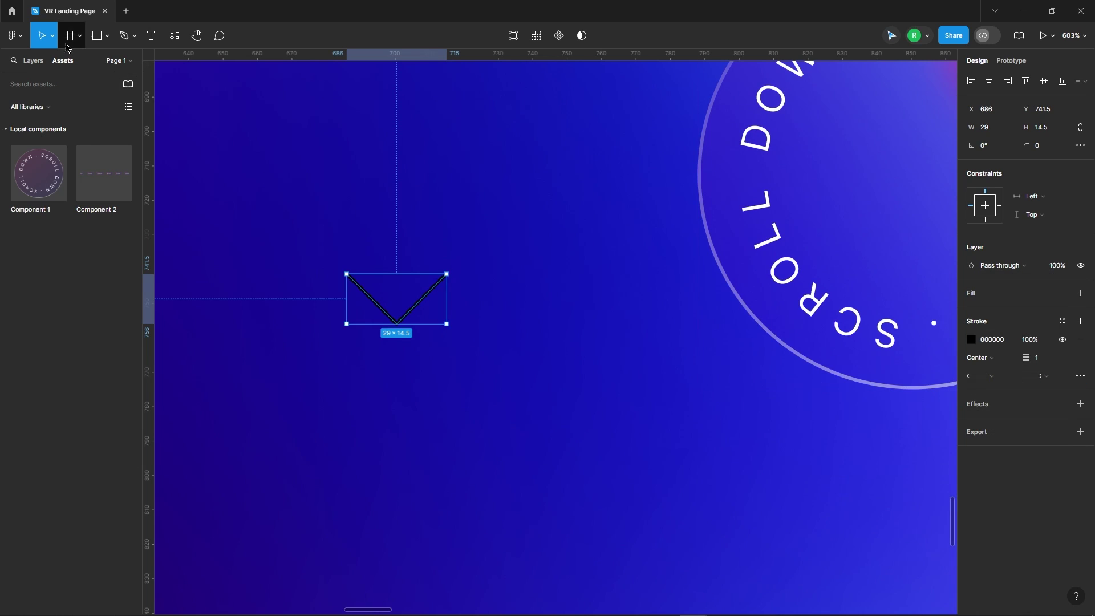
Step: Extend the path with a vertical shaft from the V's bottom point
{"action": "key", "text": "p"}
{"action": "scroll", "coordinate": [421, 201], "scroll_direction": "up", "scroll_amount": 3}
{"action": "left_click", "coordinate": [386, 398]}
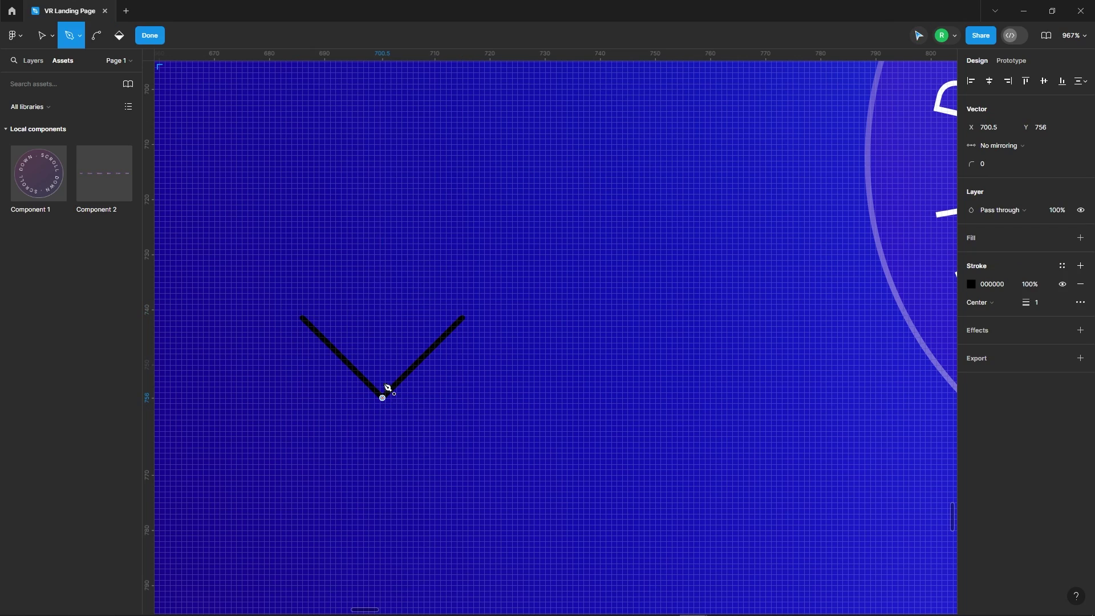
{"action": "key", "text": "Escape"}
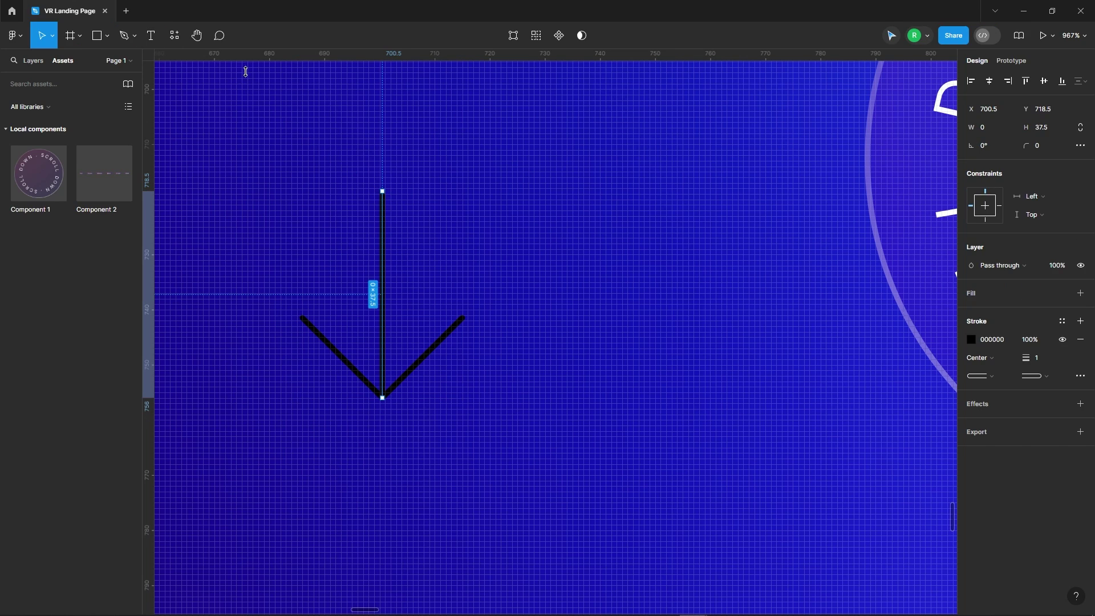
Step: Select all three arrow lines and make their stroke white
{"action": "left_click", "coordinate": [474, 325]}
{"action": "left_click_drag", "start_coordinate": [304, 275], "coordinate": [487, 411]}
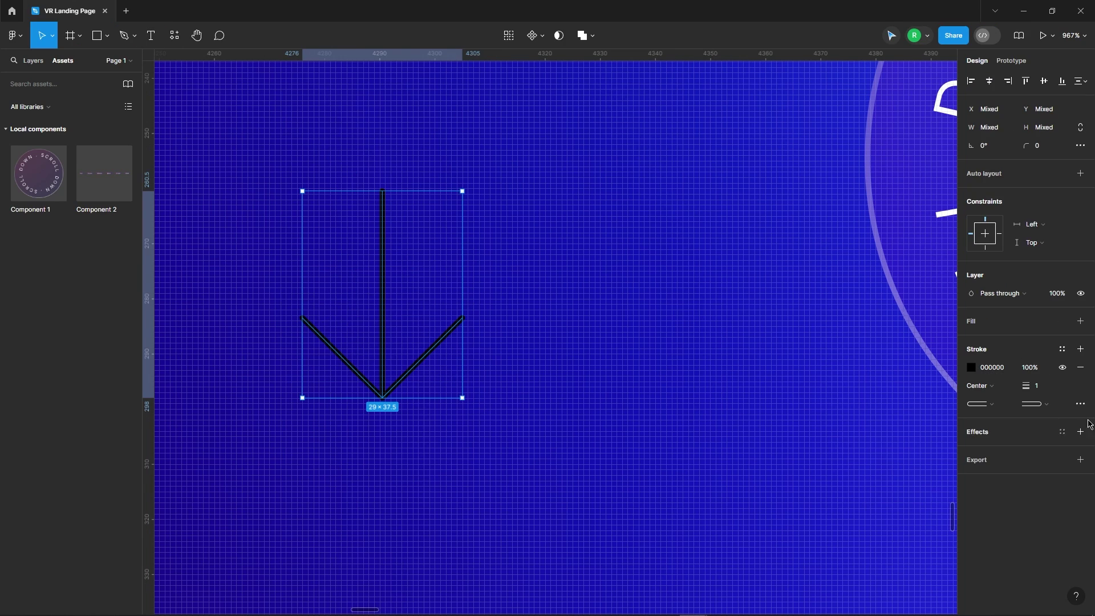
{"action": "left_click", "coordinate": [970, 367]}
{"action": "left_click", "coordinate": [825, 320]}
{"action": "key", "text": "Escape"}
{"action": "scroll", "coordinate": [365, 297], "scroll_direction": "down", "scroll_amount": 5}
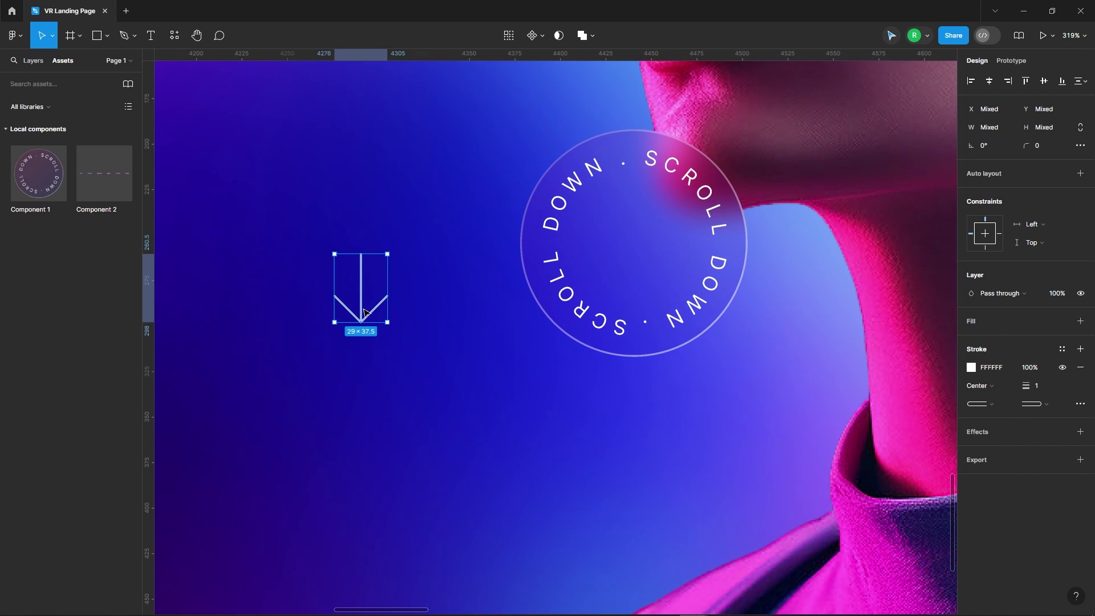
Step: Move the arrow into the centre of the Scroll Down badge and group its lines
{"action": "mouse_move", "coordinate": [359, 313]}
{"action": "left_mouse_down"}
{"action": "mouse_move", "coordinate": [640, 271]}
{"action": "mouse_move", "coordinate": [632, 270]}
{"action": "left_mouse_up"}
{"action": "right_click", "coordinate": [638, 262]}
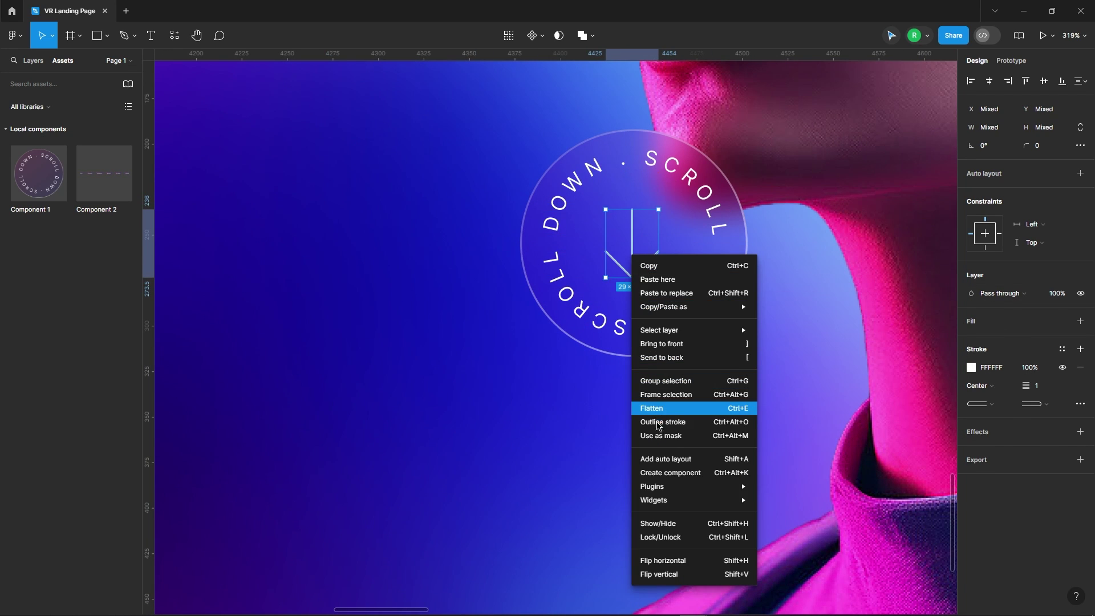
{"action": "left_click", "coordinate": [673, 381]}
{"action": "left_click", "coordinate": [710, 264]}
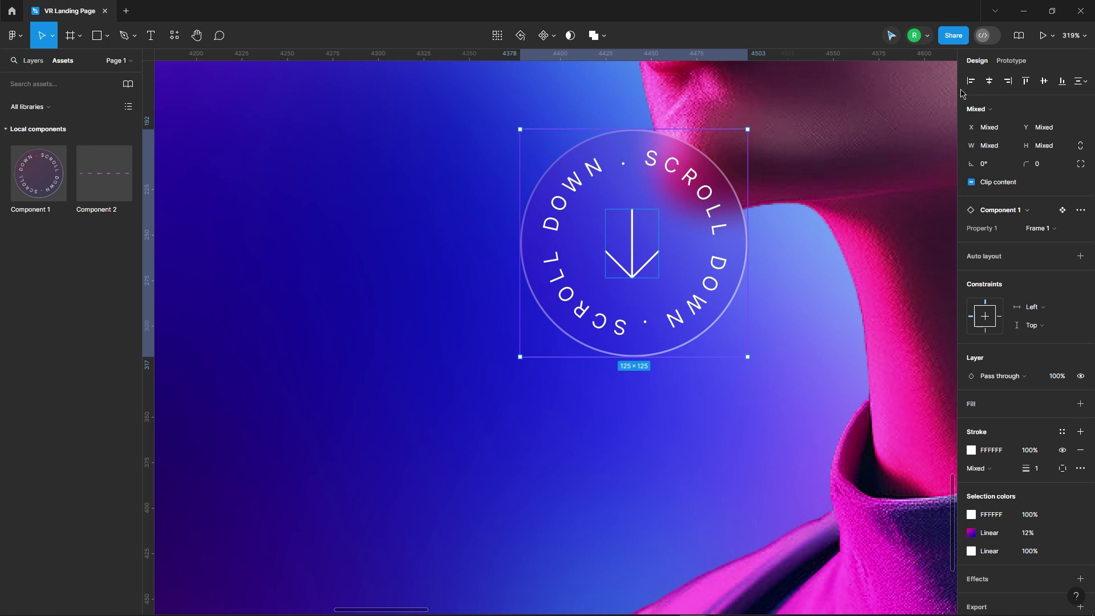
{"action": "left_click", "coordinate": [430, 247]}
Step: Scroll around the hero and select the badge to check the arrow's placement
{"action": "scroll", "coordinate": [619, 171], "scroll_direction": "down", "scroll_amount": 5}
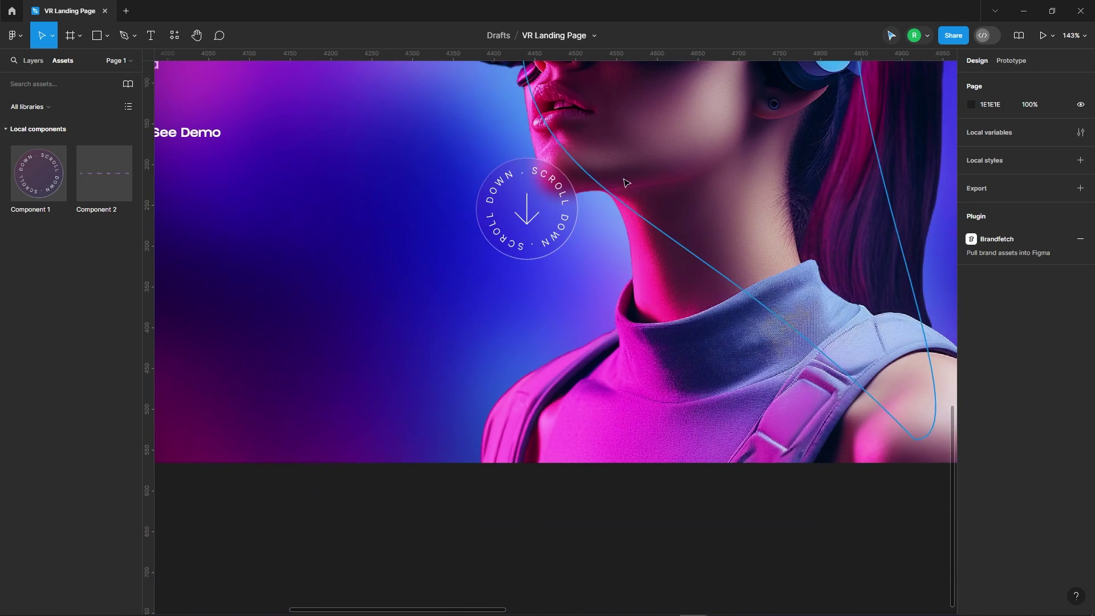
{"action": "scroll", "coordinate": [615, 165], "scroll_direction": "down", "scroll_amount": 5}
{"action": "scroll", "coordinate": [628, 215], "scroll_direction": "up", "scroll_amount": 5}
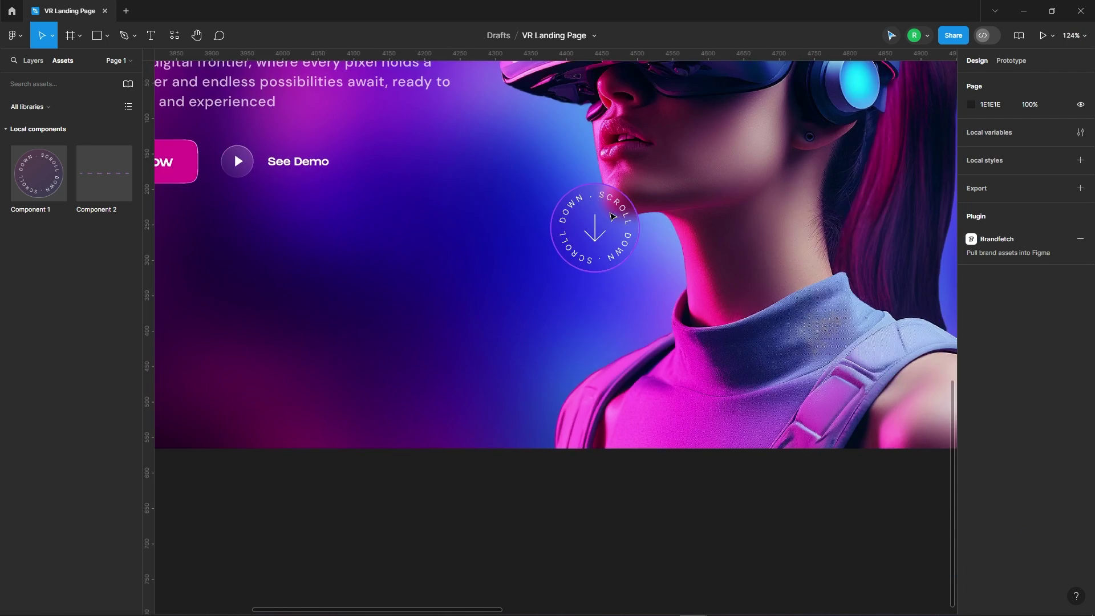
{"action": "scroll", "coordinate": [604, 219], "scroll_direction": "up", "scroll_amount": 5}
{"action": "left_click", "coordinate": [590, 228]}
{"action": "scroll", "coordinate": [741, 234], "scroll_direction": "left", "scroll_amount": 3}
{"action": "scroll", "coordinate": [777, 234], "scroll_direction": "up", "scroll_amount": 3}
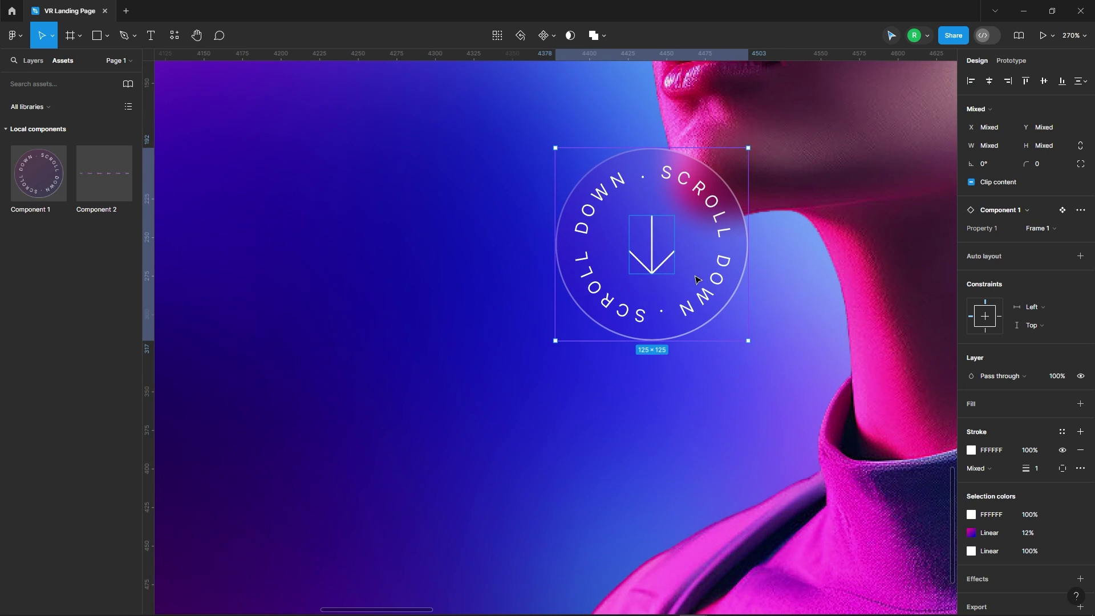
{"action": "left_click", "coordinate": [600, 255]}
{"action": "scroll", "coordinate": [600, 255], "scroll_direction": "down", "scroll_amount": 5}
{"action": "left_click", "coordinate": [600, 254]}
{"action": "scroll", "coordinate": [600, 255], "scroll_direction": "down", "scroll_amount": 5}
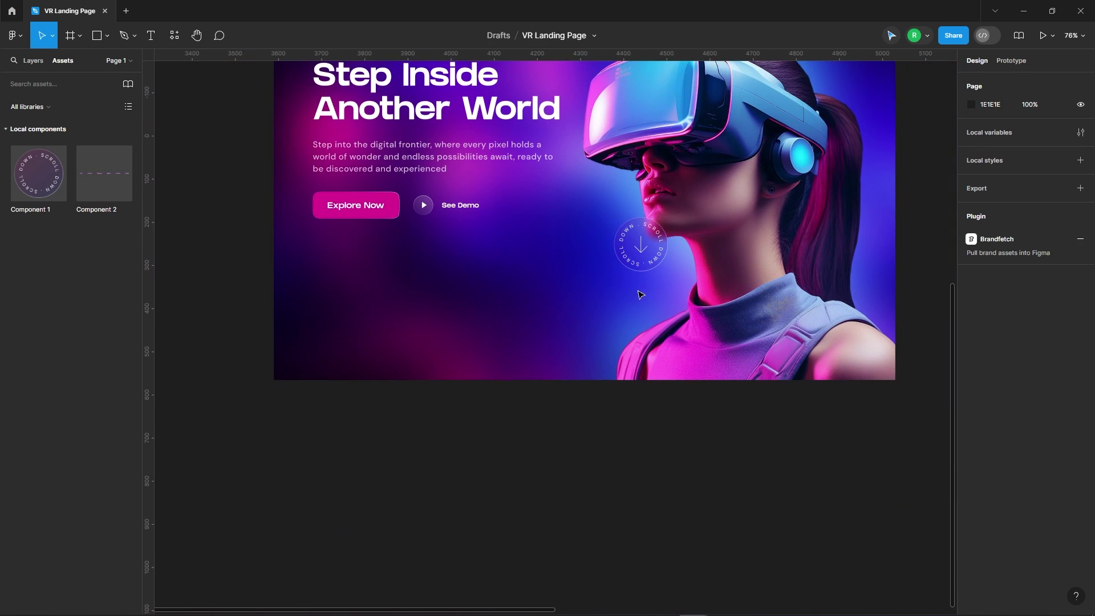
Step: Paste the Component 2 logo strip into the hero and add a background blur of 14
{"action": "key", "text": "ctrl+v"}
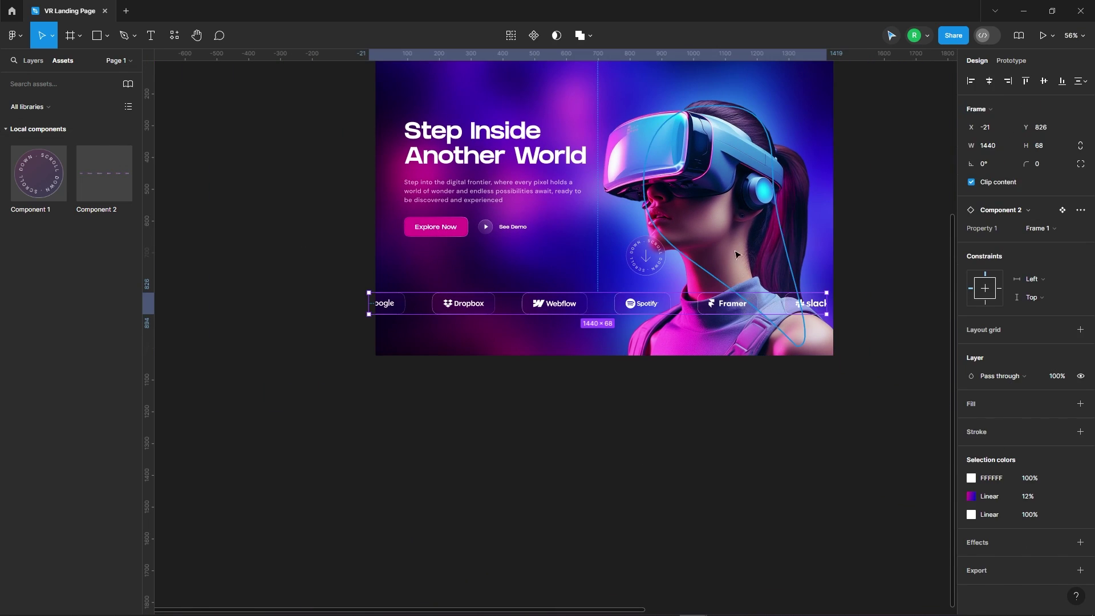
{"action": "scroll", "coordinate": [653, 325], "scroll_direction": "up", "scroll_amount": 2}
{"action": "left_click_drag", "start_coordinate": [653, 325], "coordinate": [653, 348]}
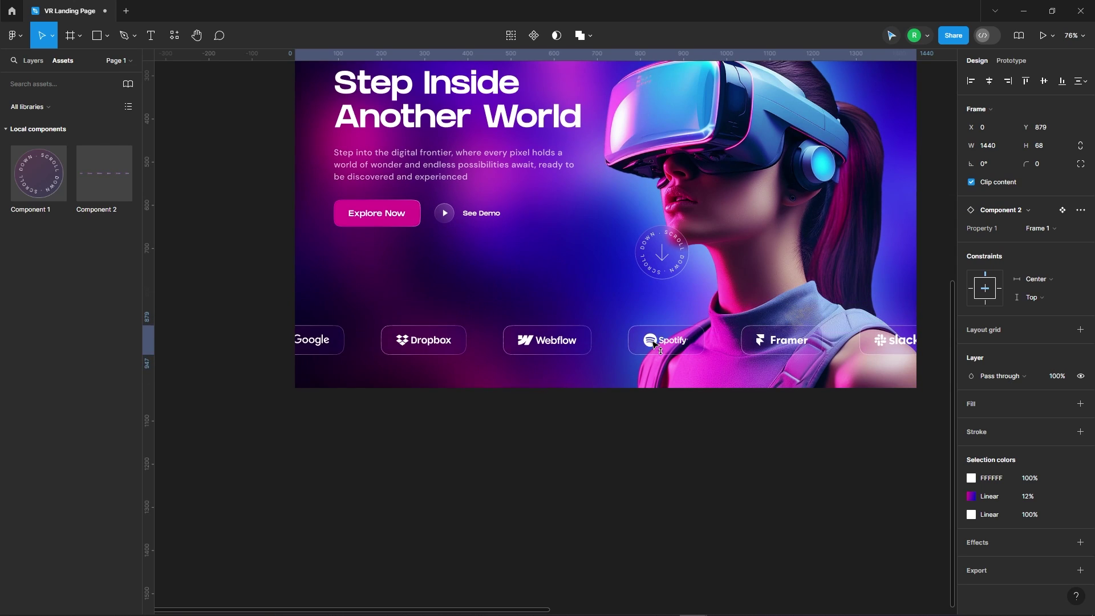
{"action": "left_click", "coordinate": [997, 544]}
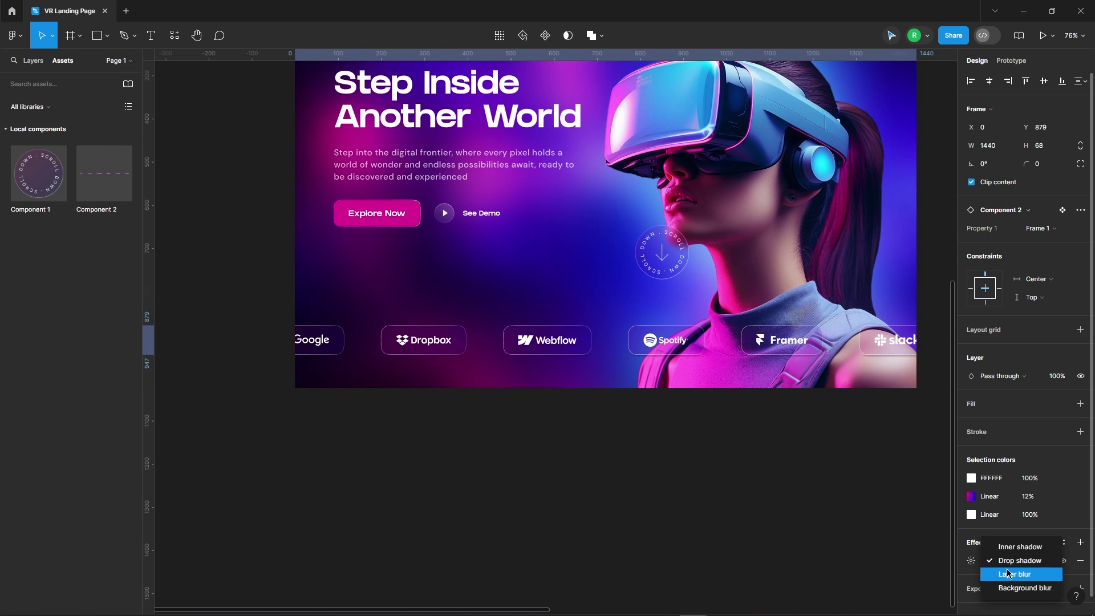
{"action": "left_click", "coordinate": [1006, 586]}
{"action": "left_click", "coordinate": [971, 560]}
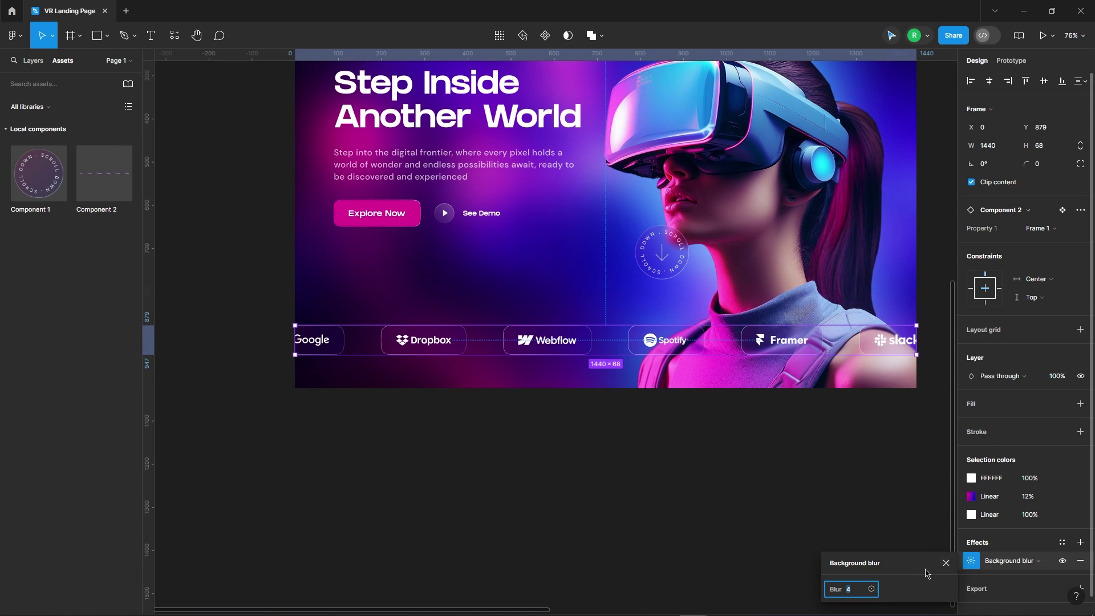
{"action": "type", "text": "14"}
{"action": "key", "text": "Return"}
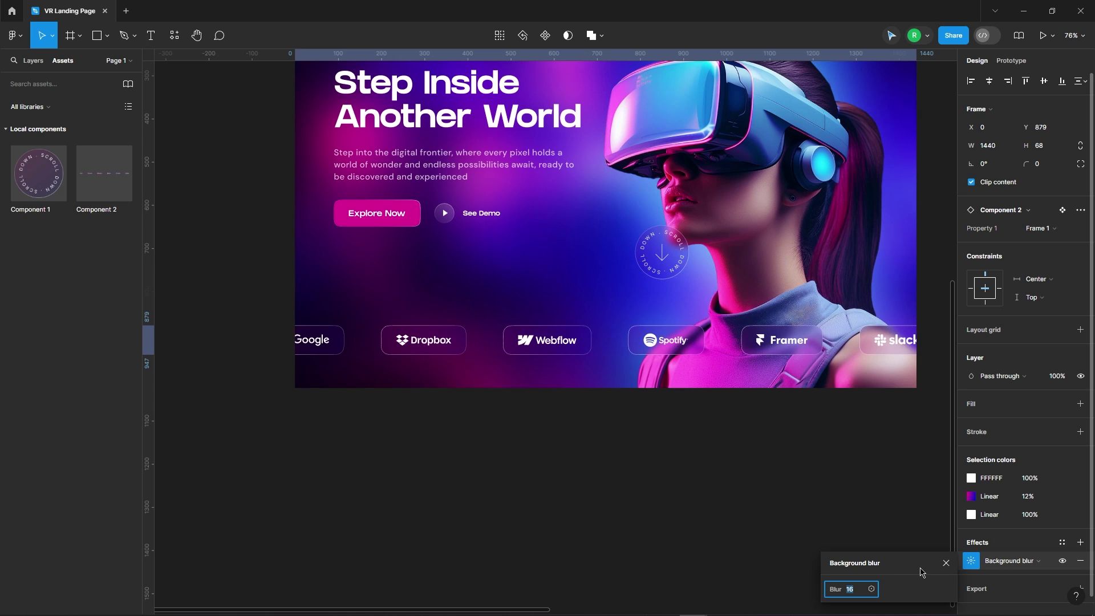
{"action": "left_click", "coordinate": [944, 564]}
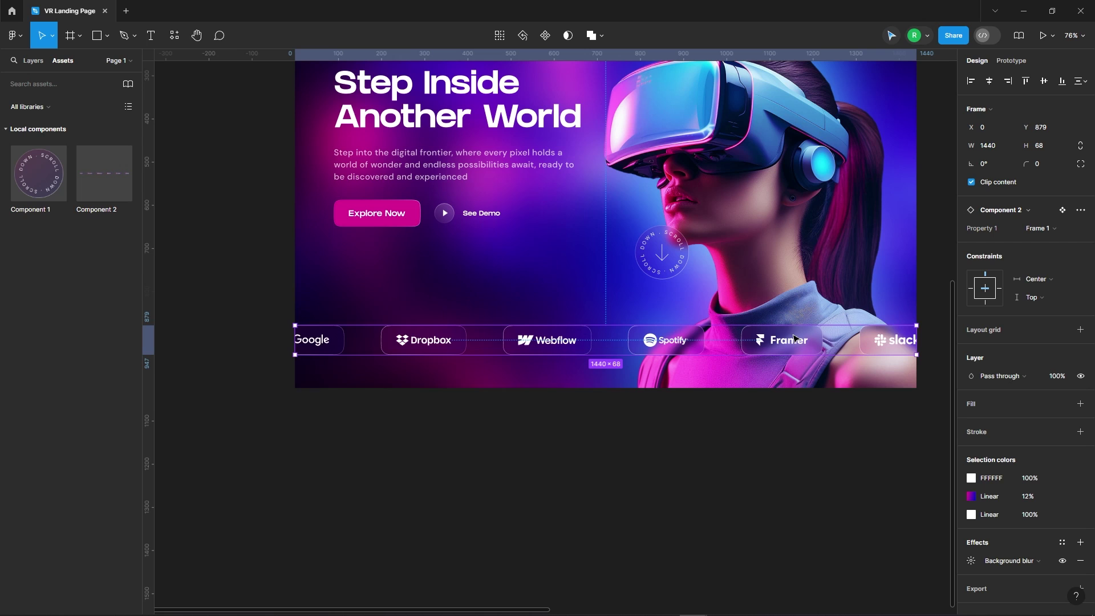
Step: Nudge the logo strip further down, then show the Layers panel
{"action": "left_click_drag", "start_coordinate": [796, 338], "coordinate": [797, 344]}
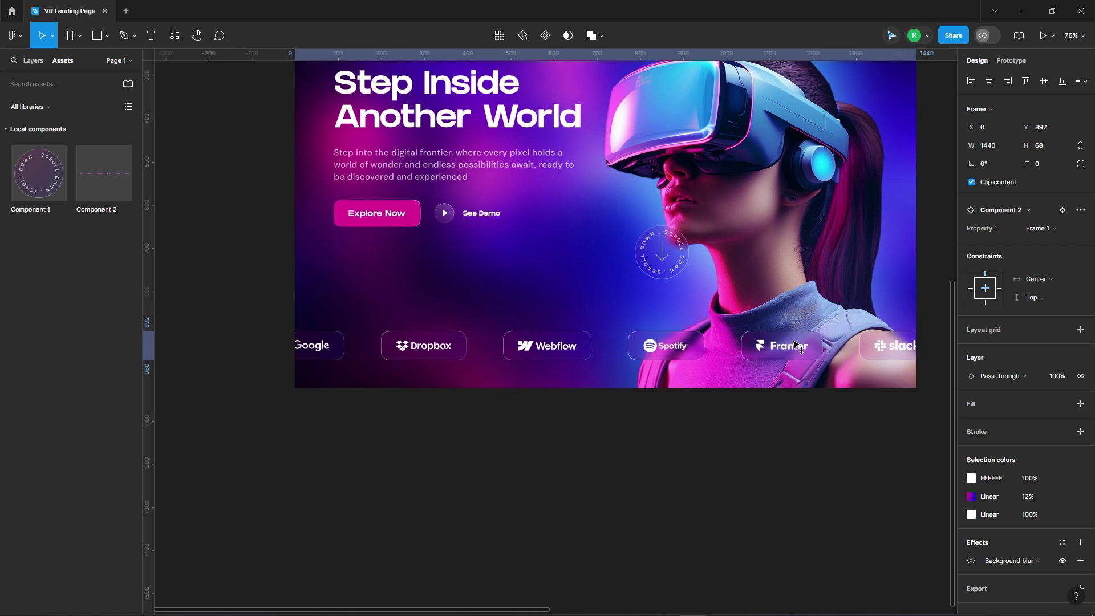
{"action": "left_click", "coordinate": [724, 479]}
{"action": "left_click", "coordinate": [656, 253]}
{"action": "scroll", "coordinate": [637, 282], "scroll_direction": "up", "scroll_amount": 5}
{"action": "key", "text": "Return"}
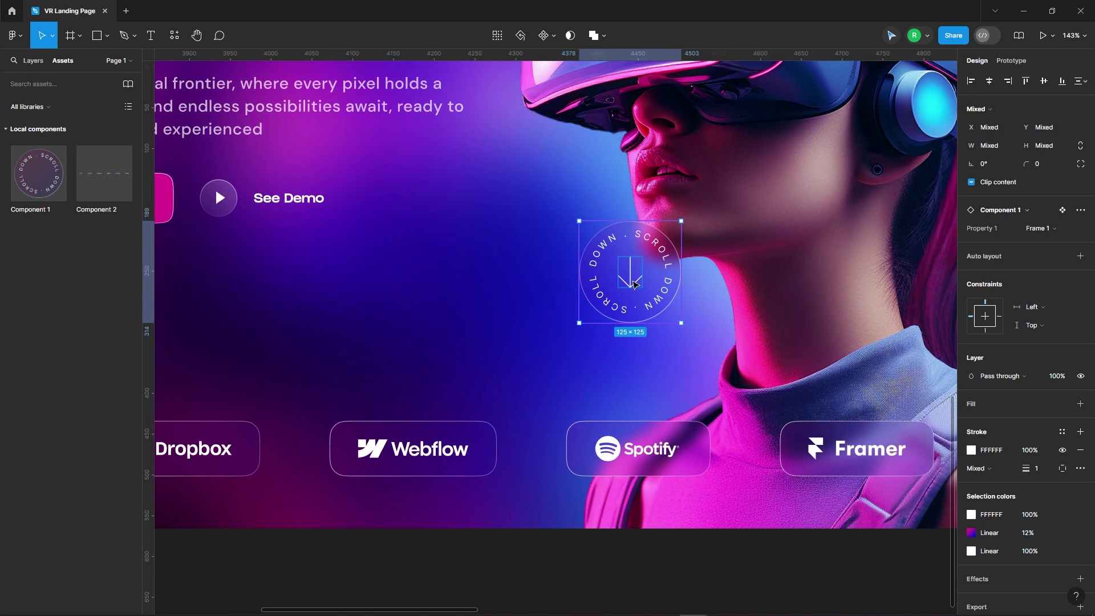
{"action": "scroll", "coordinate": [635, 284], "scroll_direction": "down", "scroll_amount": 5}
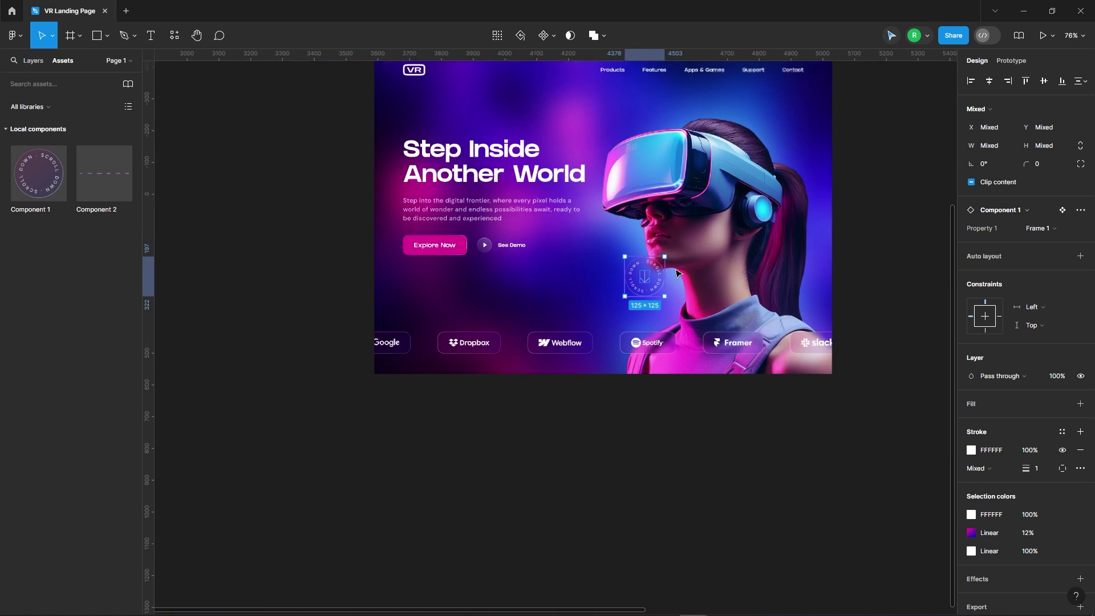
{"action": "left_click", "coordinate": [841, 317]}
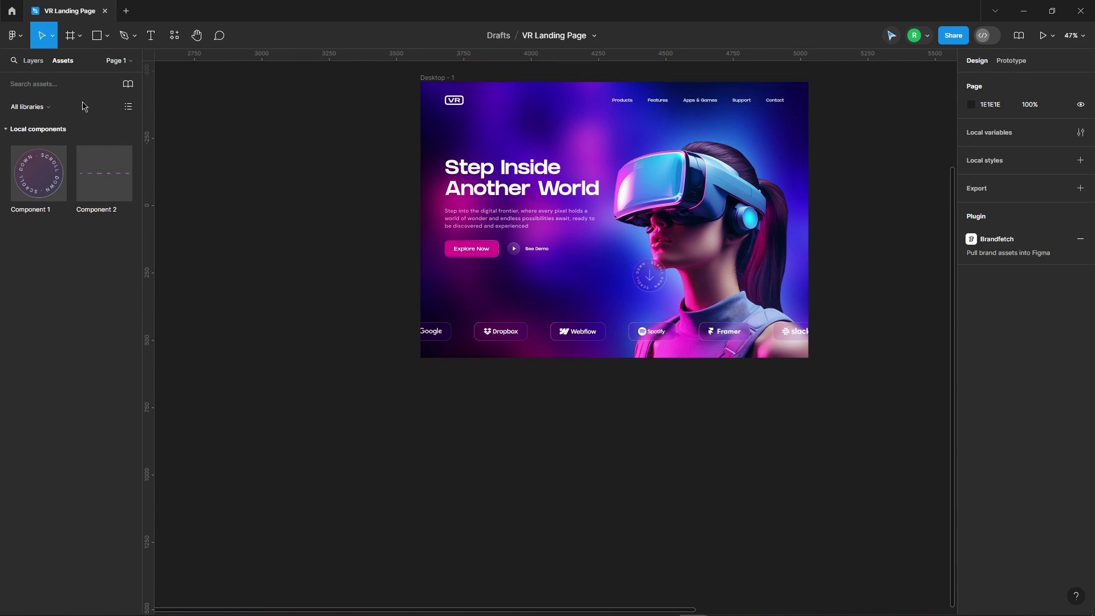
{"action": "left_click", "coordinate": [33, 60]}
{"action": "scroll", "coordinate": [251, 282], "scroll_direction": "down", "scroll_amount": 3}
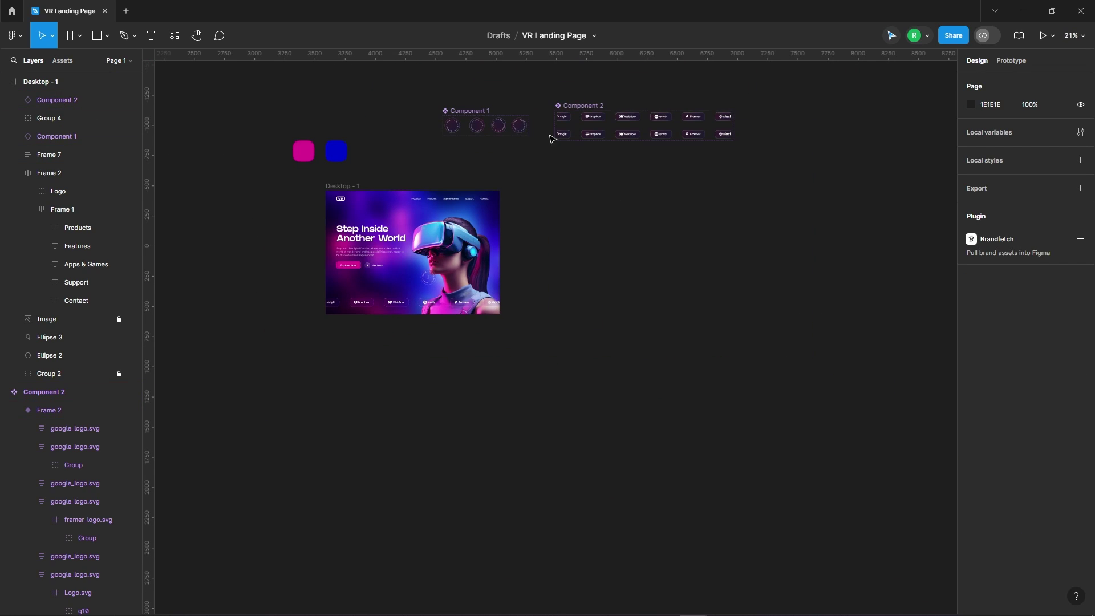
Step: Link badge Frame 1 to Frame 2 with After delay, Smart animate, Linear 4000ms
{"action": "scroll", "coordinate": [468, 104], "scroll_direction": "up", "scroll_amount": 5}
{"action": "left_click", "coordinate": [389, 154]}
{"action": "scroll", "coordinate": [388, 154], "scroll_direction": "up", "scroll_amount": 2}
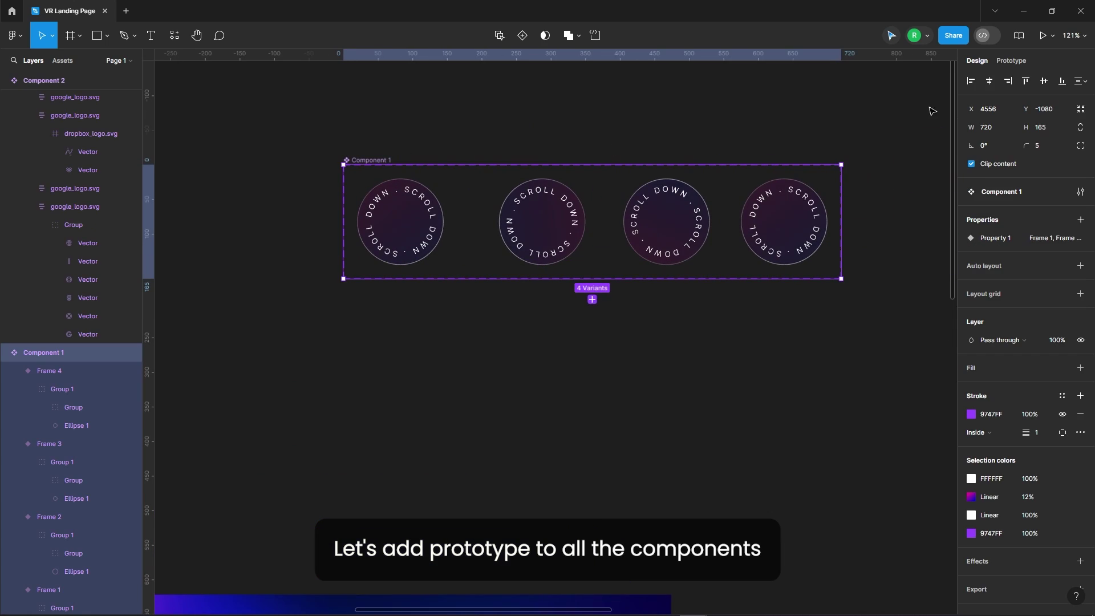
{"action": "left_click", "coordinate": [1011, 60]}
{"action": "scroll", "coordinate": [439, 190], "scroll_direction": "up", "scroll_amount": 2}
{"action": "left_click", "coordinate": [448, 272]}
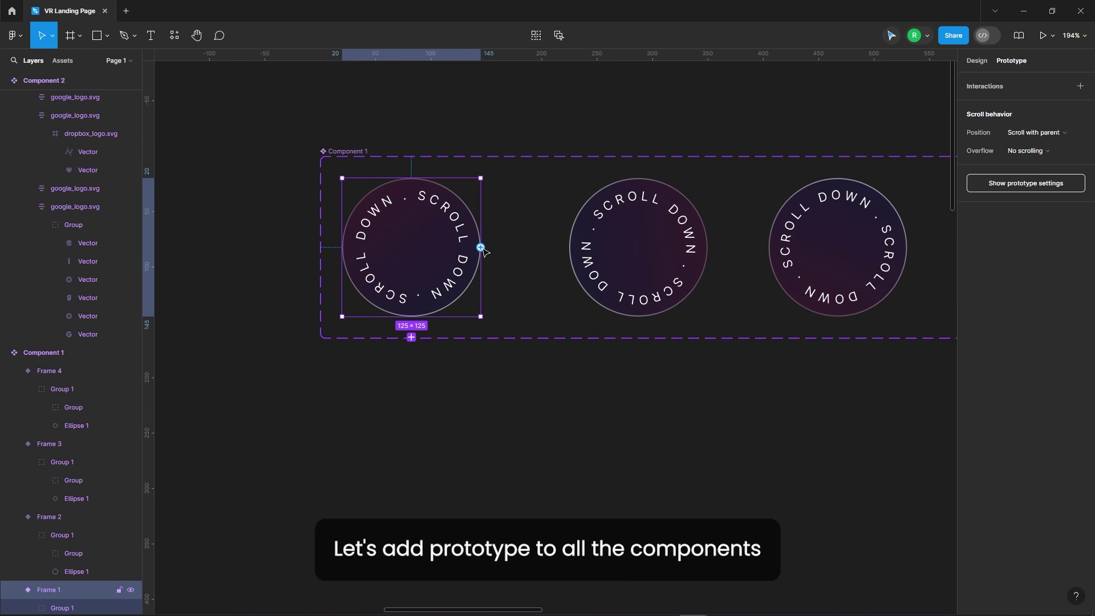
{"action": "left_click_drag", "start_coordinate": [544, 247], "coordinate": [576, 247]}
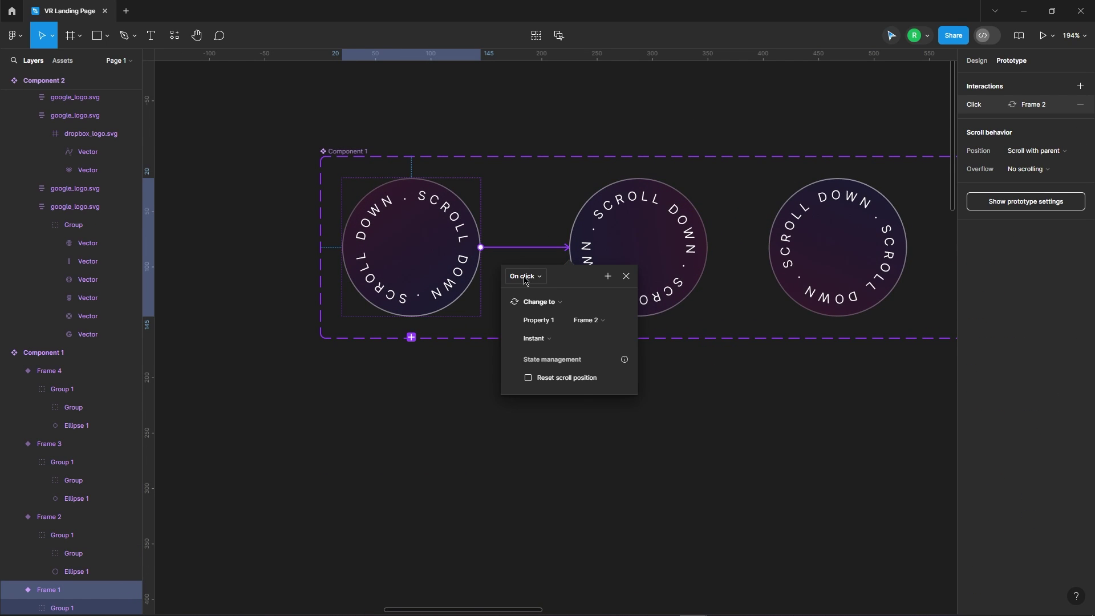
{"action": "left_click", "coordinate": [524, 277]}
{"action": "left_click", "coordinate": [527, 422]}
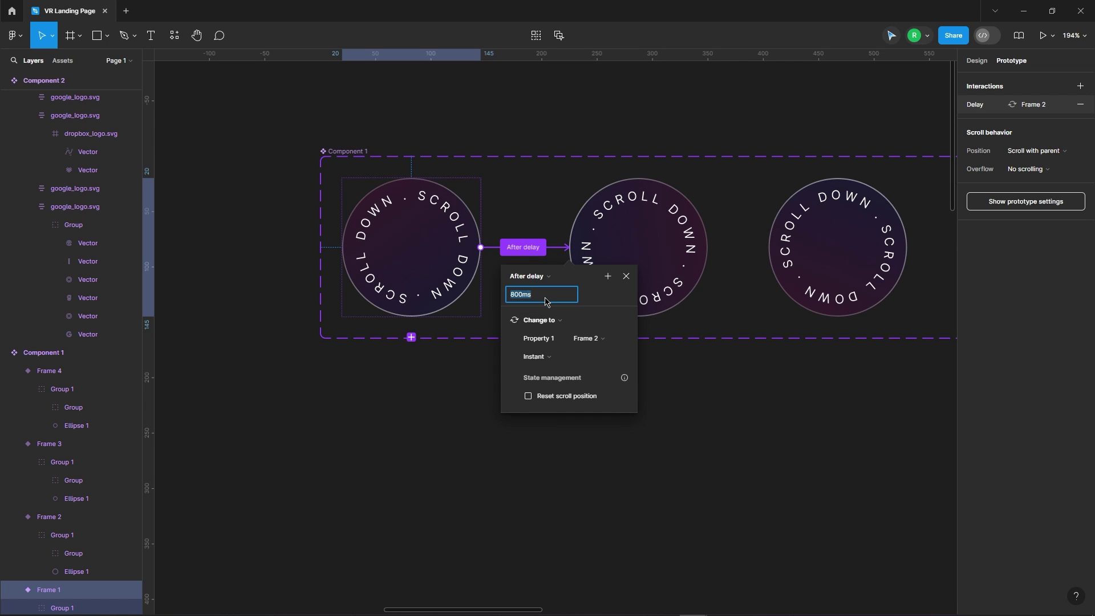
{"action": "type", "text": "1"}
{"action": "left_click", "coordinate": [541, 357]}
{"action": "left_click", "coordinate": [547, 381]}
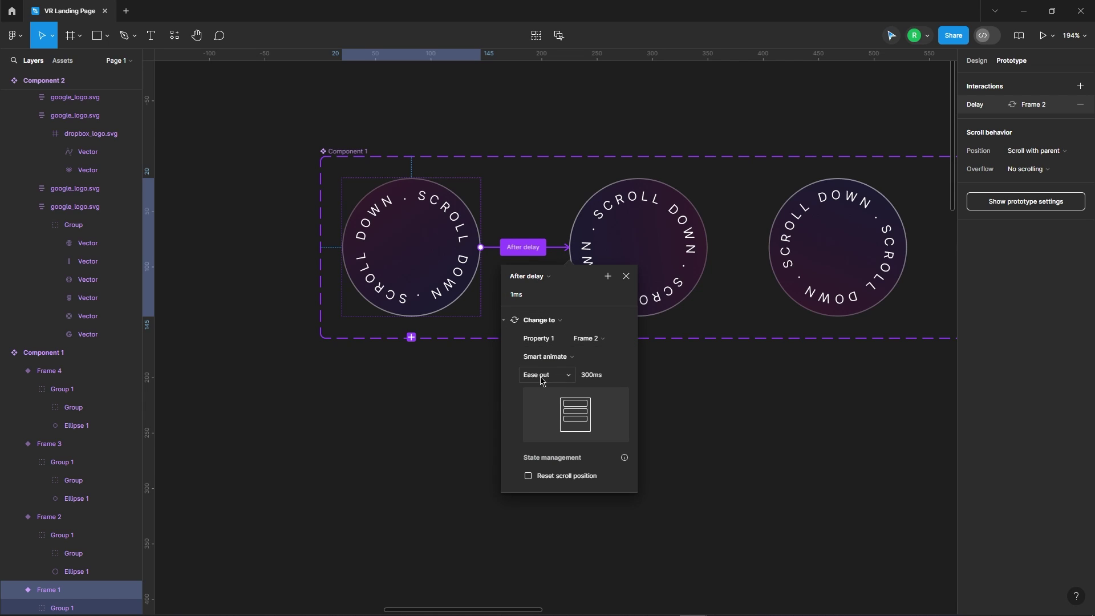
{"action": "left_click", "coordinate": [575, 358]}
{"action": "type", "text": "4000"}
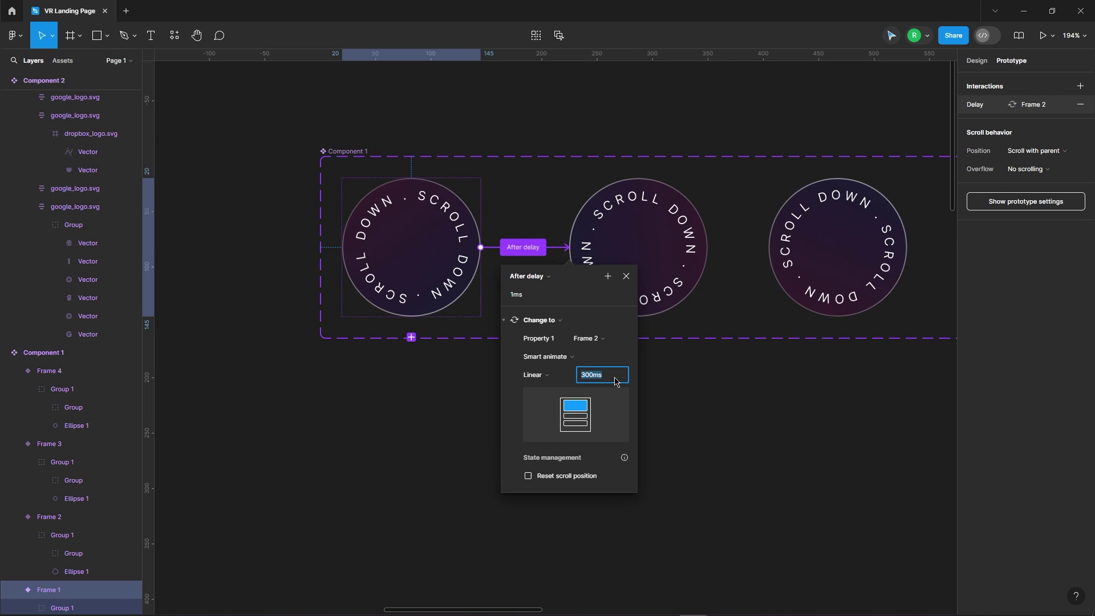
Step: Link Frame 2 to Frame 3 and Frame 3 to Frame 4 with After delay triggers
{"action": "left_click", "coordinate": [674, 240]}
{"action": "left_click_drag", "start_coordinate": [708, 247], "coordinate": [798, 245]}
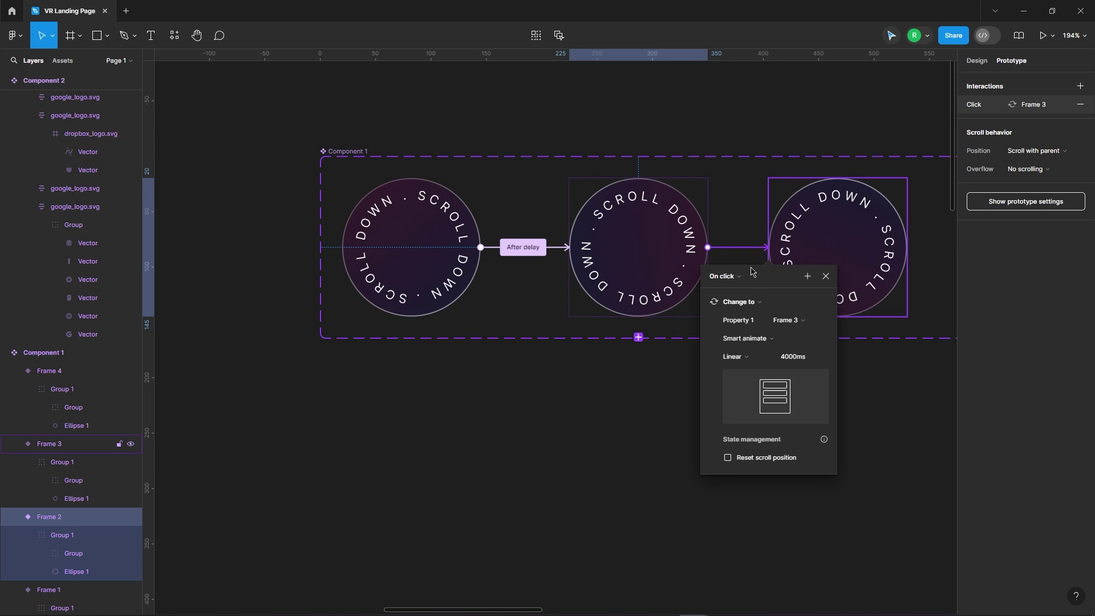
{"action": "left_click", "coordinate": [741, 276]}
{"action": "left_click", "coordinate": [732, 418]}
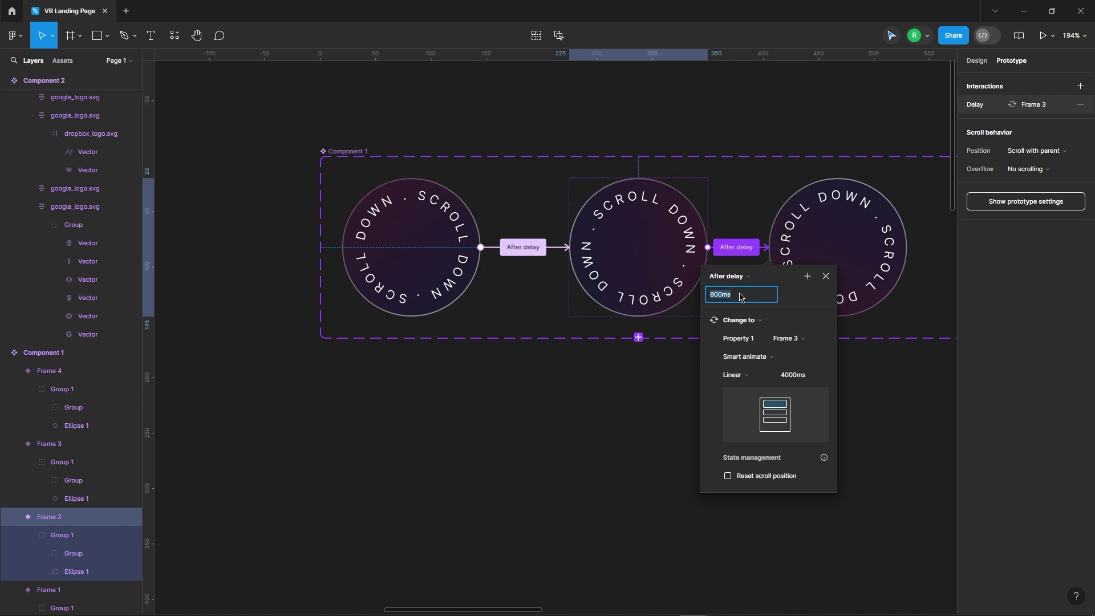
{"action": "left_click", "coordinate": [841, 244]}
{"action": "scroll", "coordinate": [730, 225], "scroll_direction": "down", "scroll_amount": 2}
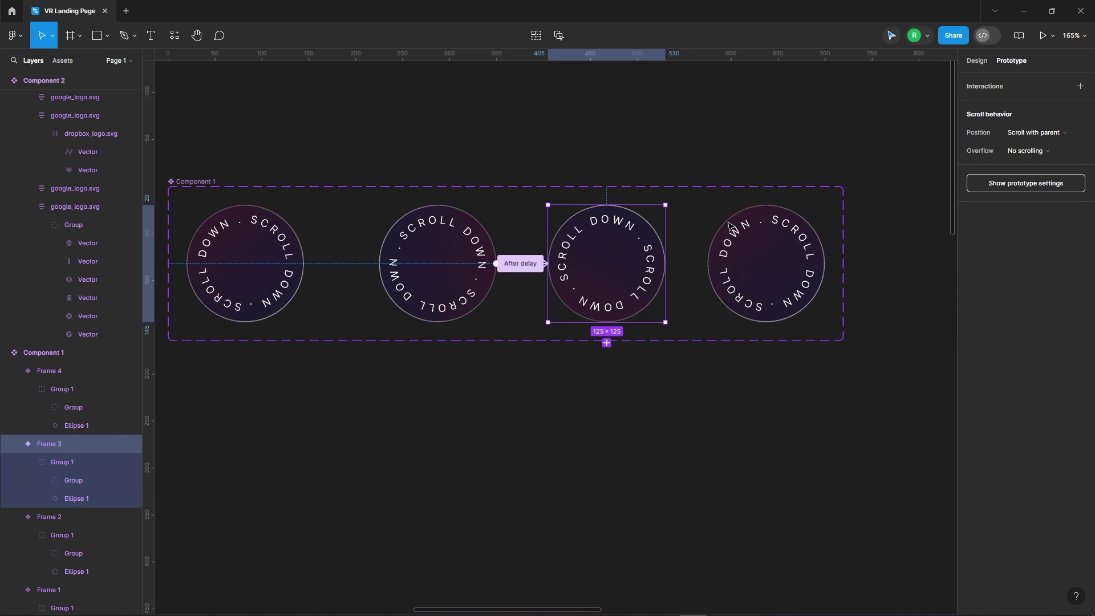
{"action": "left_click_drag", "start_coordinate": [665, 263], "coordinate": [855, 208]}
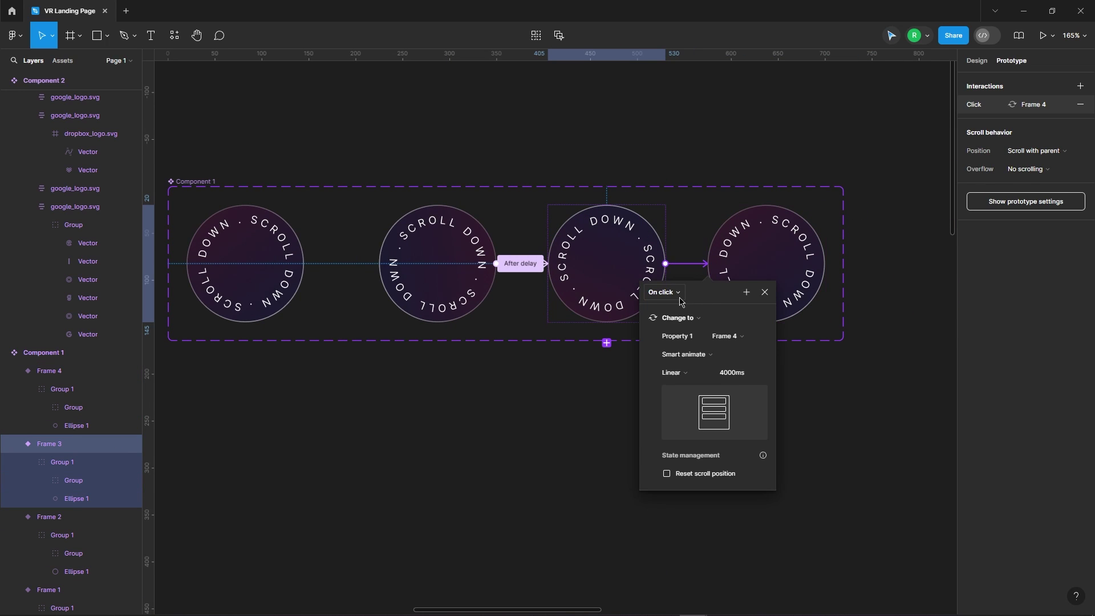
{"action": "left_click", "coordinate": [661, 292]}
{"action": "left_click", "coordinate": [675, 432]}
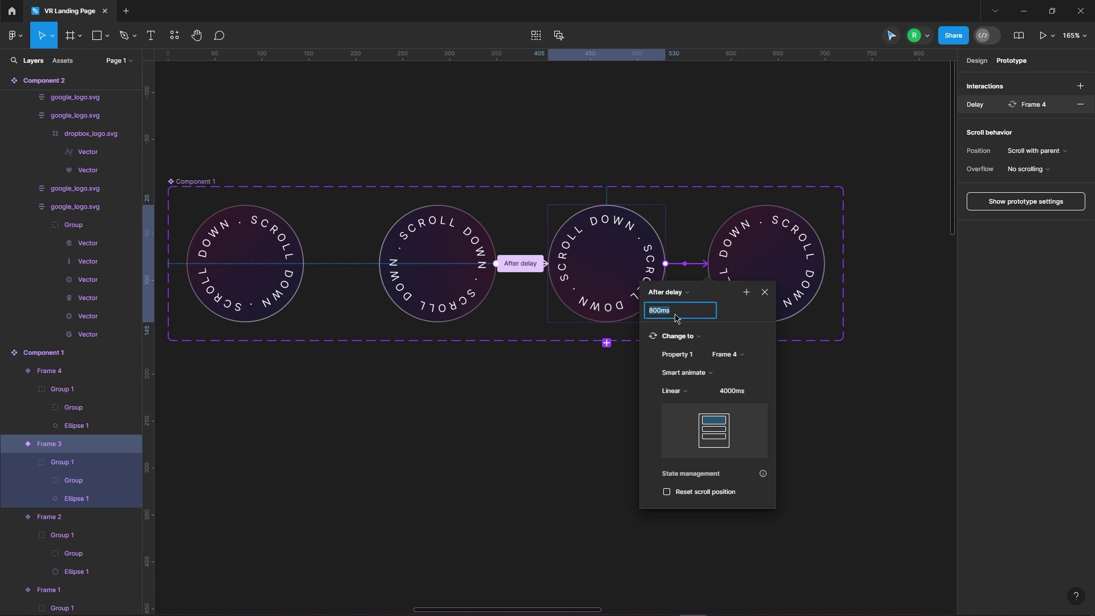
Step: Link Frame 4 back to Frame 1 with an After delay, Instant transition
{"action": "left_click", "coordinate": [764, 268]}
{"action": "scroll", "coordinate": [867, 231], "scroll_direction": "down", "scroll_amount": 3}
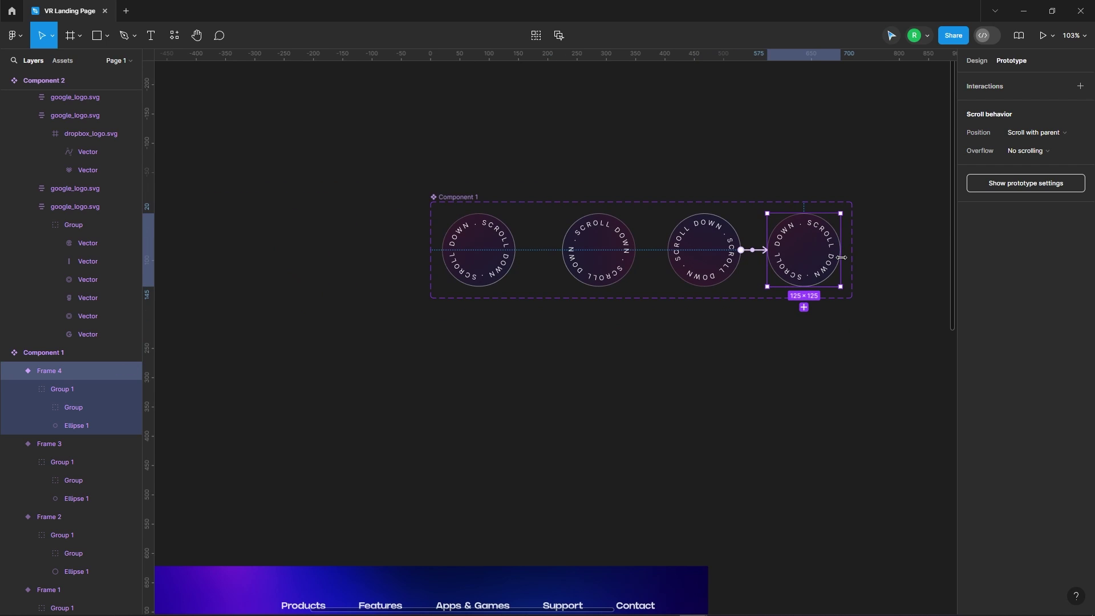
{"action": "left_click_drag", "start_coordinate": [576, 385], "coordinate": [487, 258]}
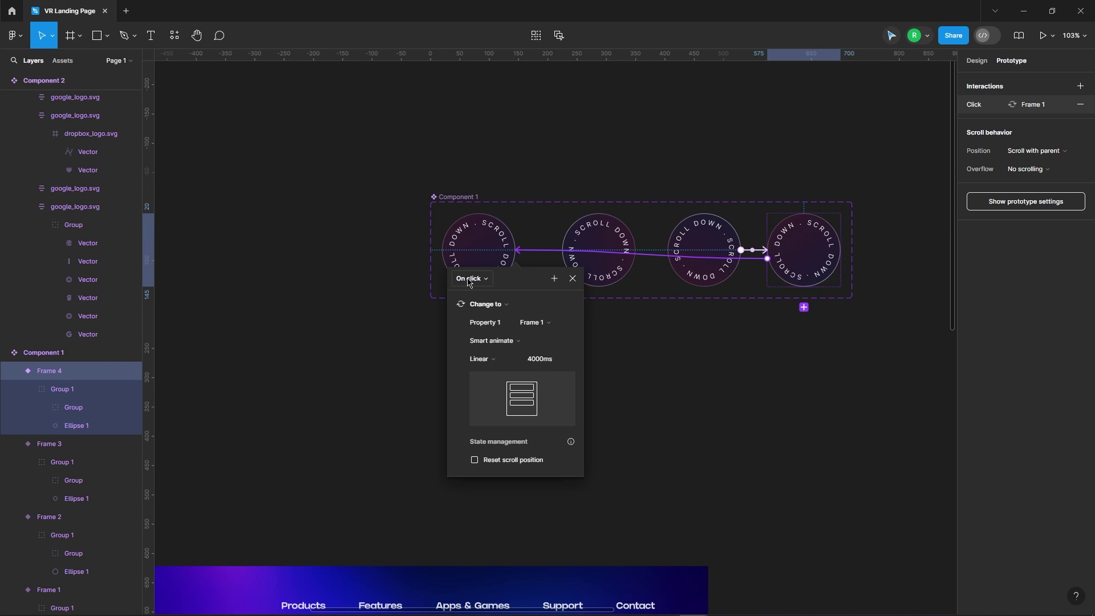
{"action": "left_click", "coordinate": [470, 282]}
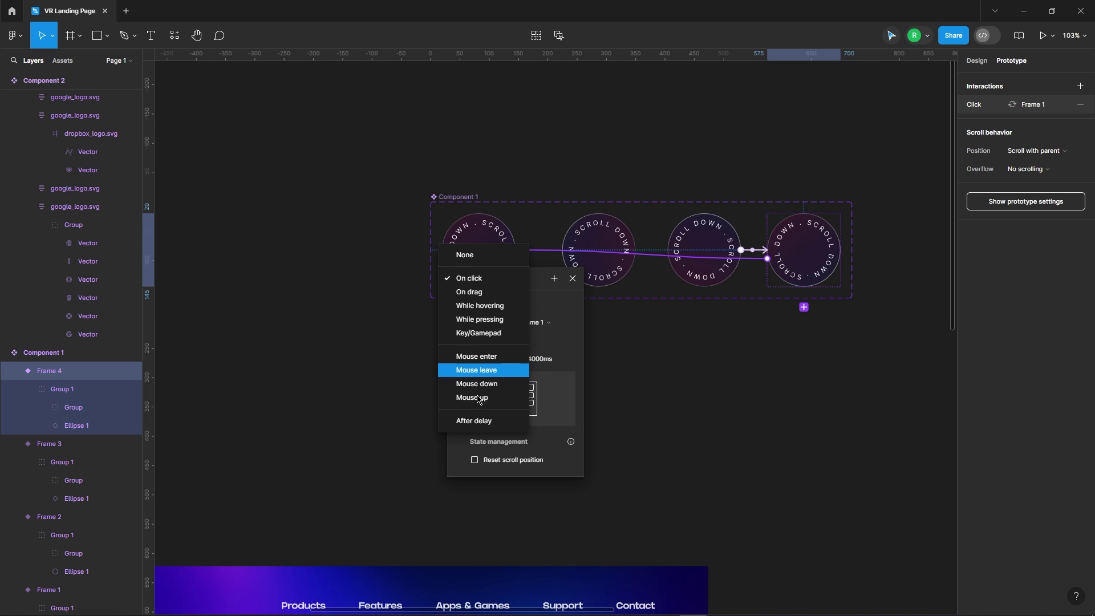
{"action": "left_click", "coordinate": [458, 422]}
{"action": "type", "text": "1"}
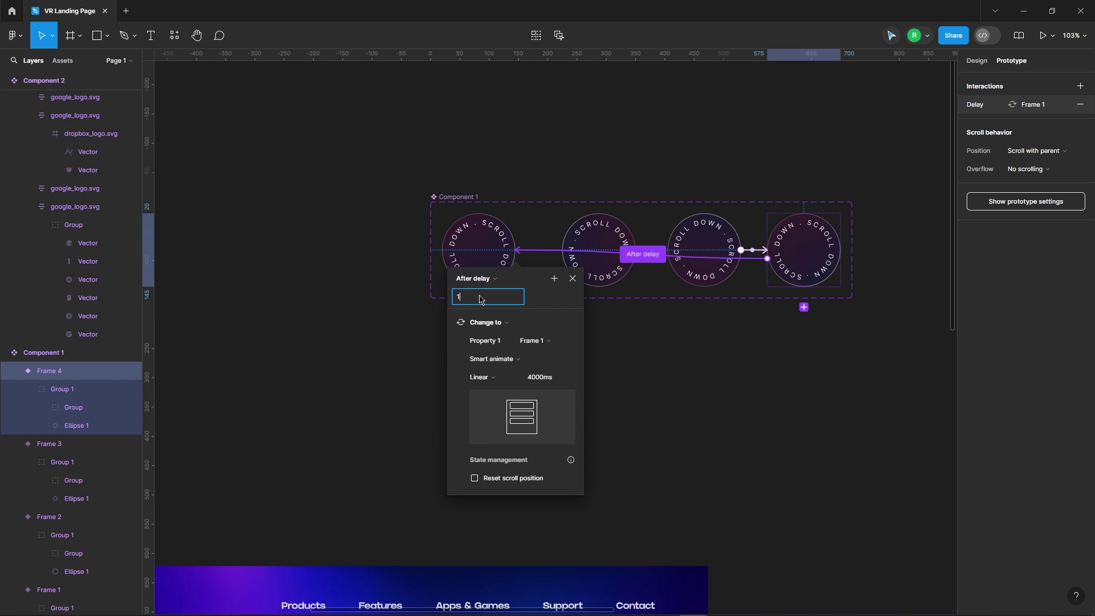
{"action": "left_click", "coordinate": [500, 359]}
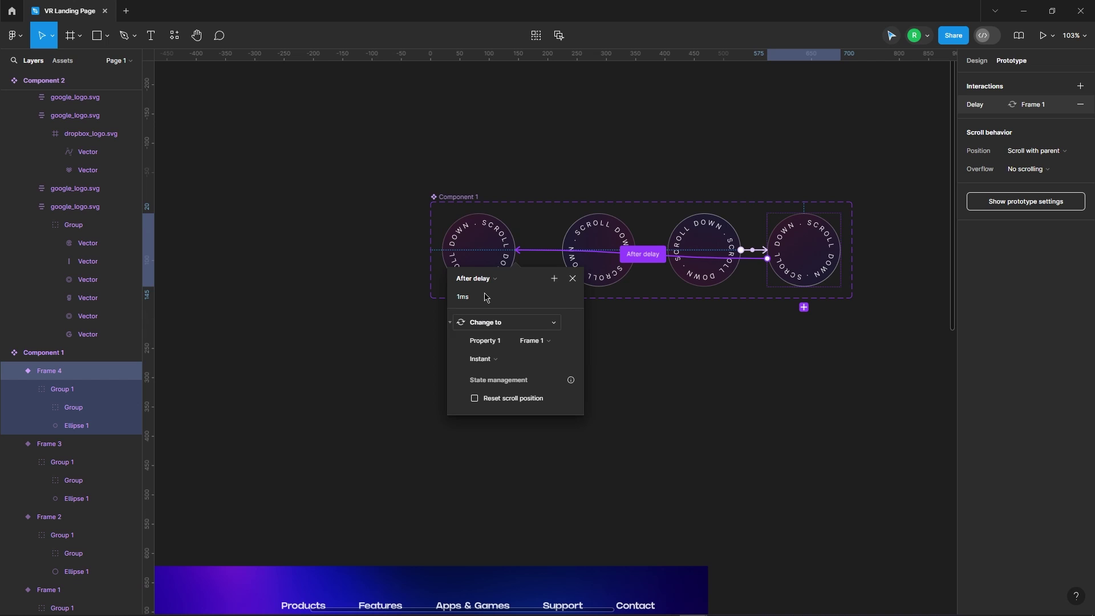
{"action": "left_click", "coordinate": [606, 331]}
Step: Link logo strip Frame 1 to Frame 2 with After delay, Smart animate, Linear 7500ms
{"action": "scroll", "coordinate": [602, 165], "scroll_direction": "down", "scroll_amount": 5, "text": "ctrl"}
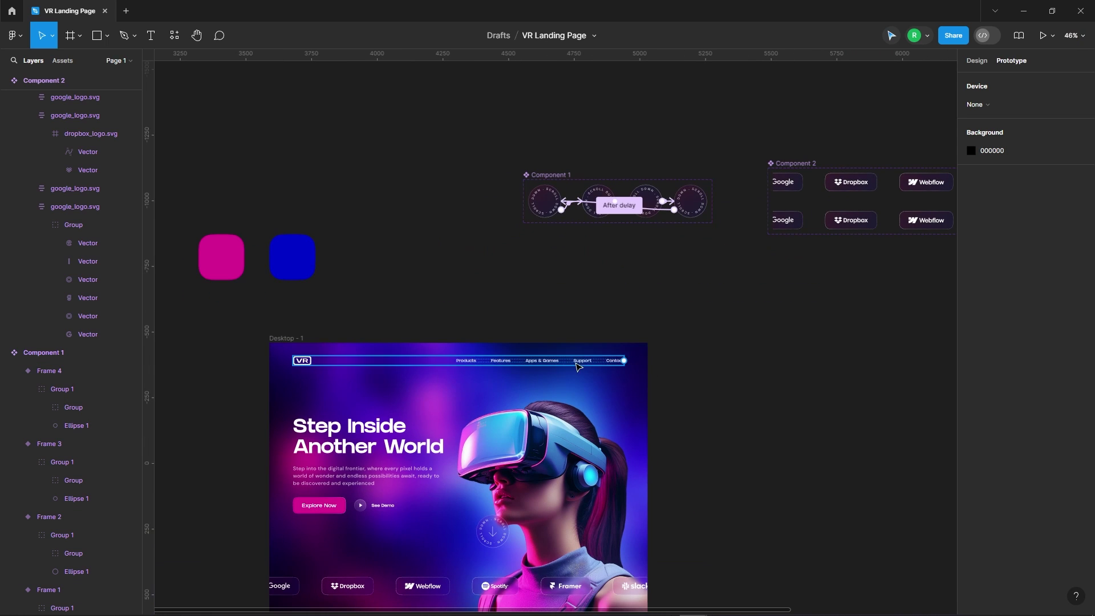
{"action": "scroll", "coordinate": [327, 405], "scroll_direction": "down", "scroll_amount": 4}
{"action": "scroll", "coordinate": [327, 405], "scroll_direction": "up", "scroll_amount": 3, "text": "ctrl"}
{"action": "scroll", "coordinate": [448, 449], "scroll_direction": "down", "scroll_amount": 5, "text": "ctrl"}
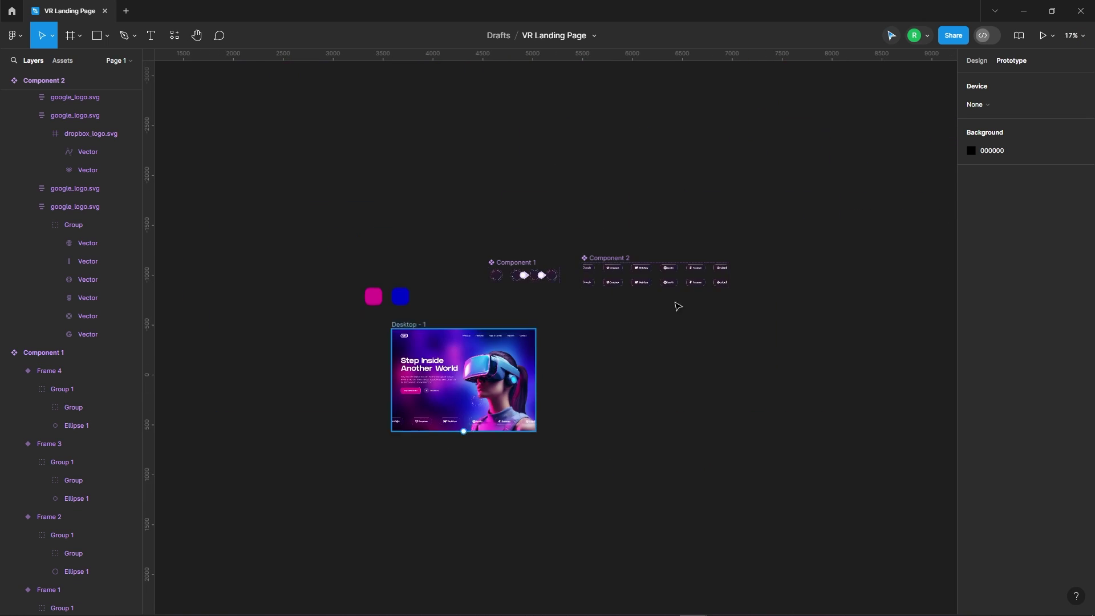
{"action": "scroll", "coordinate": [677, 305], "scroll_direction": "up", "scroll_amount": 4, "text": "ctrl"}
{"action": "left_click", "coordinate": [582, 271]}
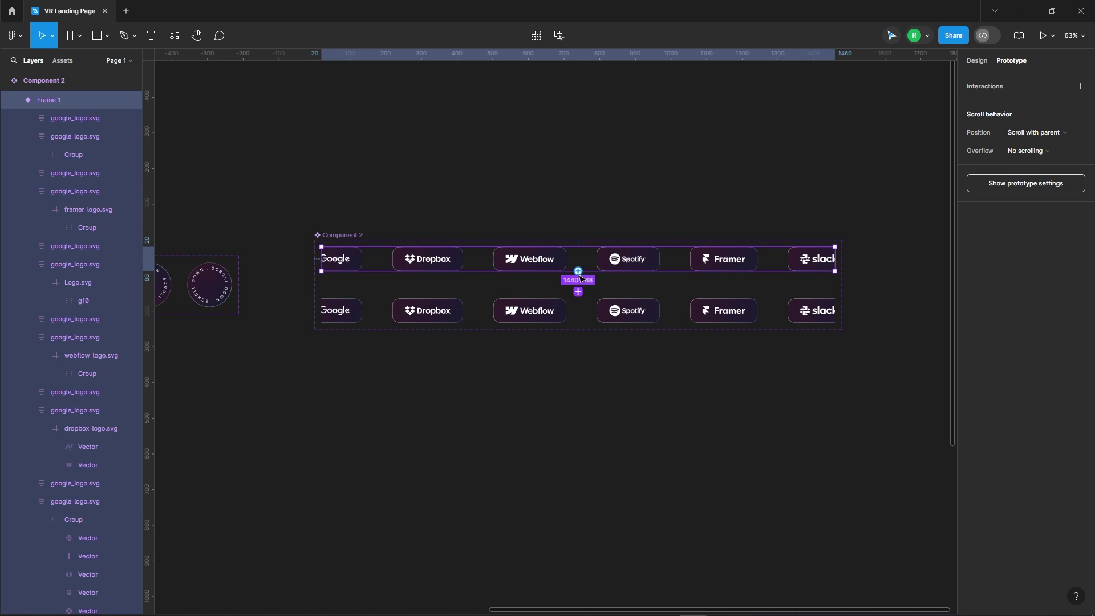
{"action": "left_click_drag", "start_coordinate": [578, 273], "coordinate": [579, 310]}
{"action": "left_click", "coordinate": [543, 330]}
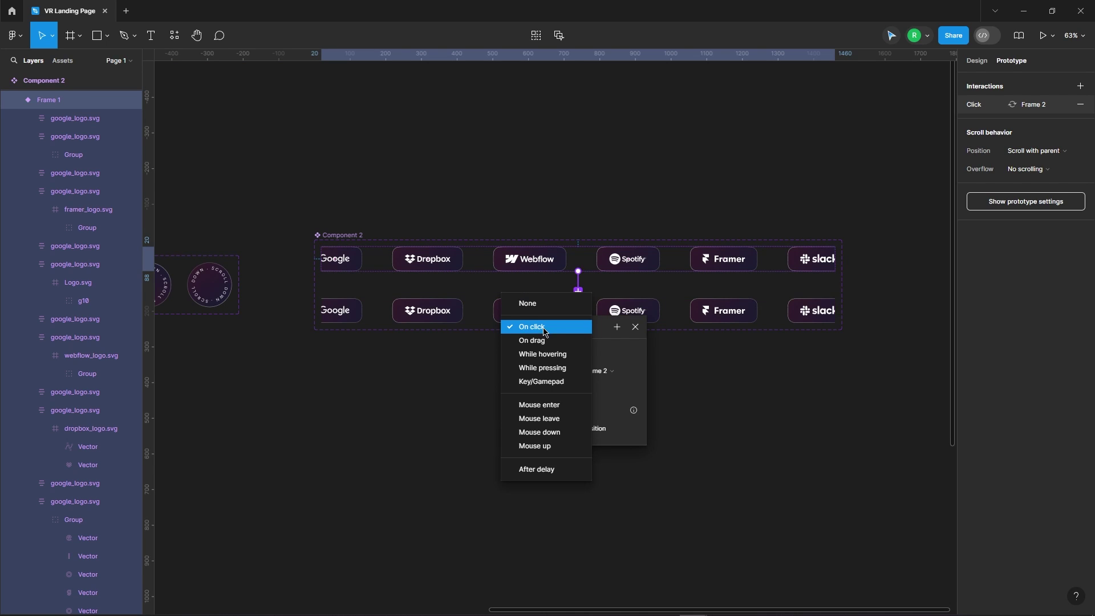
{"action": "left_click", "coordinate": [534, 469]}
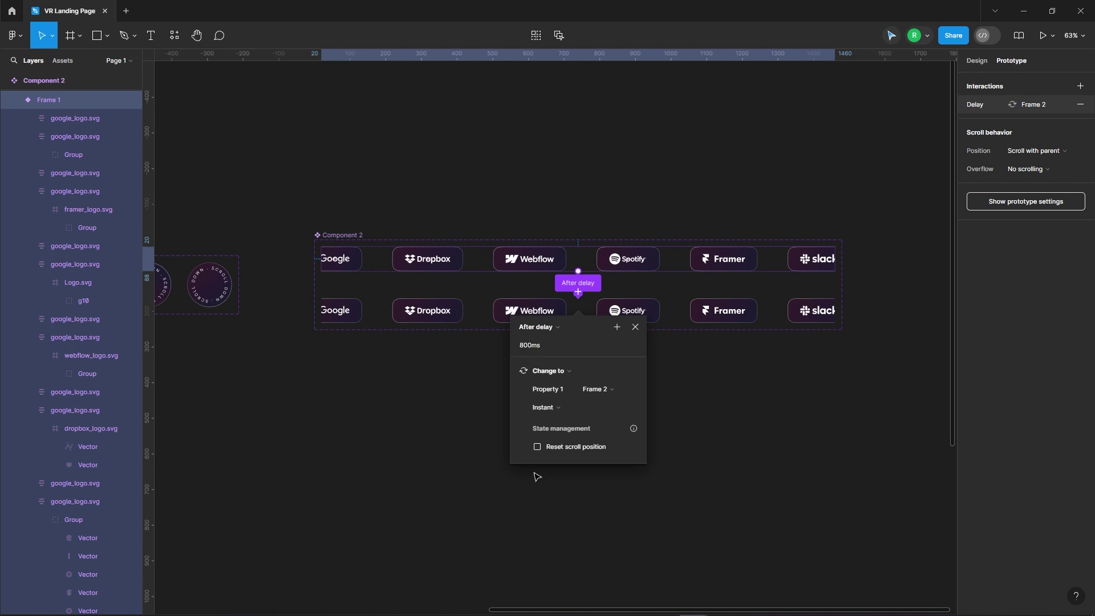
{"action": "left_click", "coordinate": [555, 408]}
{"action": "left_click", "coordinate": [555, 436]}
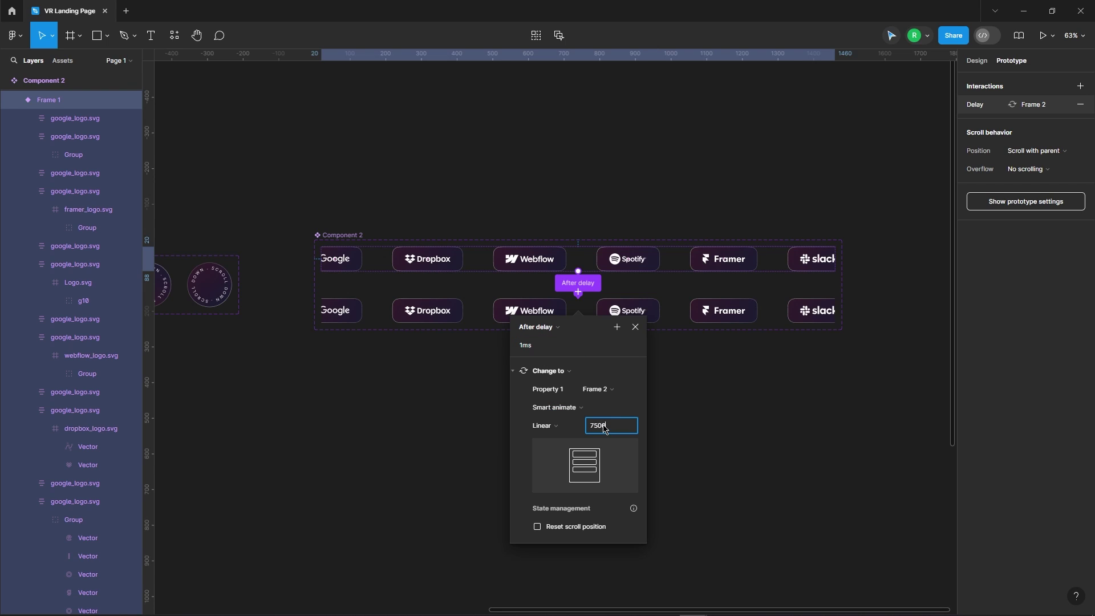
Step: Link logo strip Frame 2 back to Frame 1 with After delay, Instant
{"action": "left_click", "coordinate": [676, 313]}
{"action": "left_click_drag", "start_coordinate": [570, 325], "coordinate": [576, 268]}
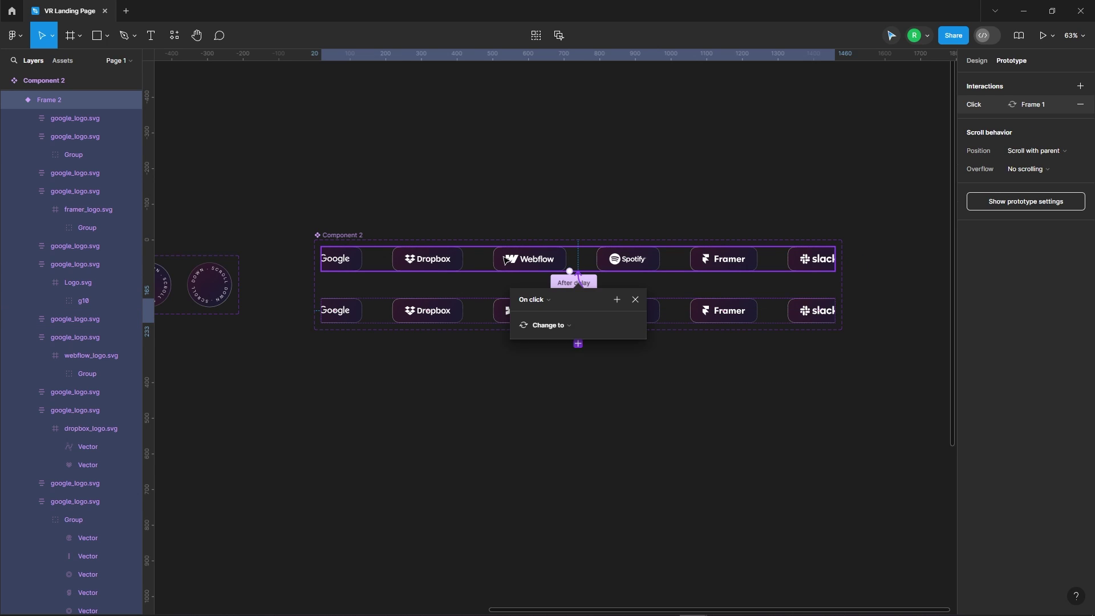
{"action": "left_click", "coordinate": [532, 303]}
{"action": "left_click", "coordinate": [533, 442]}
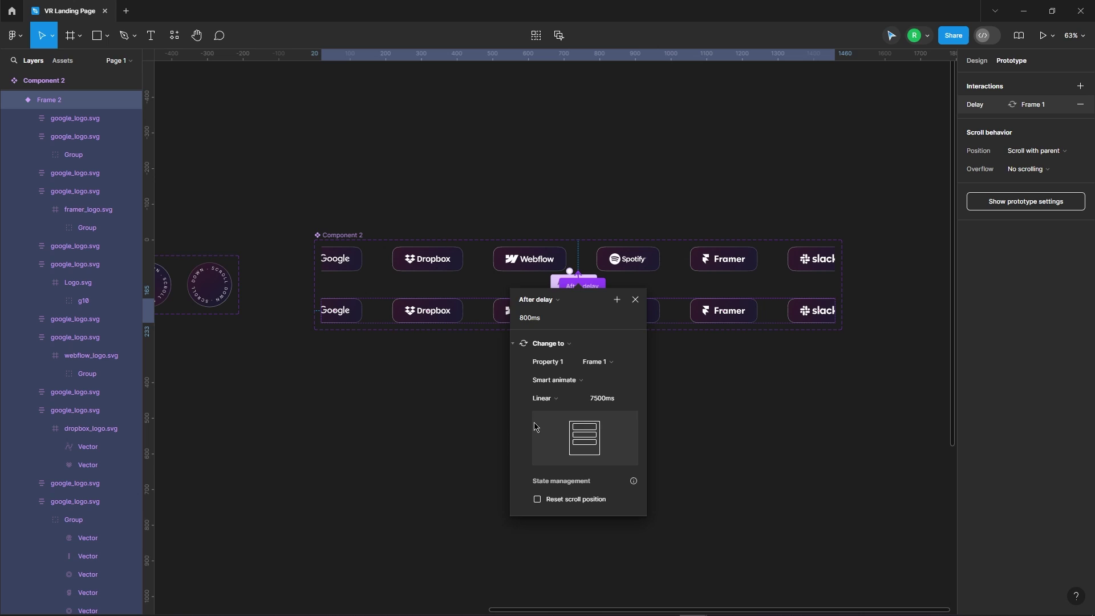
{"action": "type", "text": "1"}
{"action": "left_click", "coordinate": [562, 379]}
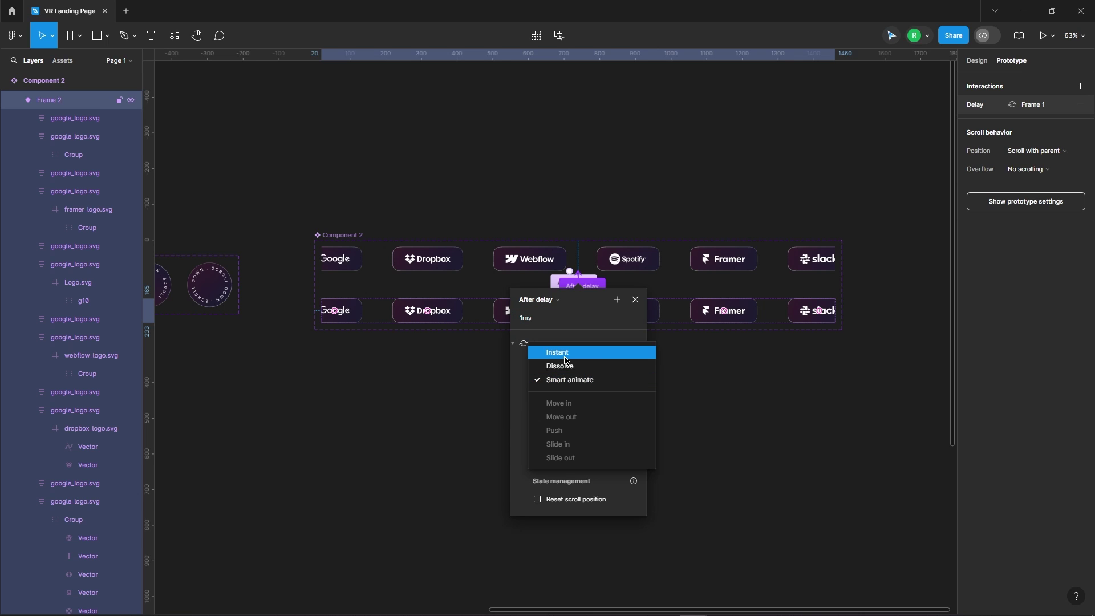
{"action": "left_click", "coordinate": [548, 349]}
{"action": "left_click", "coordinate": [634, 300]}
{"action": "left_click", "coordinate": [694, 448]}
{"action": "scroll", "coordinate": [713, 197], "scroll_direction": "down", "scroll_amount": 5}
Step: Present the Desktop - 1 frame as a prototype, fitted to the screen
{"action": "scroll", "coordinate": [719, 206], "scroll_direction": "down", "scroll_amount": 3}
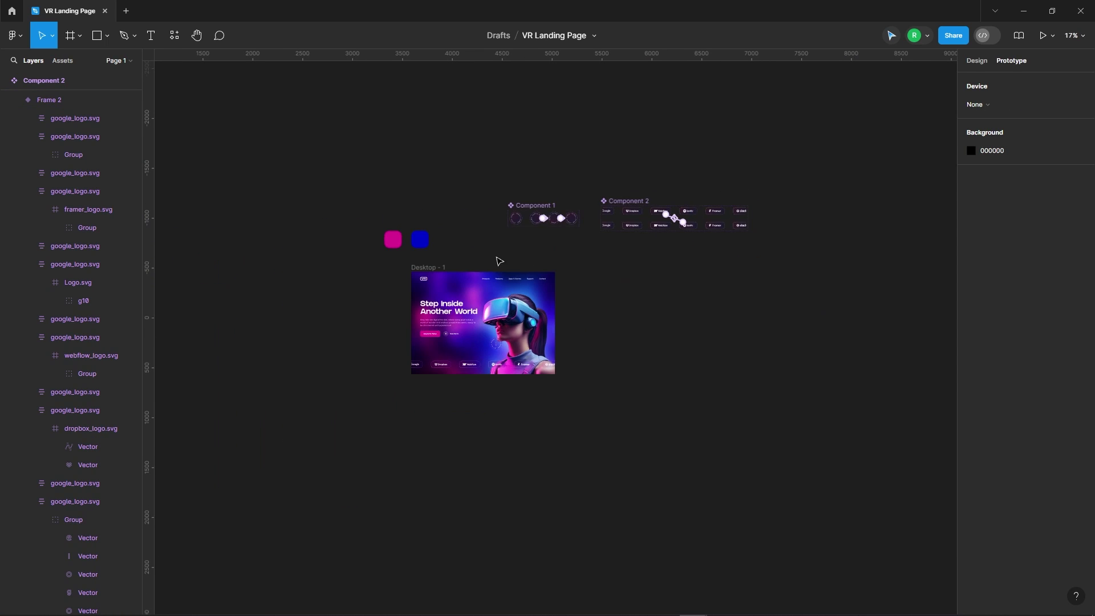
{"action": "scroll", "coordinate": [497, 259], "scroll_direction": "up", "scroll_amount": 3}
{"action": "scroll", "coordinate": [354, 361], "scroll_direction": "up", "scroll_amount": 4}
{"action": "scroll", "coordinate": [723, 285], "scroll_direction": "down", "scroll_amount": 1}
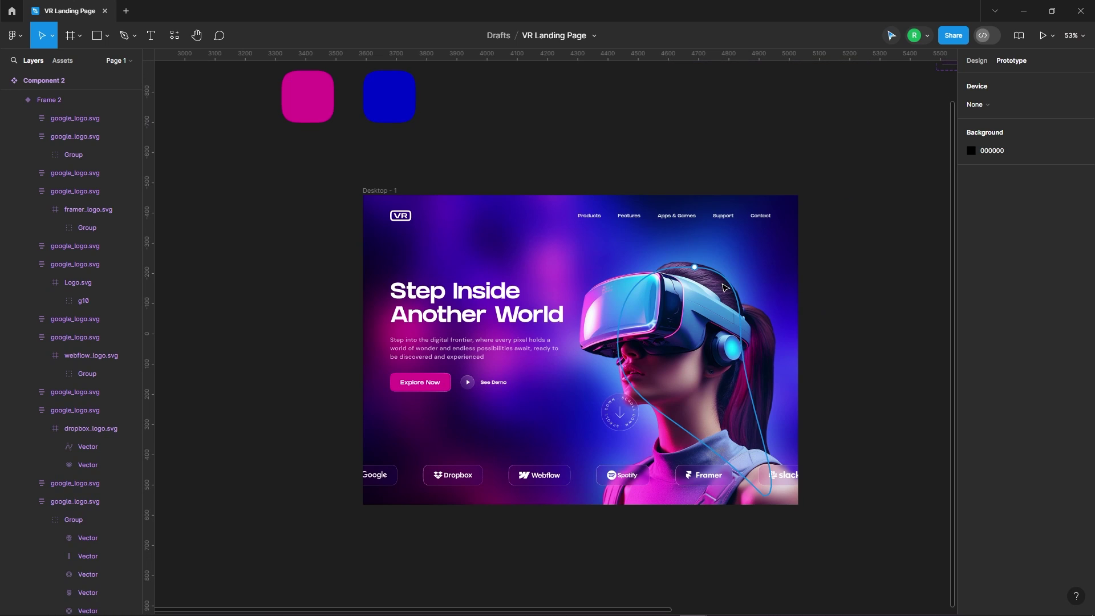
{"action": "left_click", "coordinate": [391, 192]}
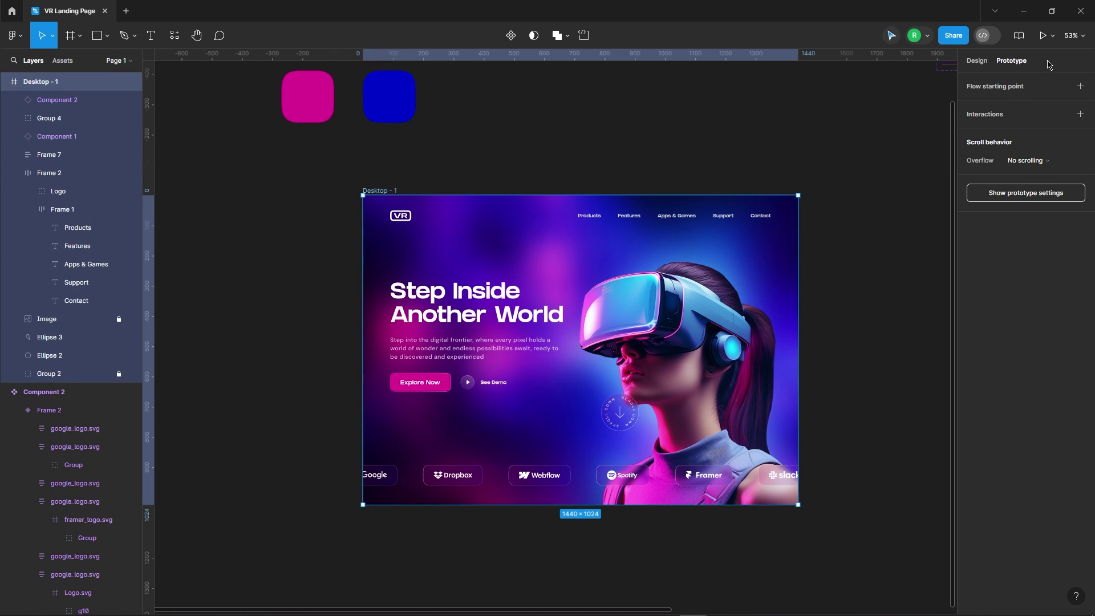
{"action": "left_click", "coordinate": [1043, 35]}
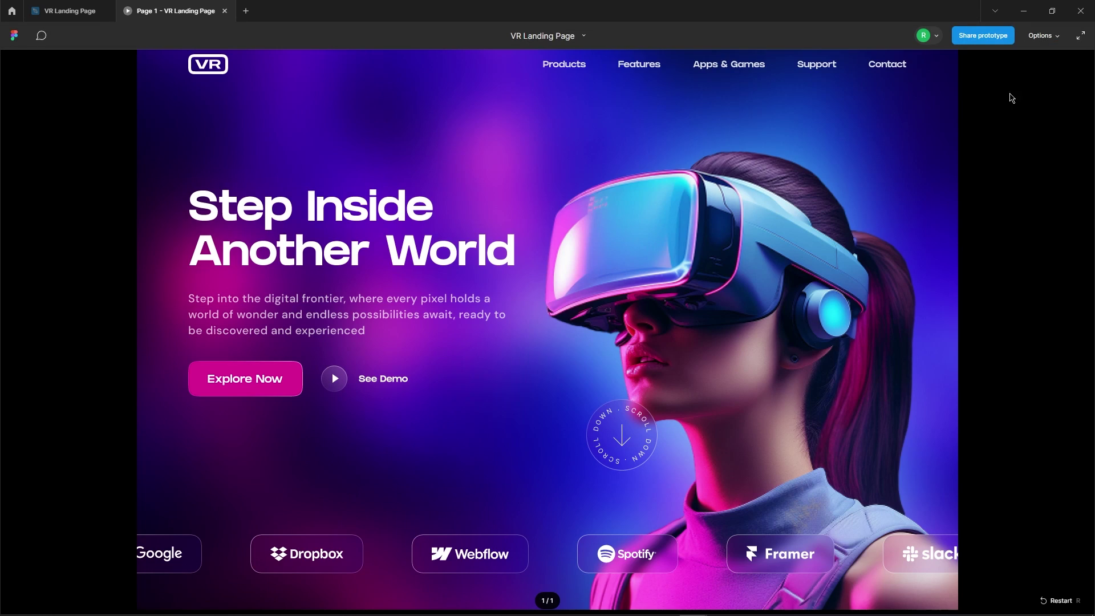
{"action": "left_click", "coordinate": [1049, 36]}
{"action": "left_click", "coordinate": [1009, 76]}
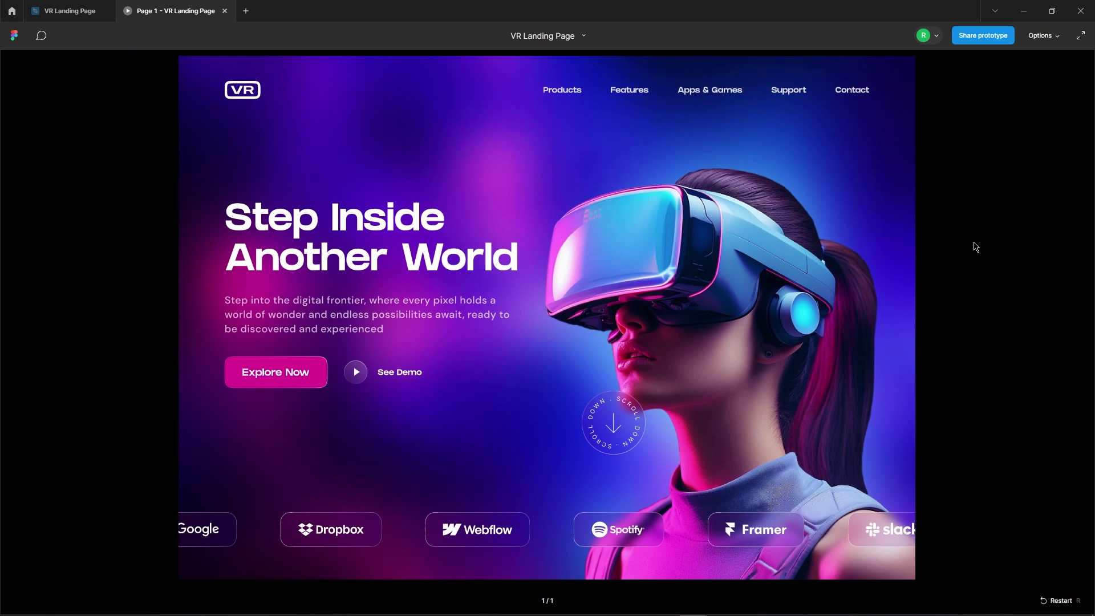